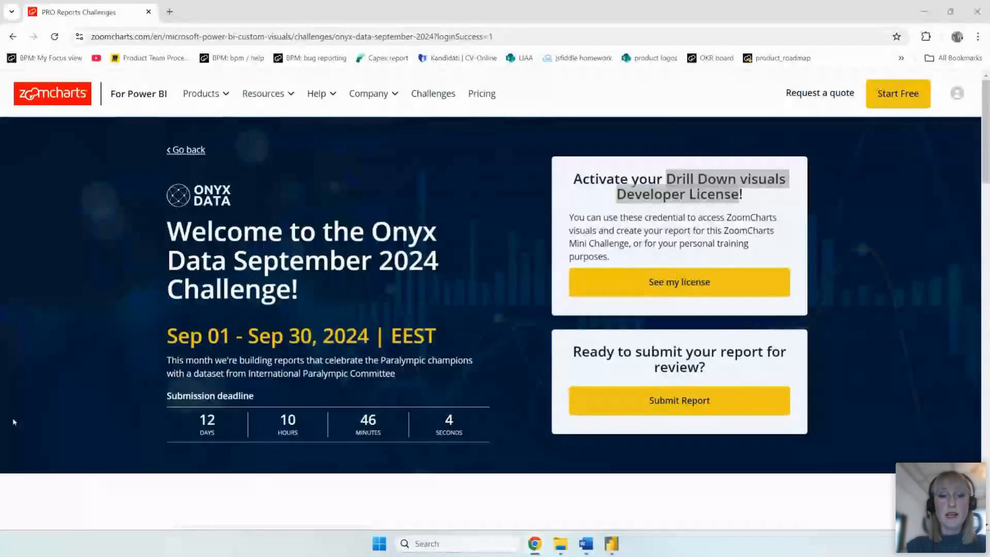
Step: Switch to the untitled Power BI Desktop report and open Datset1_Athletes.xlsx from the September 2024 challenge folder inside webinar_files as an Excel data source
mouse_move(614, 549)
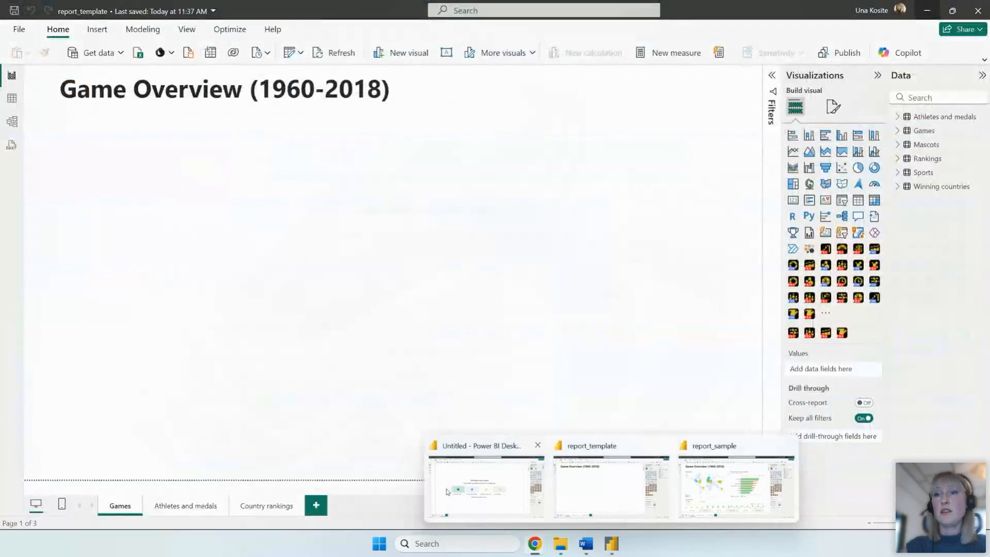
click(450, 490)
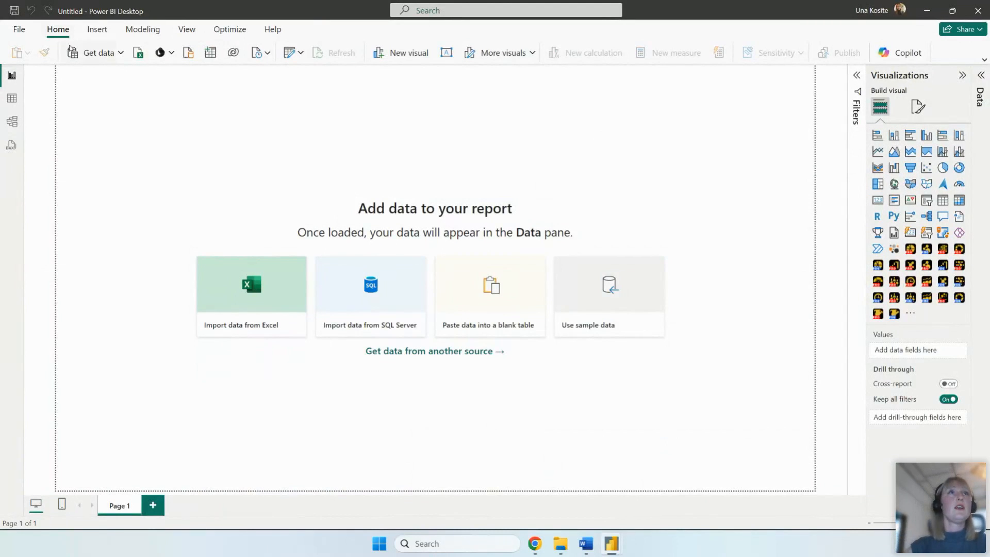
click(121, 53)
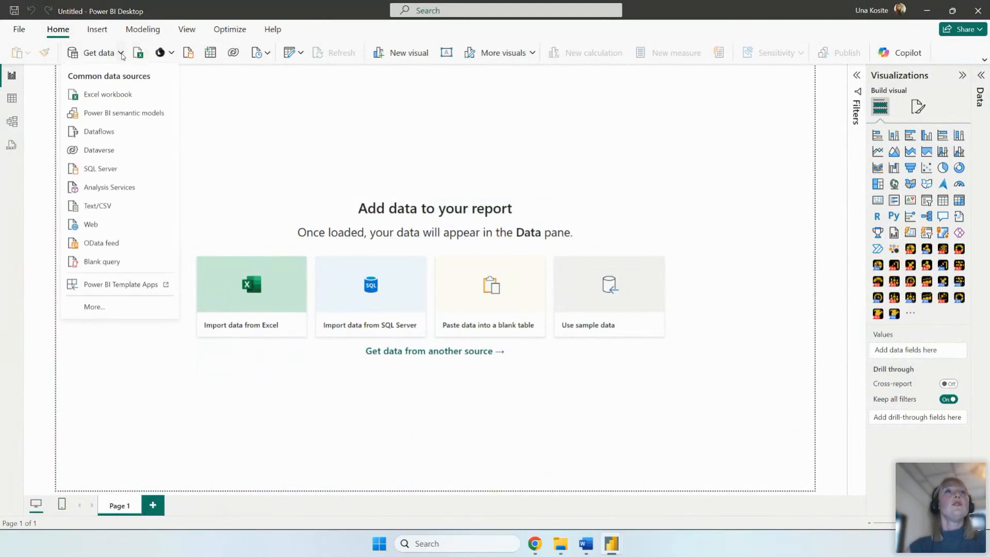
click(122, 96)
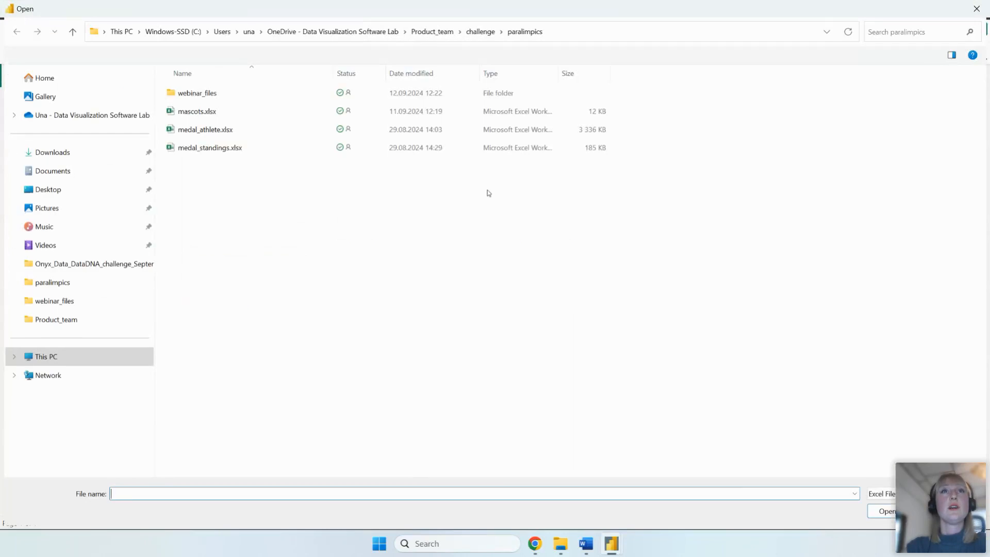
click(218, 99)
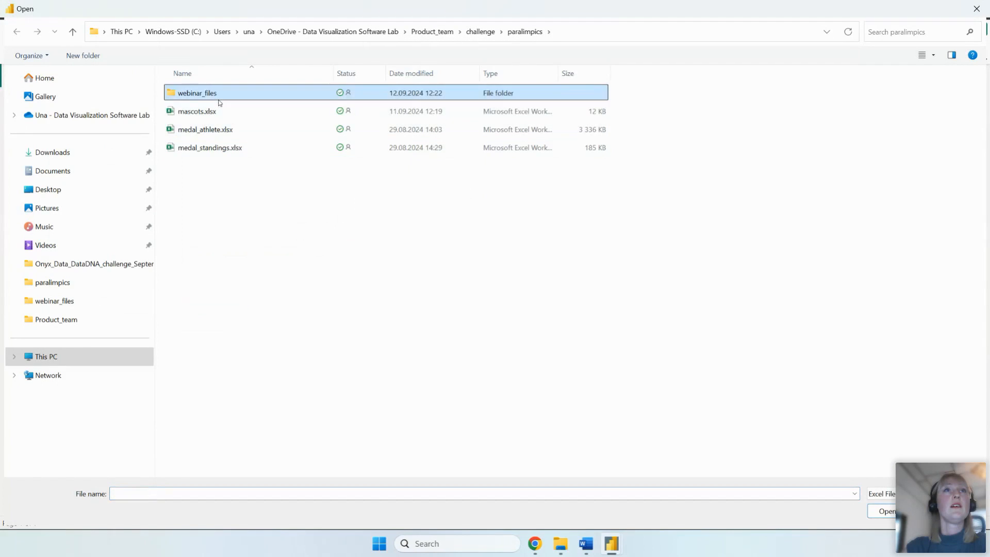
double_click(218, 101)
double_click(220, 100)
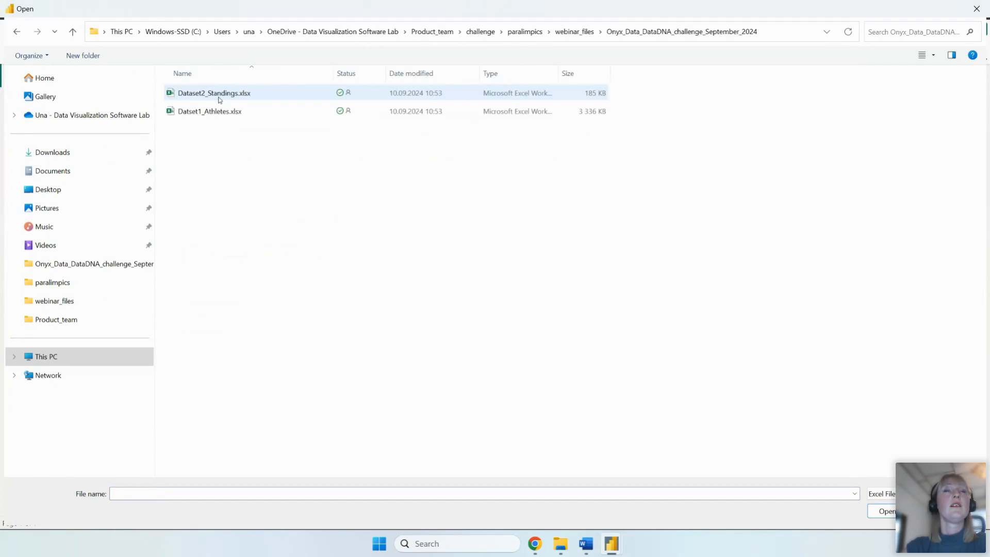
click(250, 112)
click(875, 508)
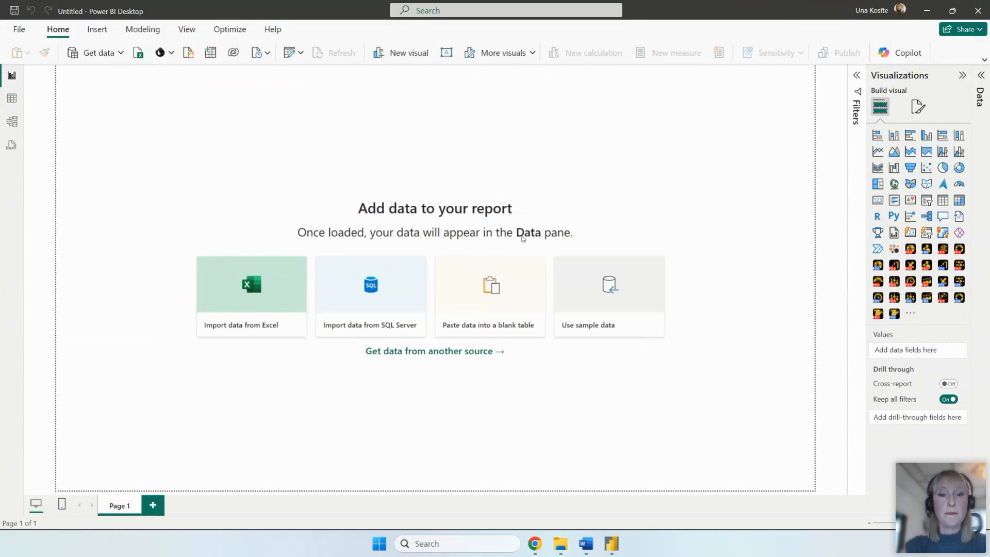
Step: Load Table2 from the athletes workbook into the report without transforming it
click(275, 158)
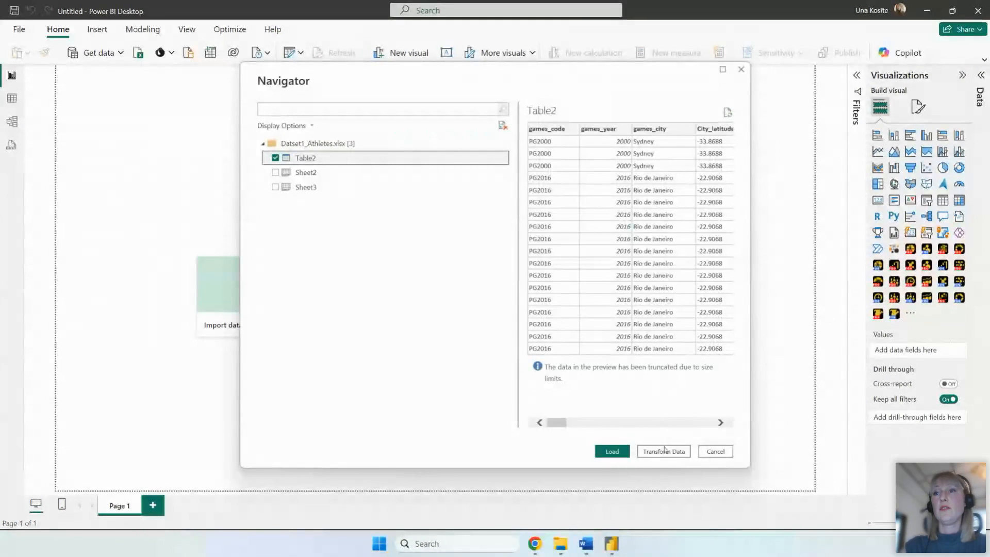
click(610, 453)
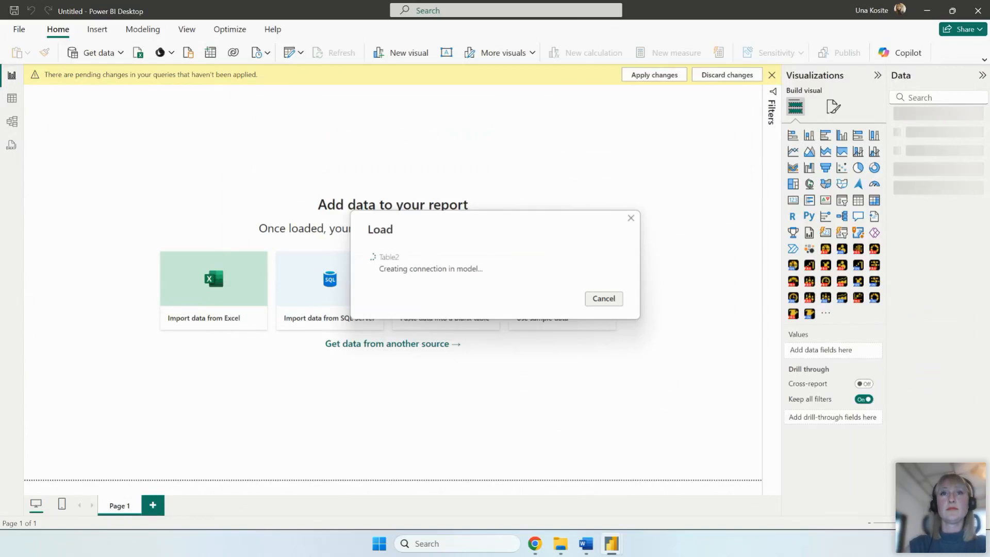
drag(0, 55, 0, 17)
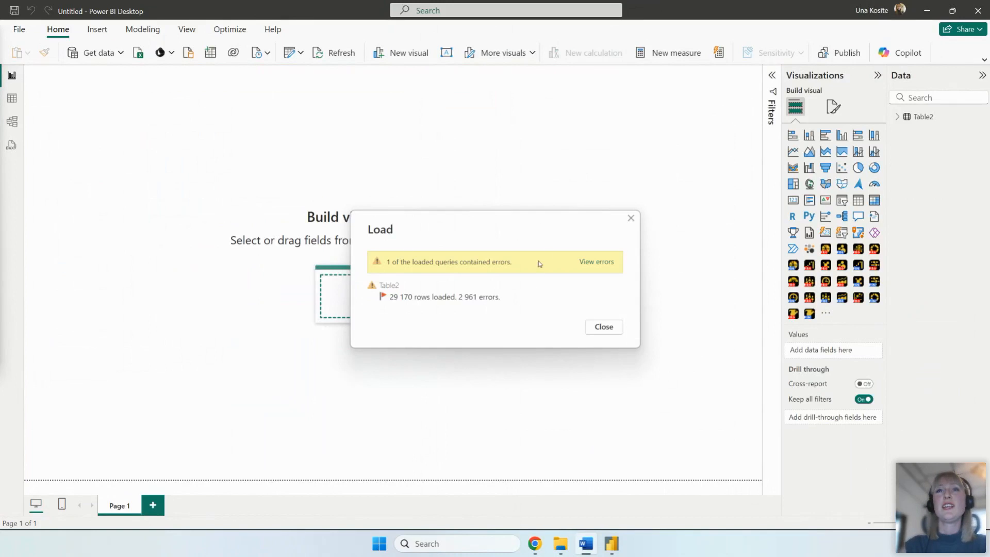
Step: Open the load errors of Table2 for review in the Power Query Editor
click(595, 262)
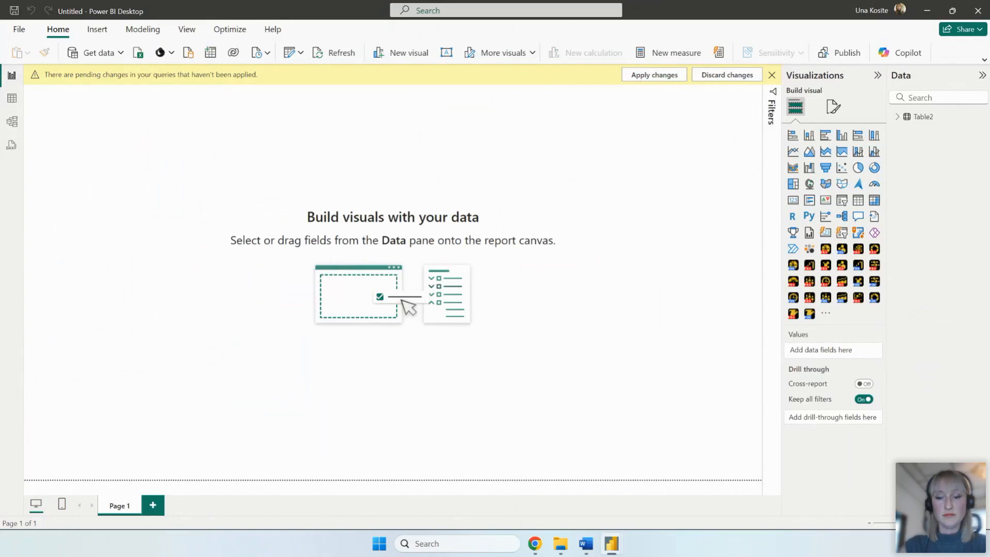
key(alt+Tab)
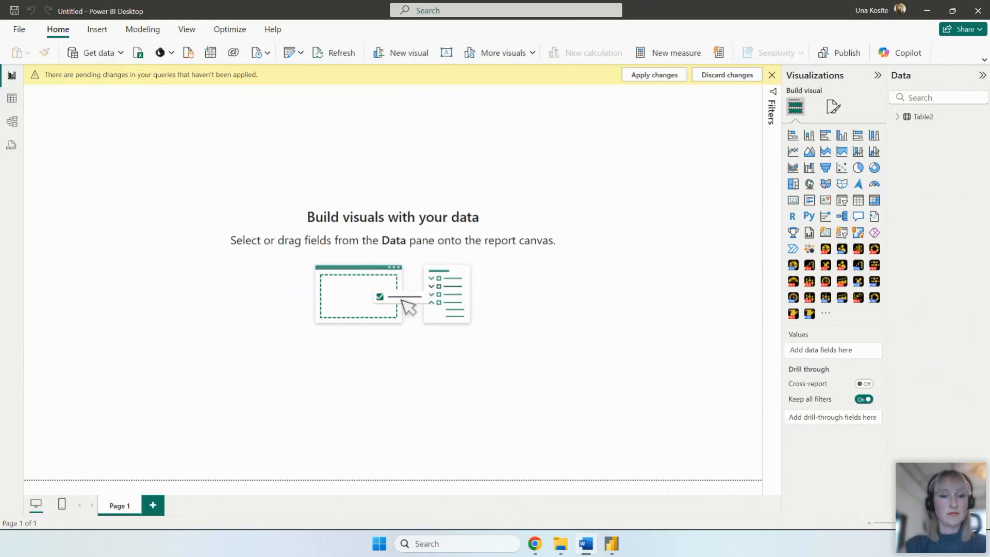
drag(495, 253, 576, 5)
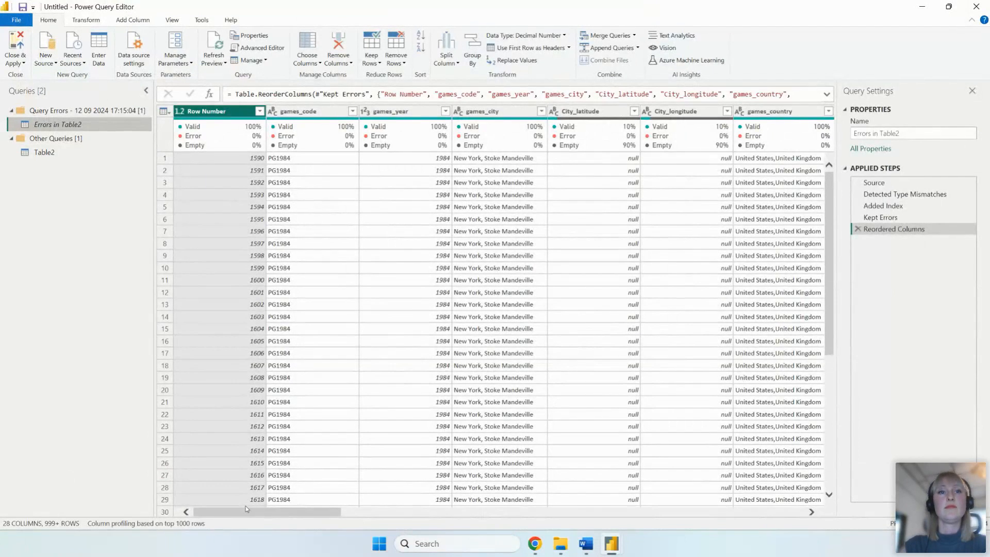
Step: Examine the error rows across all columns, especially games_start, games_end, athlete_name and the city and country coordinates
drag(244, 512, 399, 538)
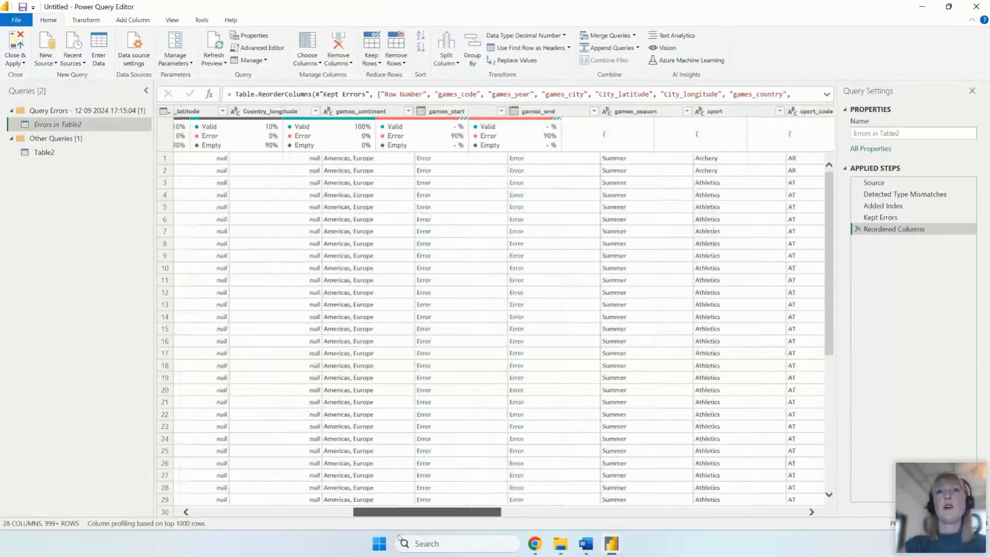
click(450, 111)
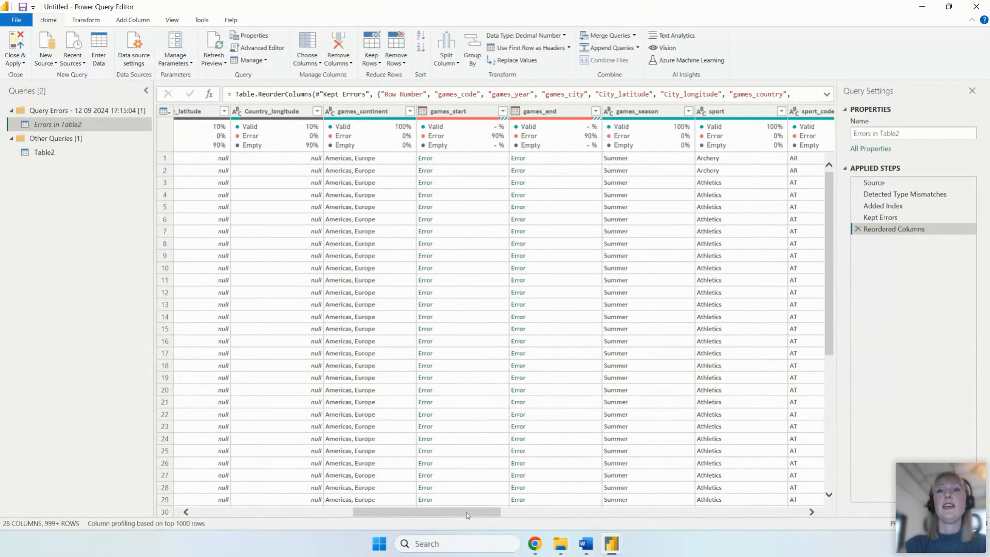
drag(467, 515, 782, 518)
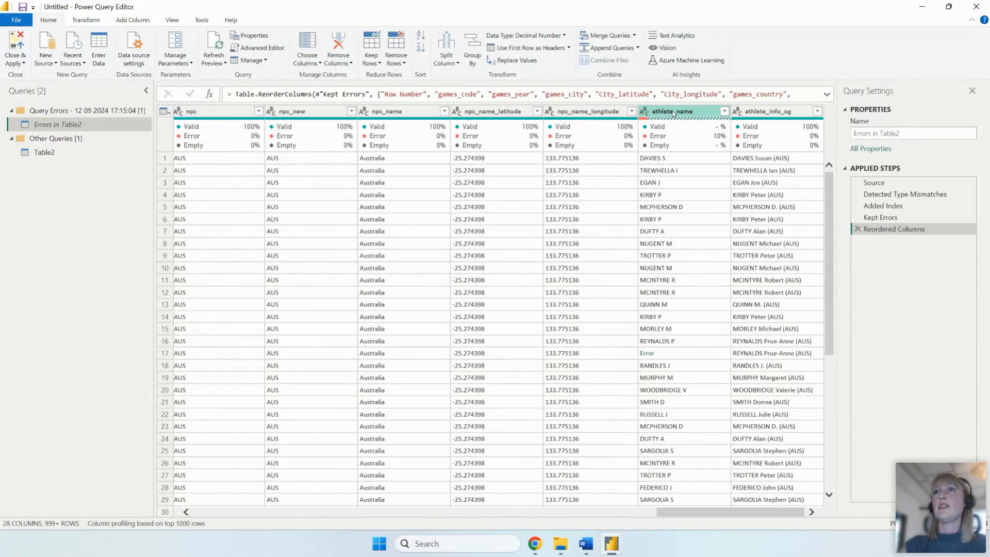
drag(689, 517, 472, 519)
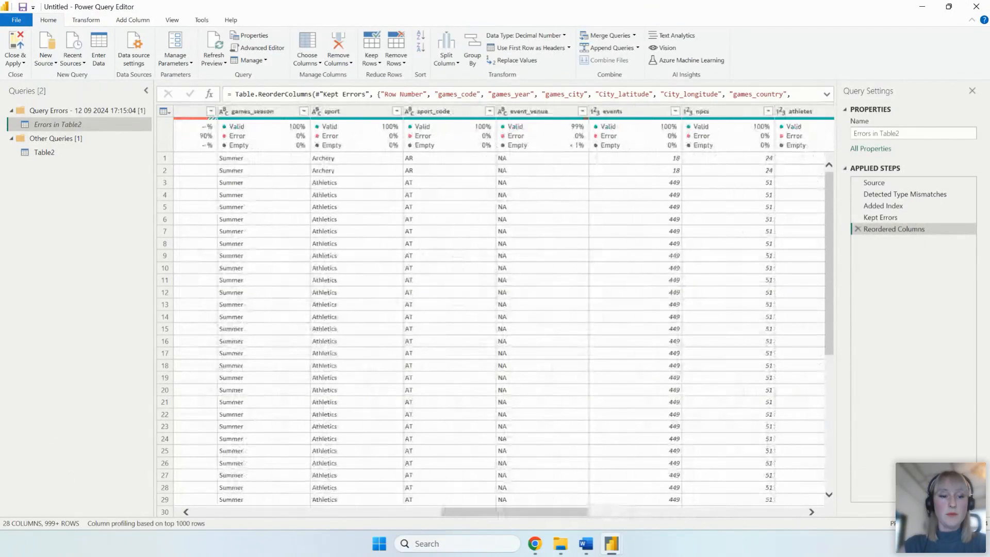
drag(496, 511, 200, 509)
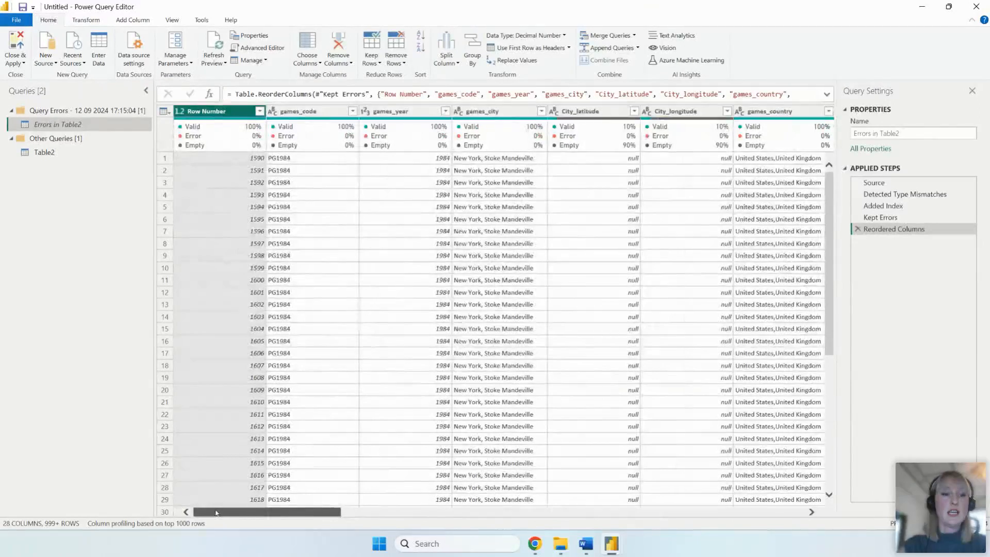
mouse_move(216, 512)
mouse_down()
mouse_move(257, 520)
mouse_move(214, 517)
mouse_up()
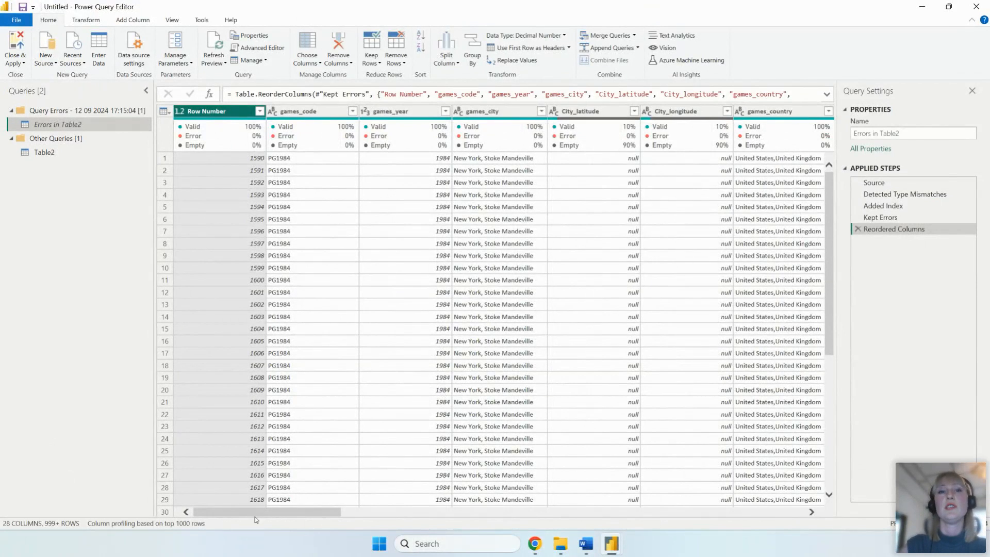
drag(258, 512, 288, 512)
click(489, 111)
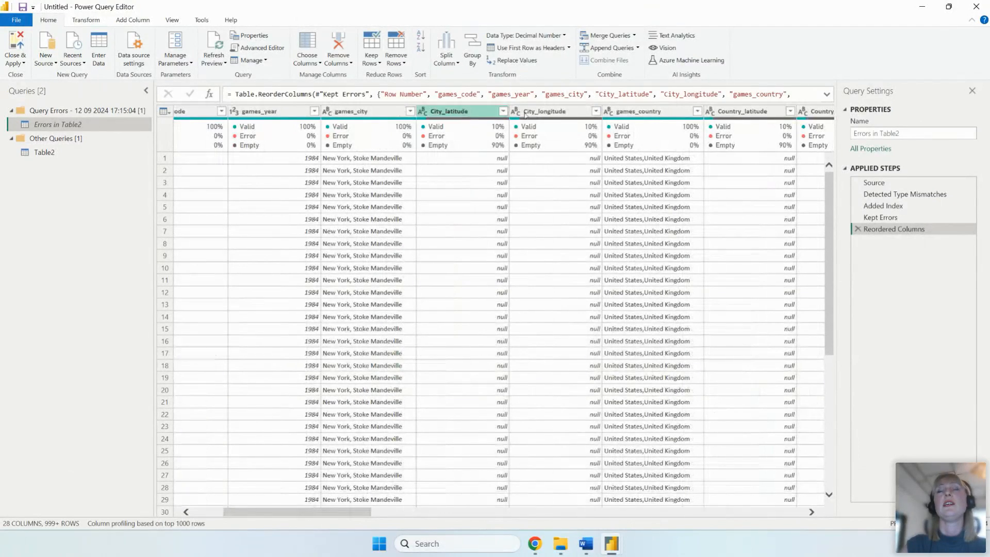
drag(333, 515, 398, 517)
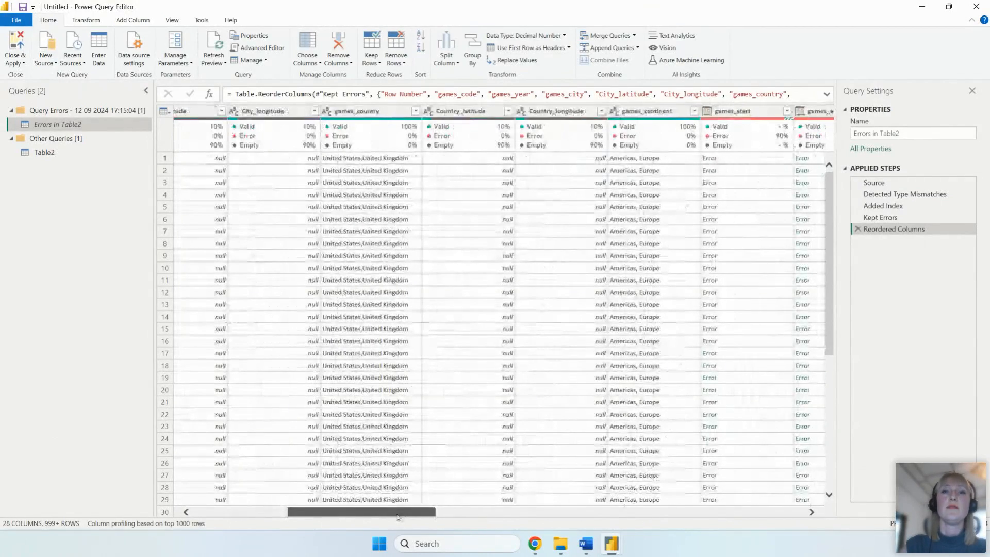
drag(397, 516, 241, 521)
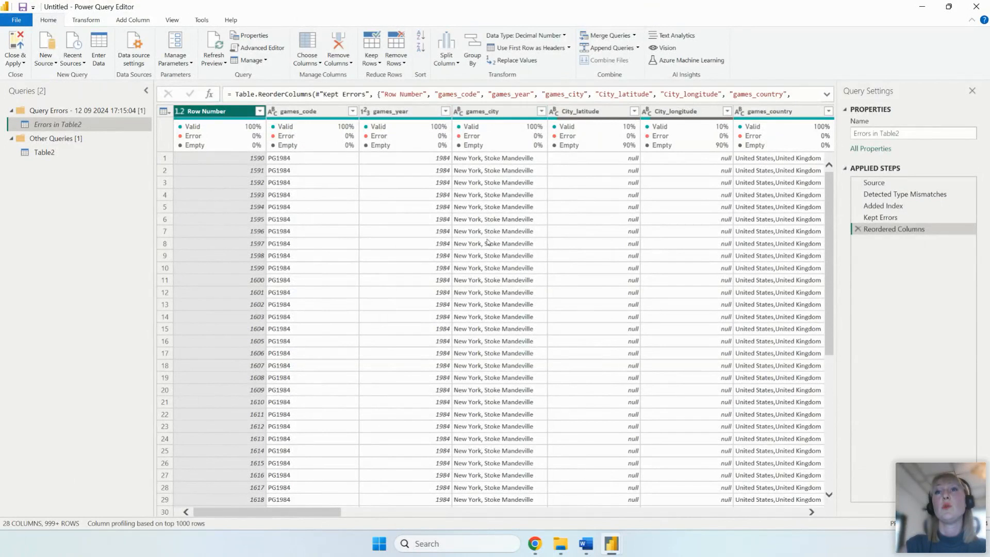
Step: Filter the games_city column of the Errors in Table2 query to only New York, Stoke Mandeville
mouse_move(332, 510)
mouse_down()
mouse_move(353, 515)
mouse_move(334, 515)
mouse_up()
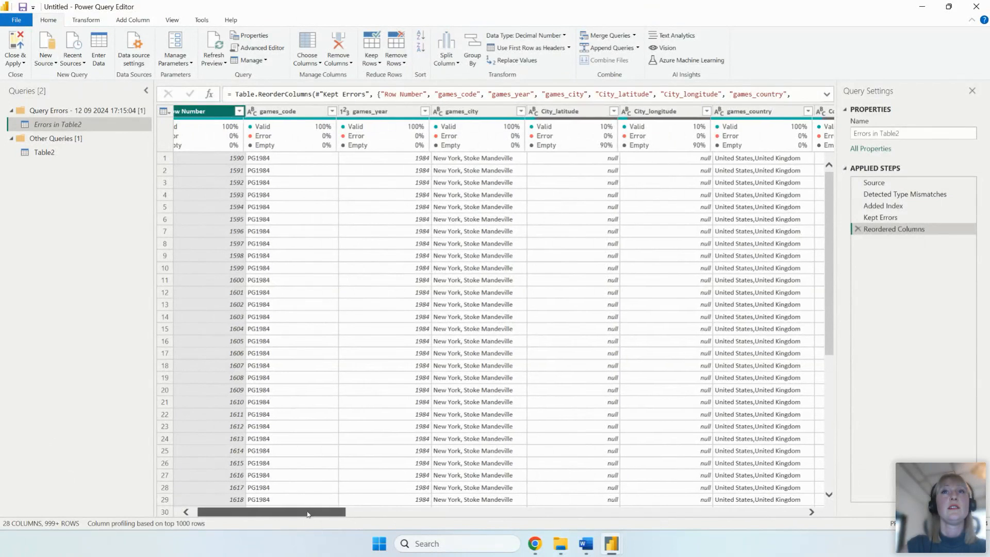
scroll(311, 513, left, 1)
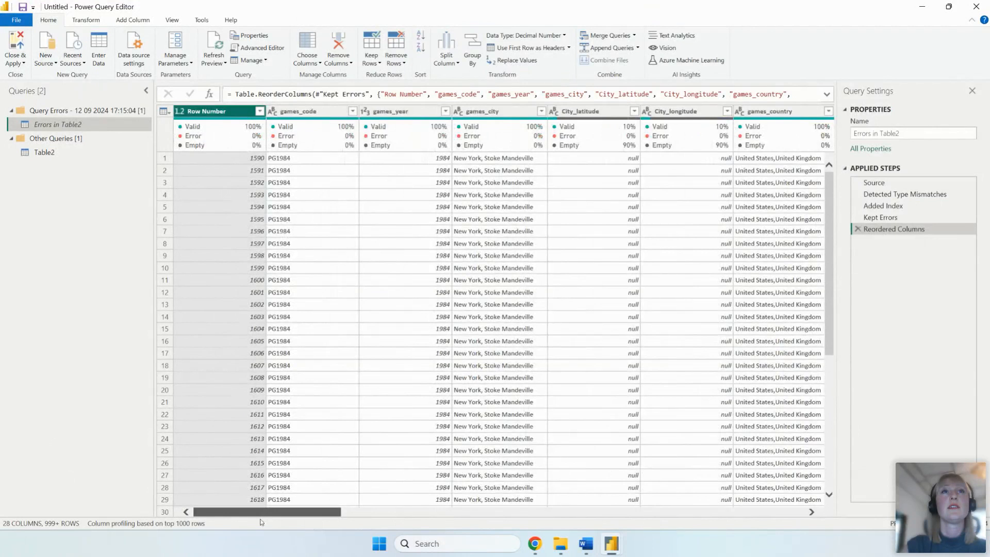
scroll(309, 513, right, 5)
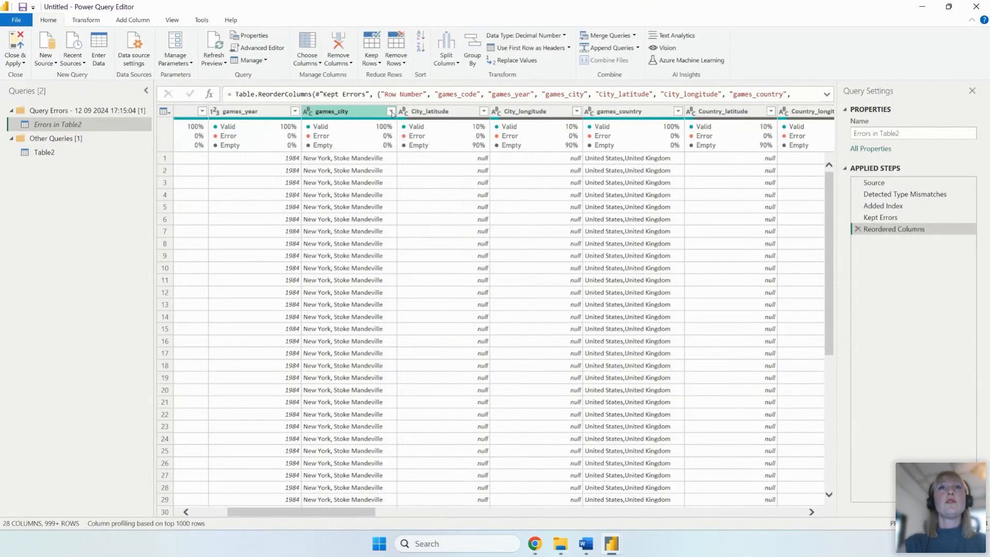
click(391, 112)
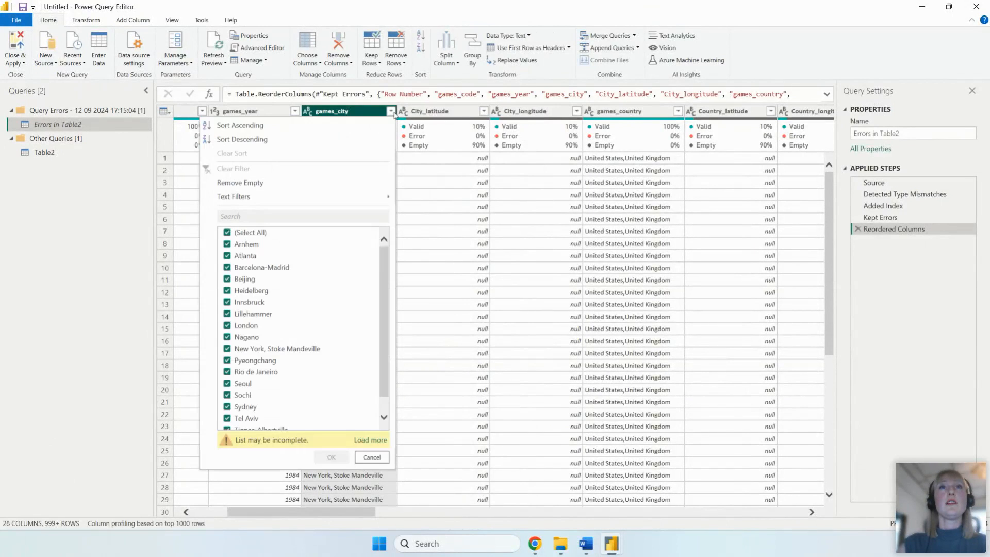
click(257, 234)
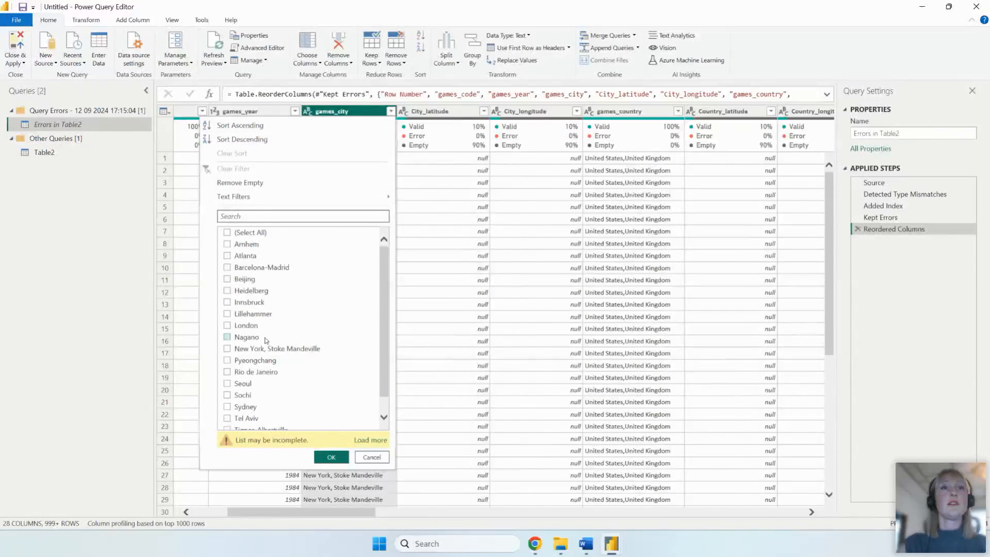
click(260, 349)
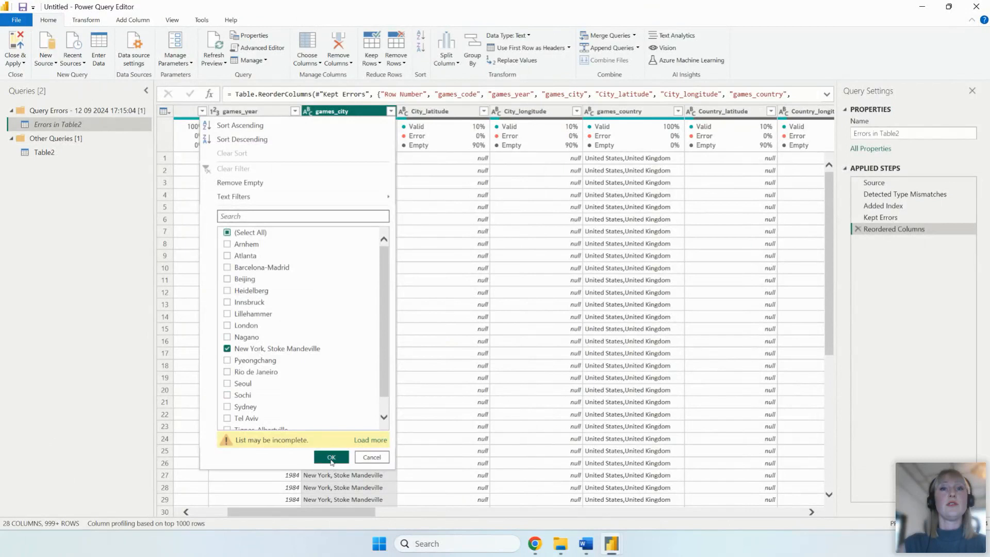
click(331, 457)
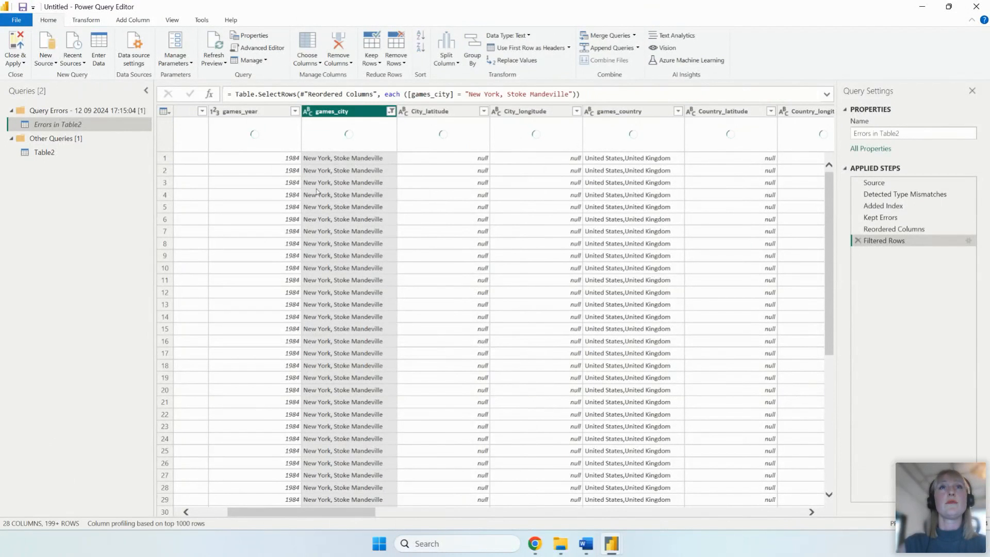
Step: In the Table2 query, load the full list of games_city values and filter the column to only New York, Stoke Mandeville
click(84, 153)
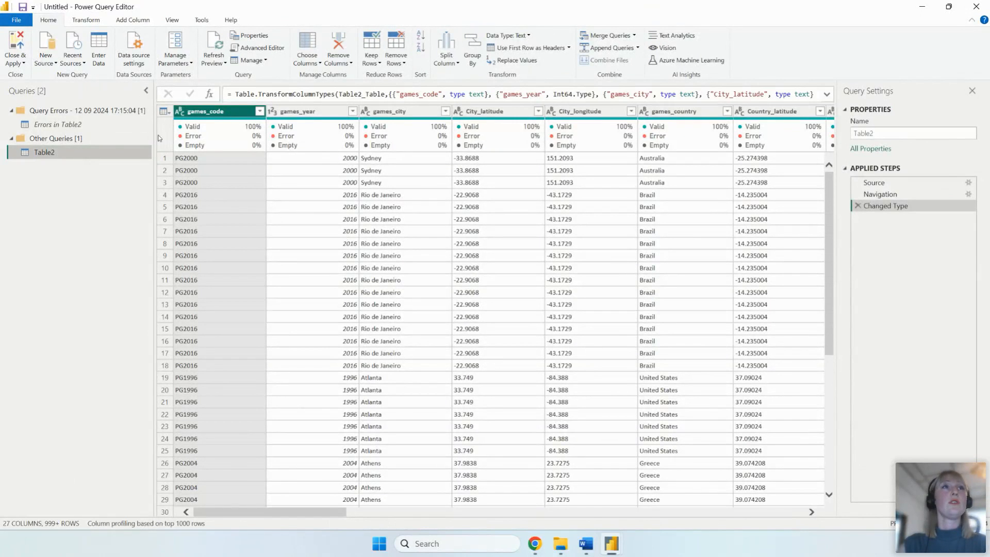
drag(329, 513, 340, 514)
click(398, 111)
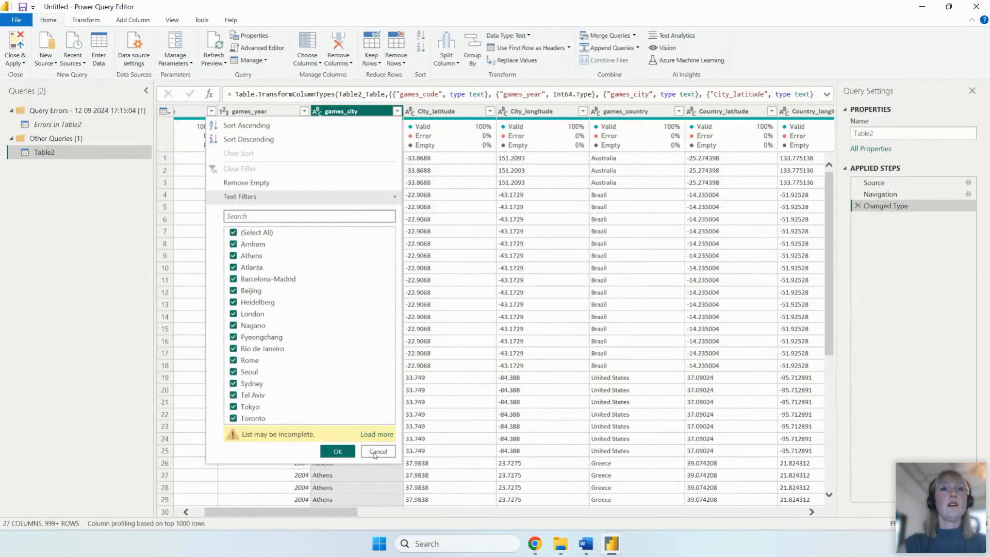
click(377, 434)
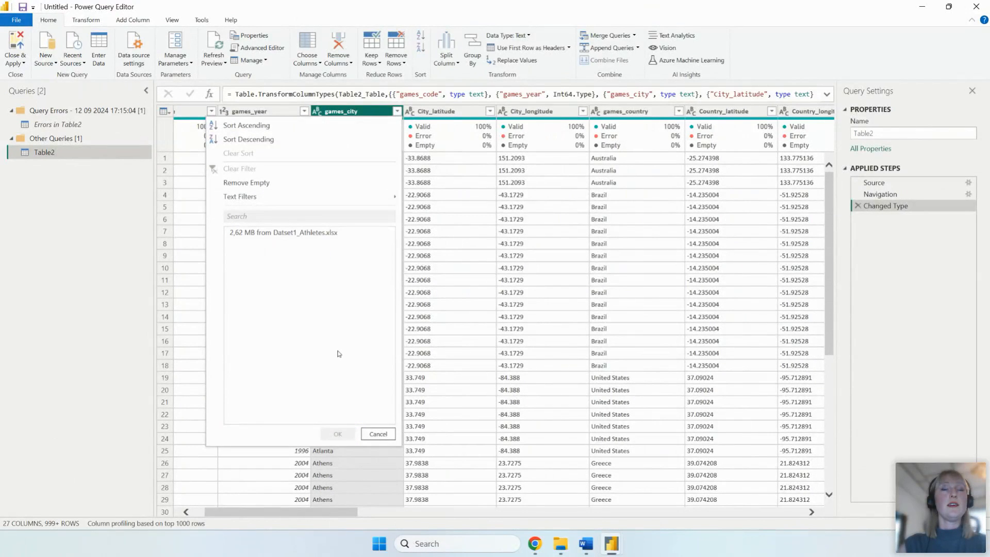
click(266, 232)
click(234, 372)
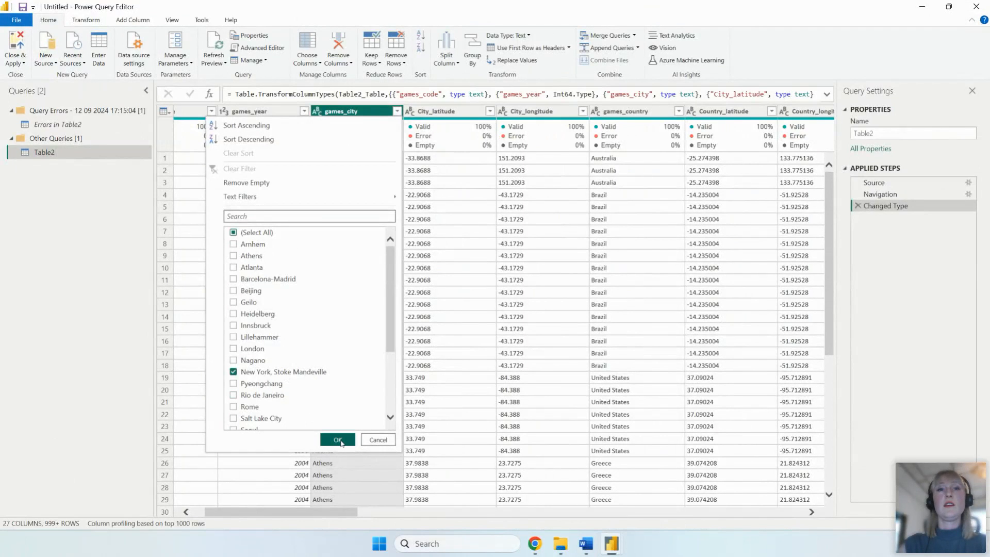
click(337, 440)
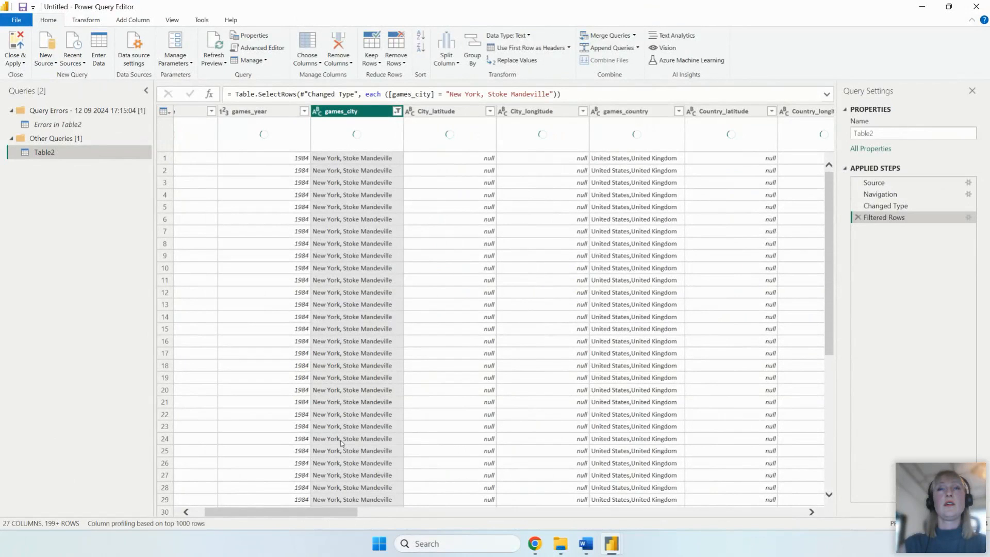
scroll(549, 373, down, 20)
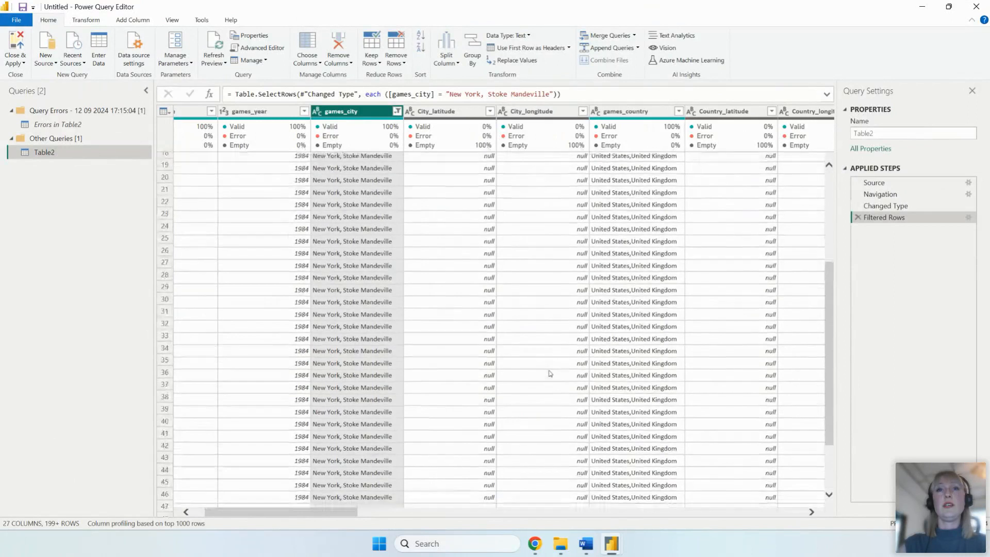
Step: Copy the text New York, Stoke Mandeville from the Replace Values settings of the games_city column, leaving the data unreplaced
drag(831, 400, 828, 166)
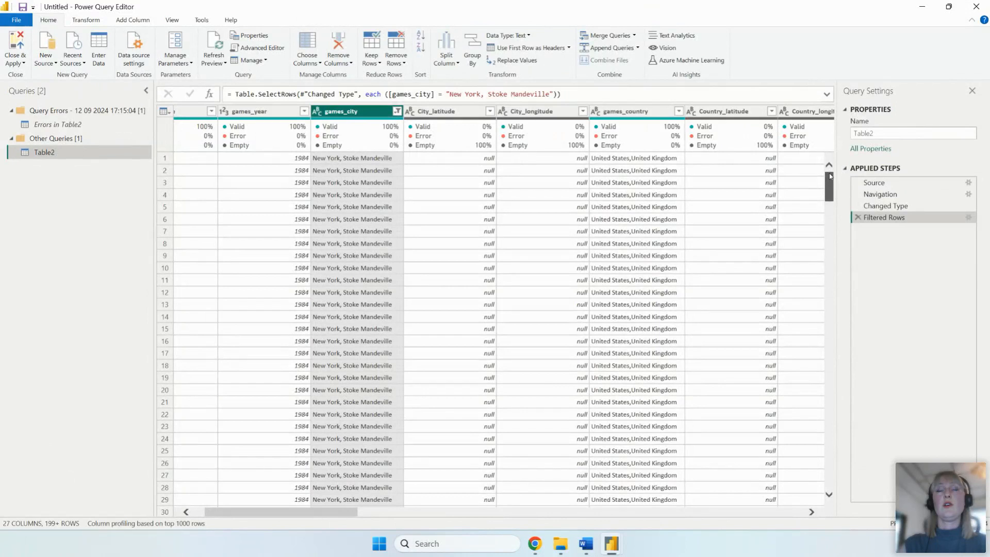
mouse_move(339, 514)
mouse_down()
mouse_move(387, 518)
mouse_move(335, 515)
mouse_up()
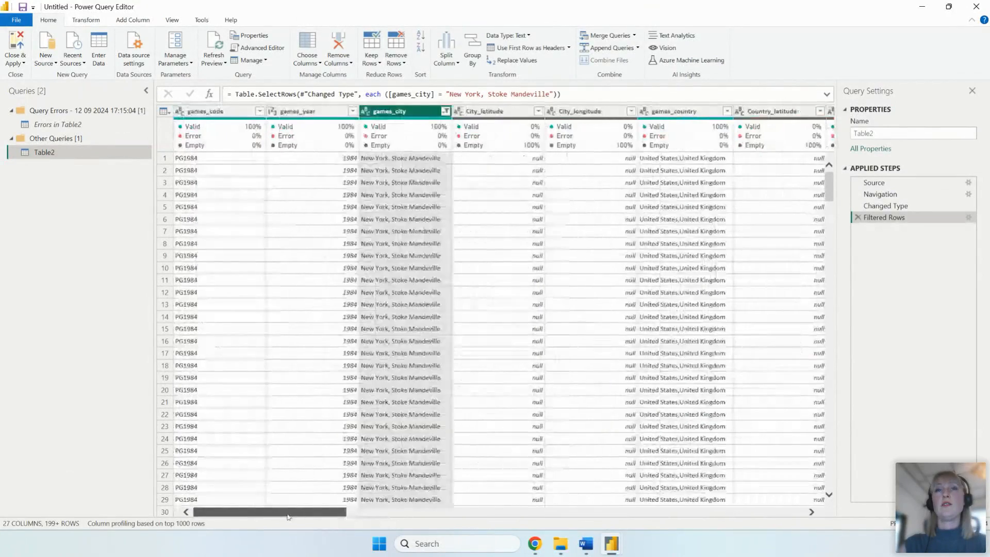
right_click(413, 163)
mouse_move(434, 181)
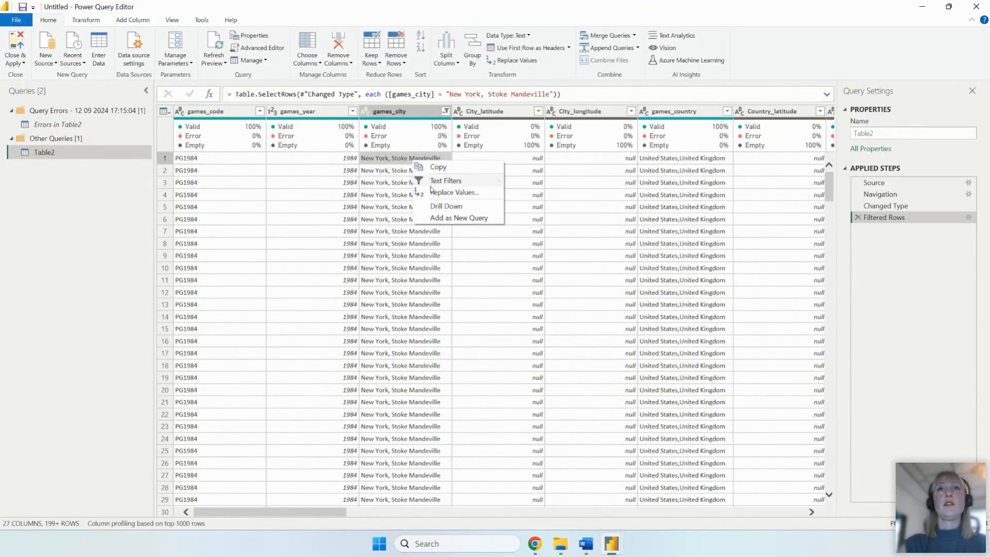
click(443, 192)
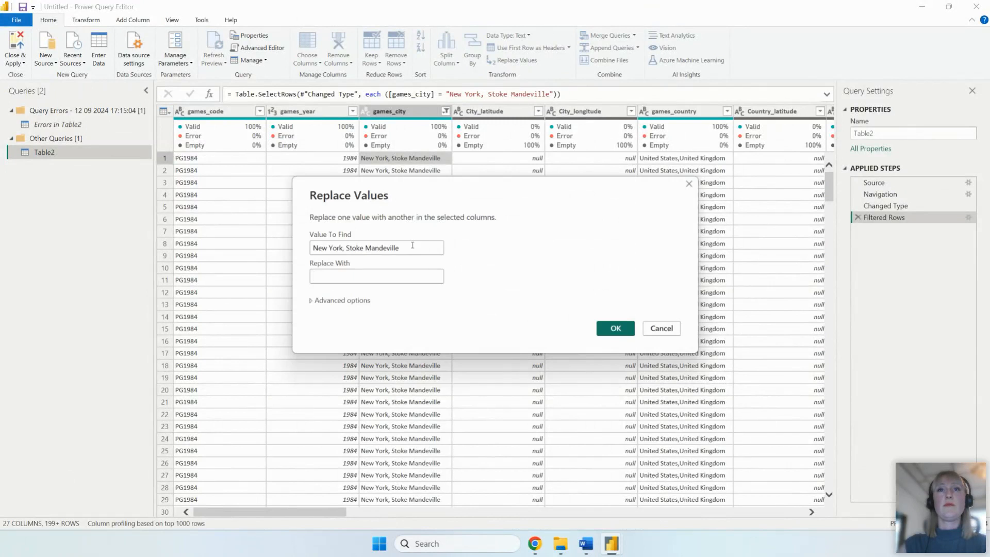
triple_click(413, 245)
key(ctrl+c)
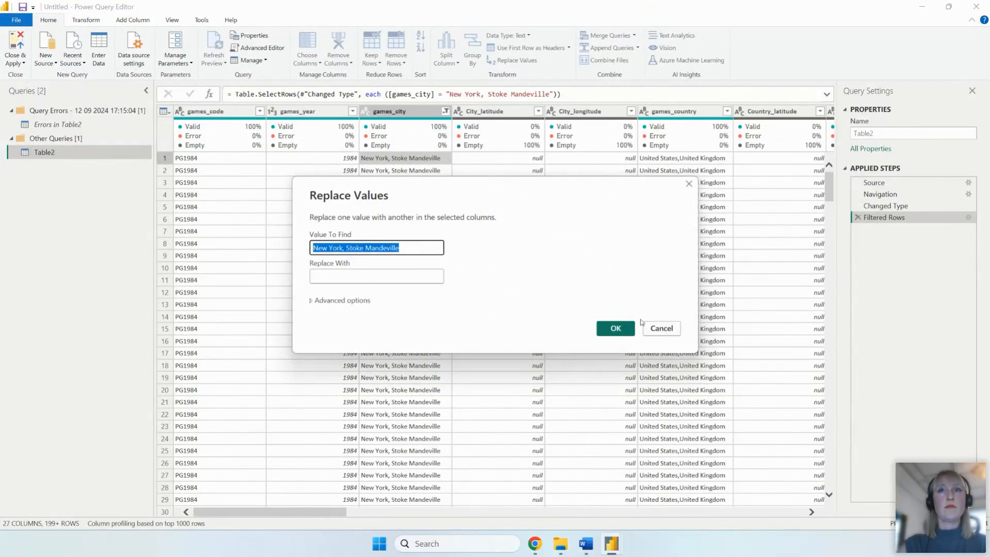
click(661, 328)
Step: Replace New York, Stoke Mandeville with New York in the filtered games_city column of Table2
click(416, 112)
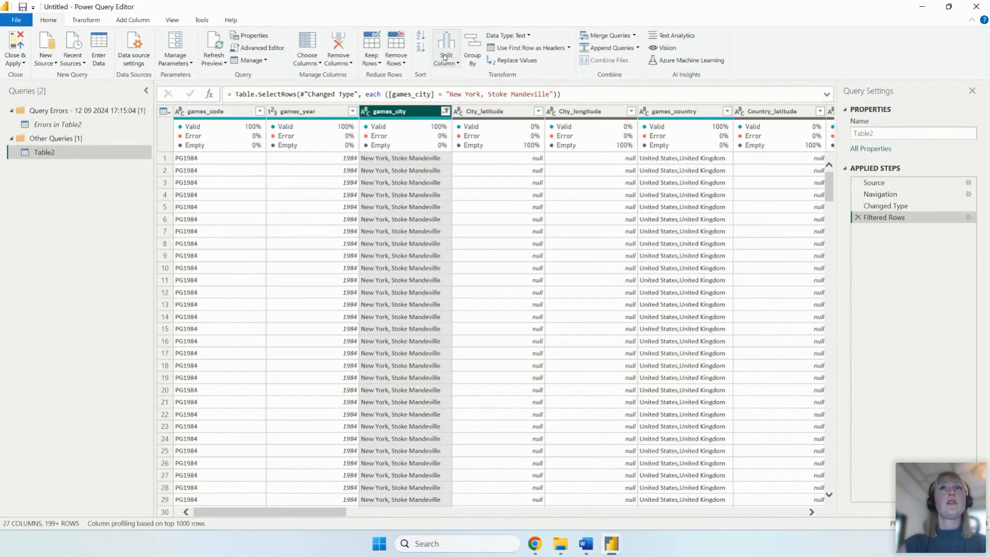
click(91, 21)
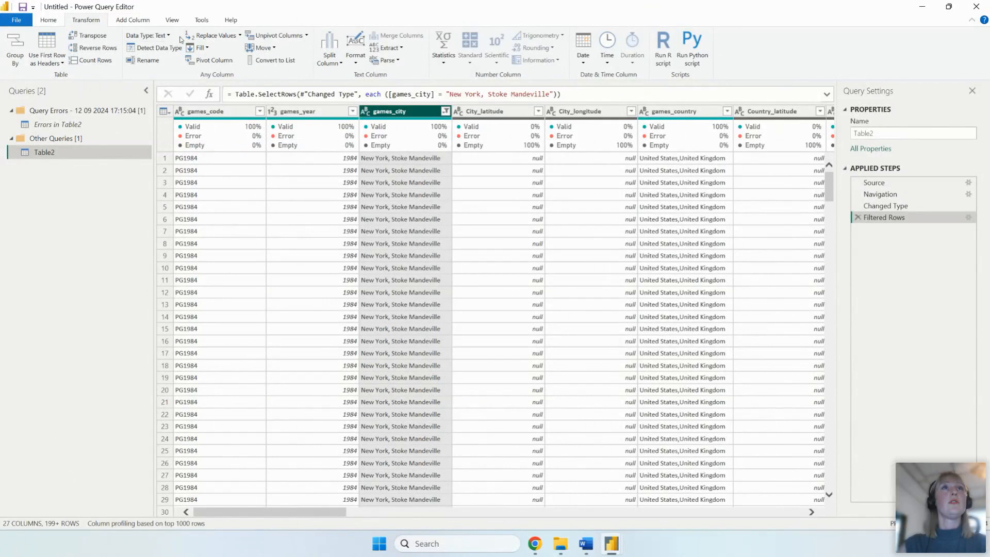
click(210, 36)
click(359, 251)
key(ctrl+v)
drag(345, 249, 421, 253)
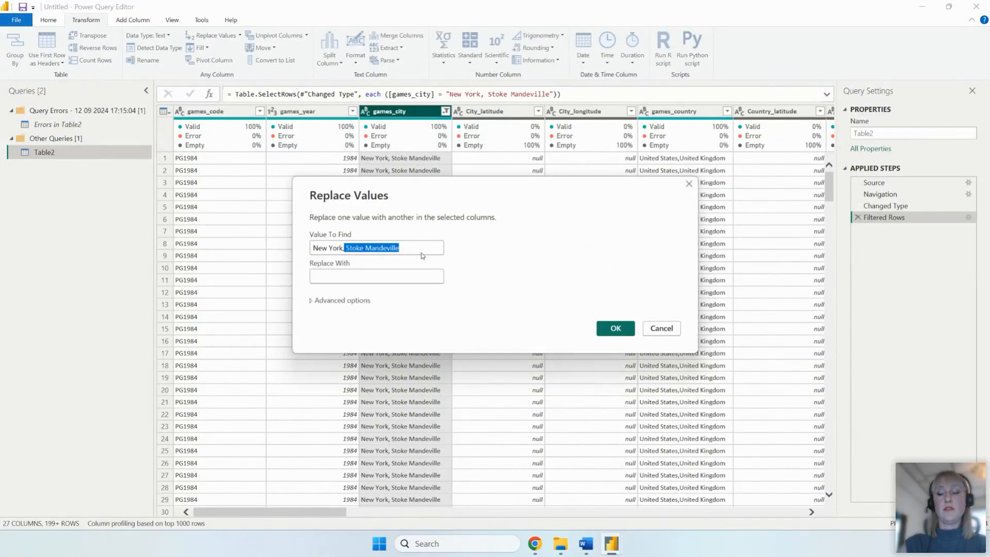
key(BackSpace)
key(ctrl+z)
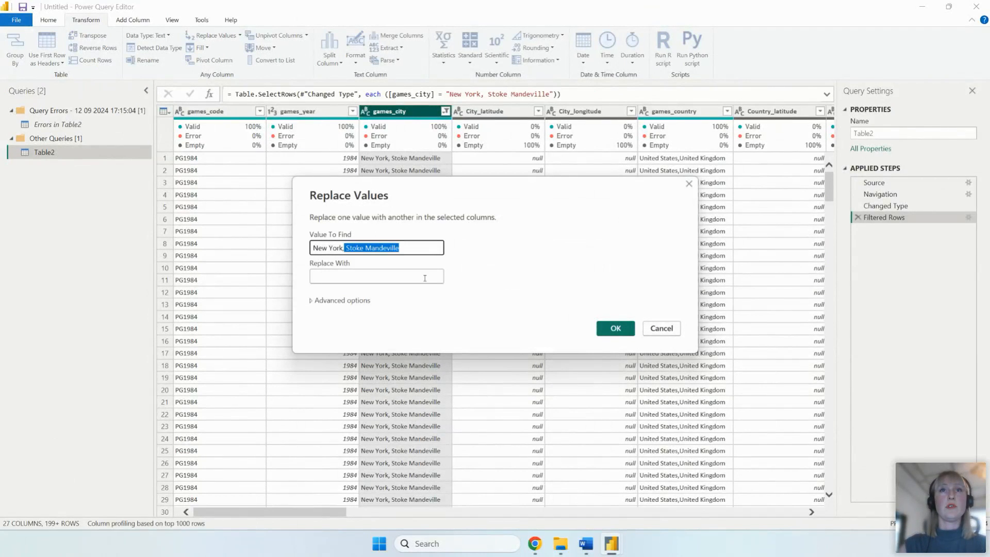
click(333, 278)
key(ctrl+v)
drag(347, 275, 424, 273)
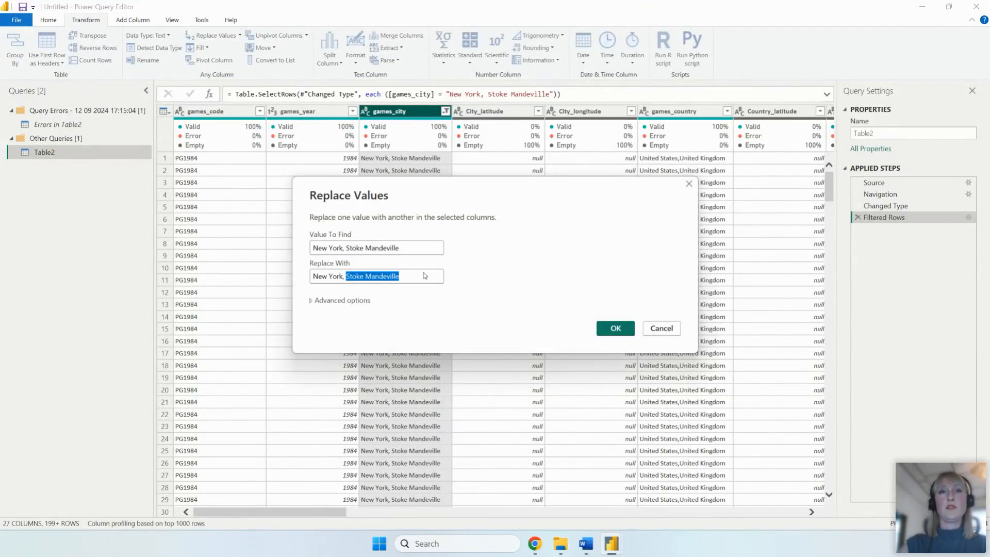
key(BackSpace)
key(BackSpace)
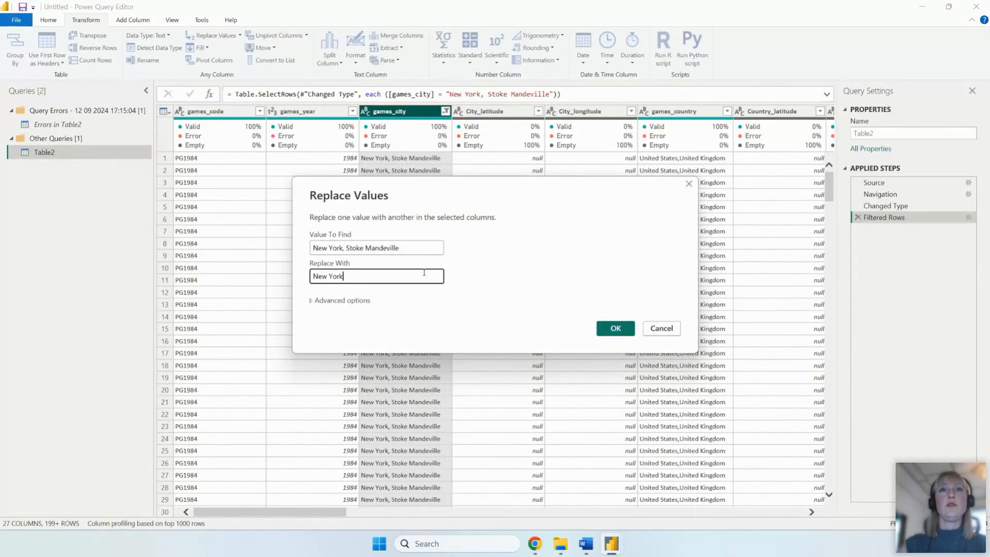
click(610, 326)
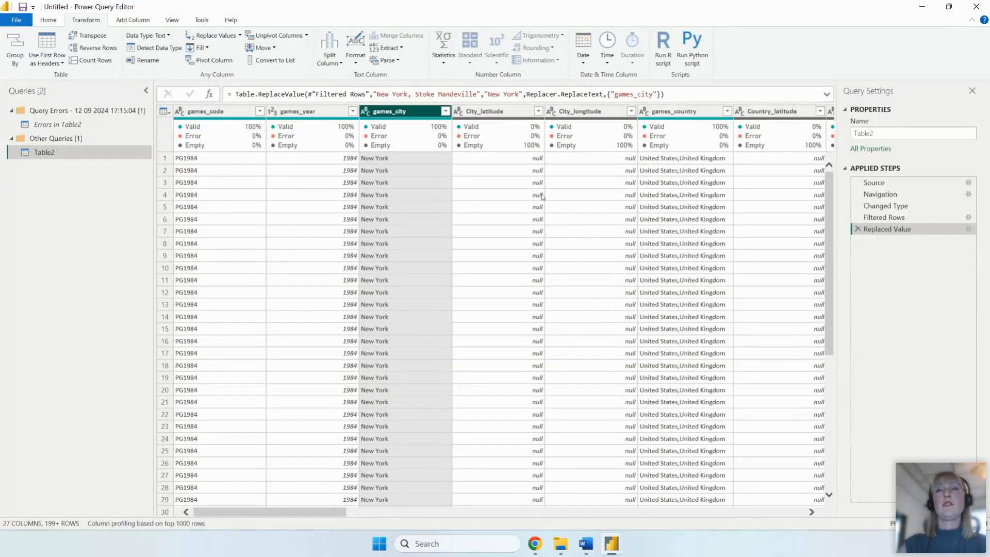
Step: Check the games_city filter values, and remove the Replaced Value and Filtered Rows steps from Table2
click(446, 111)
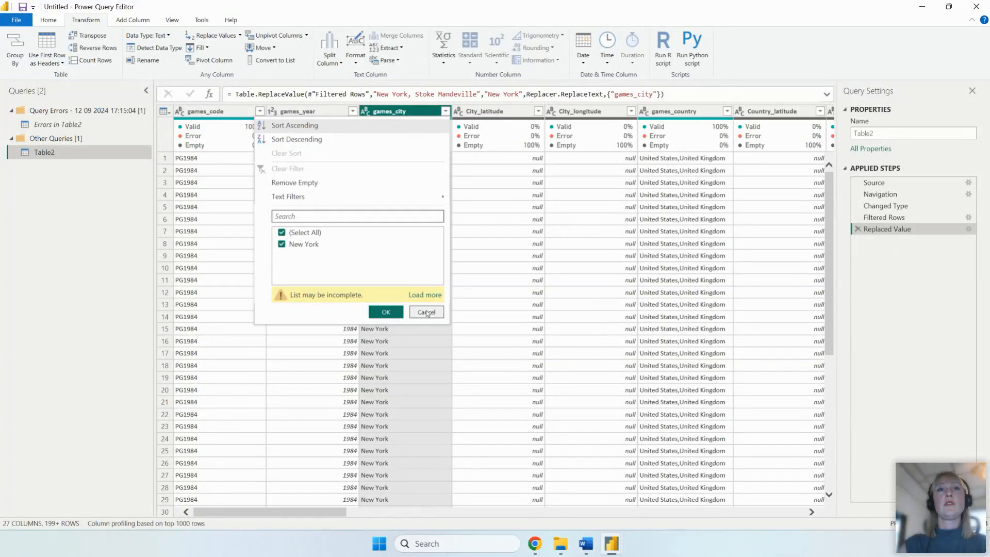
click(427, 313)
click(857, 229)
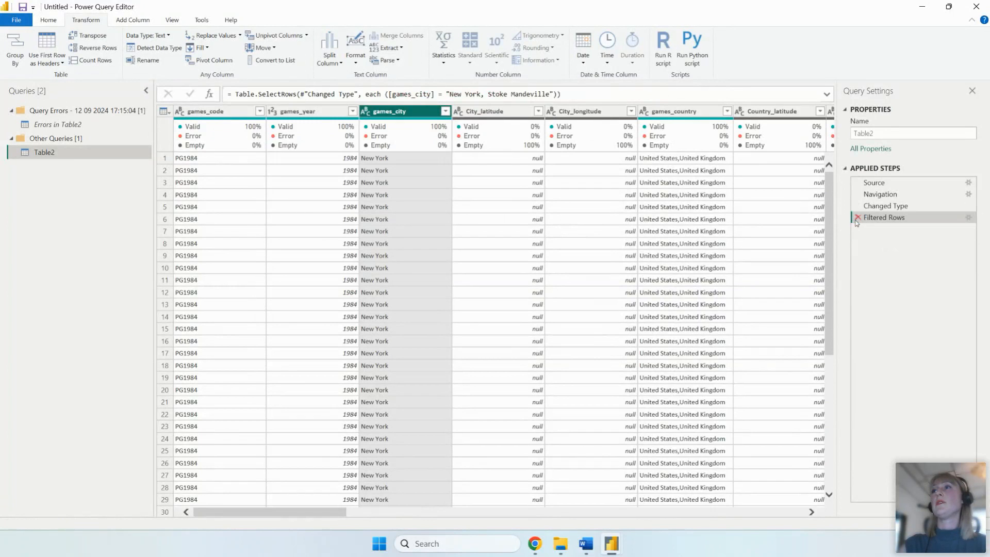
click(858, 218)
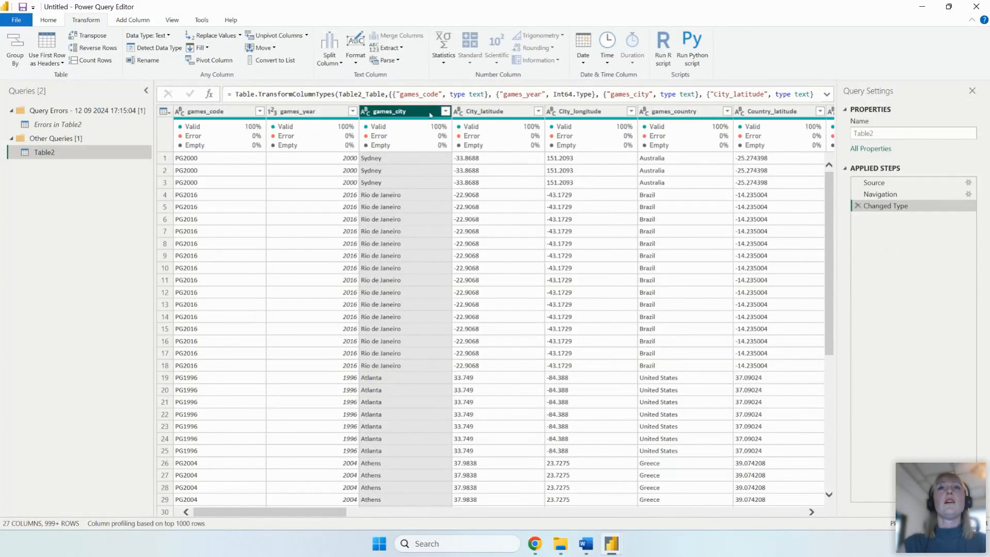
Step: Replace Stoke Mandeville with New York in the unfiltered games_city column
click(201, 38)
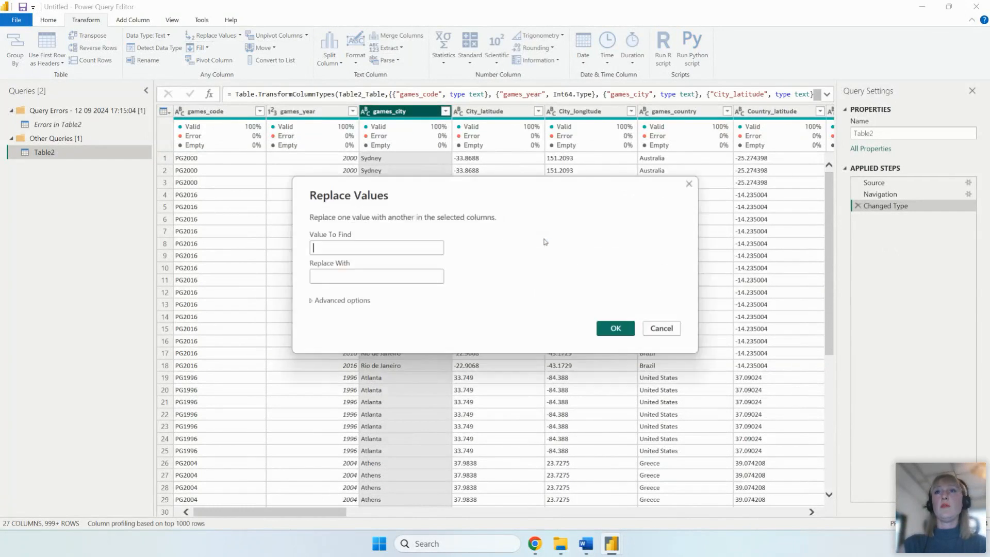
key(ctrl+v)
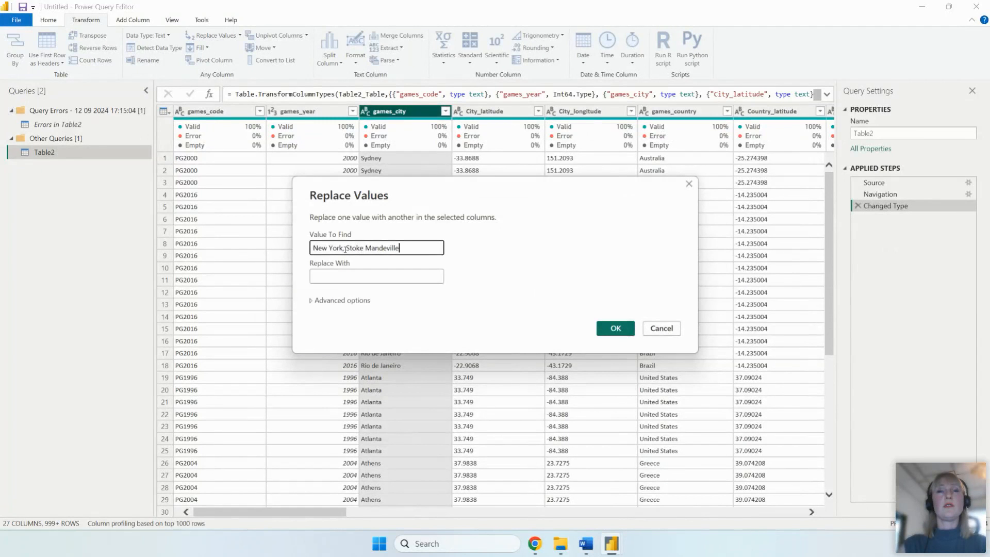
drag(347, 249, 312, 248)
key(ctrl+x)
click(351, 277)
key(ctrl+v)
key(BackSpace)
key(BackSpace)
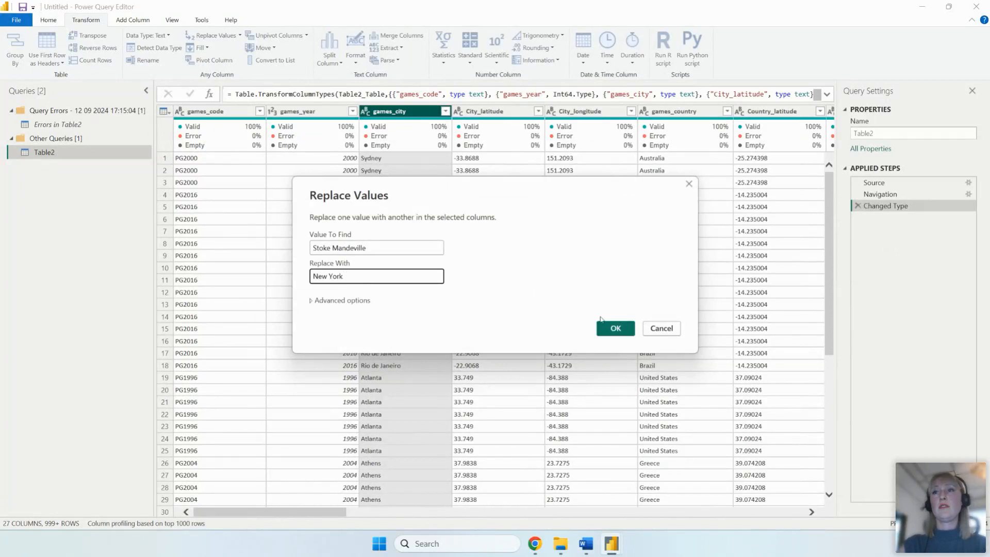
click(615, 326)
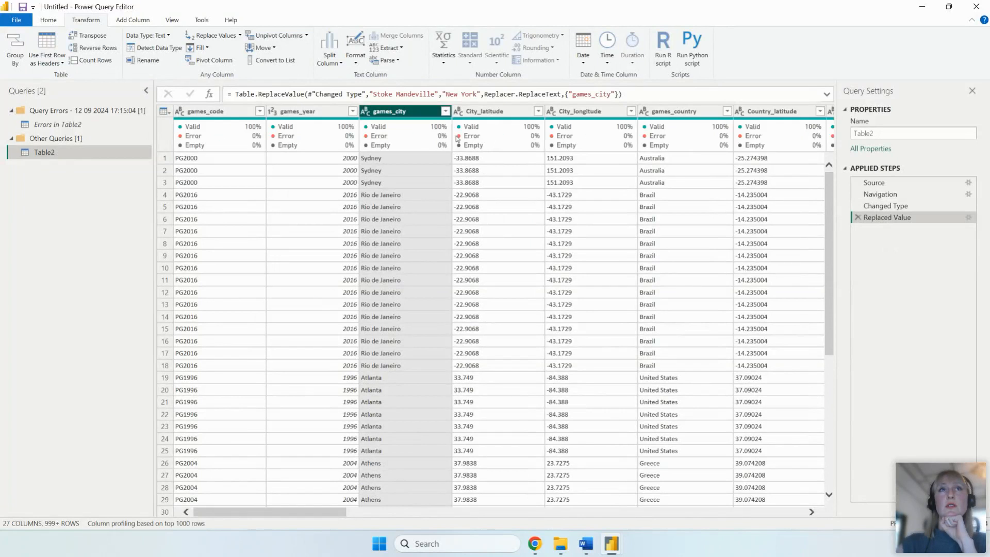
Step: Load the full list of games_city values and check how the replaced city is written
click(445, 111)
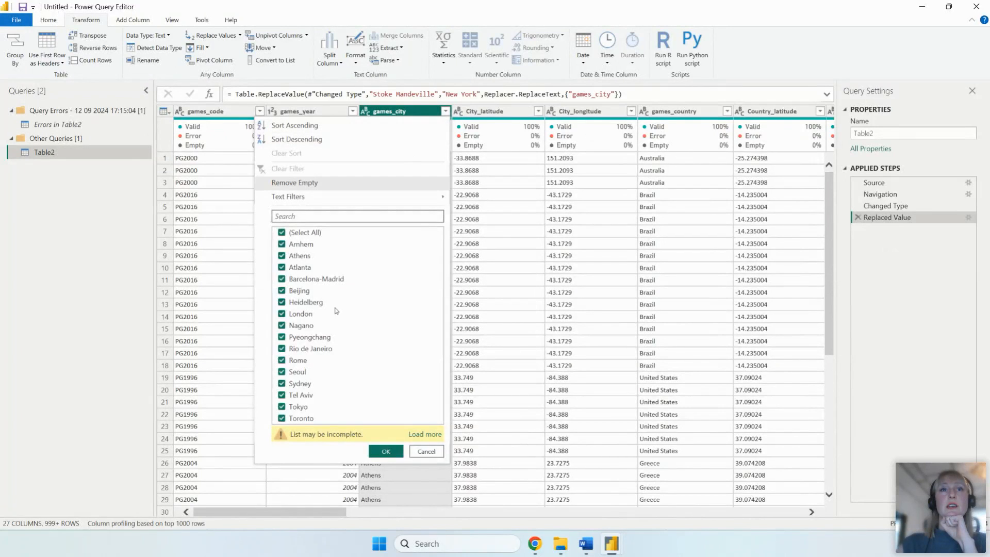
click(419, 434)
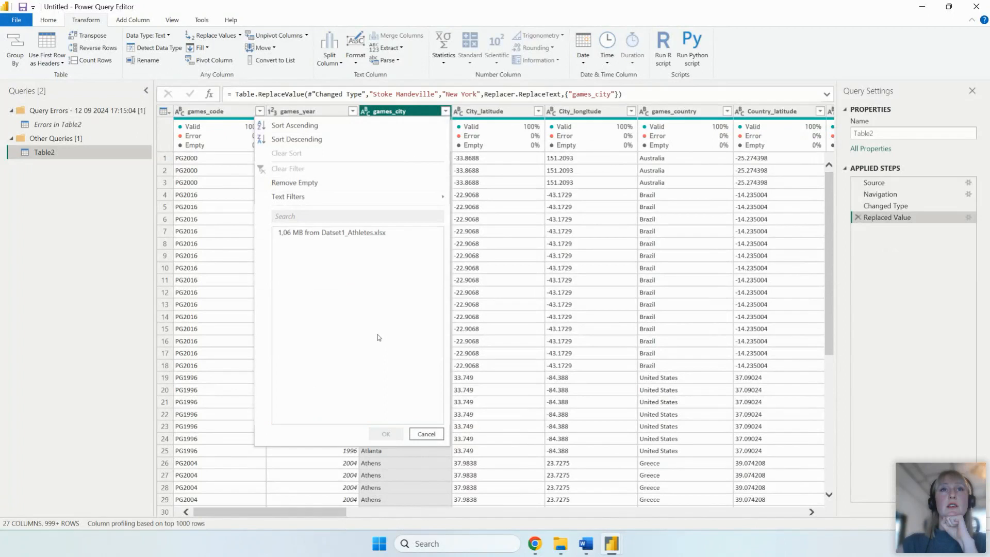
scroll(343, 383, down, 4)
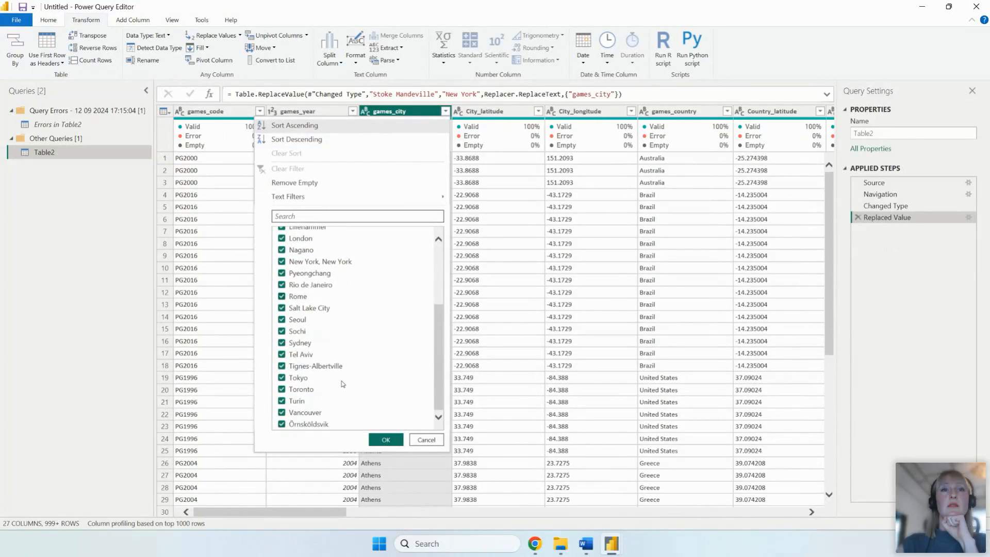
scroll(343, 384, up, 1)
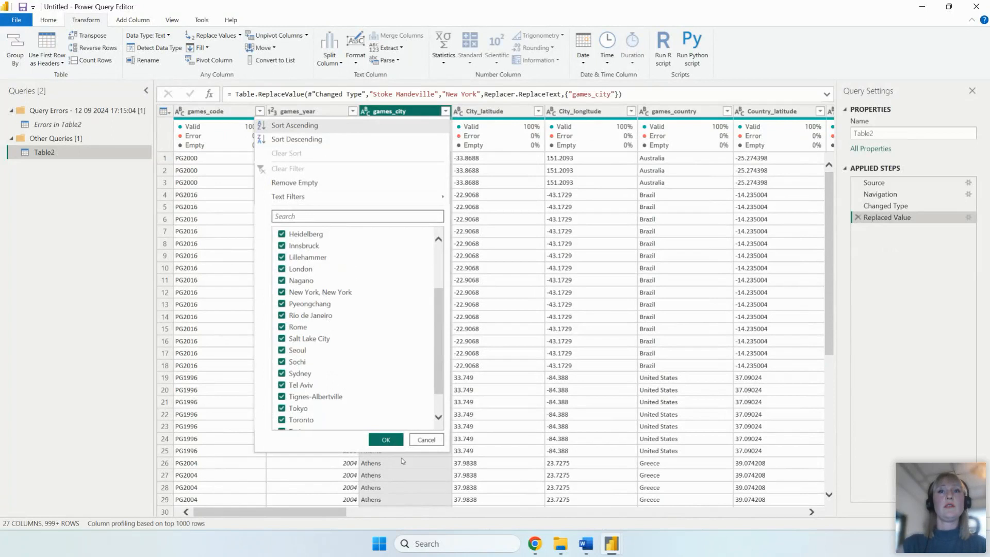
click(426, 439)
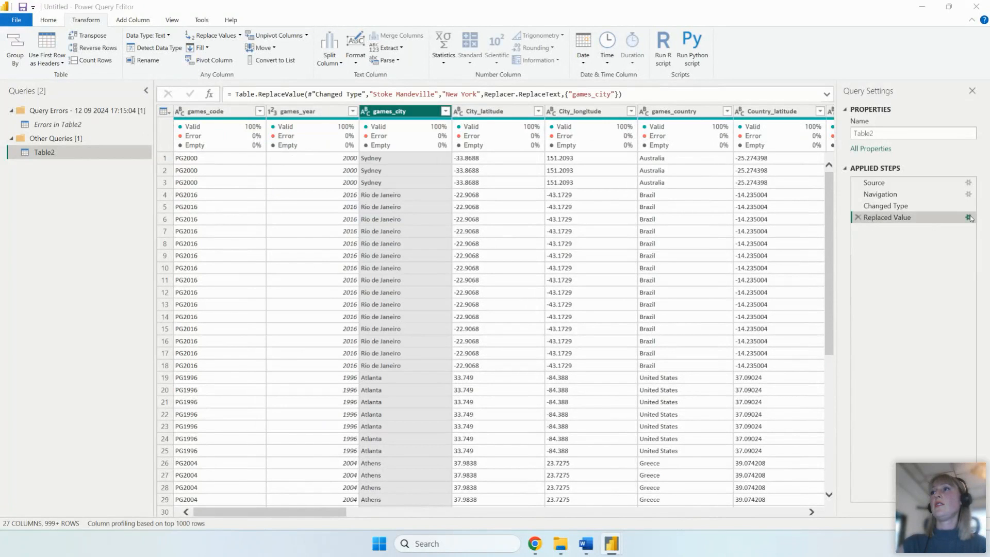
Step: Edit the Replaced Value step to find New York, Stoke Mandeville and replace it with New York
click(969, 217)
drag(343, 279, 313, 277)
key(BackSpace)
click(313, 251)
key(ctrl+v)
triple_click(354, 248)
key(ctrl+v)
key(ctrl+z)
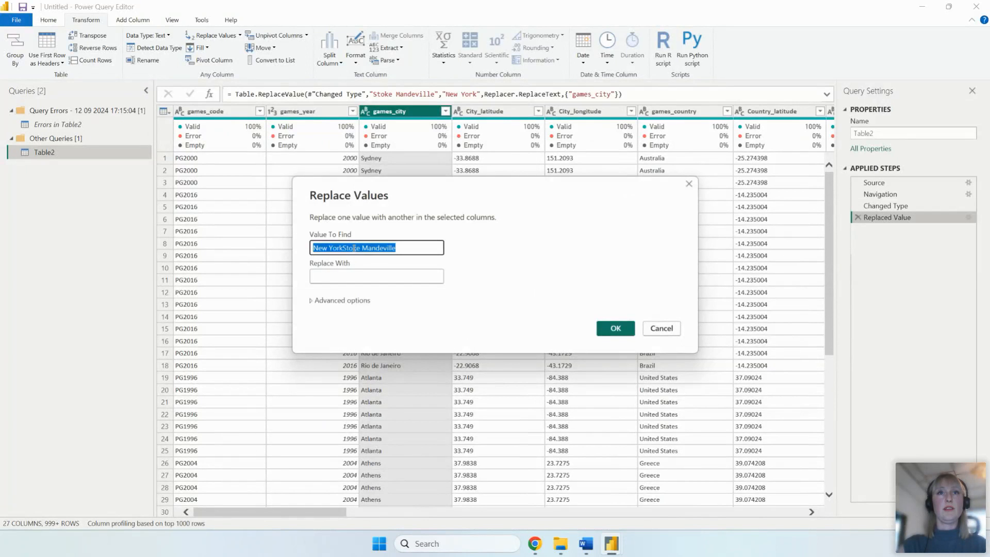
click(344, 249)
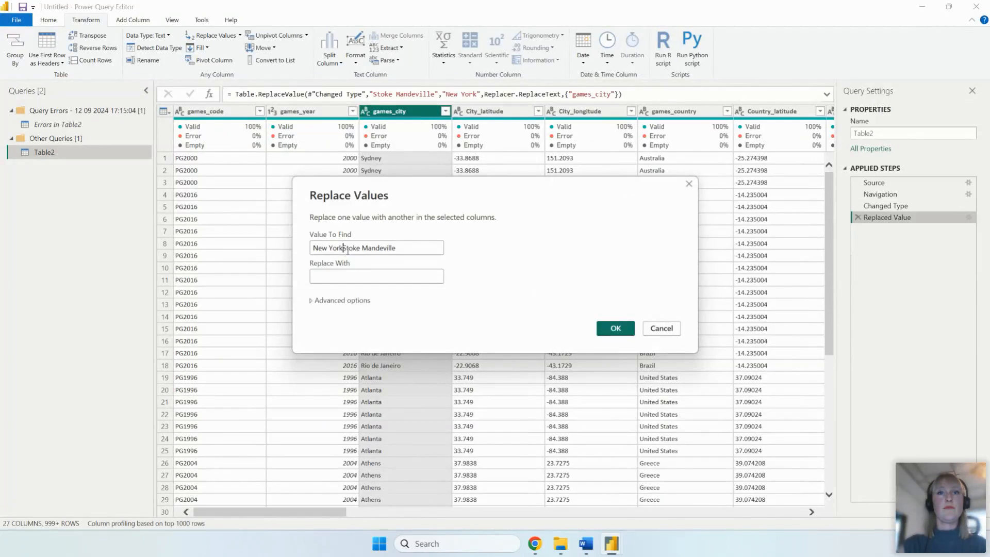
text(,)
click(379, 279)
key(ctrl+v)
click(345, 248)
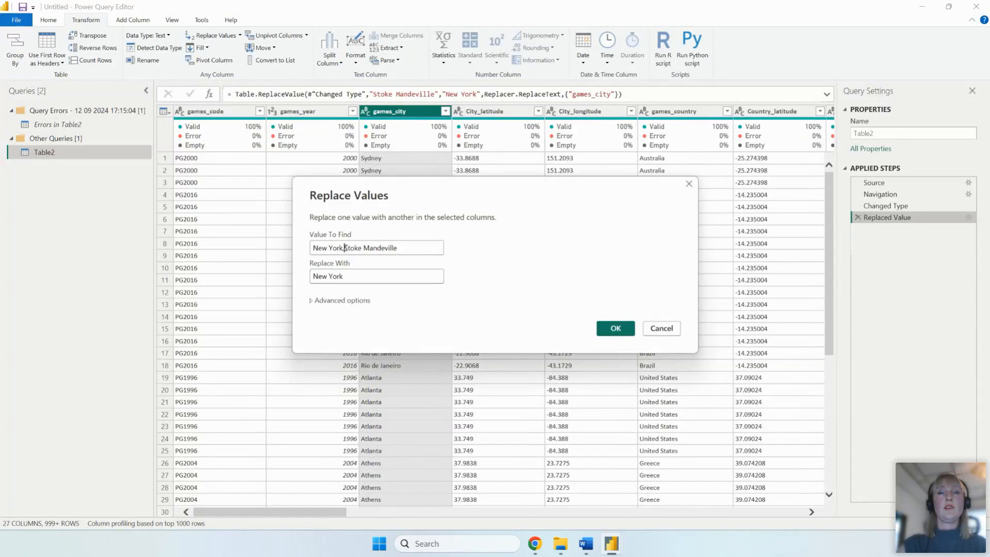
drag(454, 186, 412, 152)
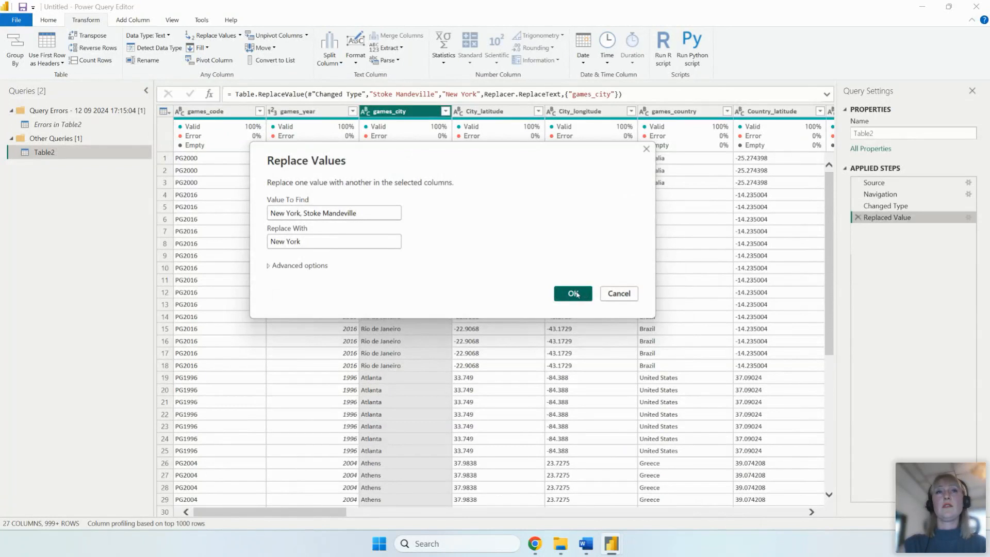
click(574, 294)
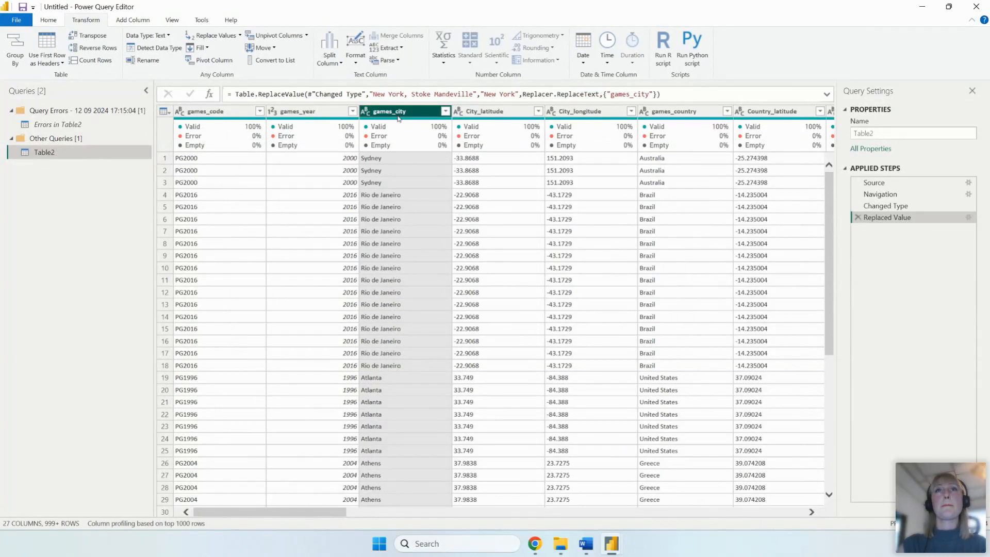
Step: Load the full list of games_city values, review the city names, and apply the filter with every city selected
click(445, 112)
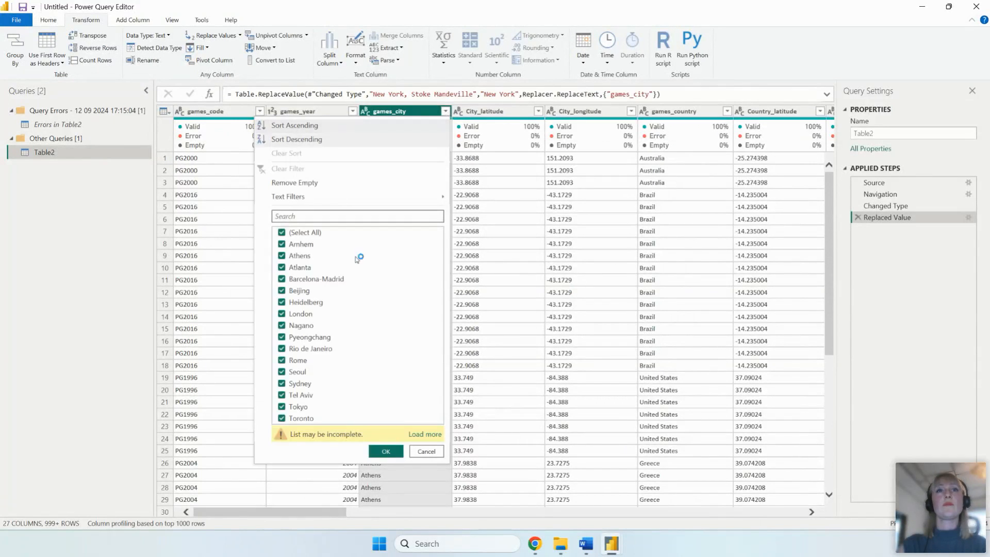
click(425, 434)
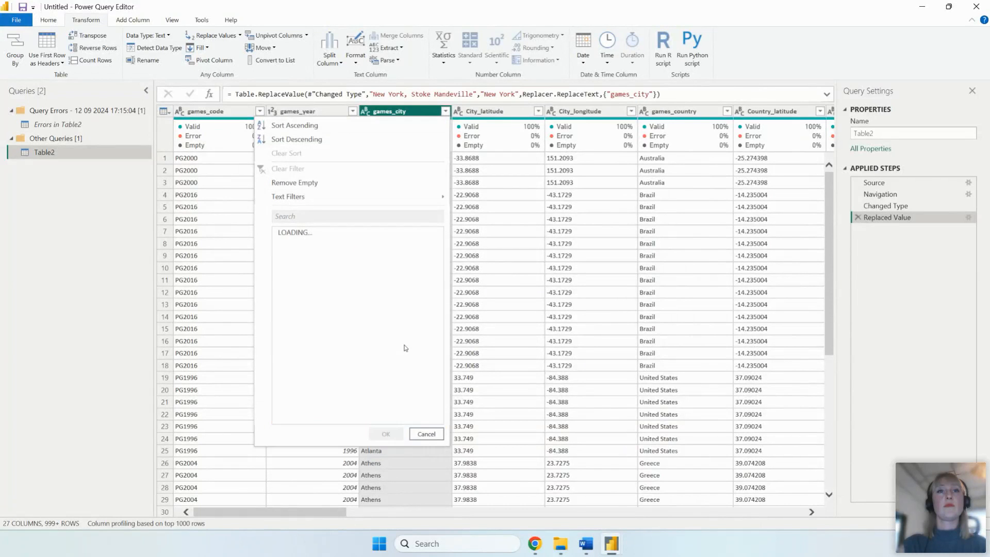
scroll(406, 343, down, 1)
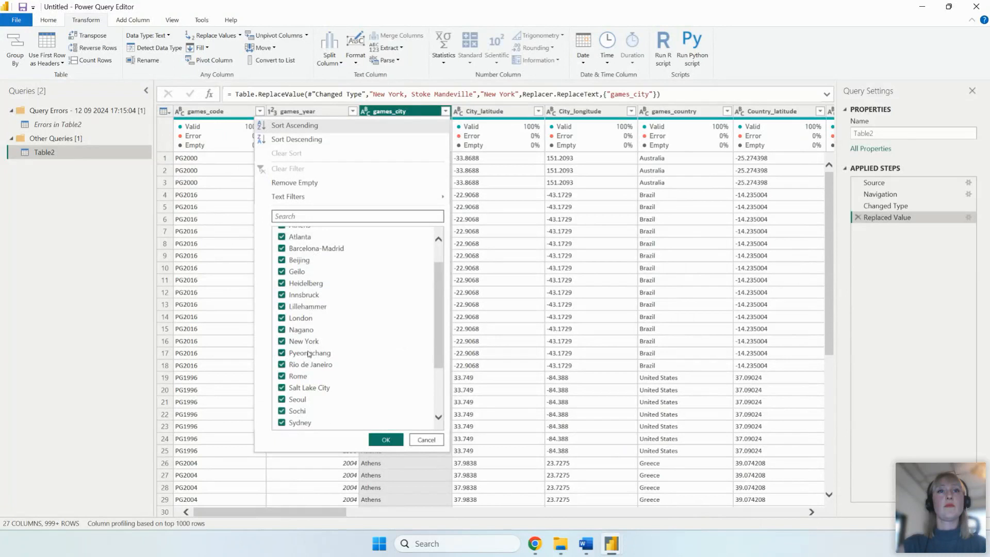
scroll(308, 346, down, 3)
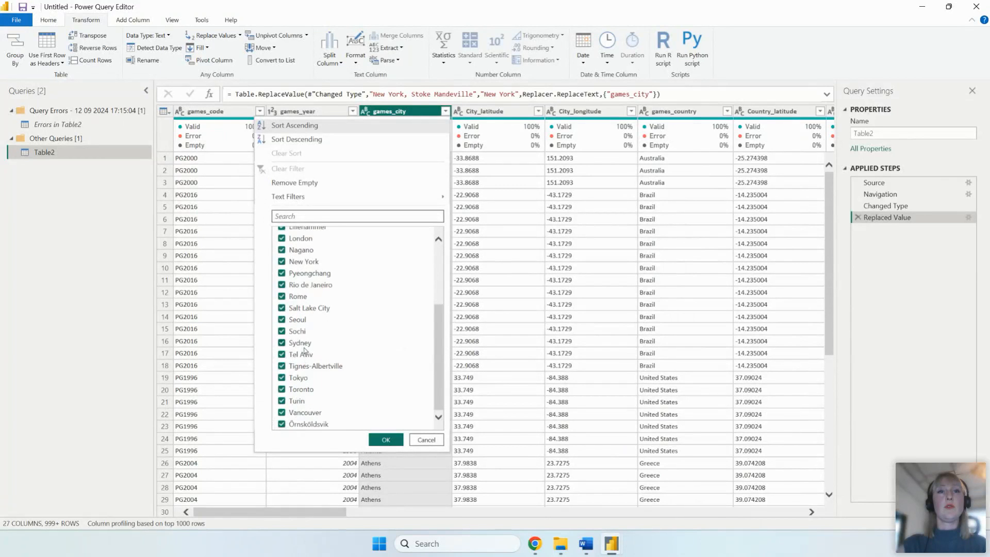
scroll(304, 350, up, 5)
click(386, 439)
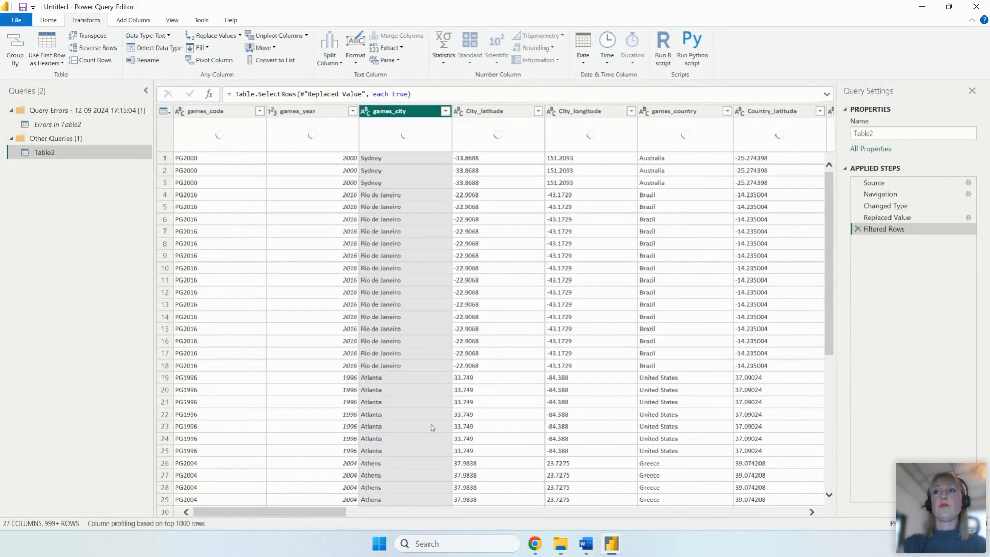
Step: Compare the games_start and games_end values in the Changed Type step with the original values in the Navigation step
drag(309, 513, 465, 514)
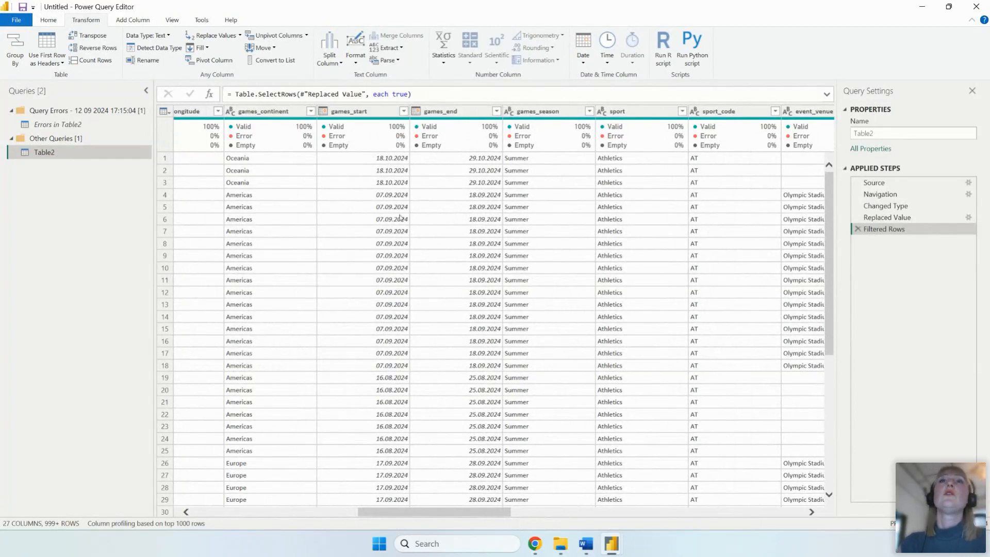
click(877, 206)
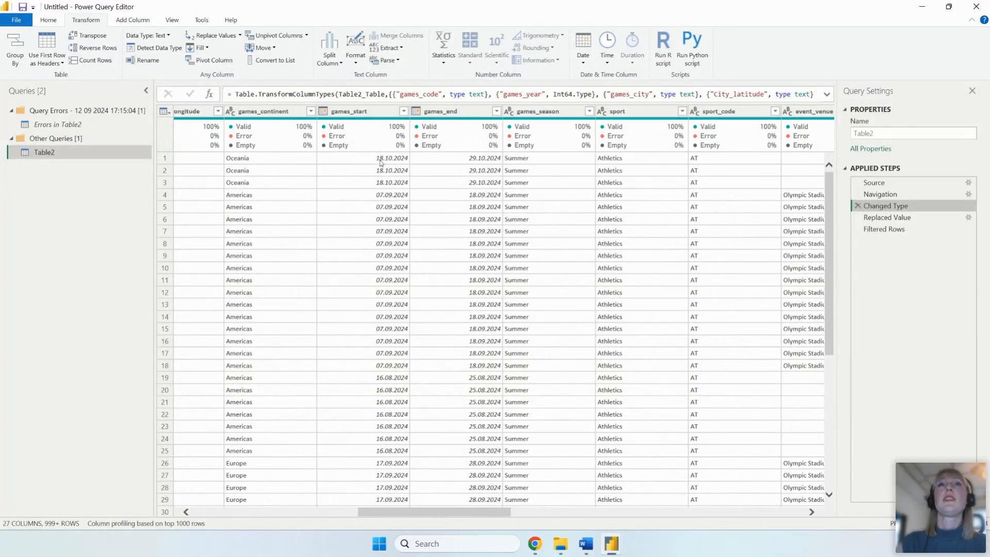
click(890, 194)
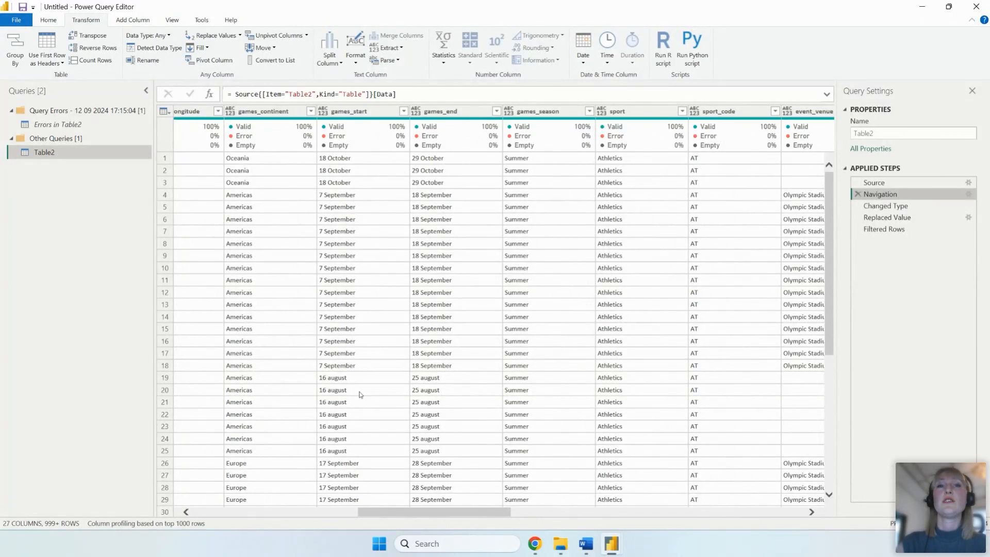
drag(411, 517, 247, 517)
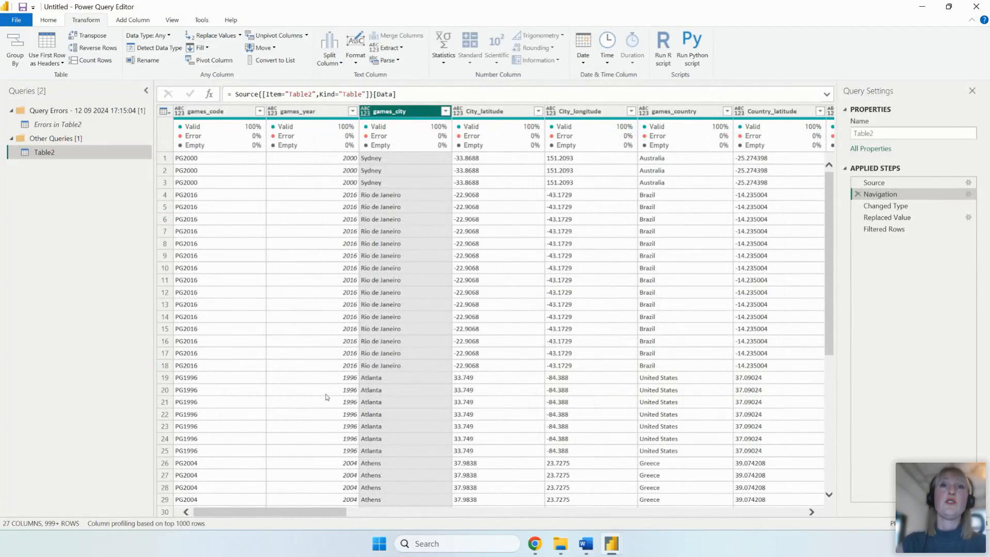
drag(282, 517, 435, 529)
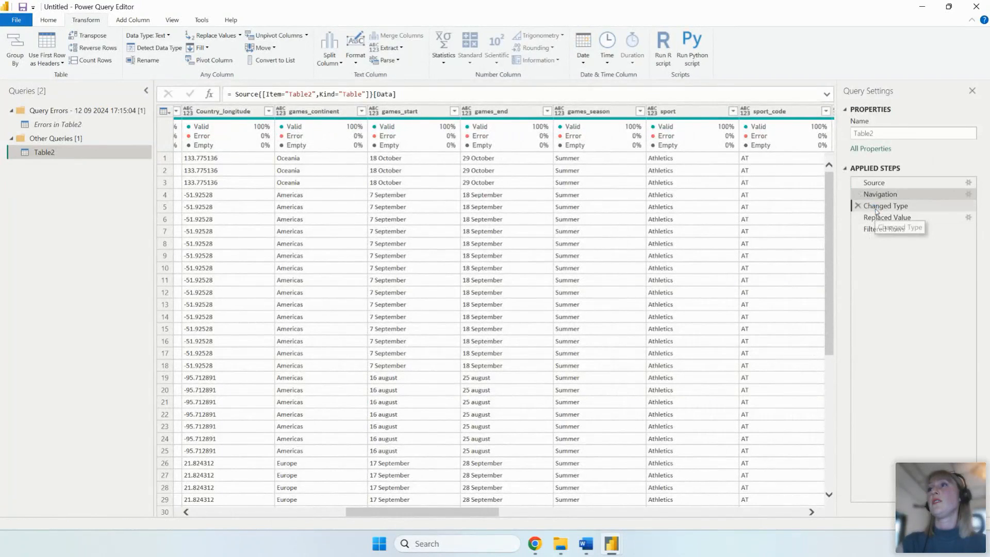
Step: Delete the Changed Type step from Table2's applied steps and return to the Filtered Rows step
click(858, 207)
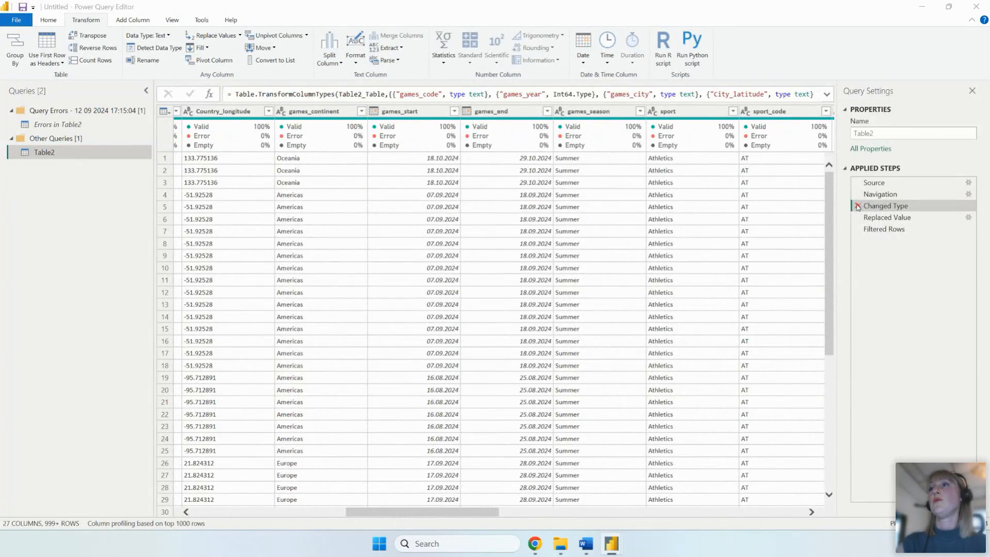
click(857, 206)
click(609, 295)
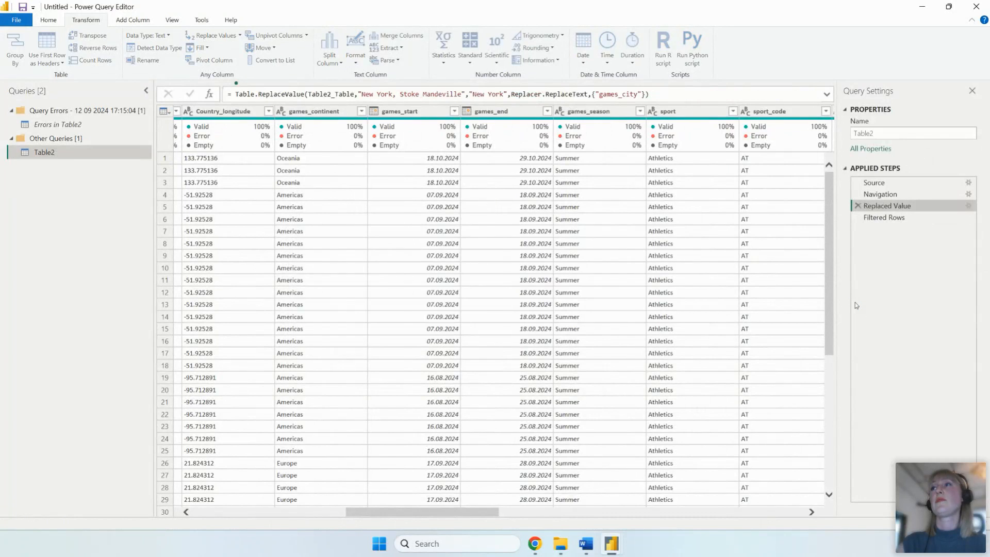
click(901, 218)
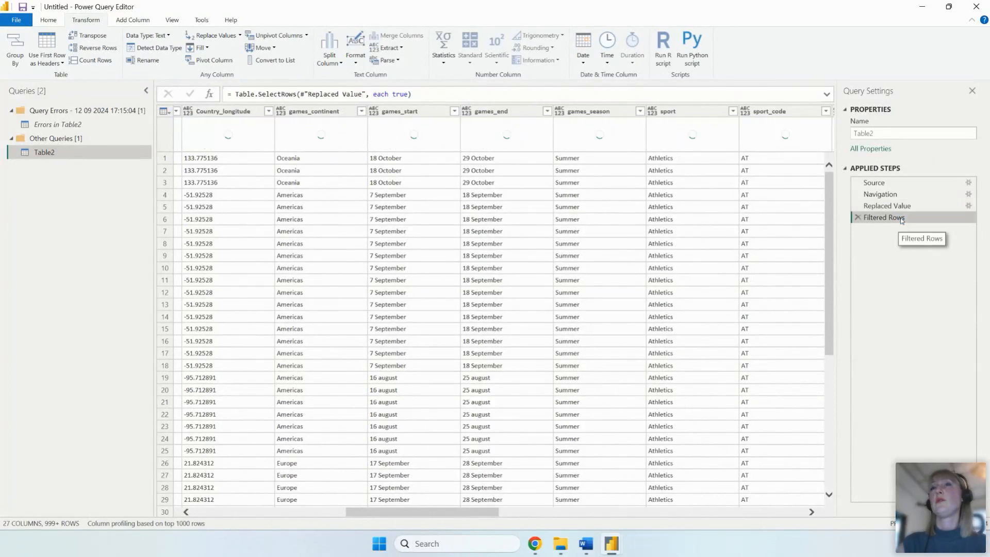
Step: Review games_year alongside the games_start text and start a custom column named Date
drag(471, 514, 474, 514)
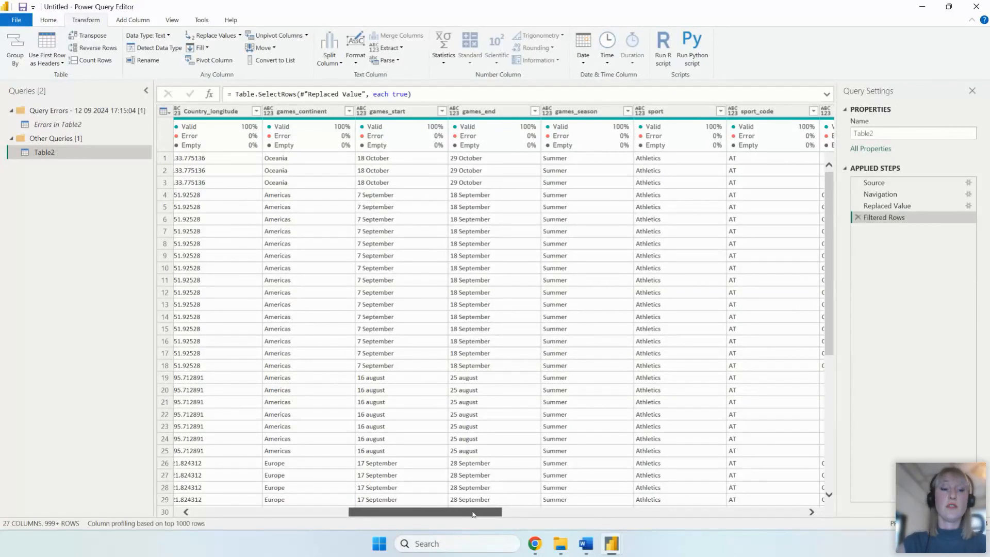
drag(473, 513, 304, 517)
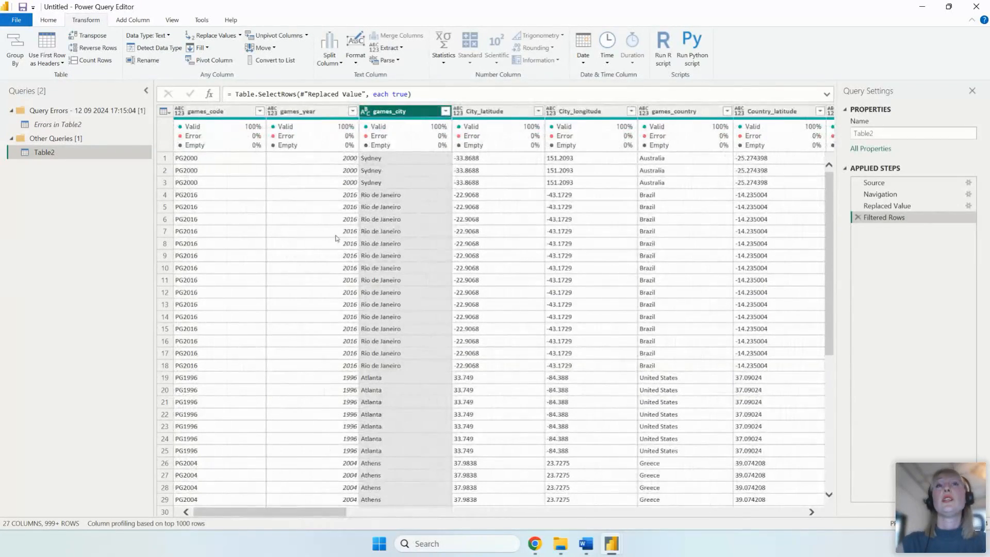
drag(302, 516, 442, 522)
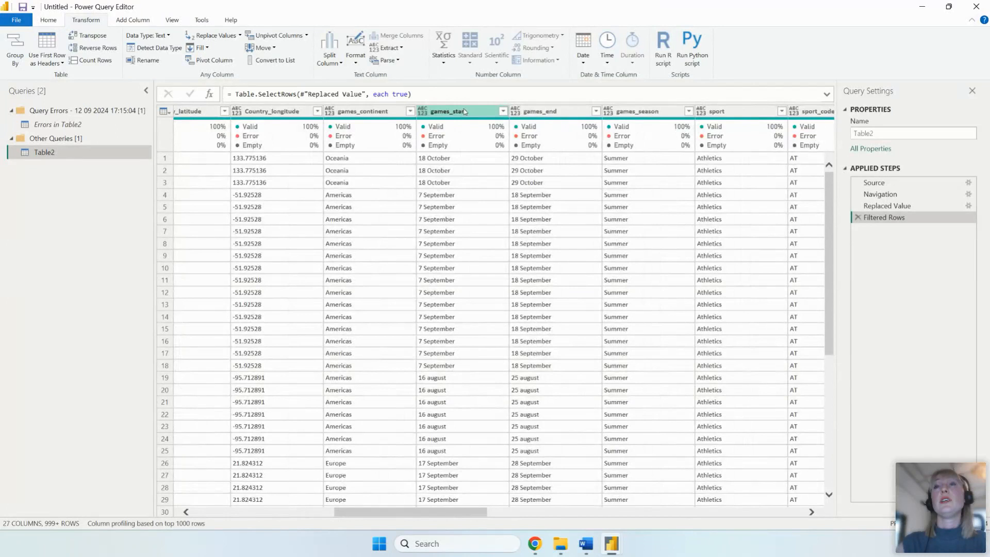
drag(450, 513, 452, 513)
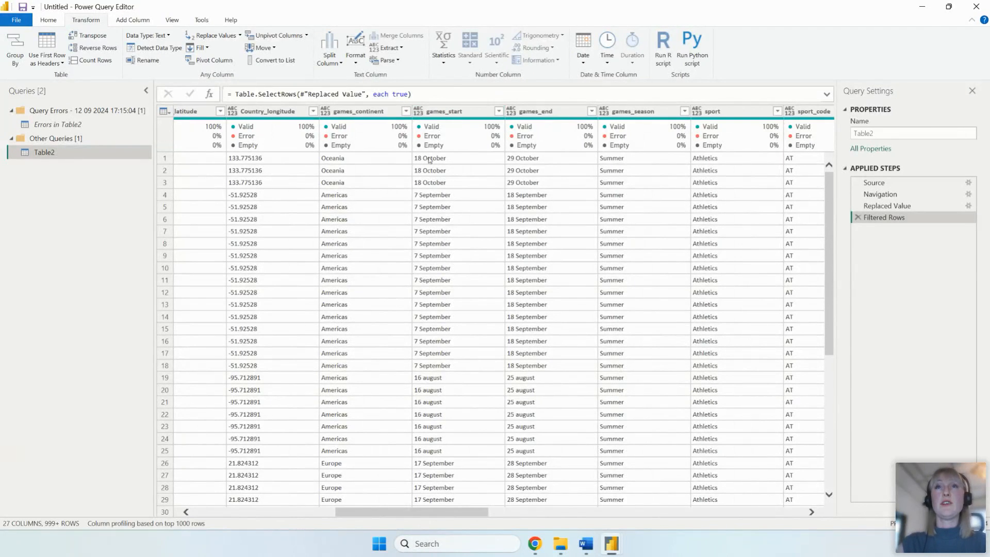
click(445, 110)
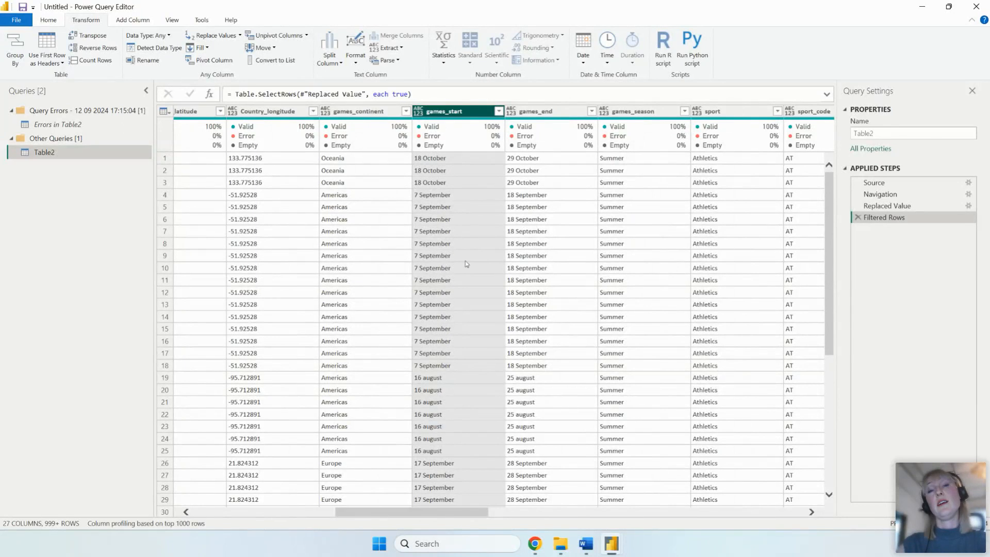
drag(478, 514, 366, 525)
click(133, 20)
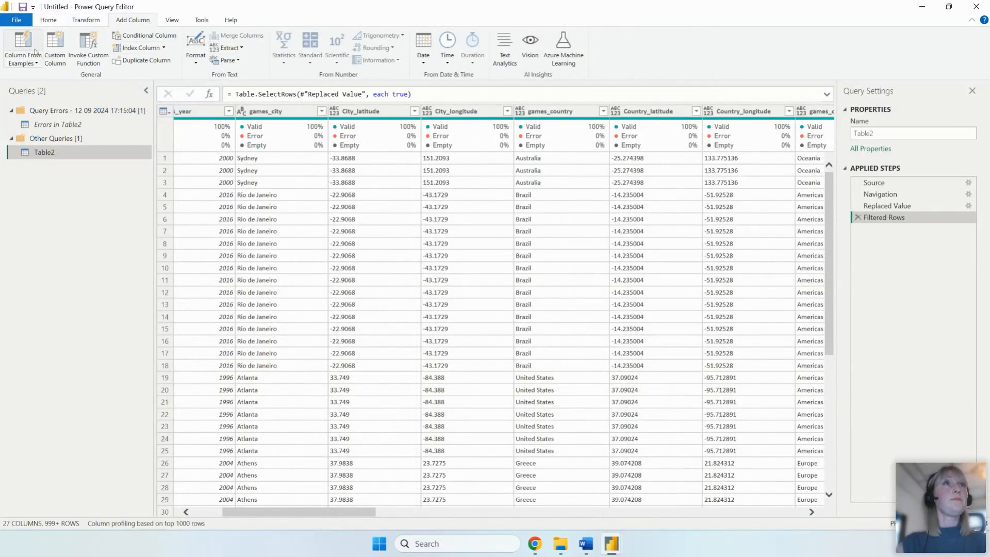
click(52, 42)
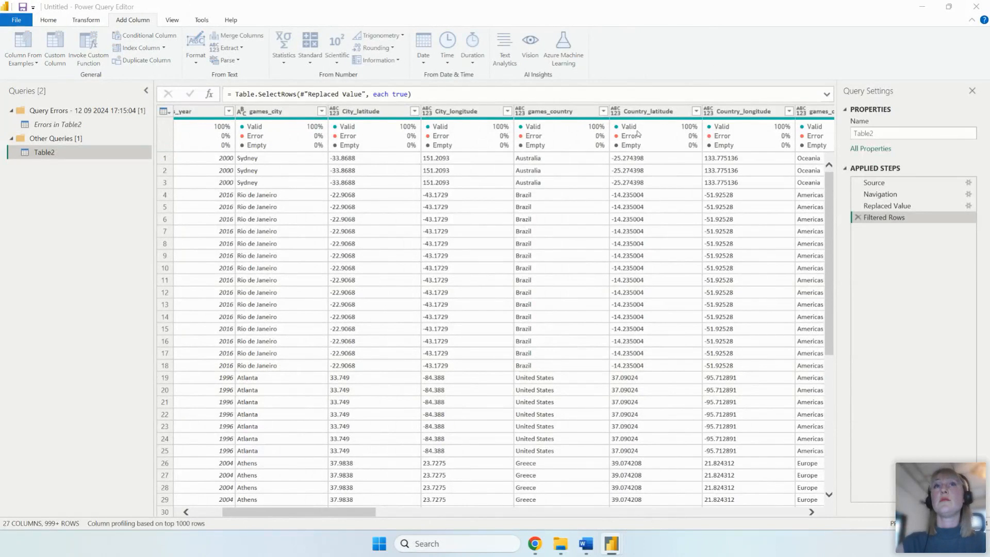
double_click(361, 206)
text(Date)
click(378, 234)
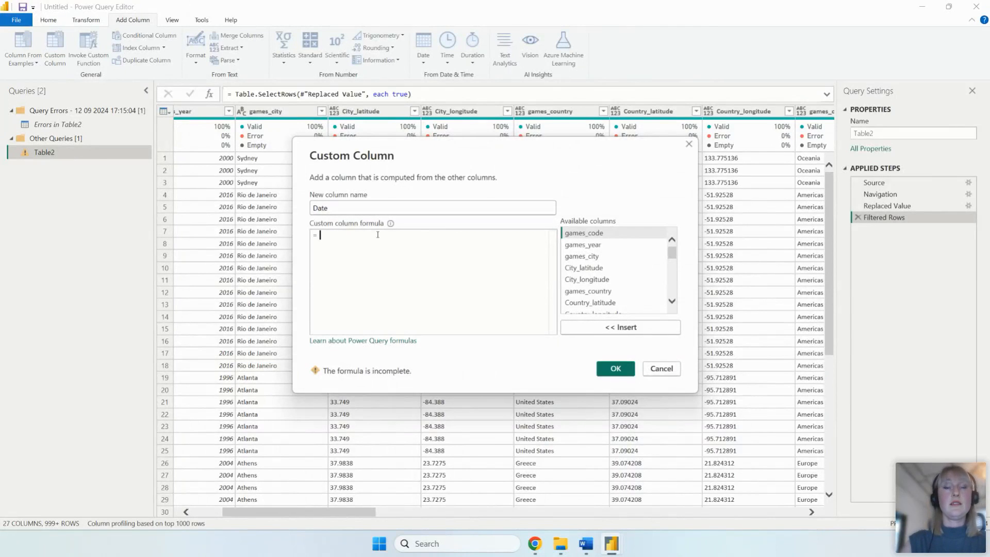
Step: Create the Date column with the formula Text.BeforeDelimiter([games_start]," ") and set its data type to Whole Number
text(text)
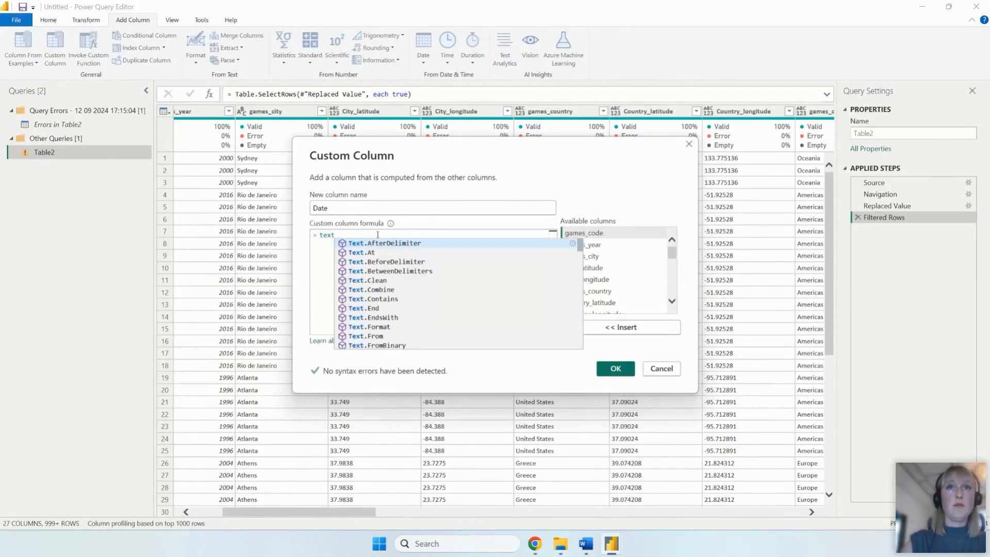
click(404, 261)
mouse_move(671, 253)
mouse_down()
mouse_move(670, 278)
mouse_move(671, 265)
mouse_up()
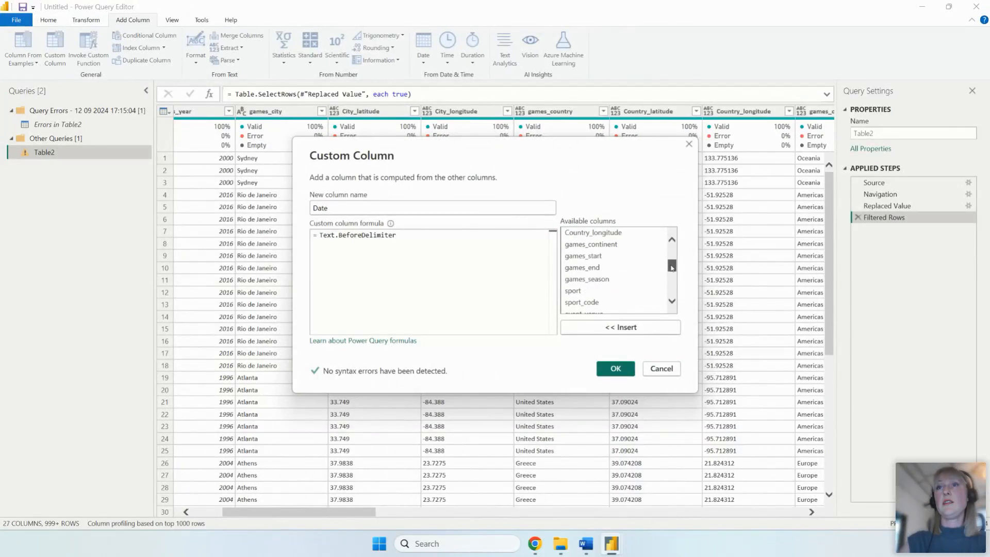
double_click(633, 260)
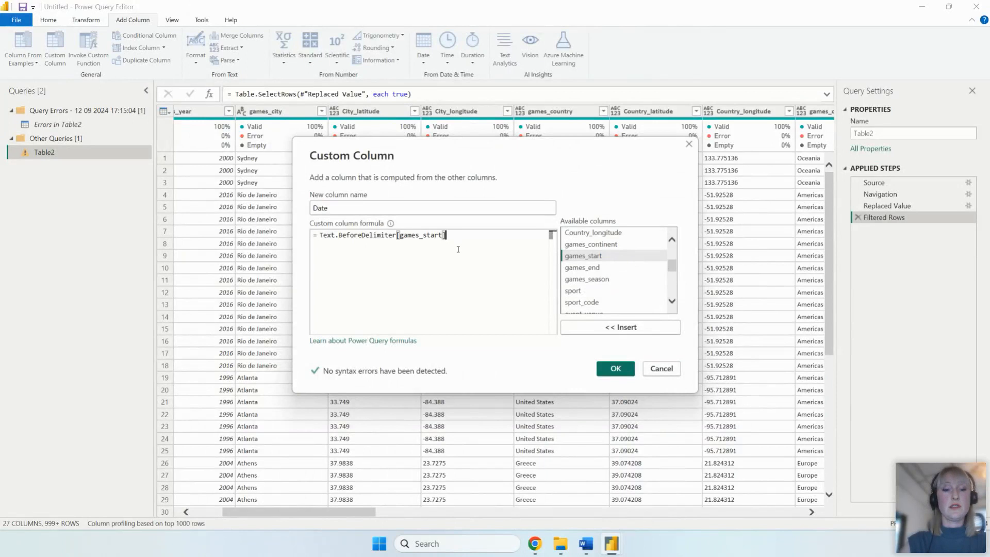
click(397, 236)
text(()
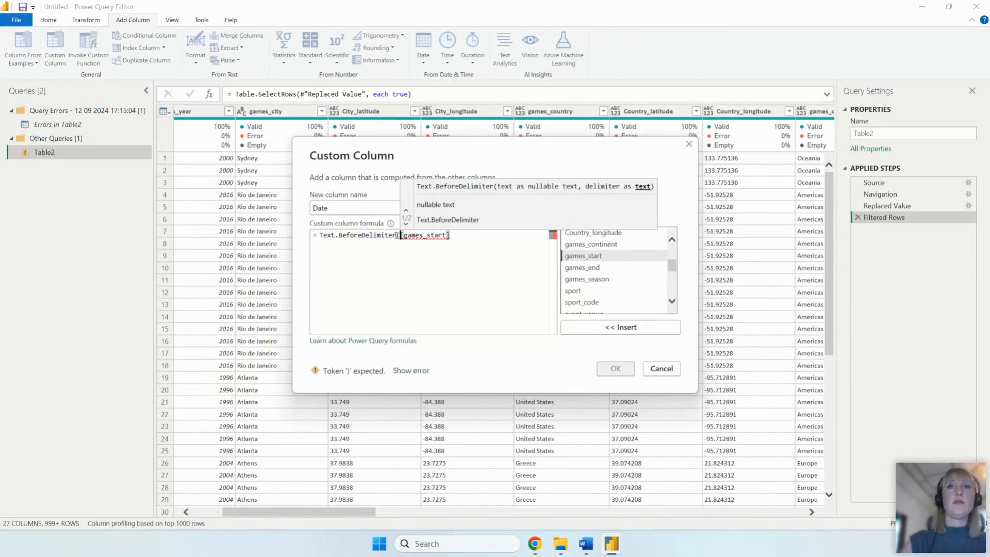
click(453, 235)
text(,)
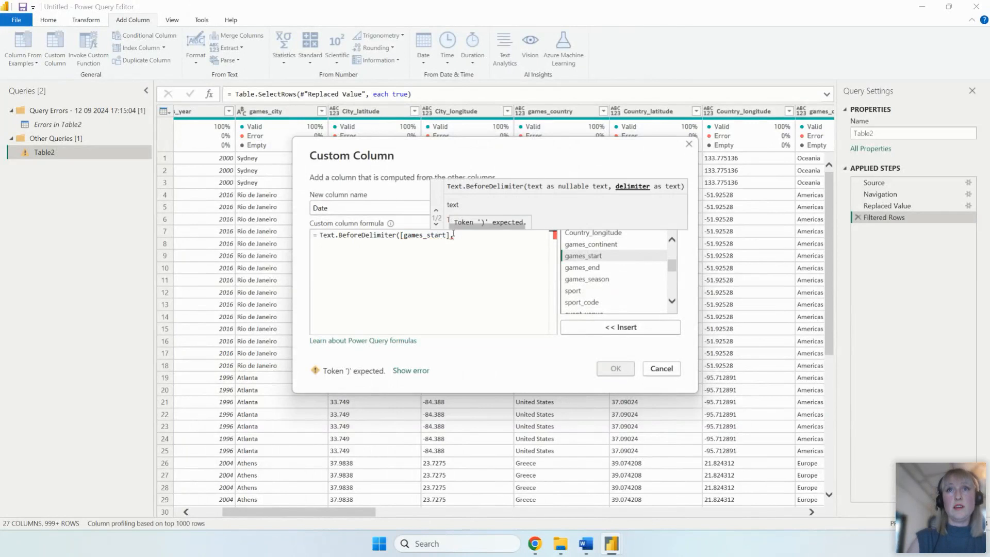
text(" )
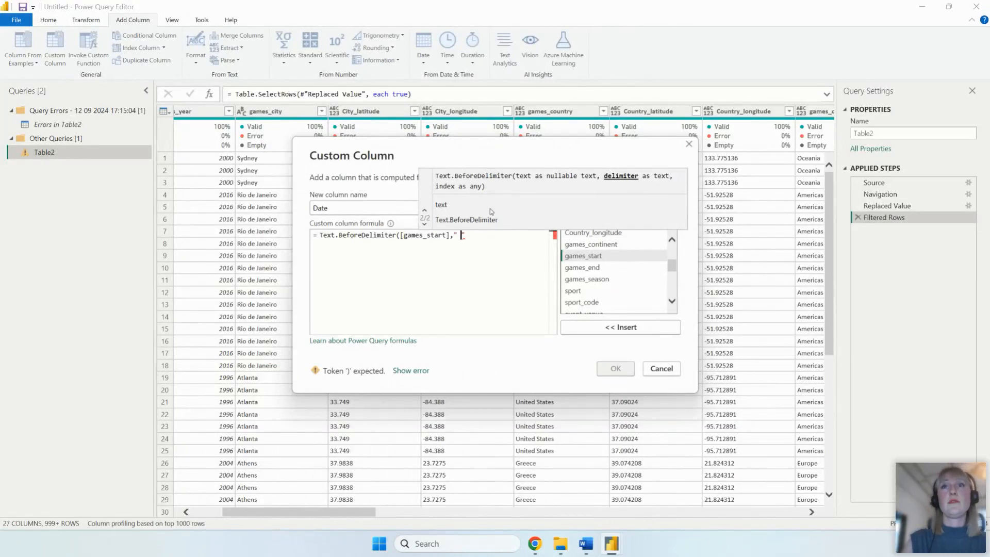
text("))
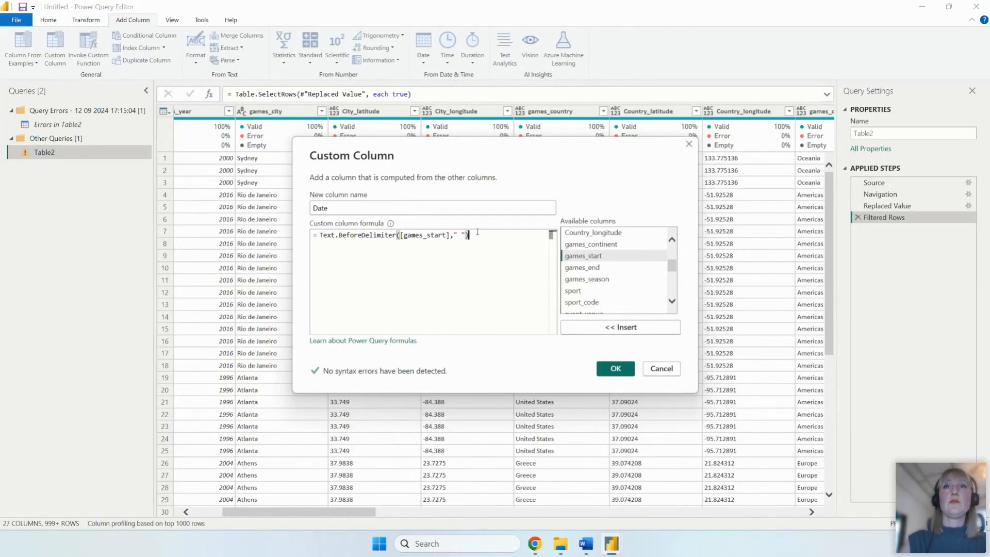
click(615, 369)
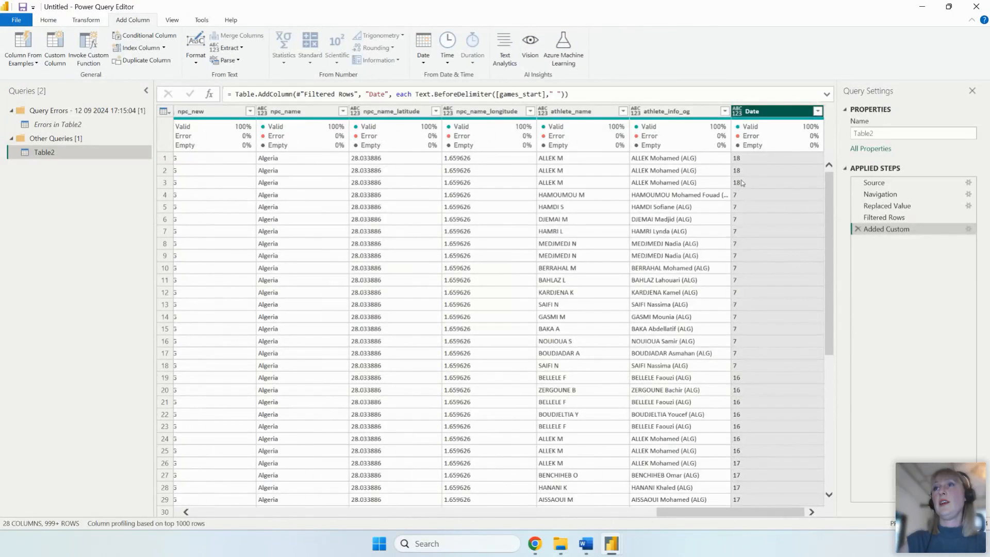
click(736, 111)
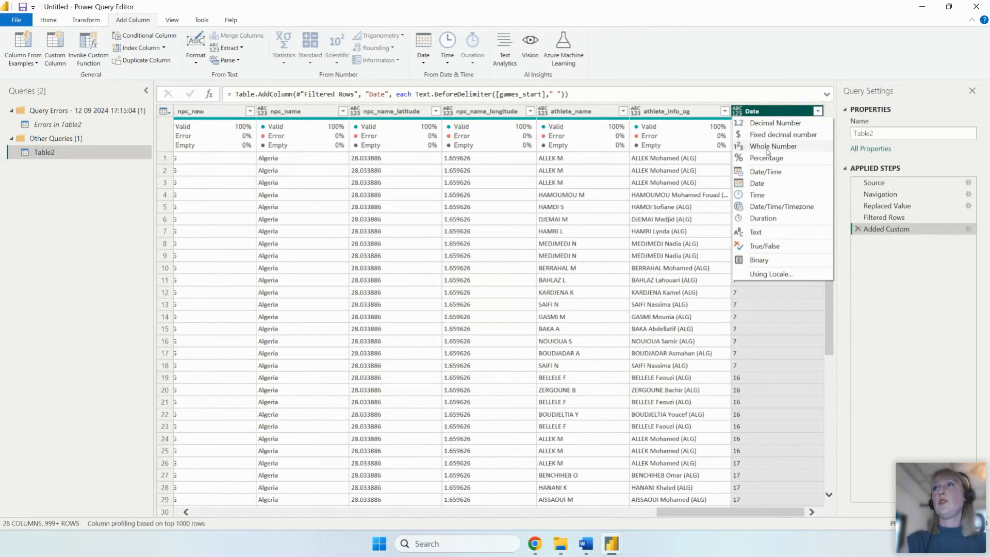
click(766, 146)
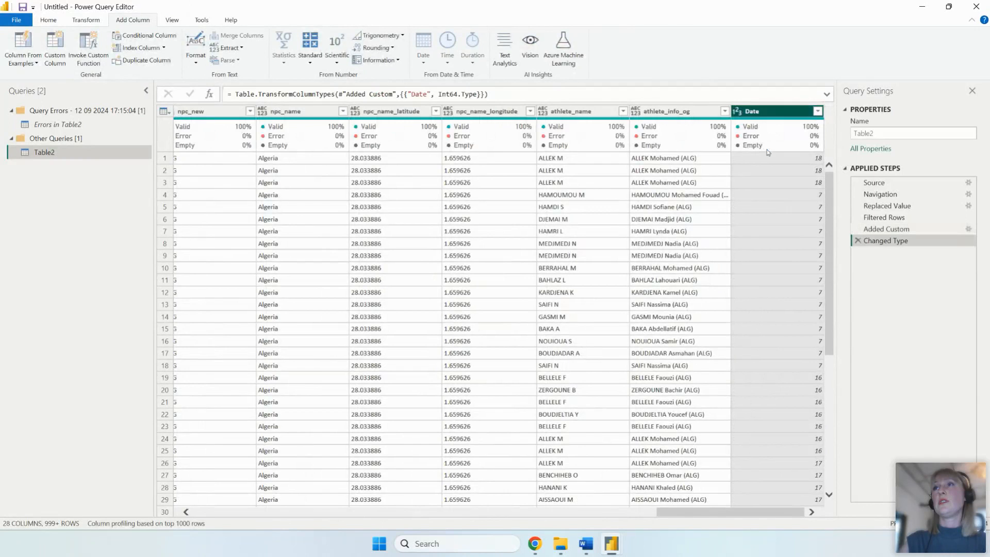
Step: Add a Month column from examples, giving 10 for 18 October so it takes the month number from games_start
mouse_move(611, 543)
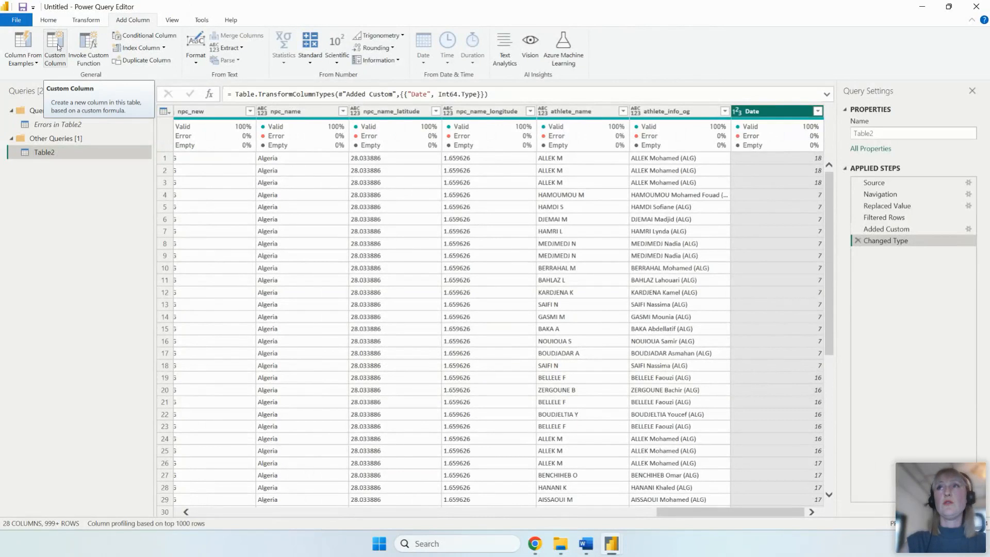
click(26, 40)
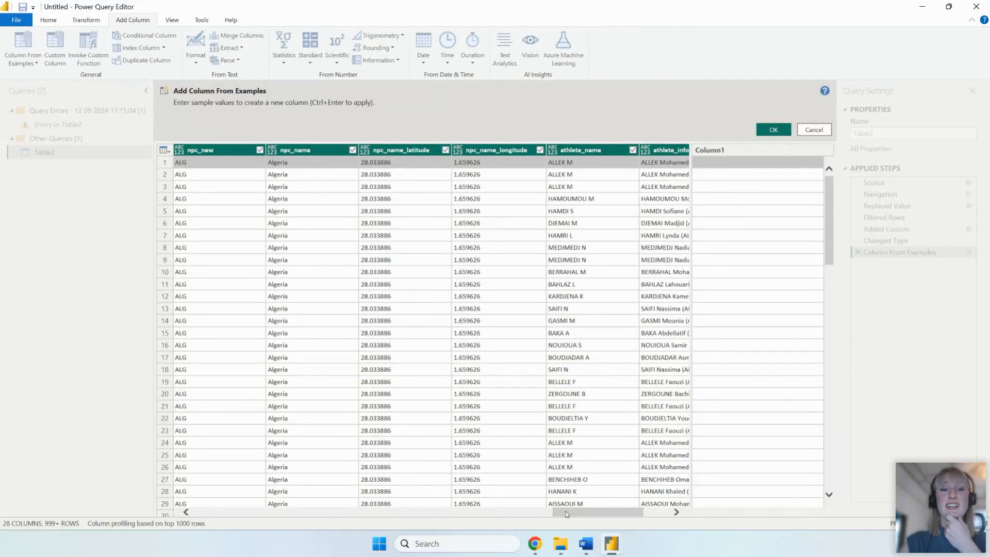
drag(566, 514, 318, 519)
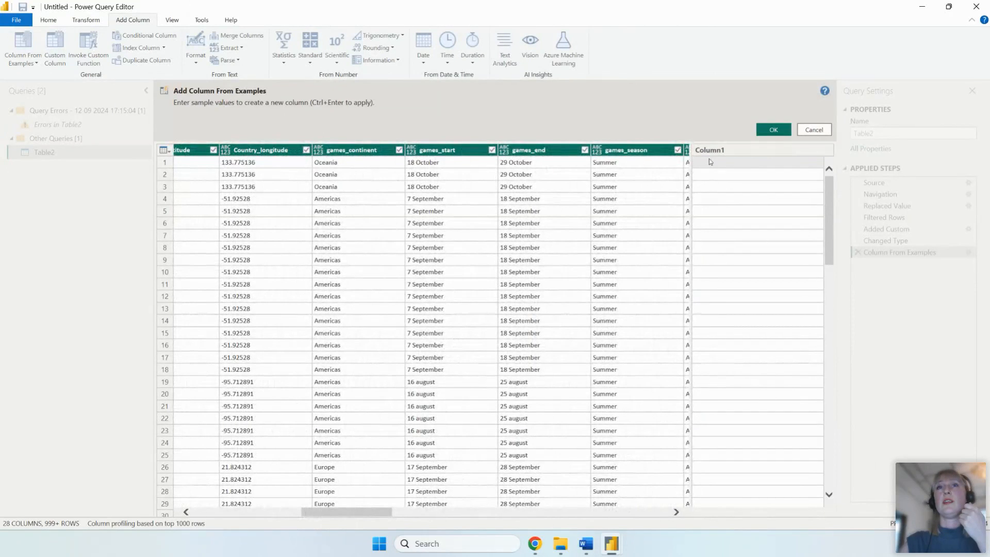
click(710, 161)
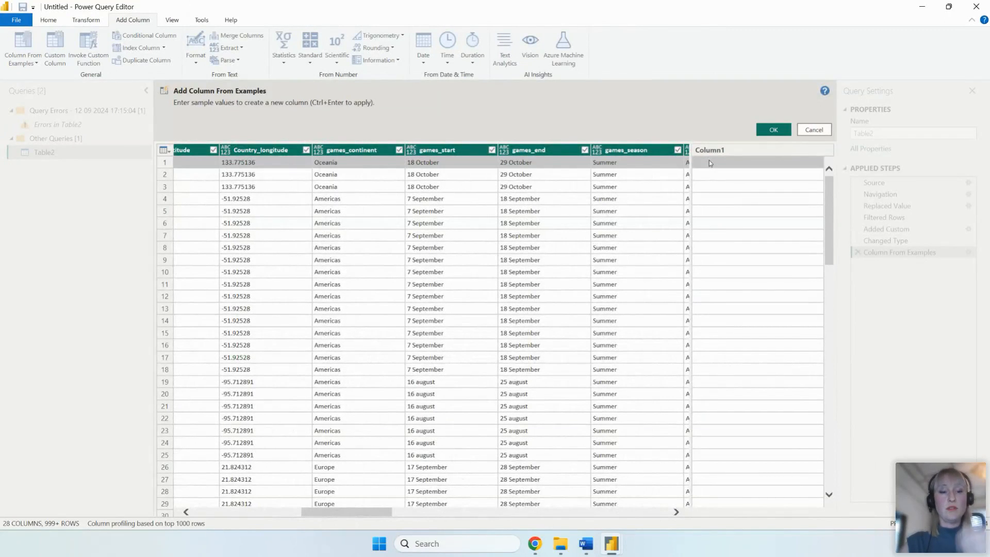
click(709, 161)
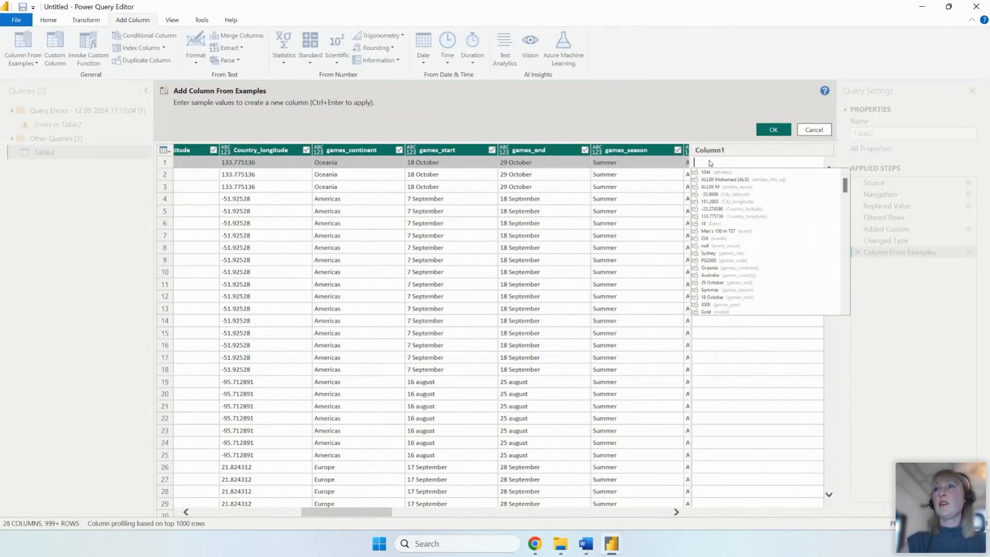
text(1)
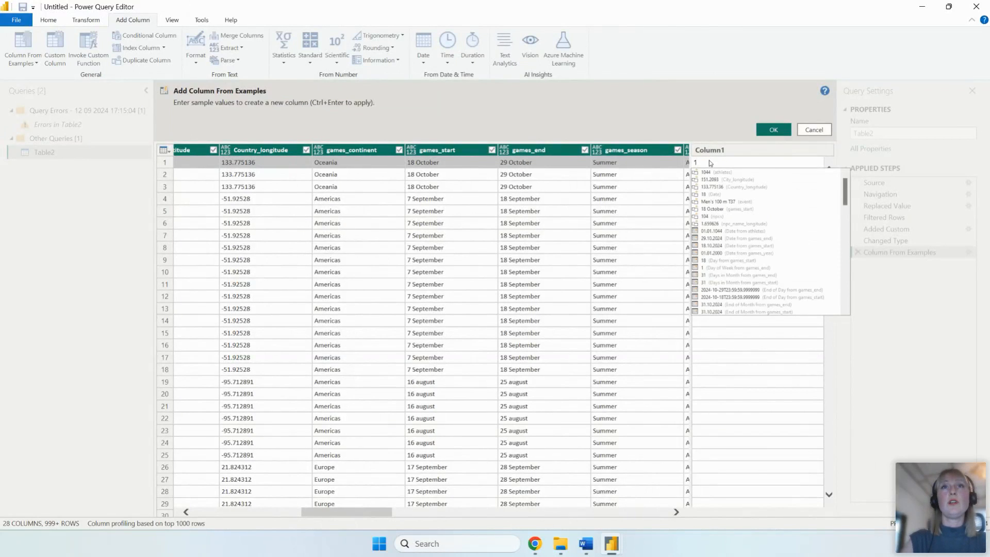
text(0)
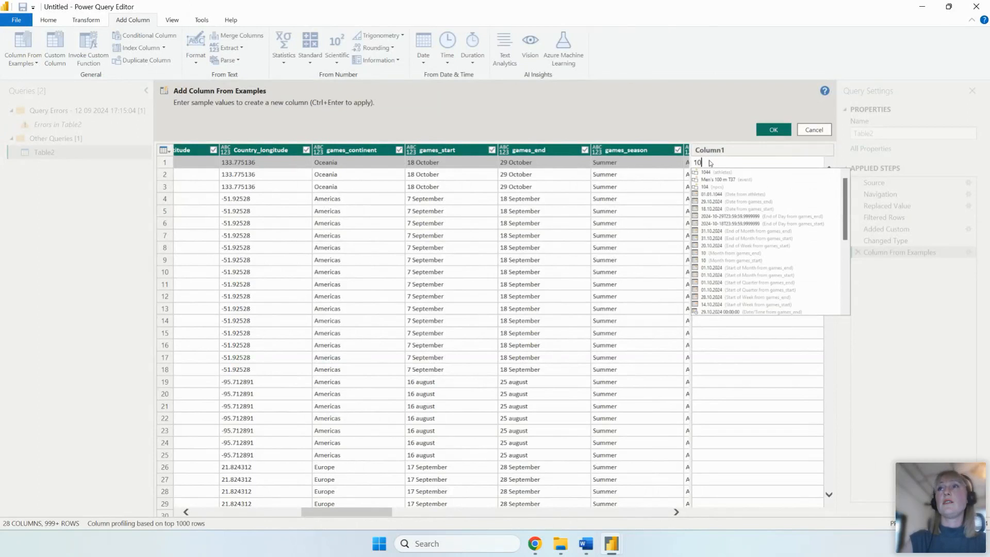
click(746, 262)
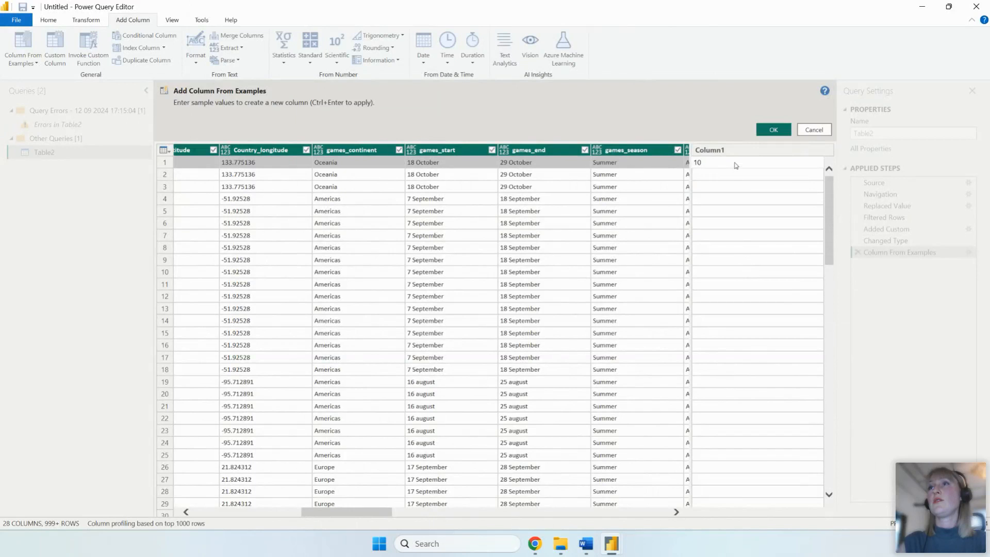
key(Return)
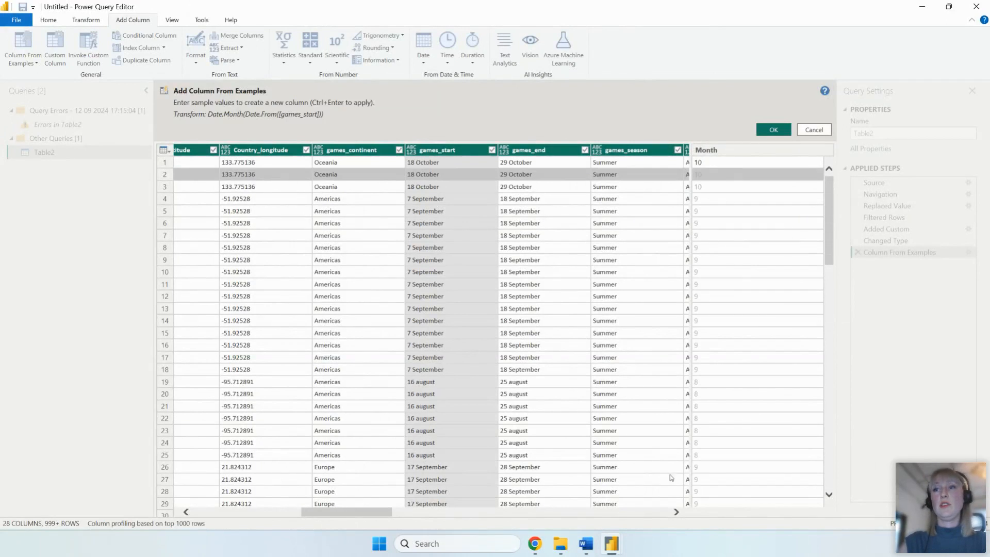
scroll(720, 472, down, 7)
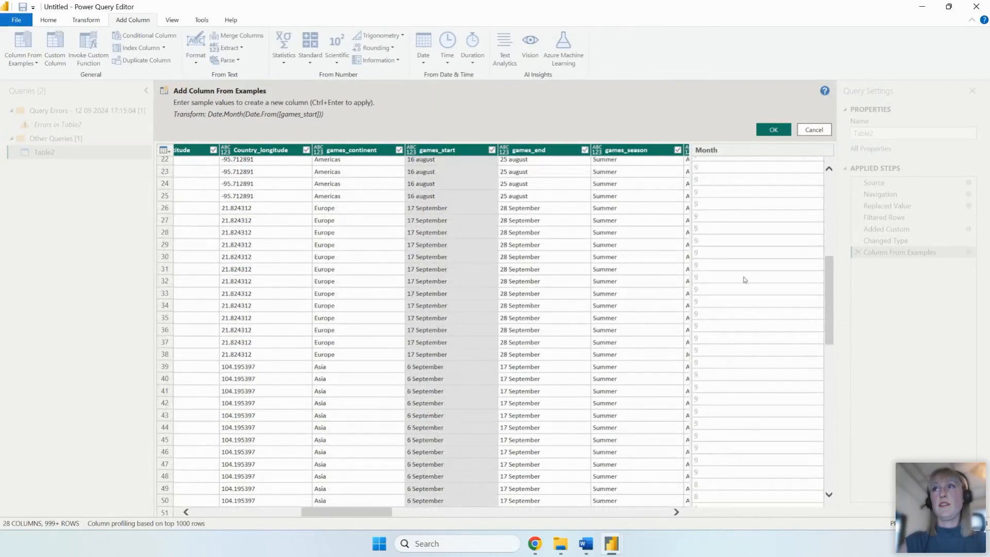
click(773, 130)
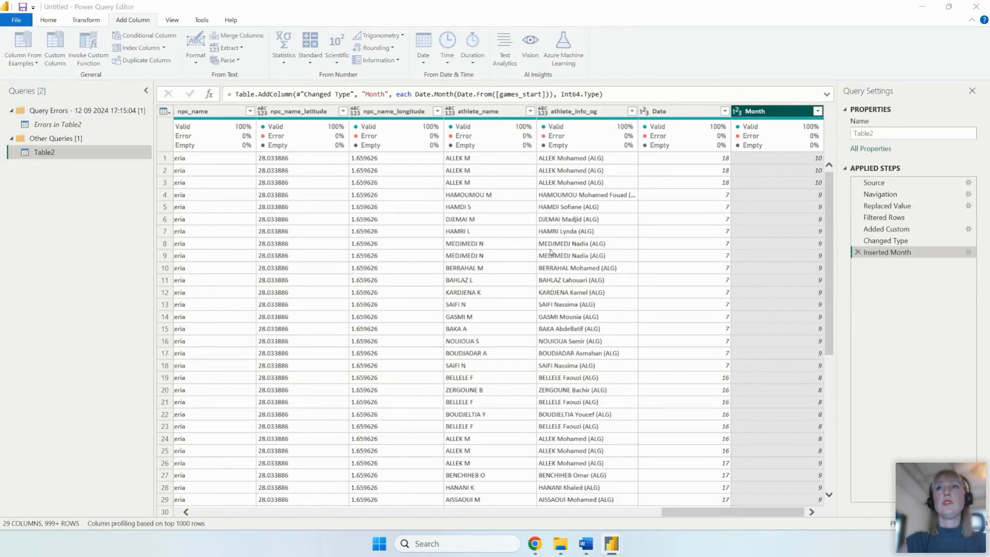
Step: Start a custom column named Full Start date with a formula that calls the #date function
double_click(369, 212)
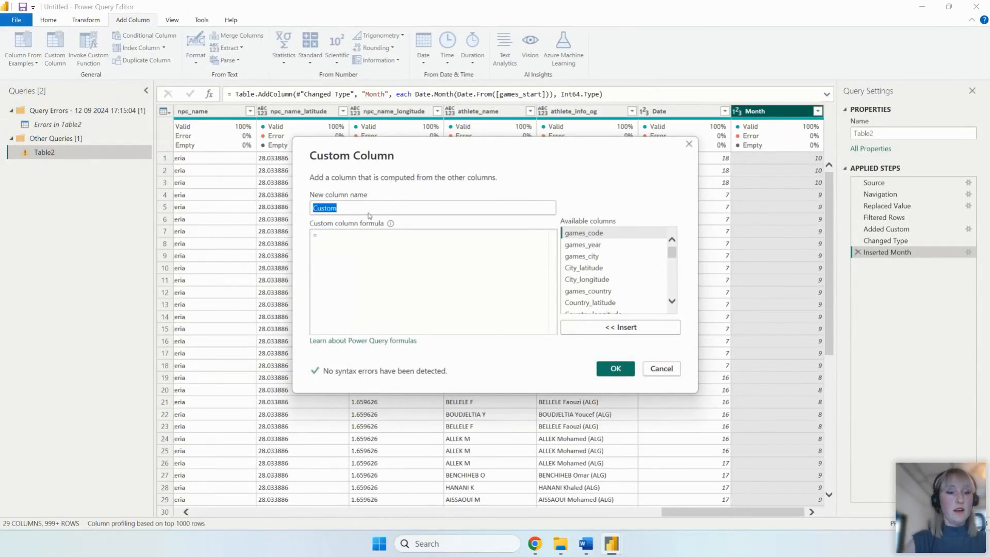
text(Full Start date)
click(369, 239)
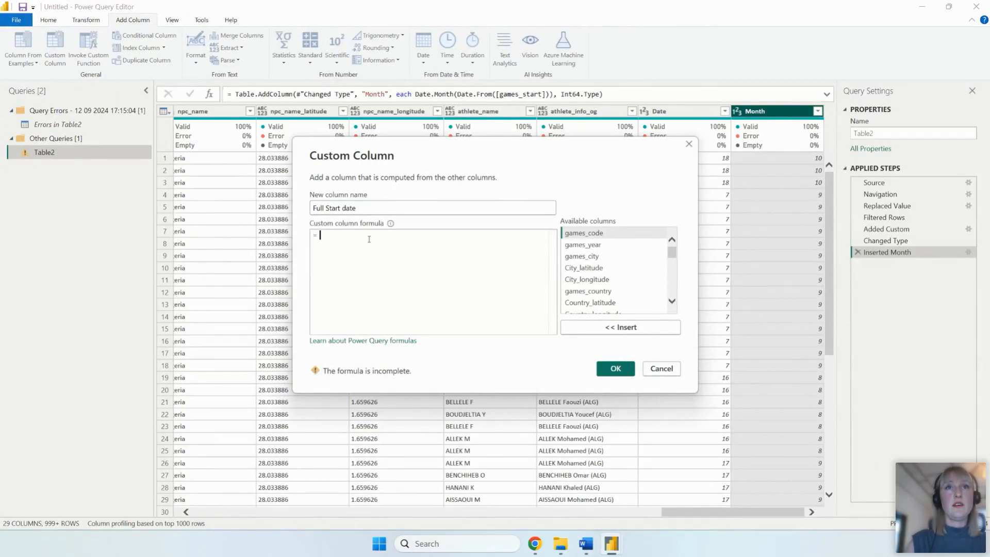
text(#date)
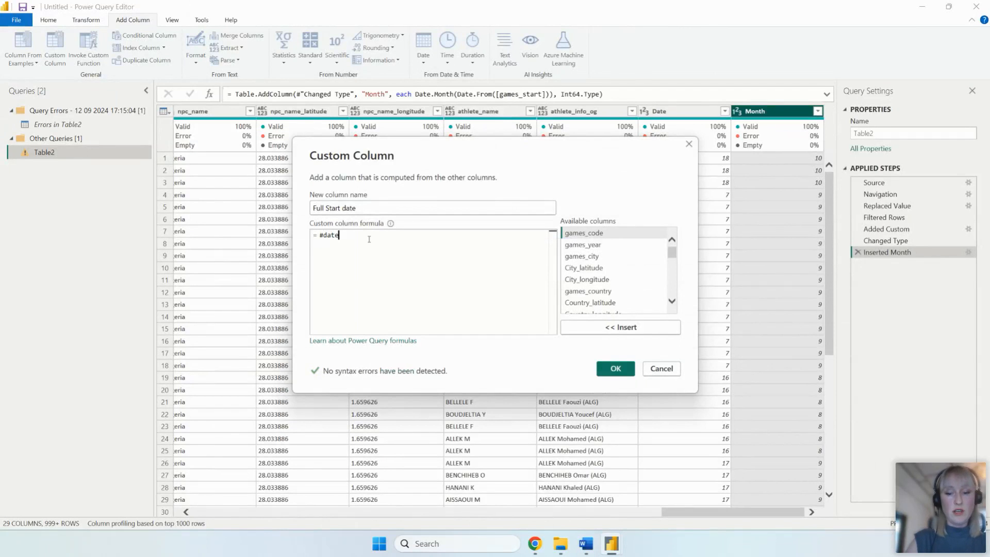
text( ()
Step: Complete the Full Start date formula as #date ([games_year],[Month],[Date]) and set the new column's data type to Date
scroll(663, 264, down, 3)
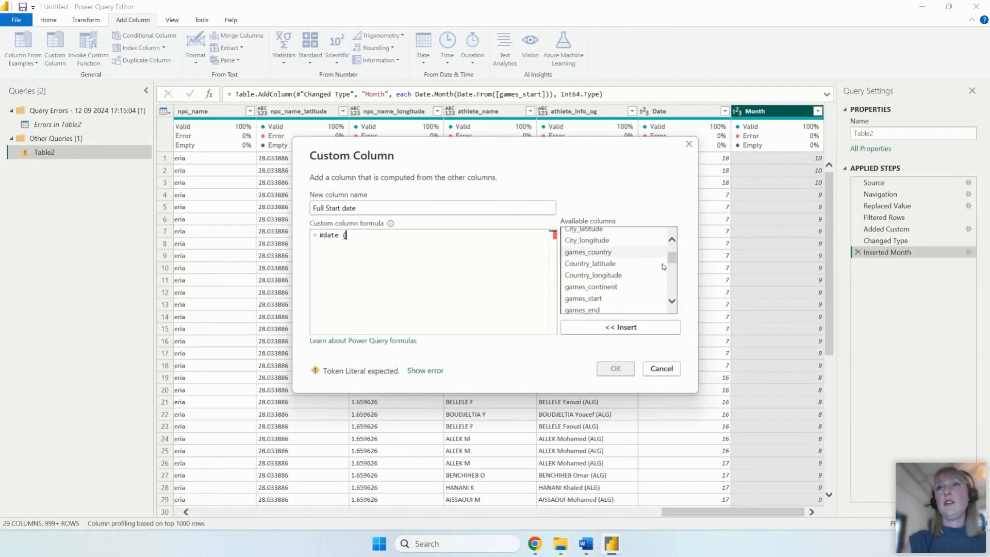
scroll(664, 264, up, 2)
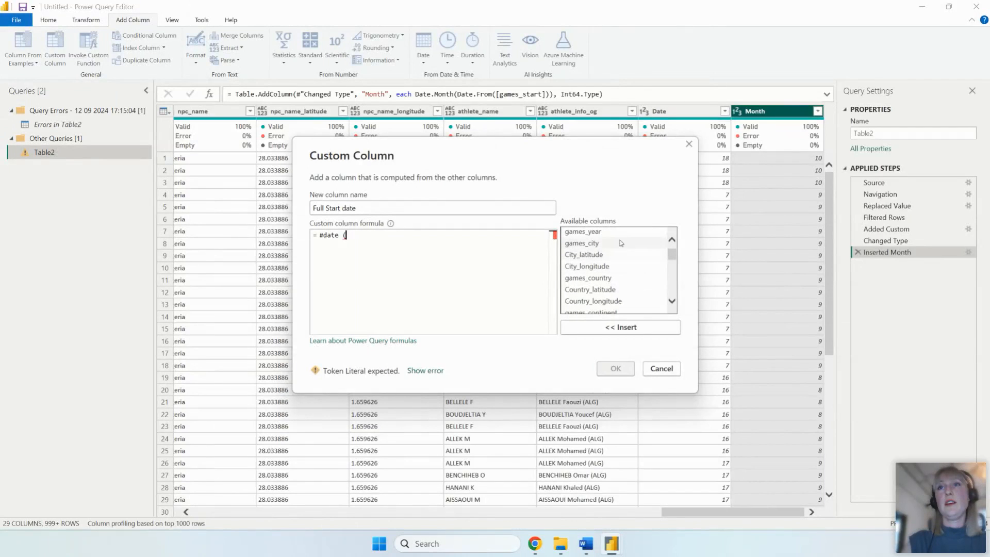
double_click(620, 235)
text(,)
scroll(634, 272, down, 6)
scroll(635, 271, down, 2)
double_click(610, 304)
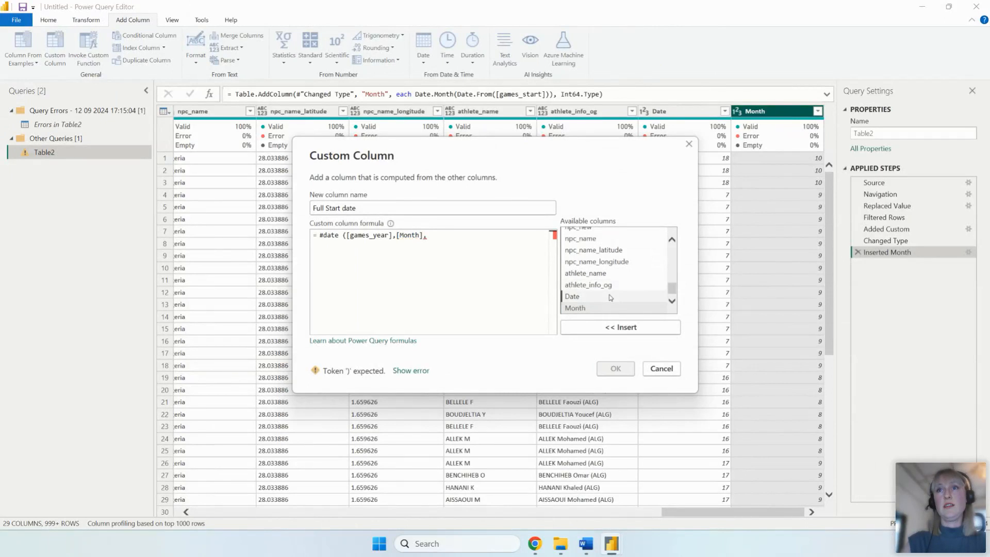
double_click(610, 295)
text())
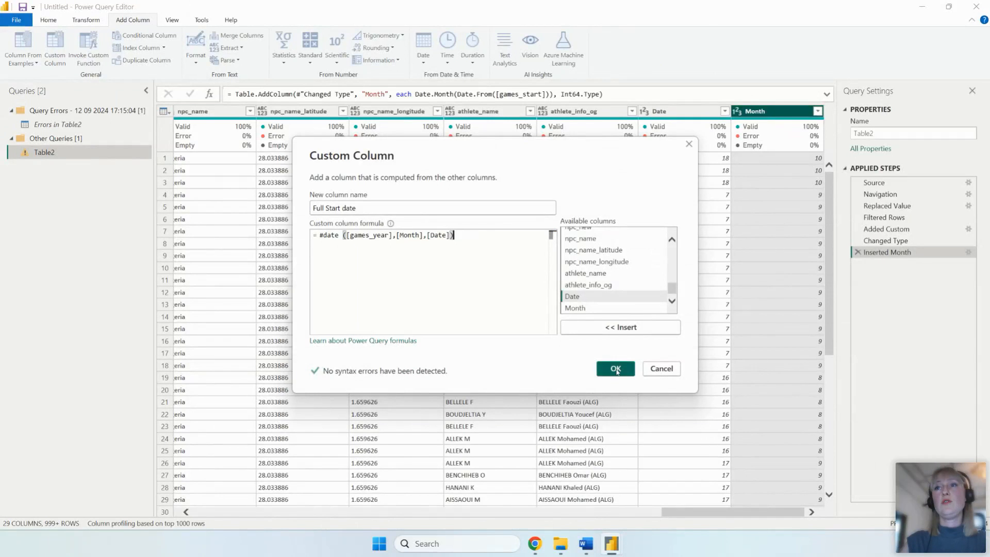
click(616, 370)
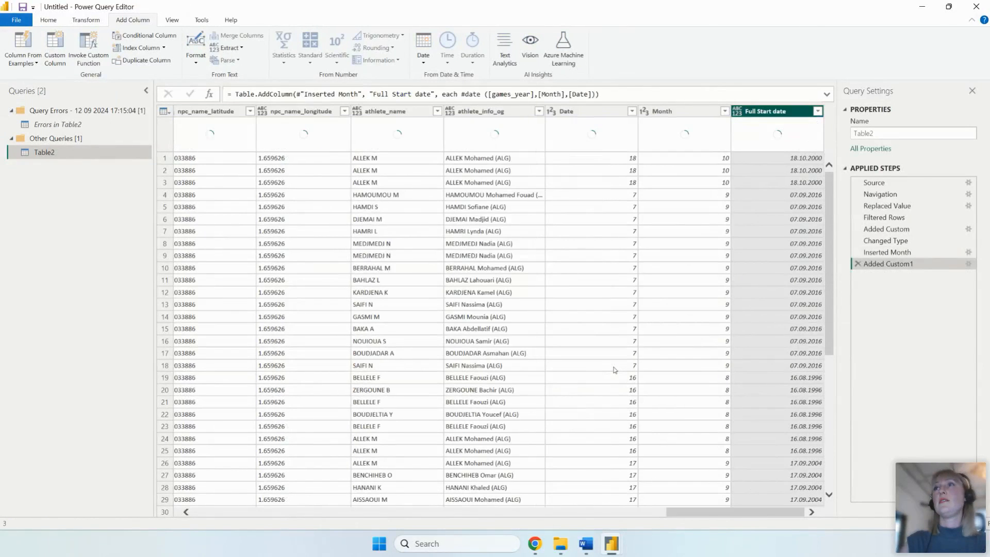
click(737, 112)
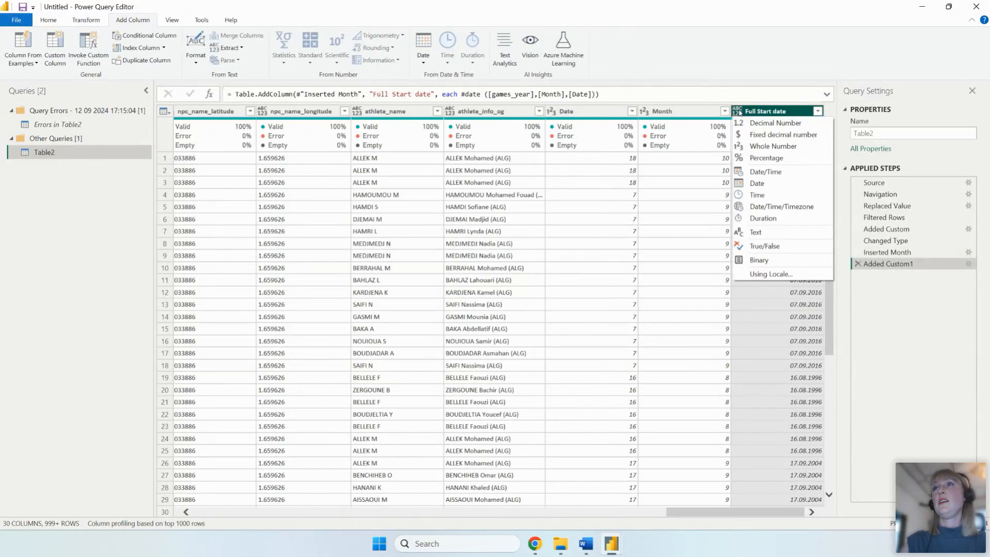
click(761, 183)
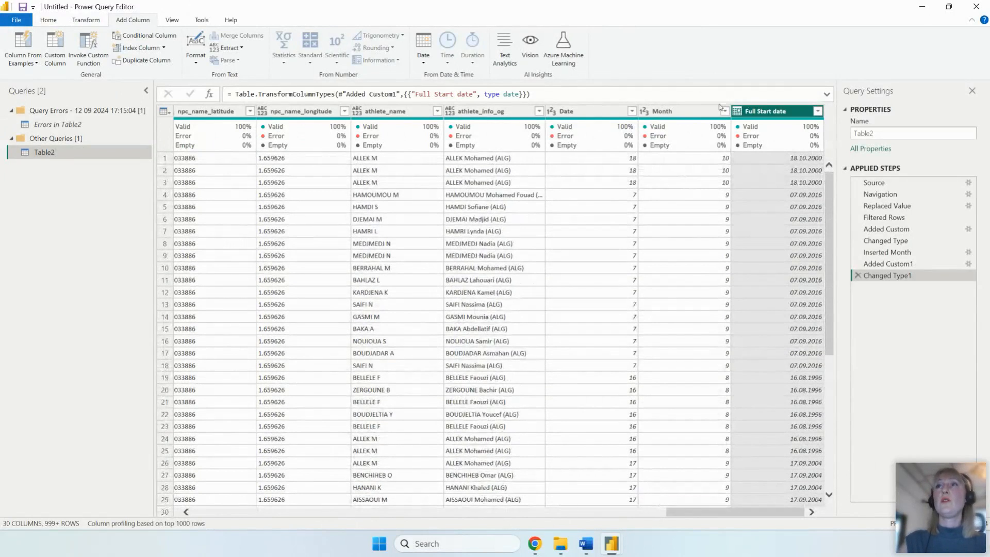
Step: Remove the Date and Month helper columns from Table2
click(672, 113)
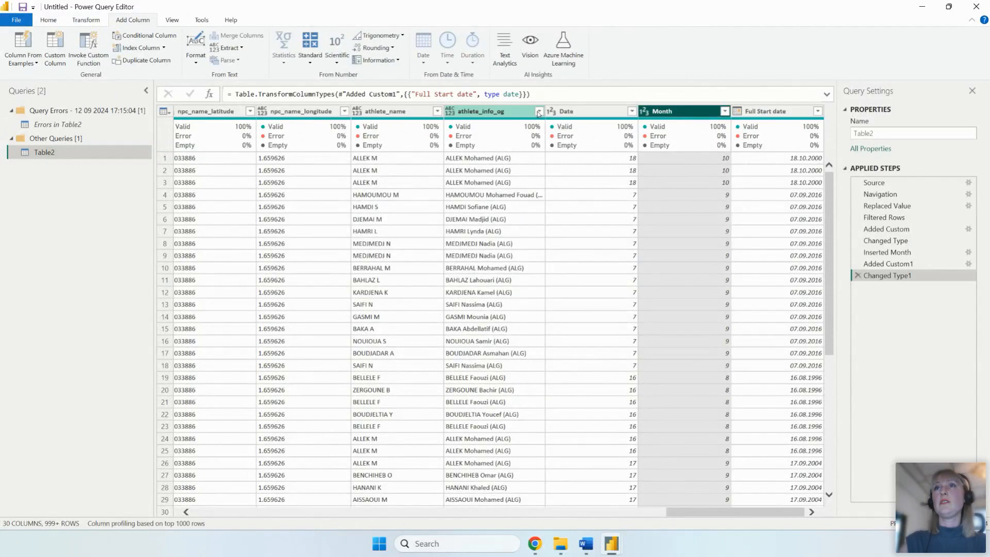
ctrl+click(575, 111)
right_click(575, 112)
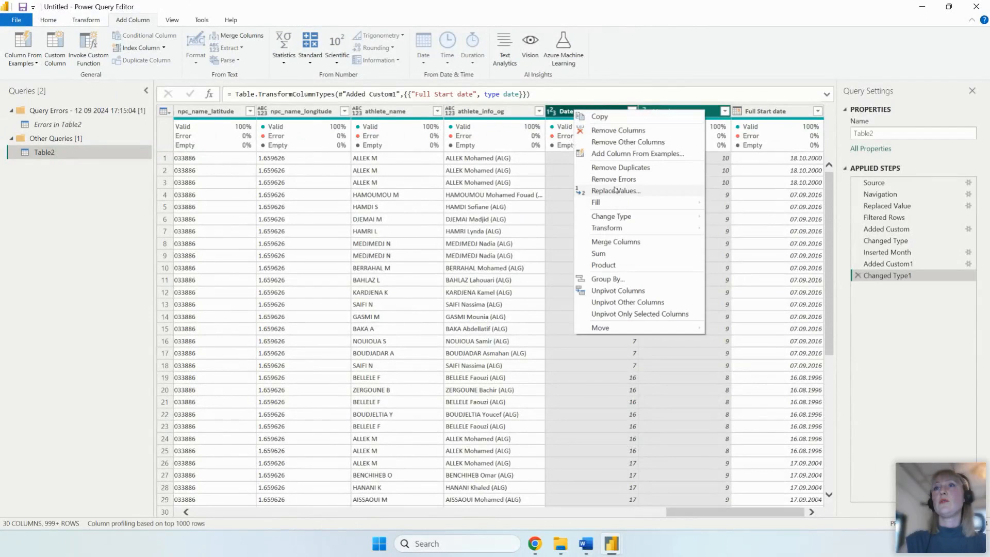
click(618, 130)
Step: Remove the original games_start and games_end text columns from Table2
drag(735, 512, 423, 541)
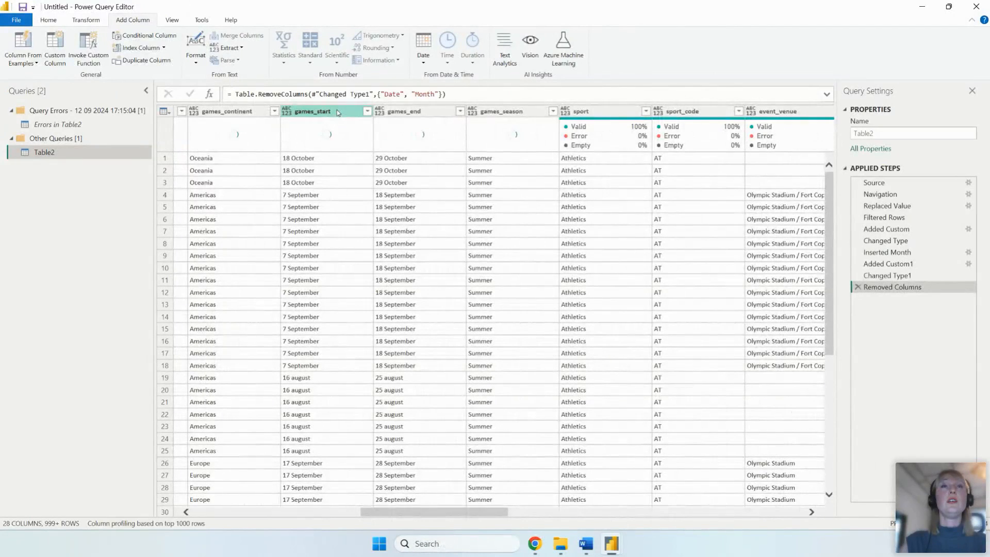
click(338, 112)
ctrl+click(405, 114)
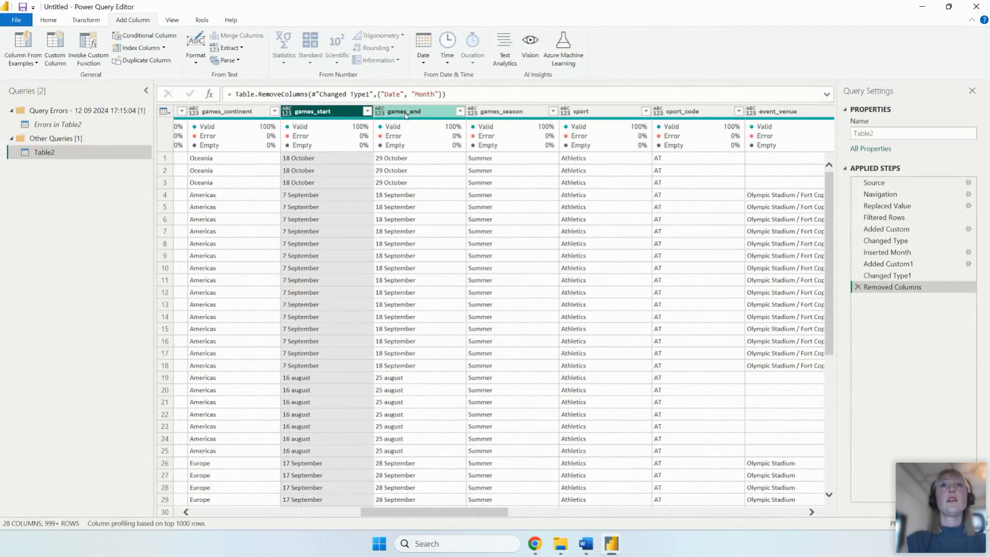
right_click(406, 116)
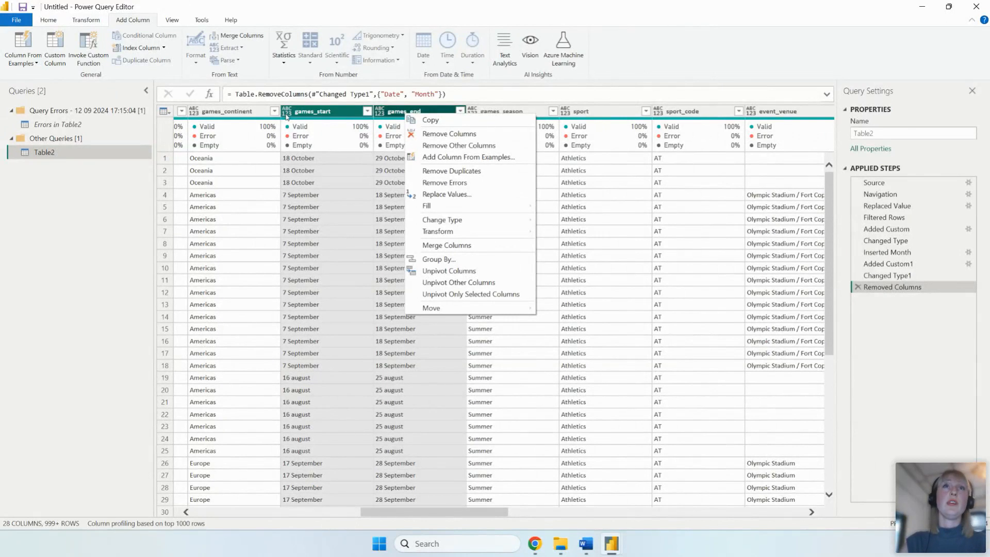
click(437, 134)
Step: Examine the athlete_name values against athlete_info_og down the rows, comparing how individual and team entries are written
drag(482, 512, 772, 521)
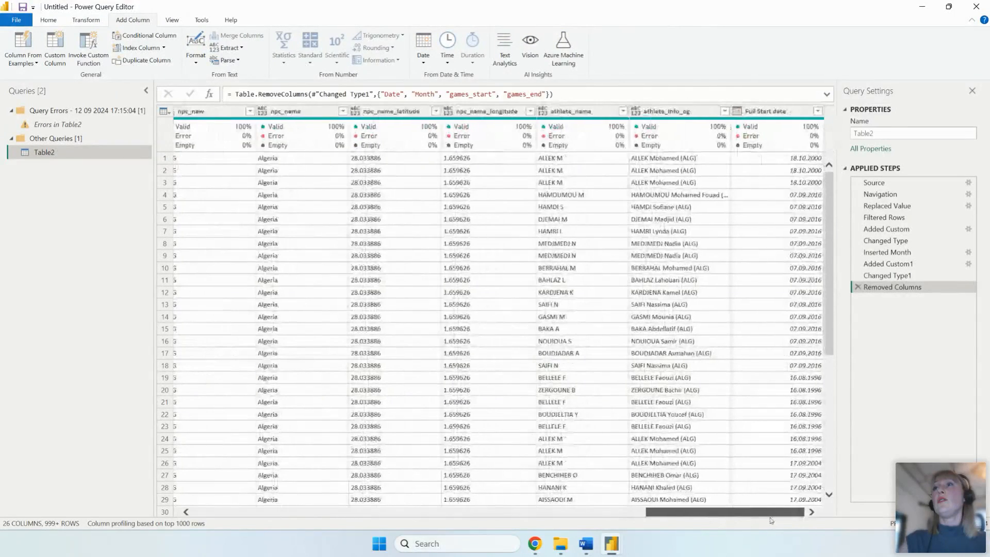
click(542, 113)
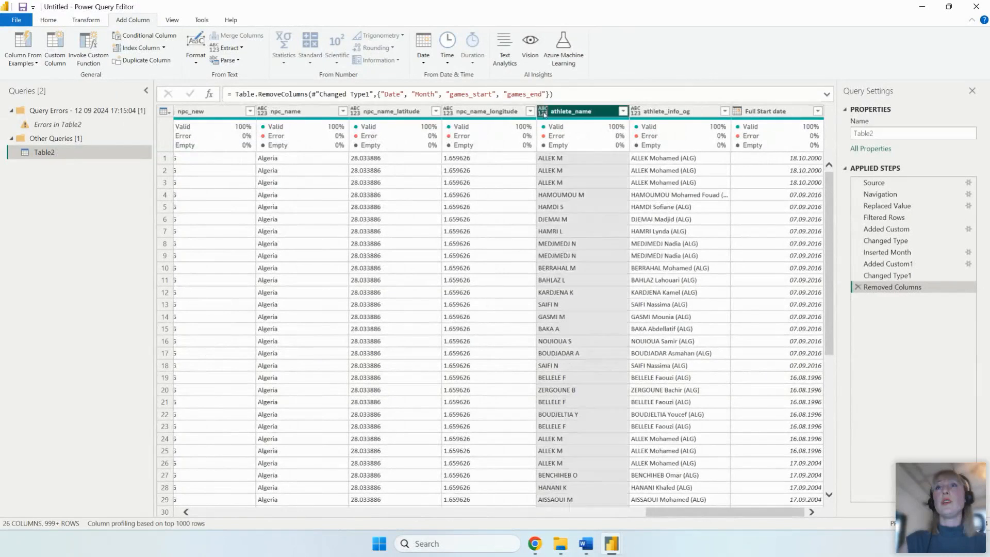
click(568, 303)
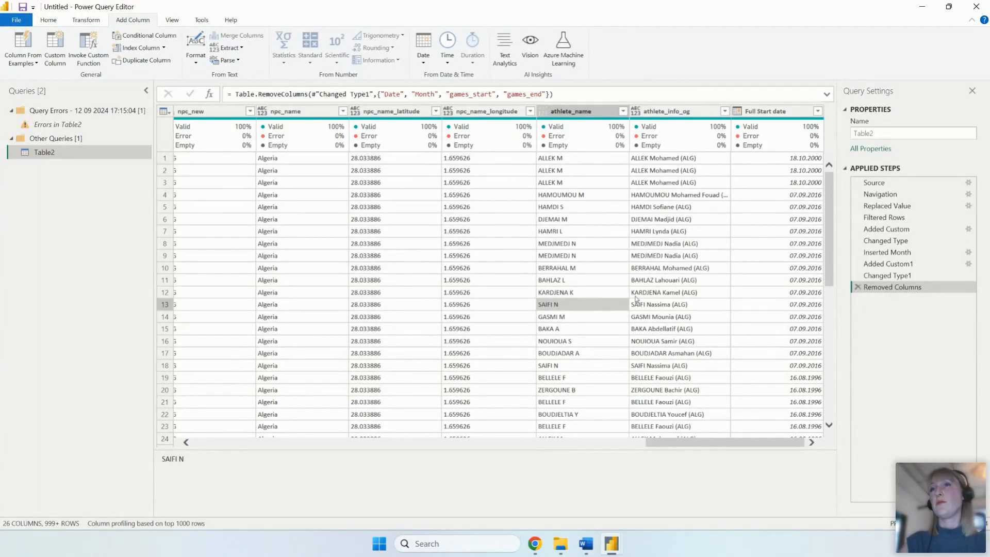
scroll(582, 274, down, 5)
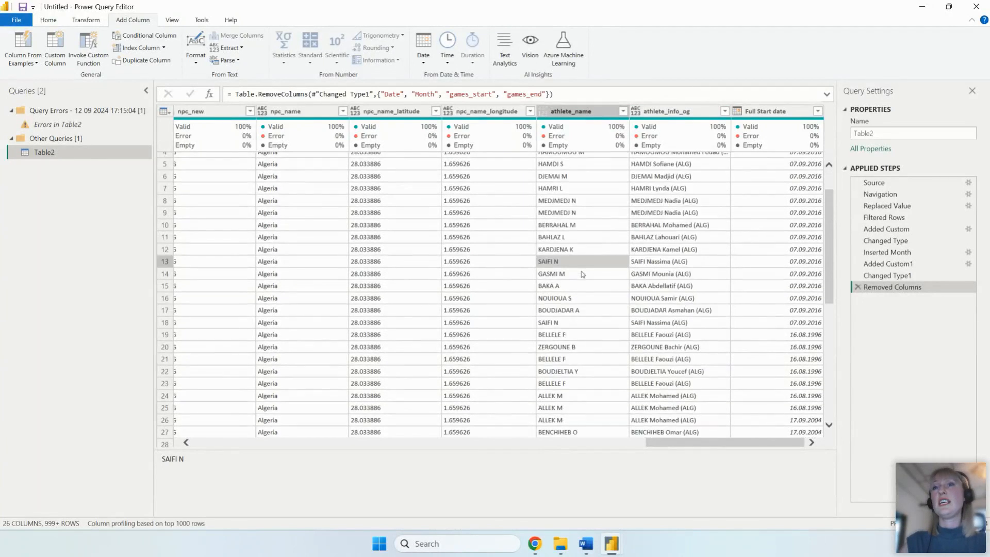
scroll(580, 286, down, 15)
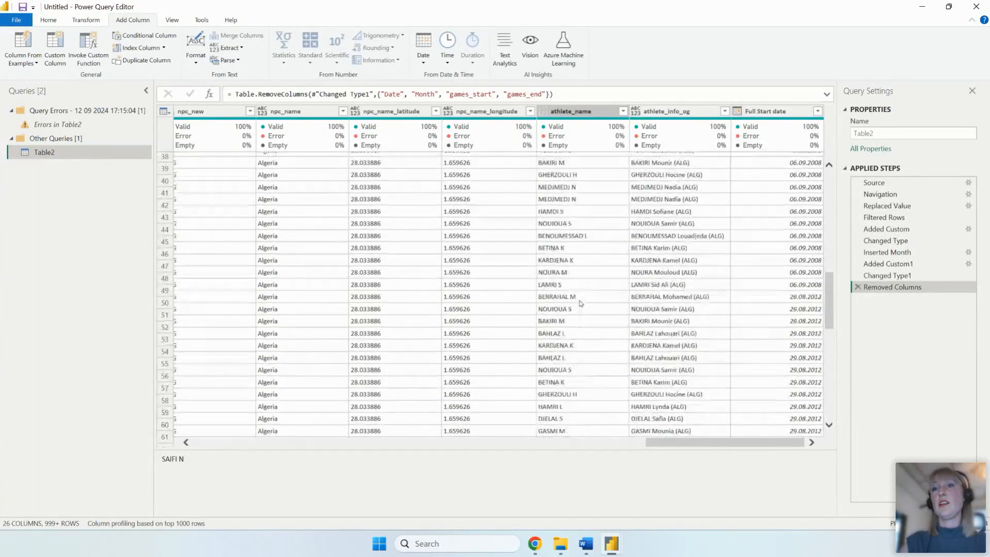
scroll(581, 303, down, 6)
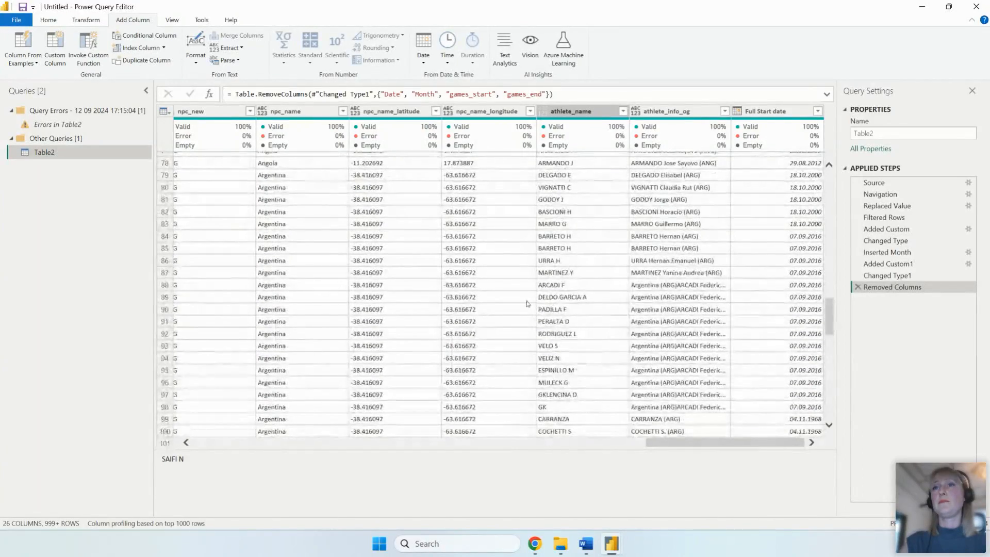
scroll(591, 314, down, 9)
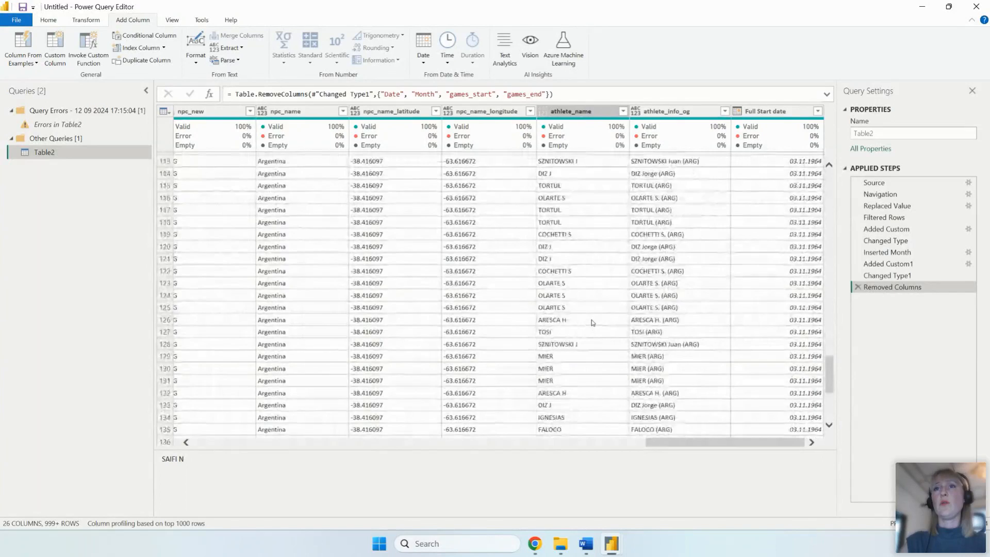
scroll(592, 323, down, 5)
scroll(592, 322, down, 5)
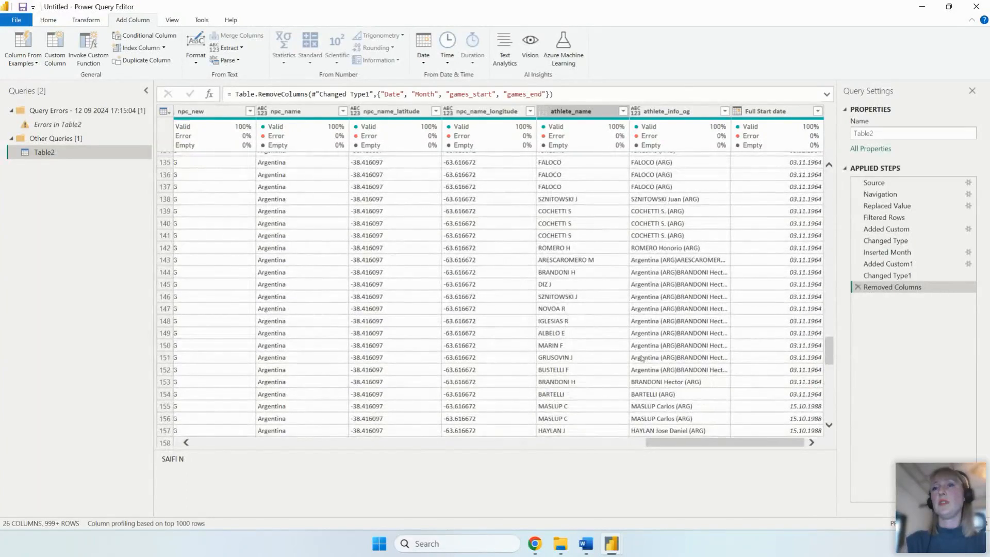
scroll(573, 384, down, 12)
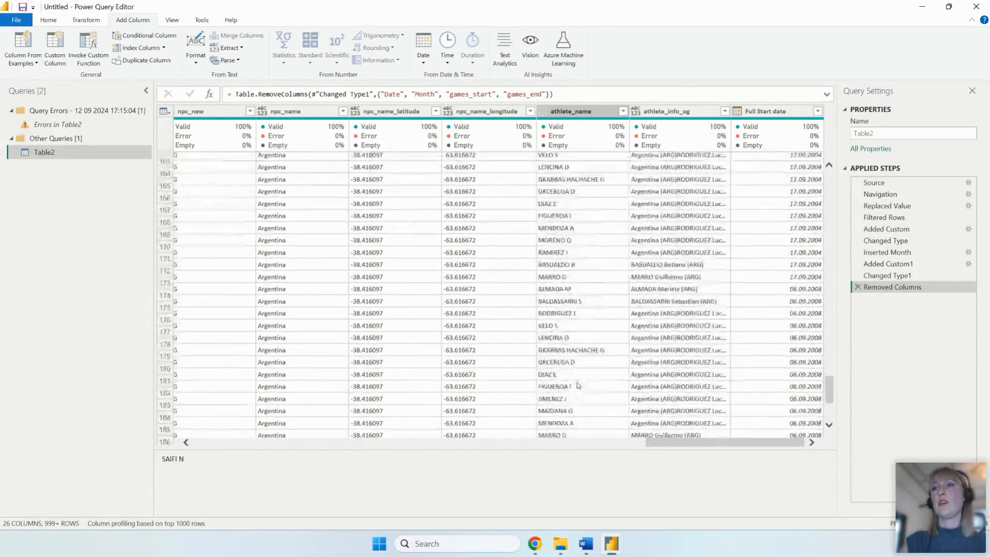
Step: Remove the athlete_name column from Table2, keeping athlete_info_og as the athlete field
scroll(578, 385, up, 7)
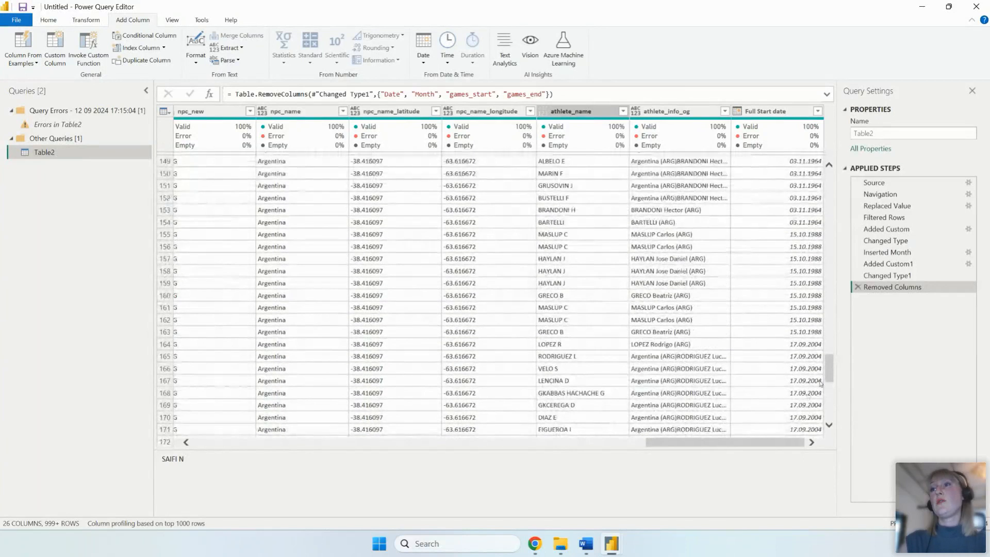
drag(828, 375, 829, 175)
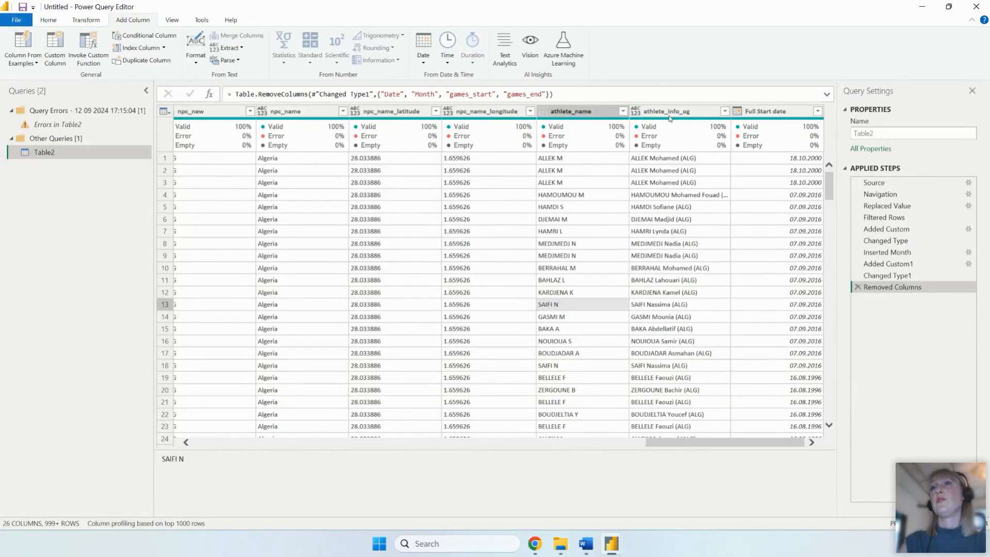
right_click(593, 110)
click(615, 130)
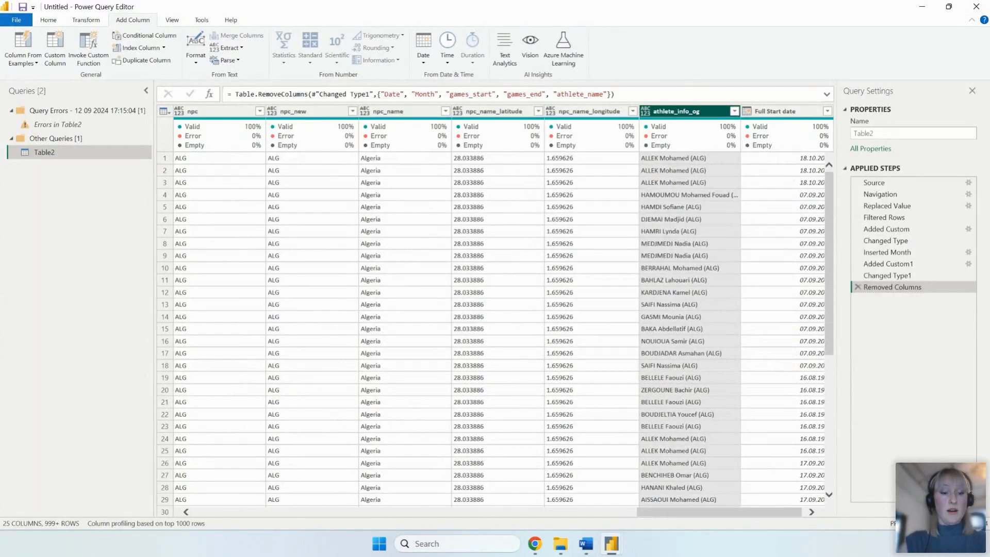
Step: Check the data quality of the remaining Table2 columns and remove the event_venue column
drag(720, 511, 242, 514)
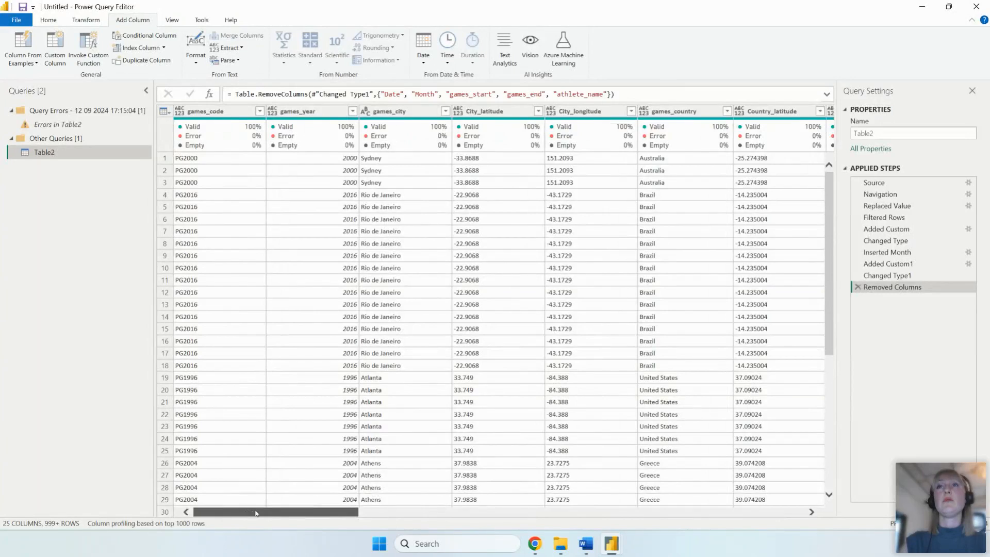
drag(300, 512, 379, 513)
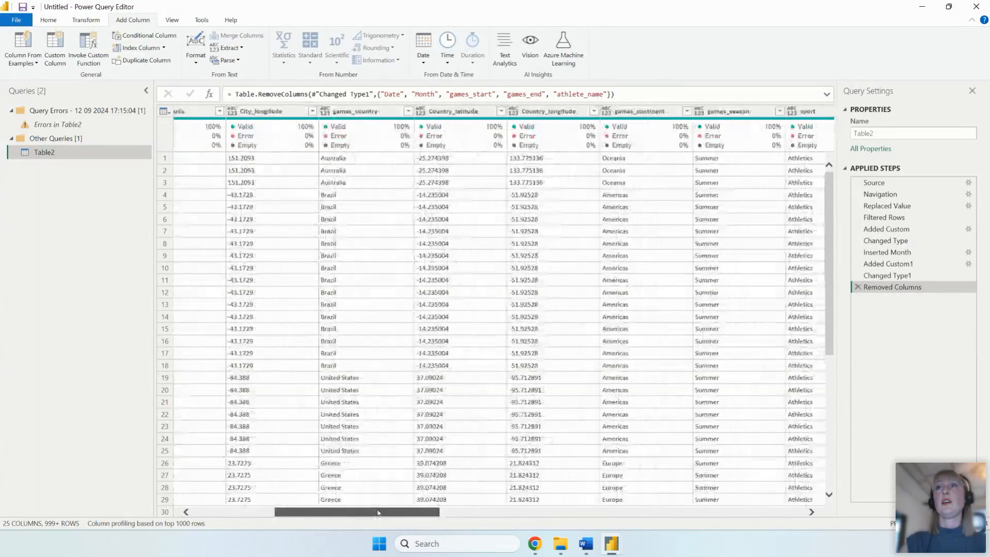
drag(378, 512, 492, 512)
click(596, 110)
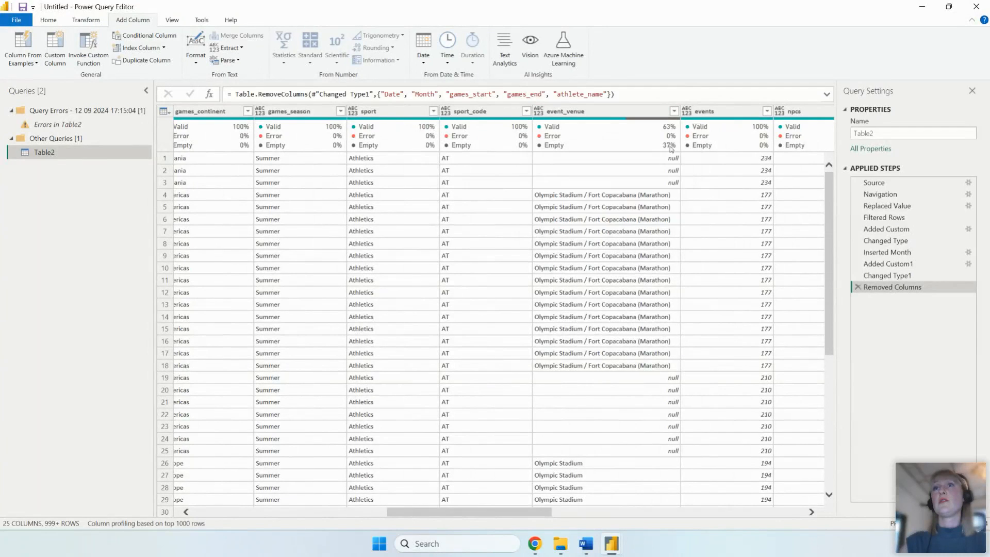
mouse_move(665, 148)
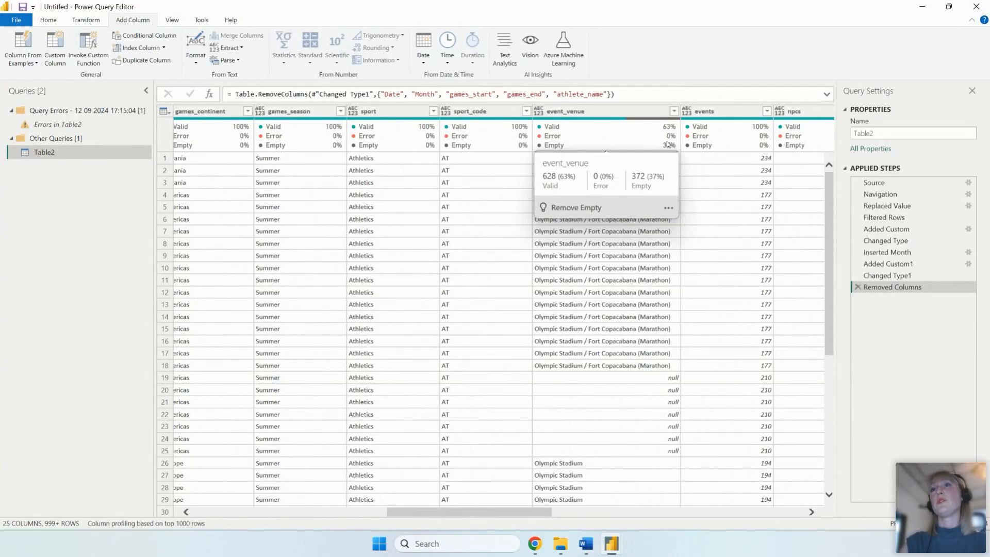
right_click(632, 112)
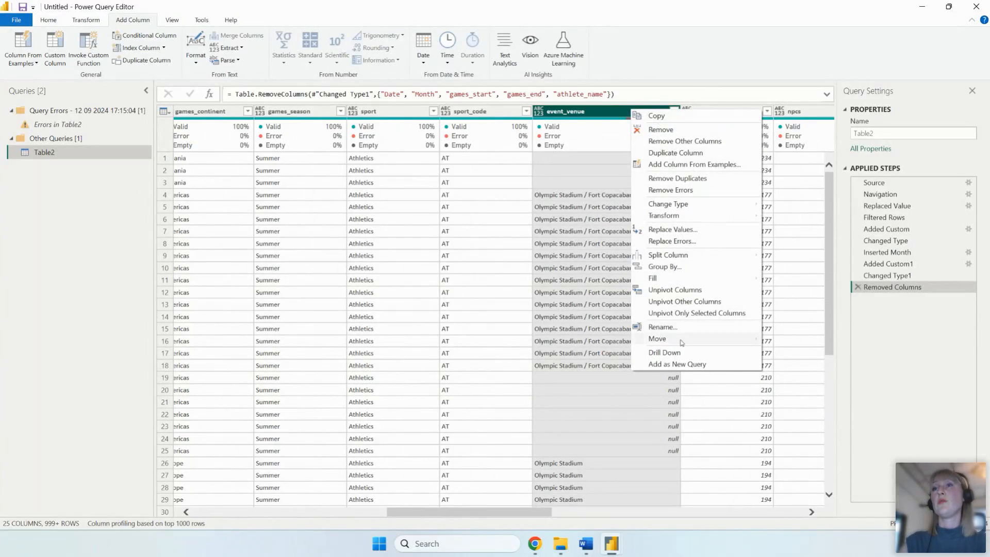
click(681, 131)
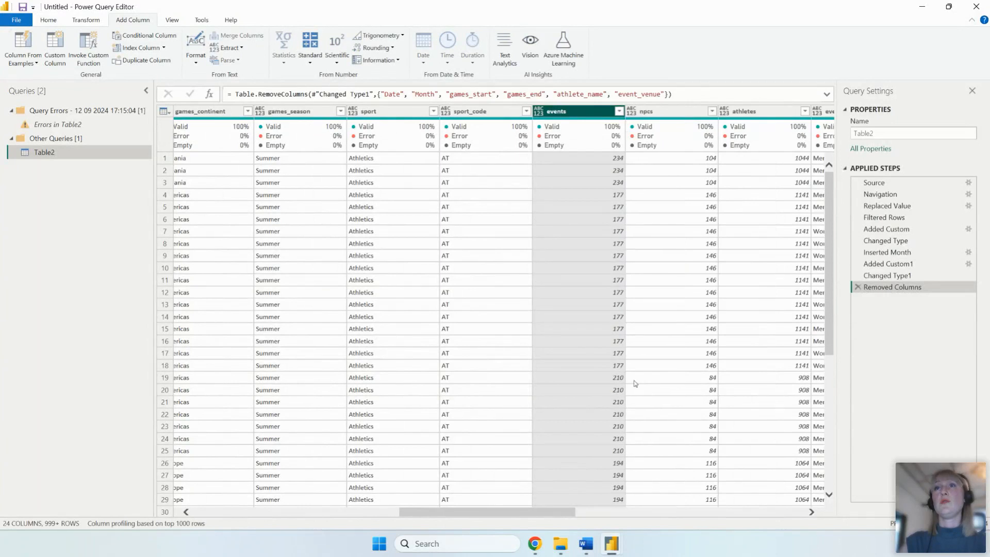
Step: Close the query editor and apply the Table2 changes to the Power BI Desktop model
drag(549, 515, 259, 515)
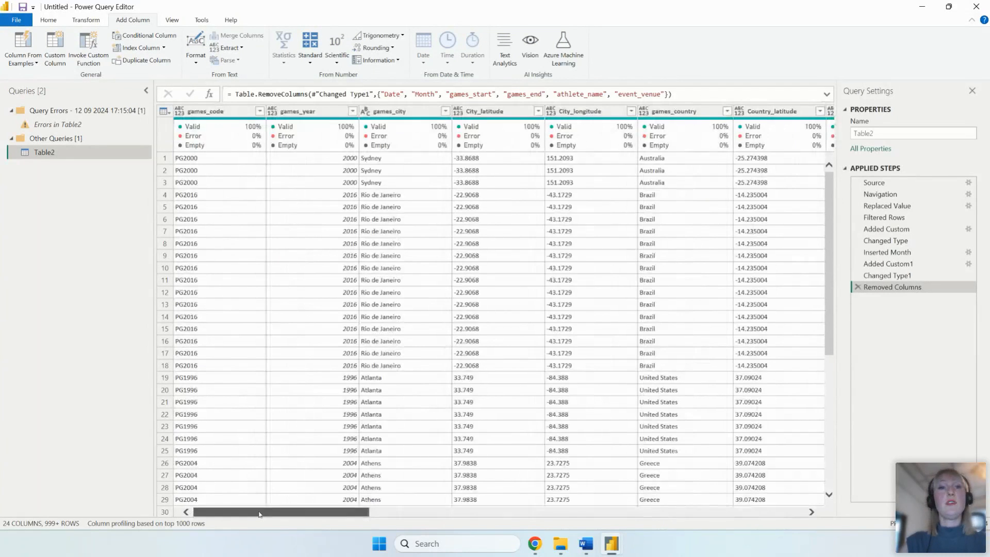
click(48, 20)
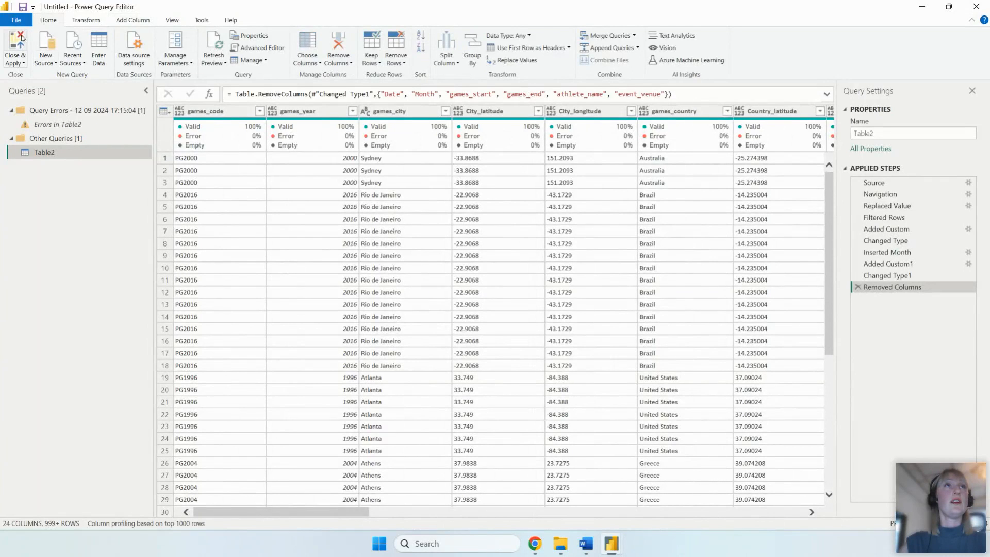
click(22, 38)
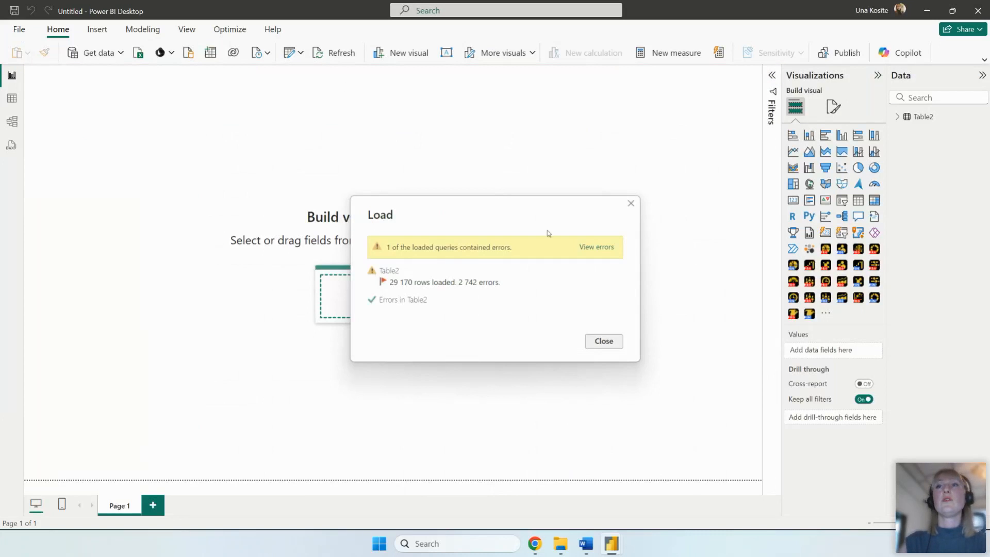
Step: View the load errors for Table2 and open the first Full Start date error to read its details
click(592, 247)
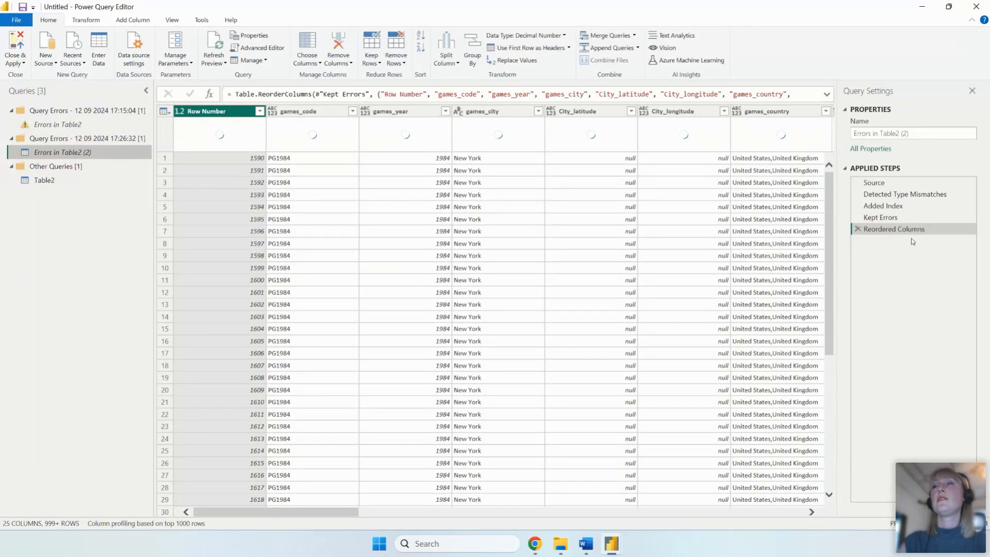
drag(330, 512, 810, 526)
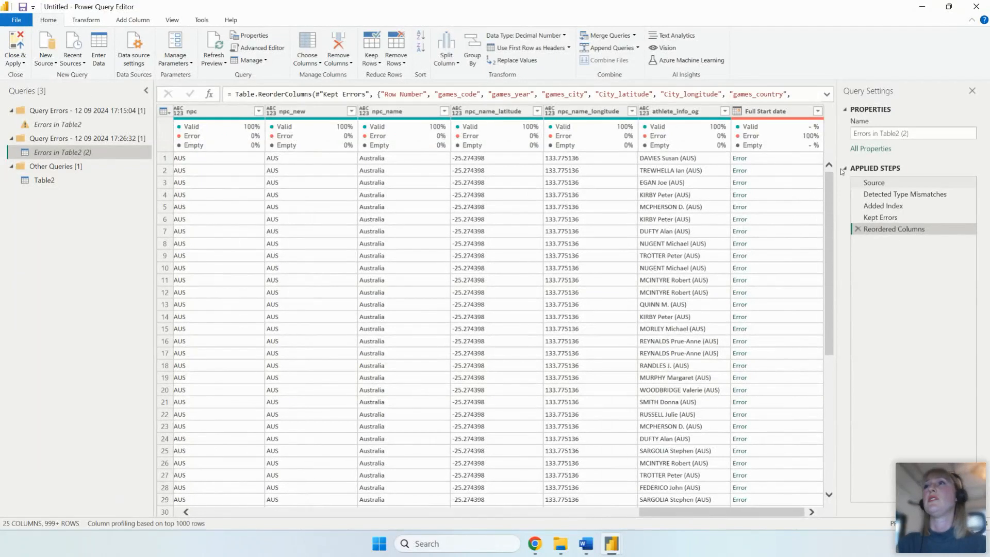
click(740, 159)
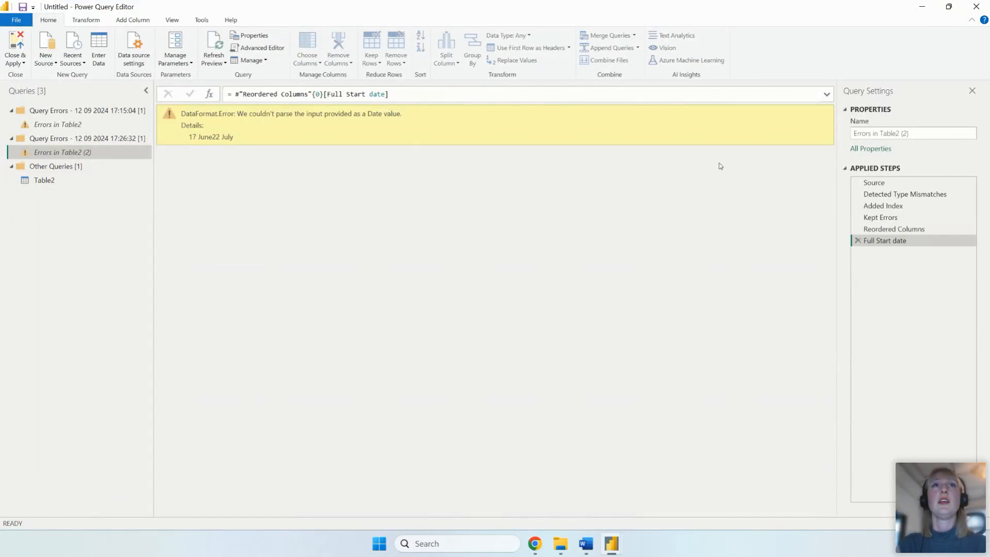
drag(237, 140, 191, 140)
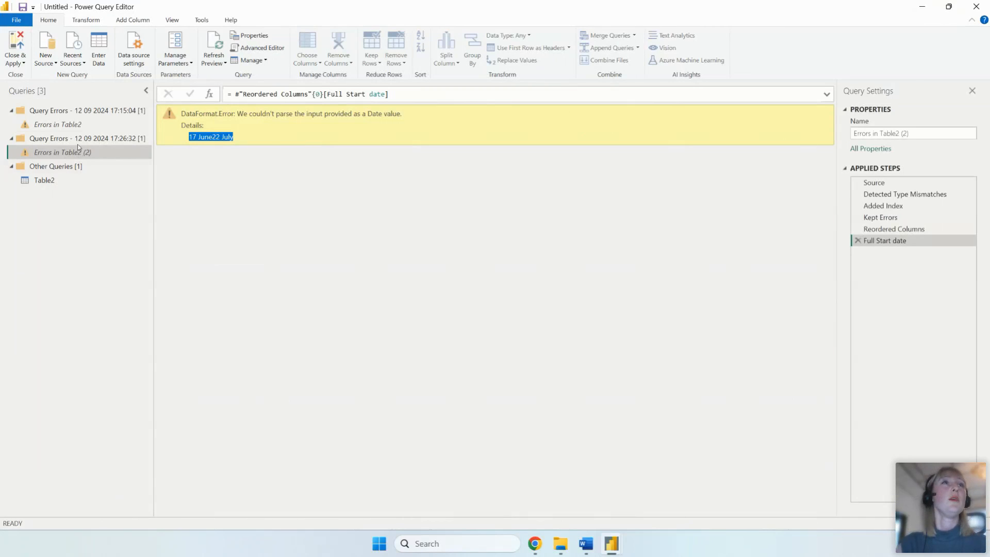
Step: Return to the Table2 query and delete its Removed Columns step to restore the removed columns
click(70, 179)
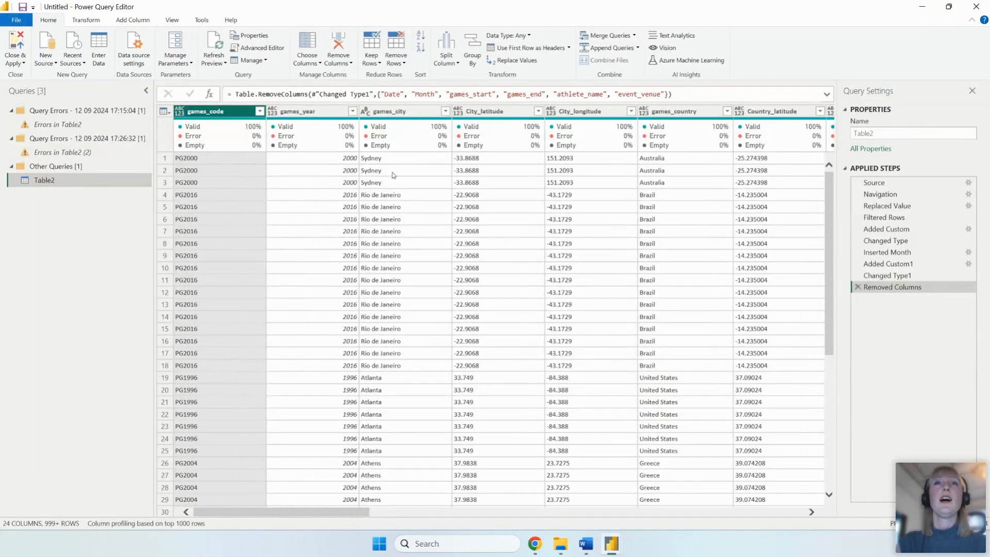
drag(333, 513, 291, 523)
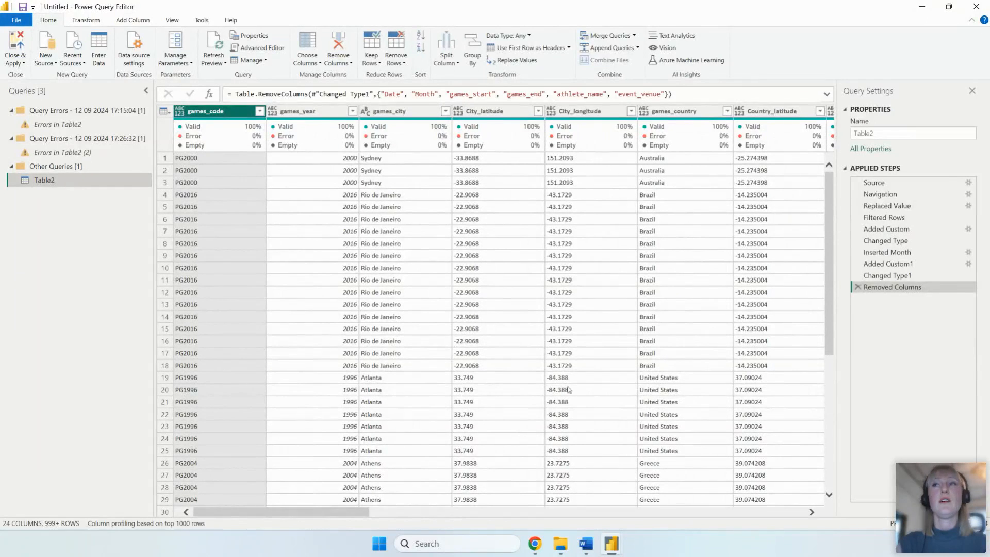
click(858, 287)
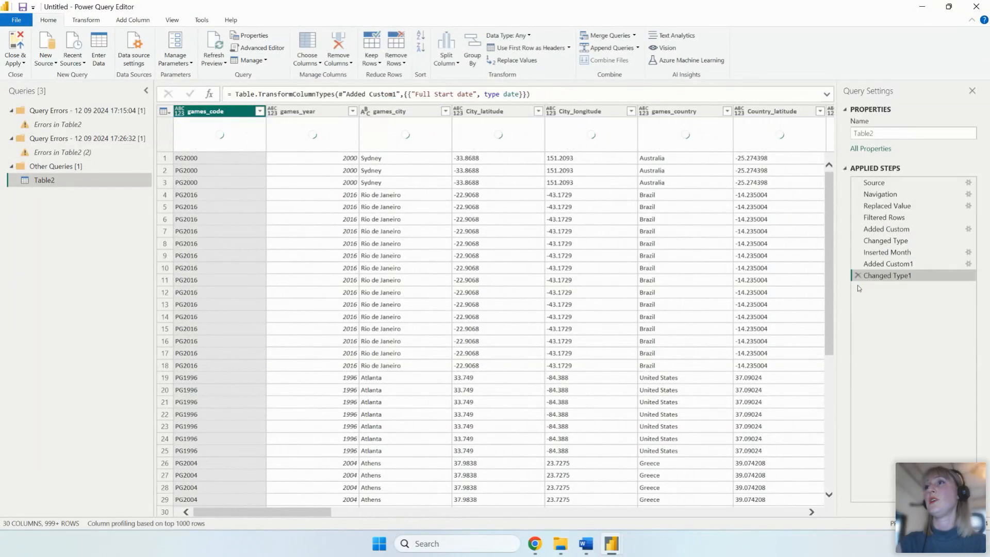
Step: Load the complete list of distinct games_start values in Table2 and look through it for malformed dates
drag(330, 512, 467, 513)
click(521, 111)
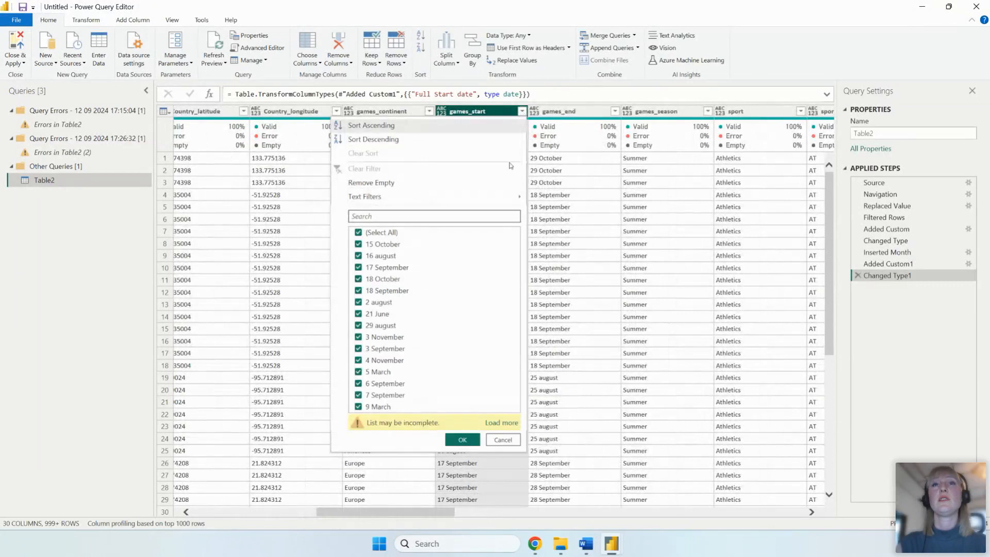
click(484, 423)
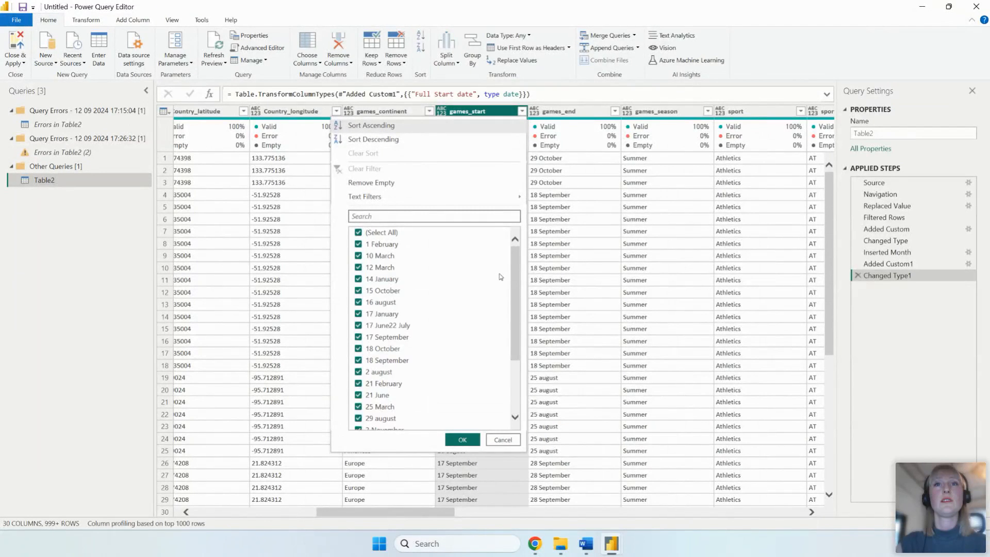
scroll(397, 269, down, 2)
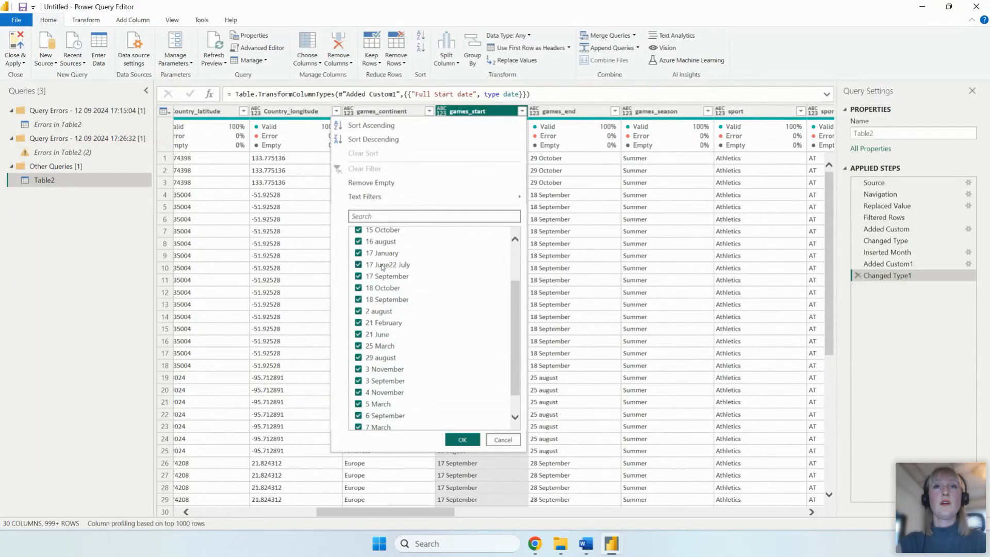
scroll(490, 245, up, 3)
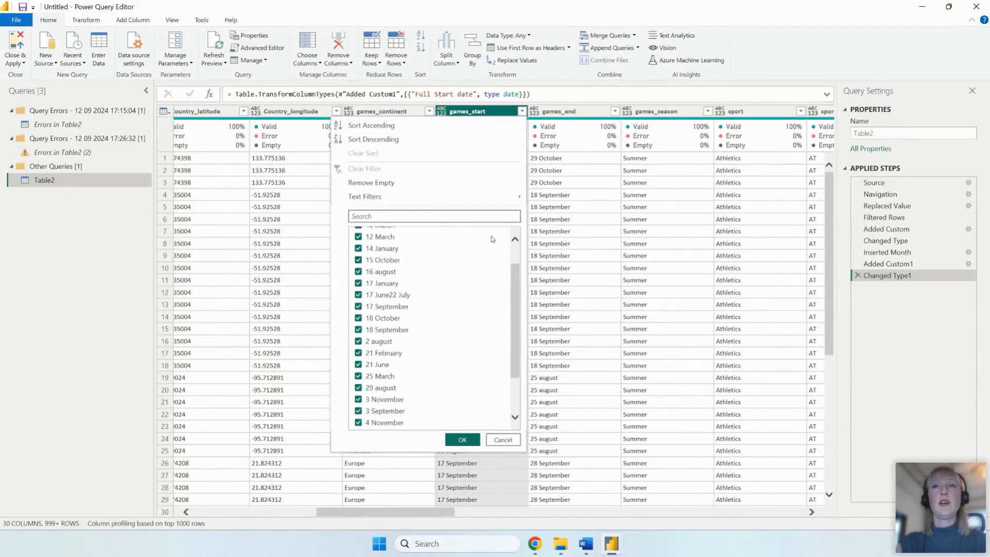
scroll(500, 248, up, 1)
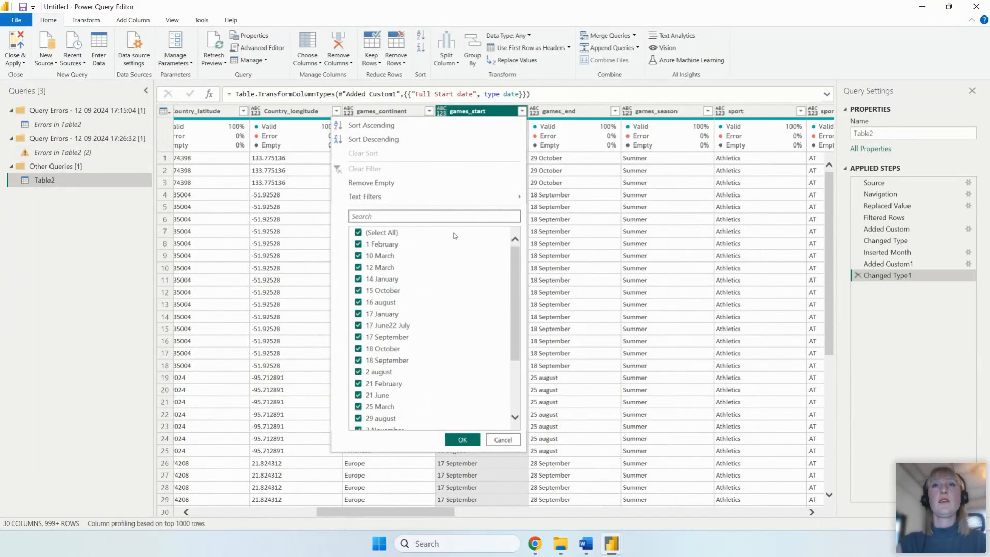
Step: Filter games_start to only the rows with the value 17 June22 July
click(385, 233)
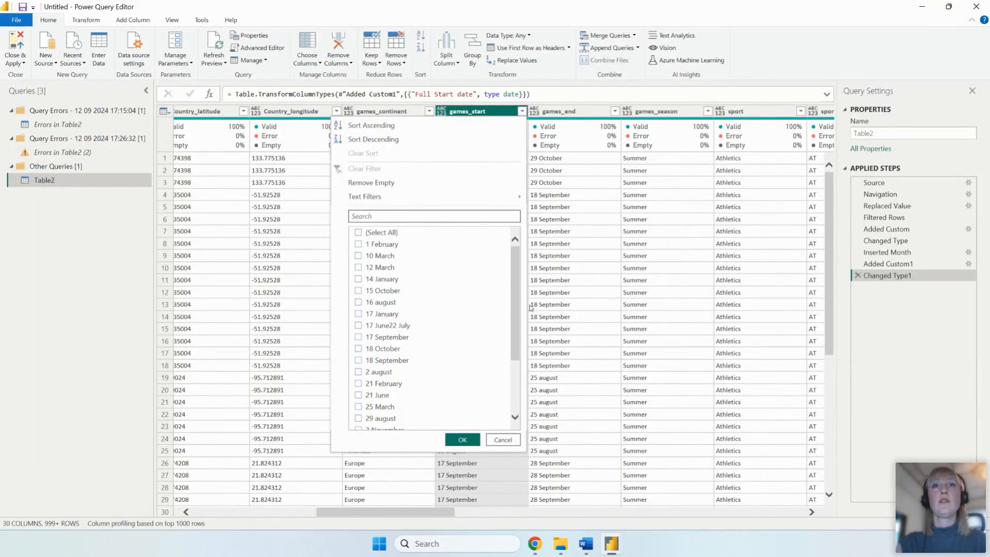
drag(515, 302, 506, 355)
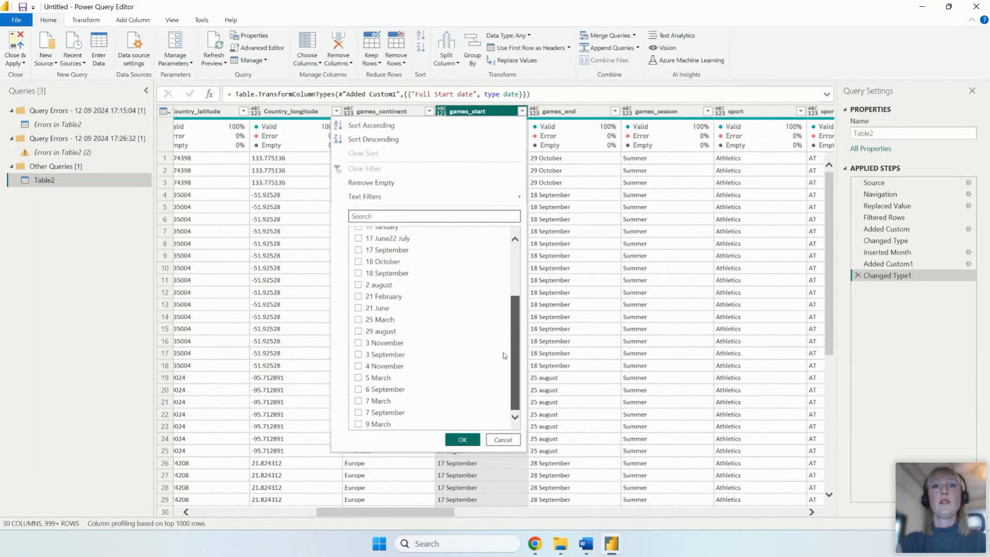
click(395, 239)
click(472, 439)
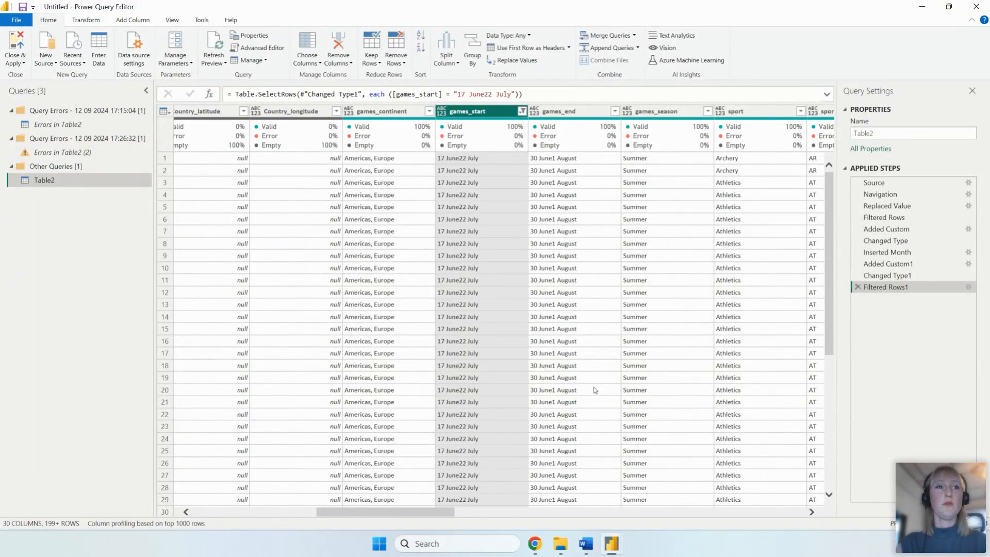
Step: Look through the filtered games_start and games_end rows and delete the Filtered Rows1 step
scroll(820, 352, down, 1)
scroll(820, 352, down, 20)
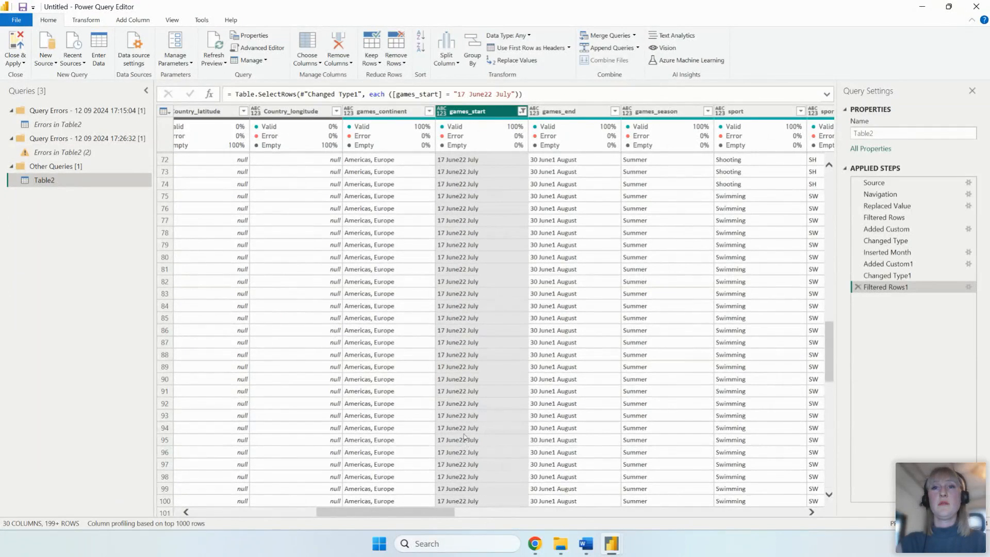
right_click(453, 377)
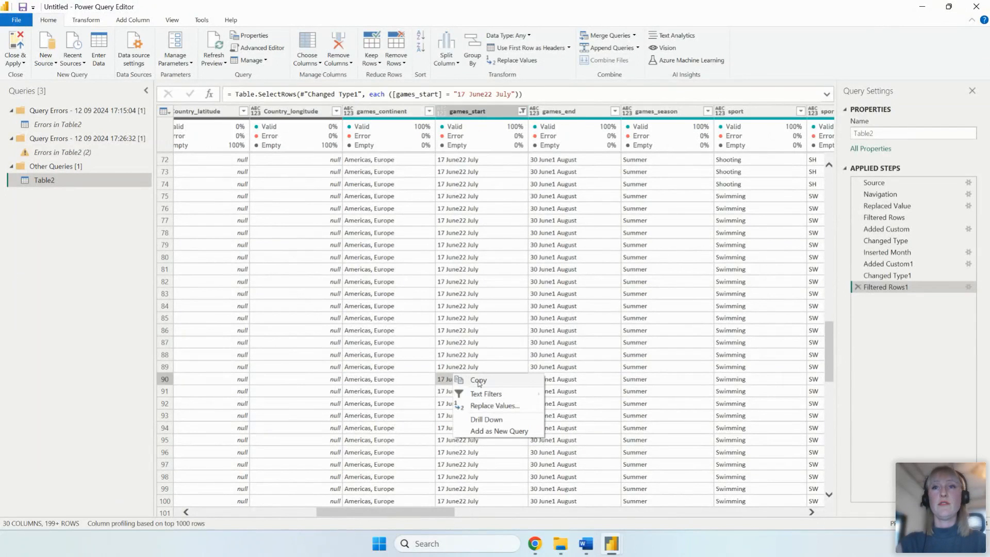
click(508, 119)
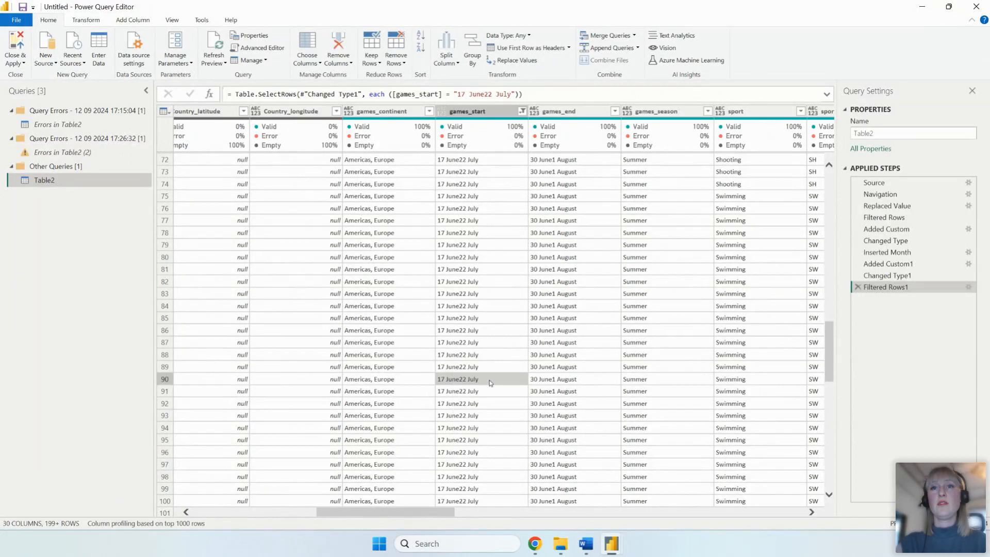
click(500, 110)
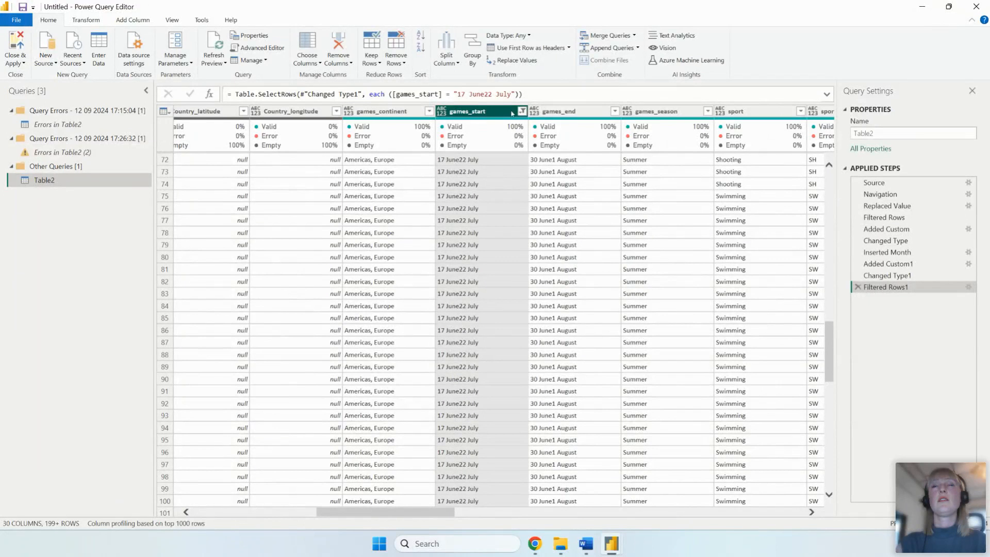
click(858, 287)
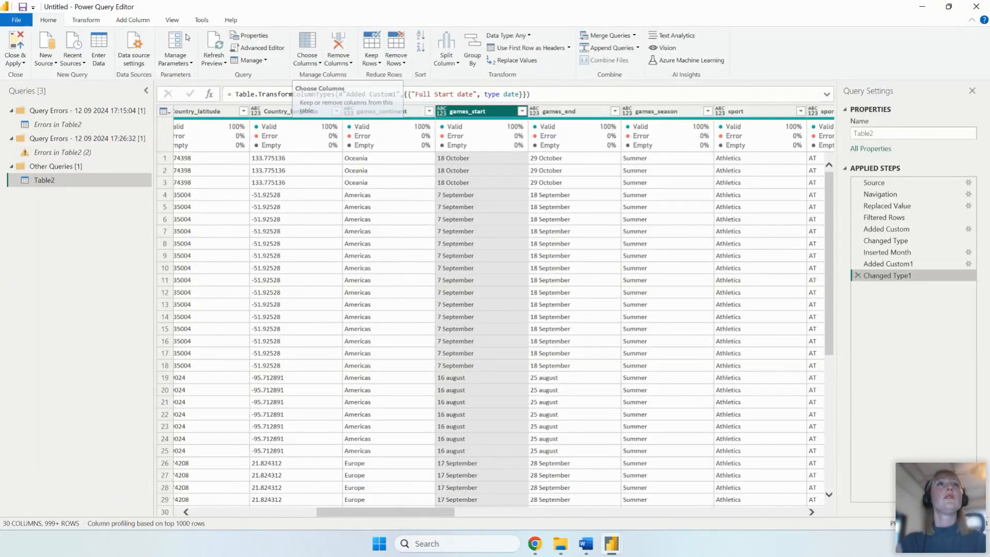
Step: Insert a Replace Values operation on games_start directly after the Replaced Value step of Table2
click(105, 19)
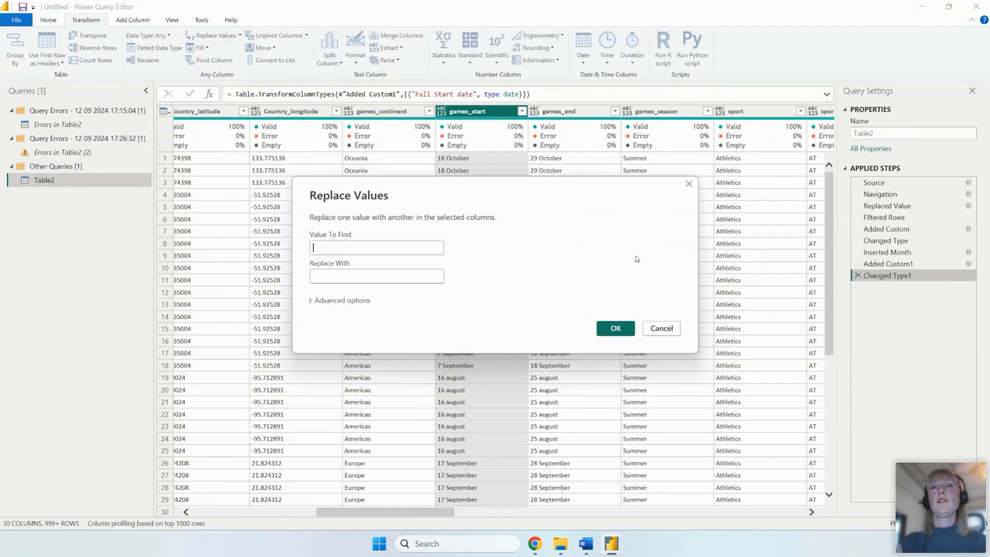
click(654, 329)
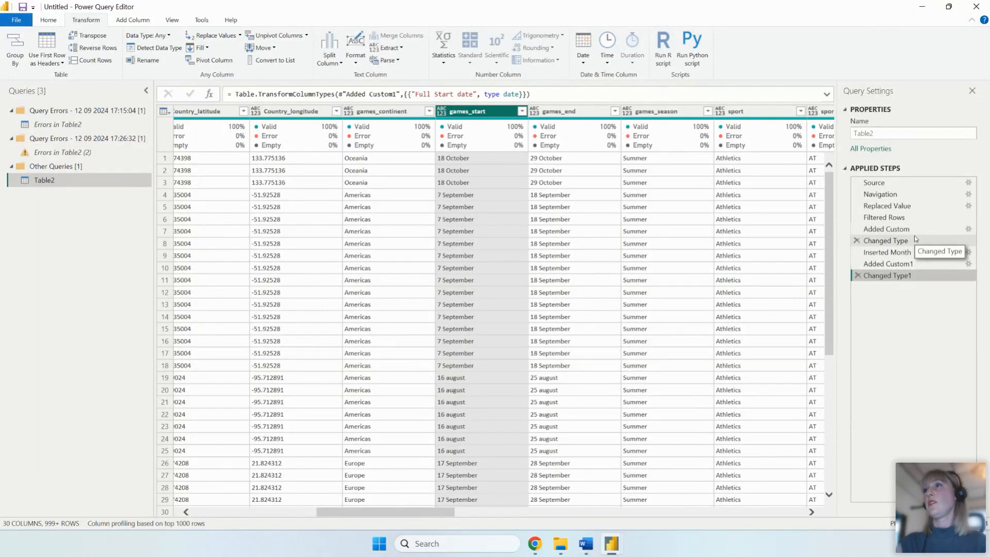
click(910, 207)
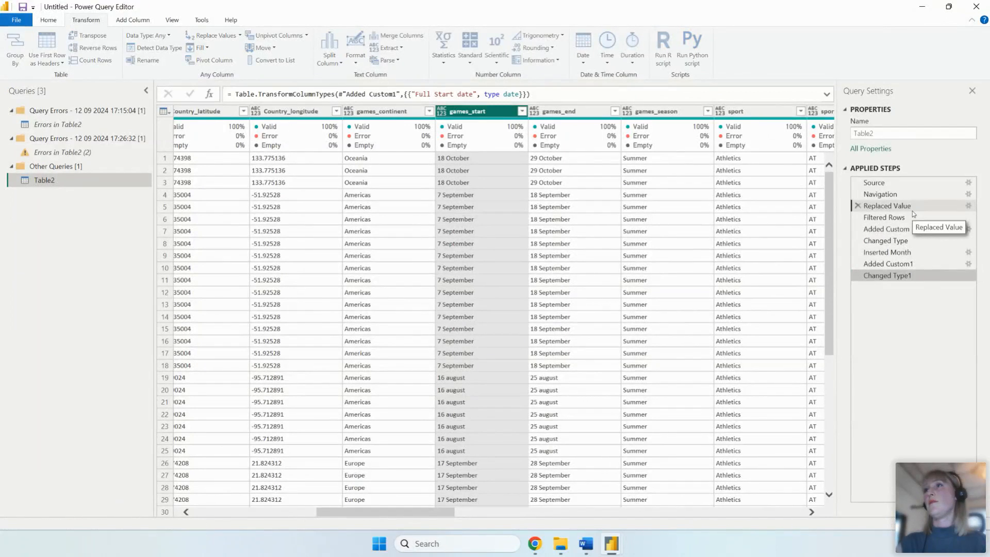
right_click(944, 205)
click(868, 324)
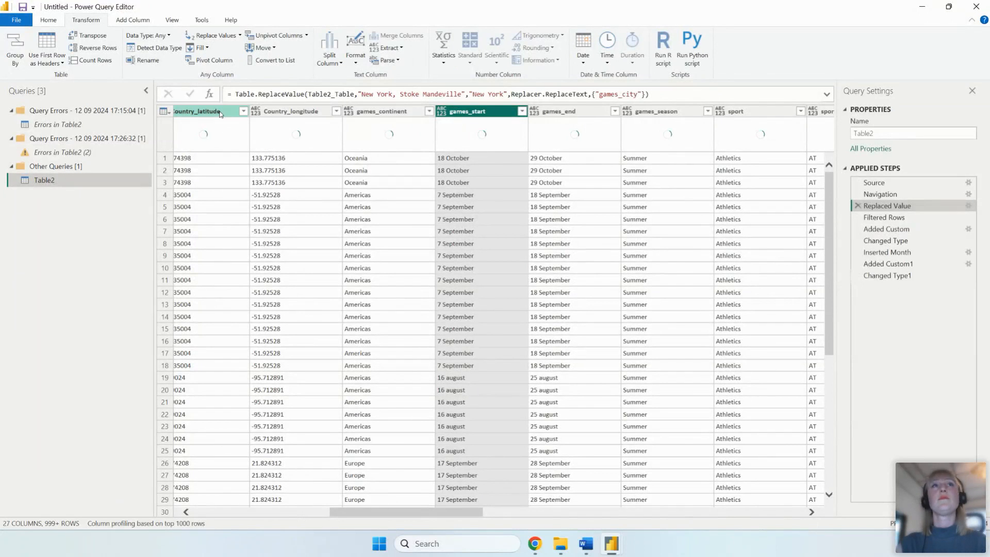
click(205, 37)
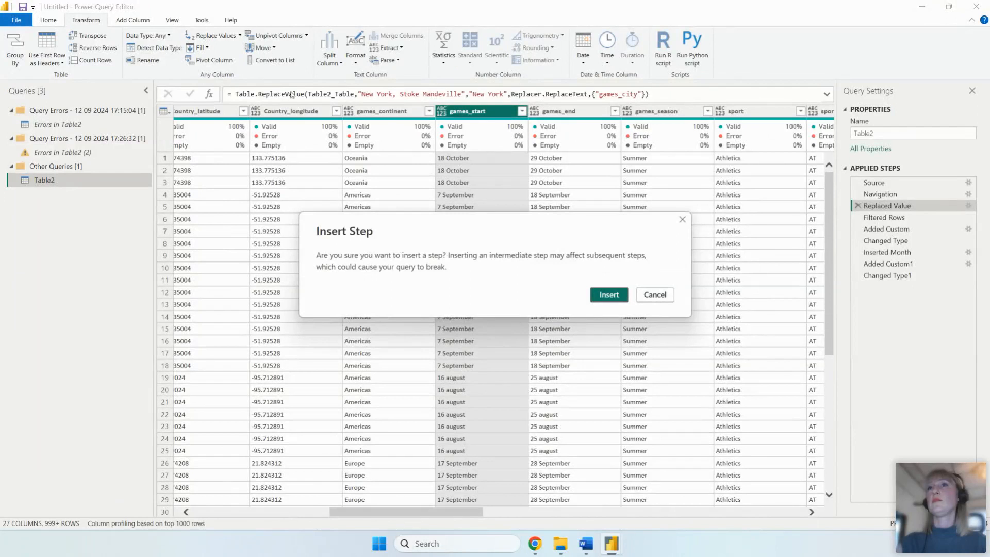
click(606, 297)
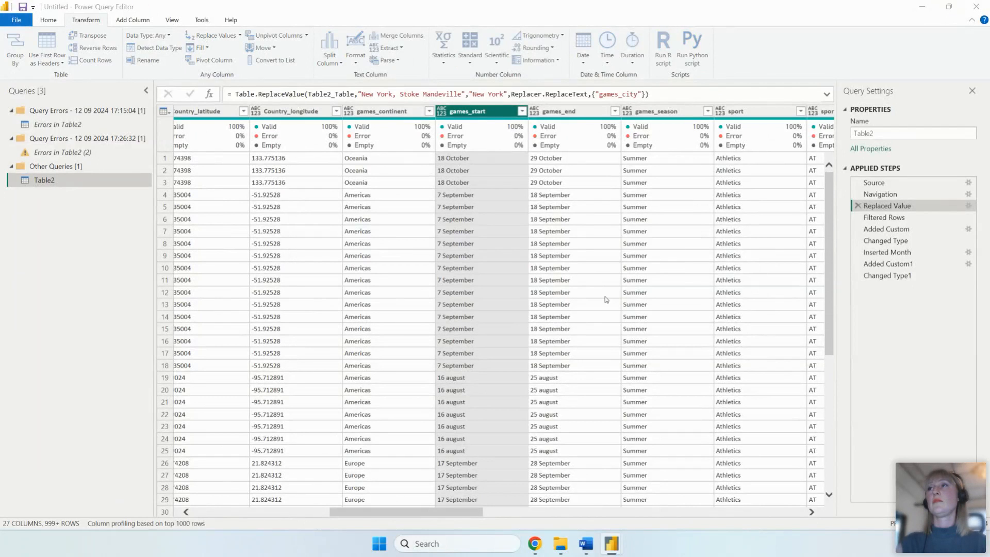
Step: Replace the value 17 June22 July with 17 June in the games_start column
click(348, 249)
text(17 June22 July)
drag(346, 249, 316, 249)
click(321, 251)
click(322, 249)
key(ctrl+a)
key(ctrl+c)
click(344, 278)
key(ctrl+v)
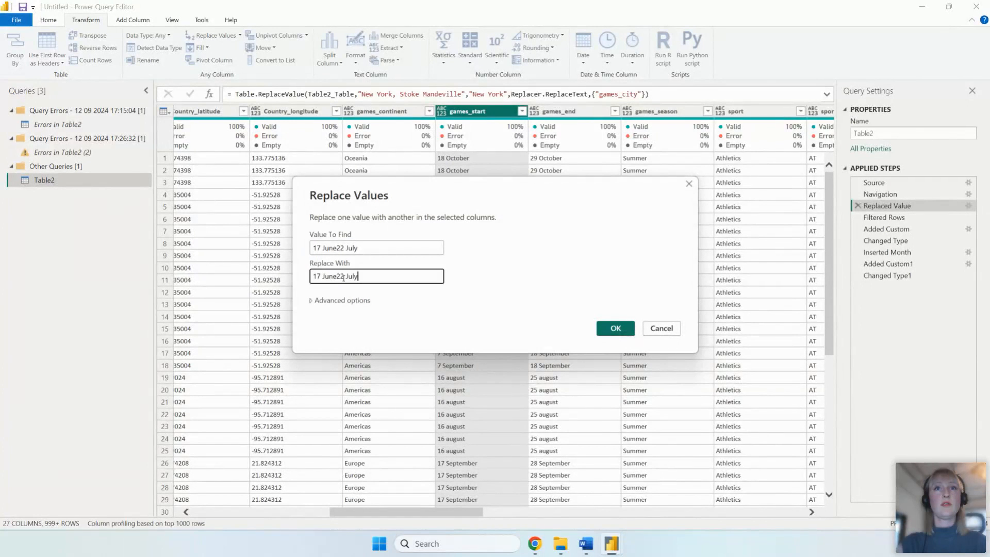
key(BackSpace)
key(BackSpace)
key(BackSpace)
key(BackSpace)
key(BackSpace)
key(BackSpace)
key(BackSpace)
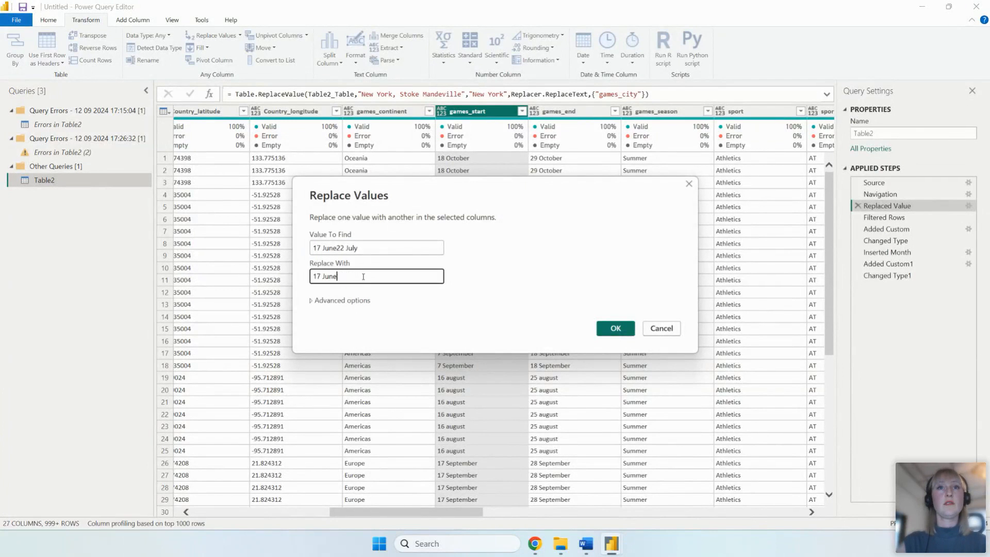
click(616, 328)
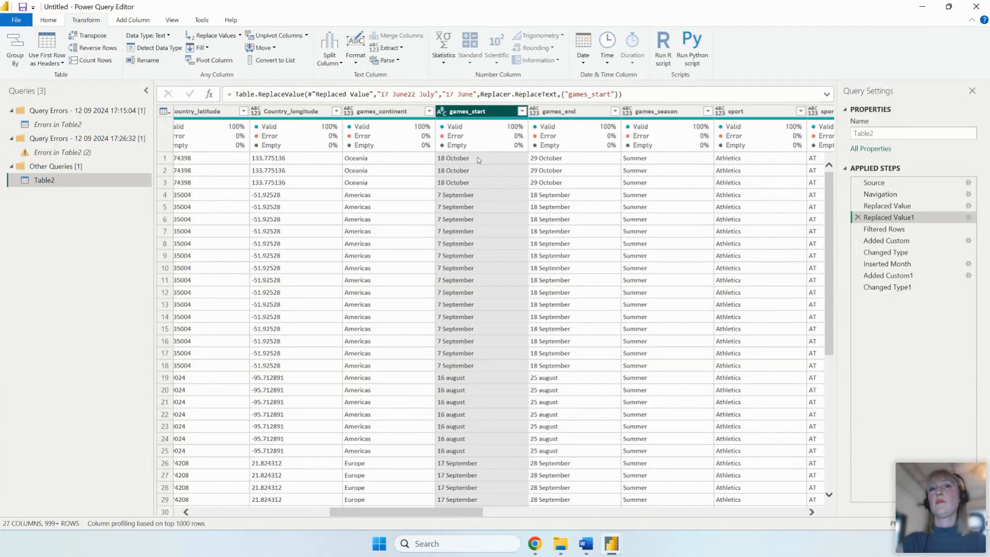
Step: Return to the Changed Type1 step, check the Full Start date column, apply the query changes to the report and dismiss the load summary
click(896, 290)
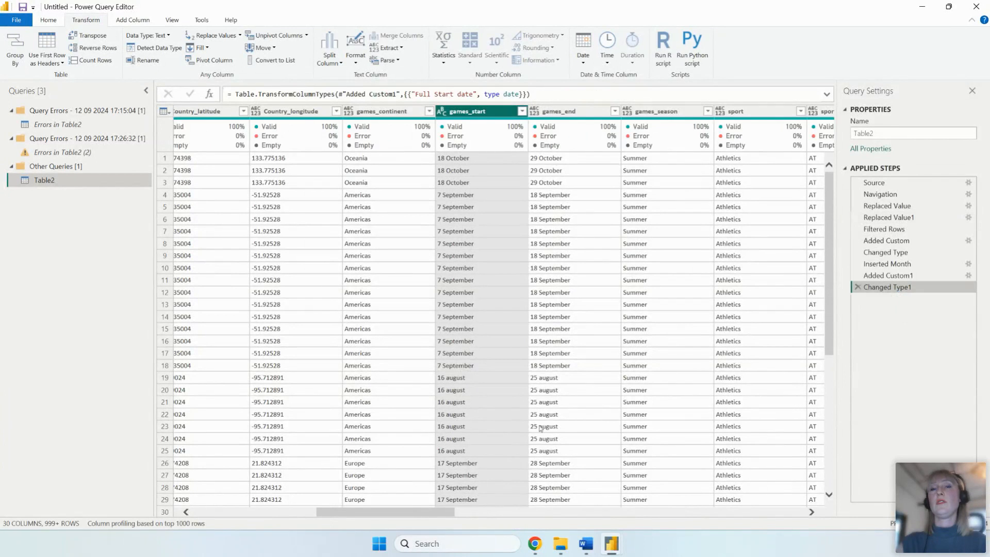
drag(435, 512, 808, 510)
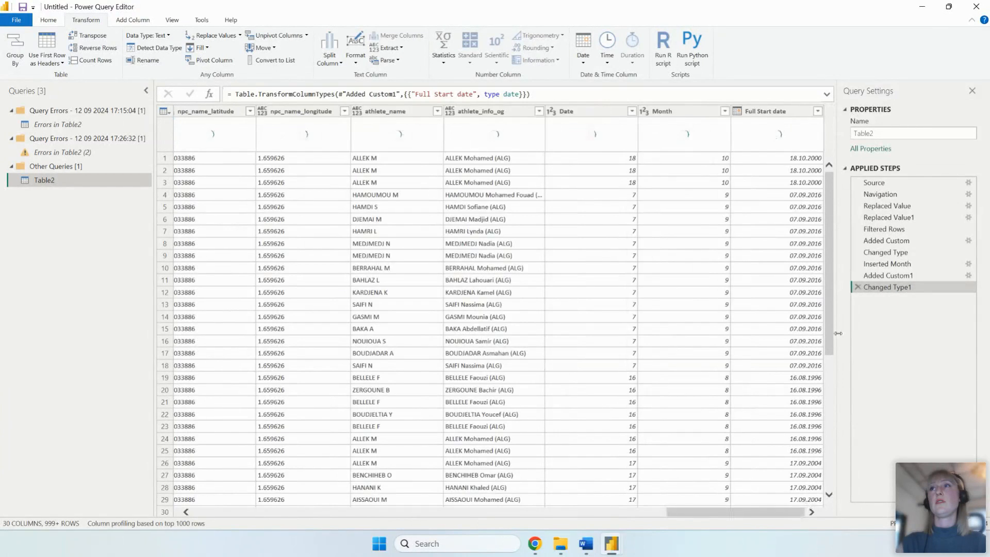
click(48, 19)
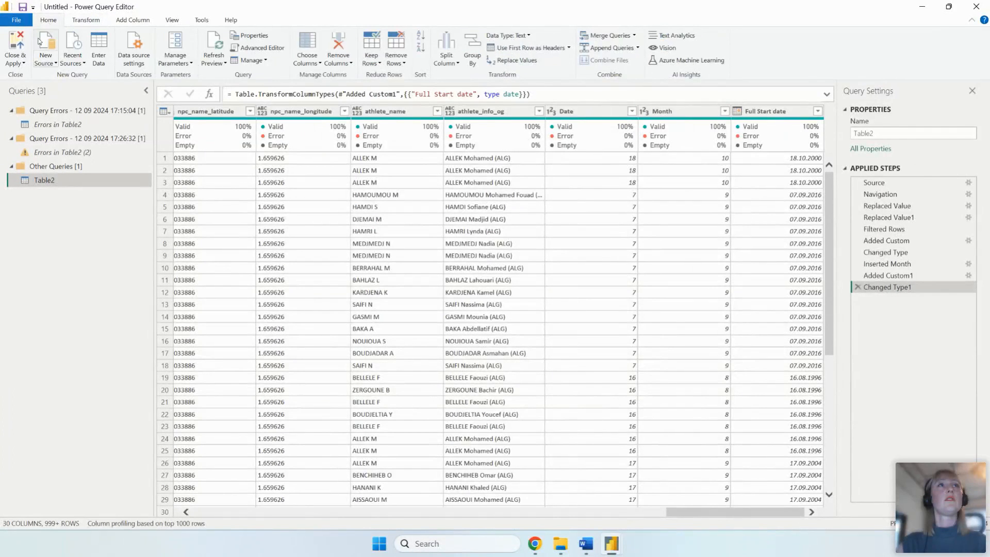
click(19, 45)
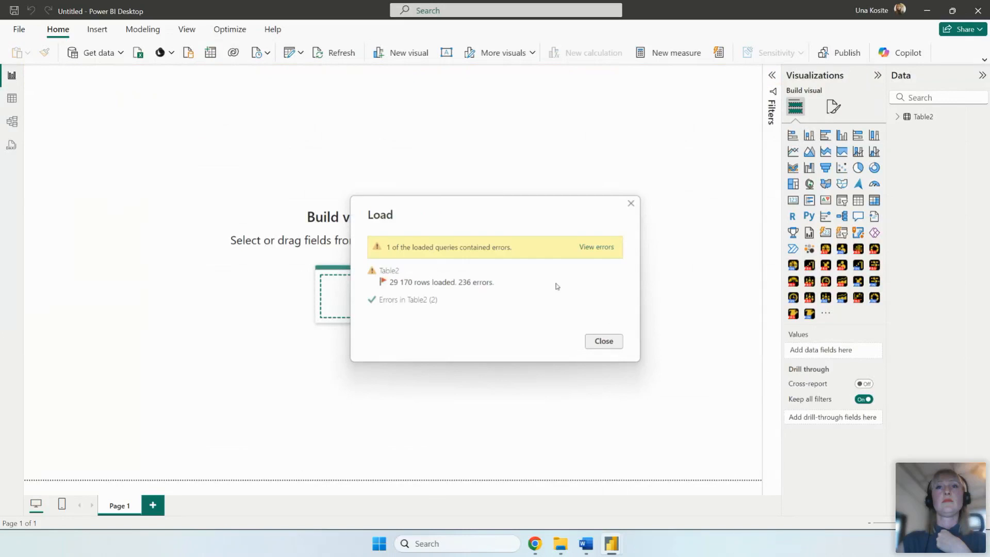
click(599, 344)
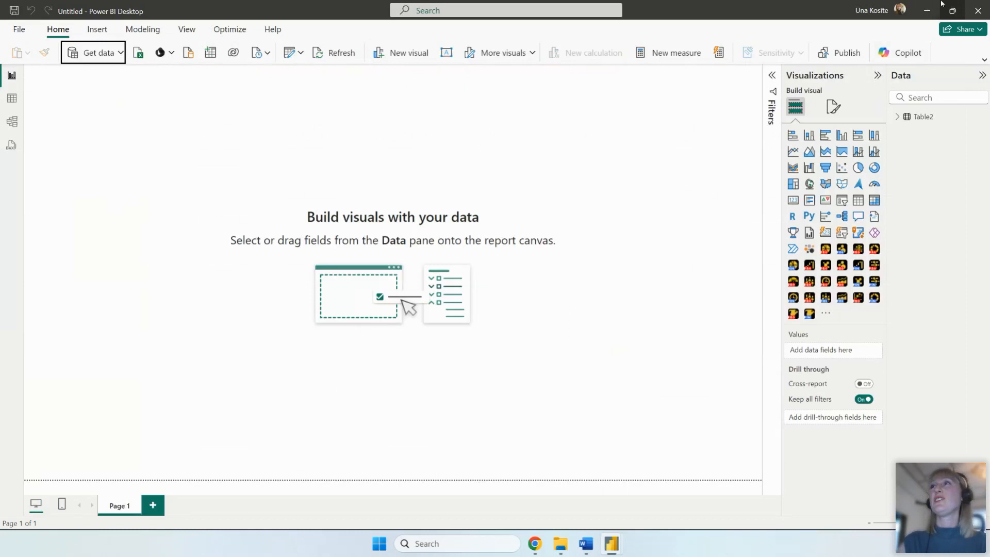
Step: Switch to the report_sample file and view its Game Overview (1960-2018) page
click(927, 11)
mouse_move(612, 549)
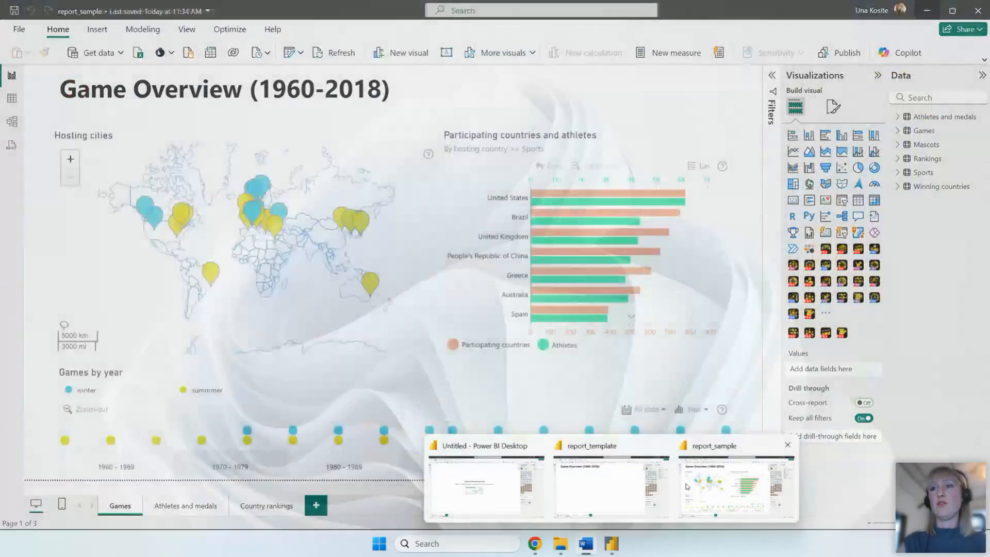
click(686, 486)
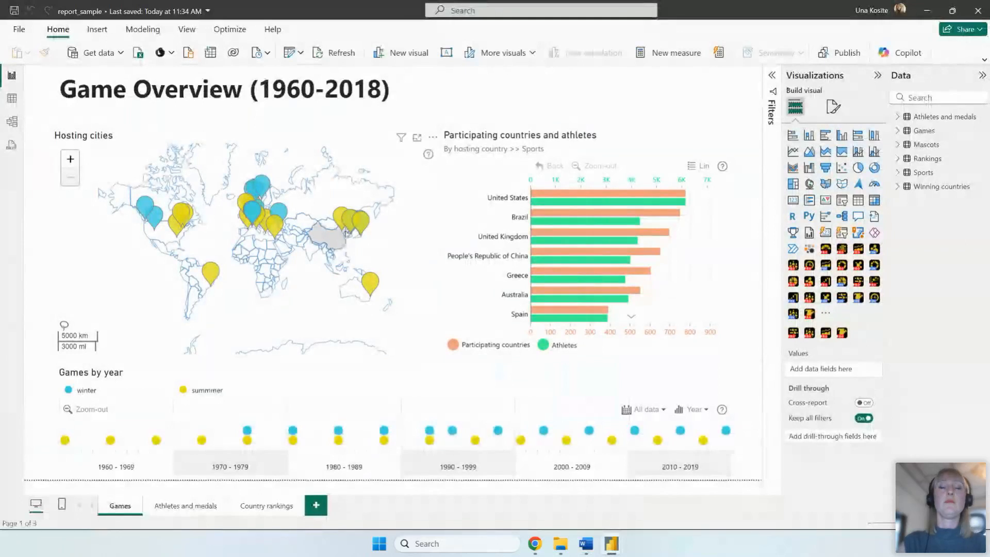
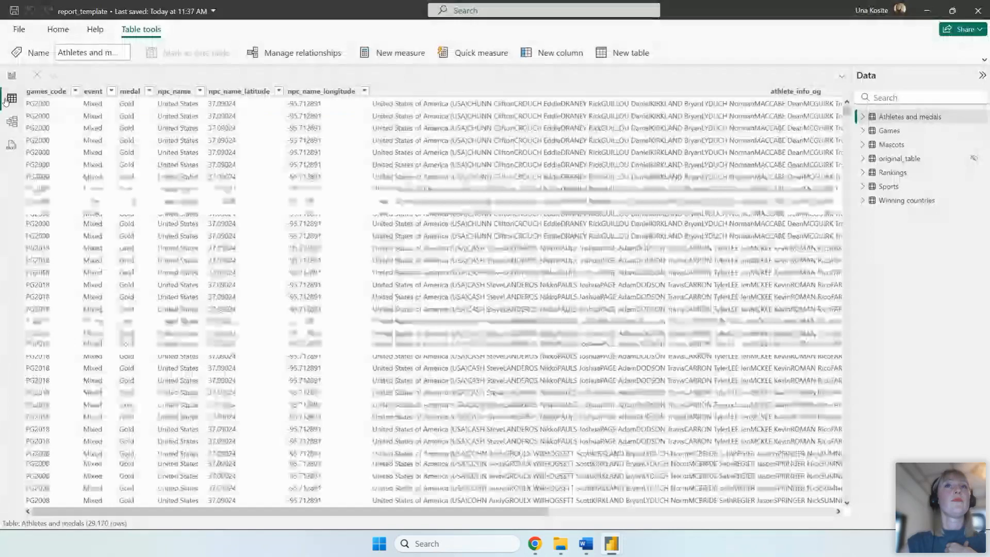
Step: Show the table relationships in report_template, open its queries in Power Query Editor and refresh the original_table preview
click(11, 121)
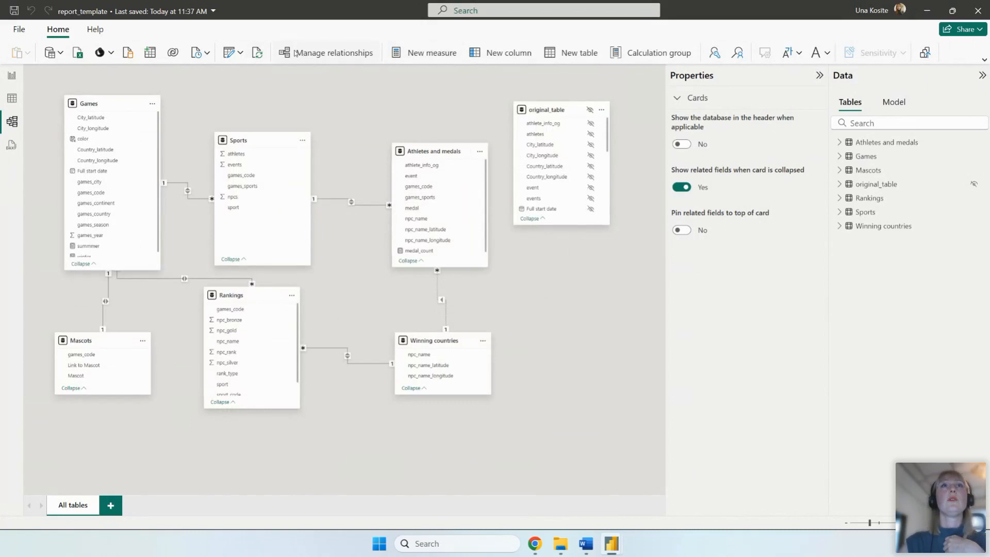
click(232, 53)
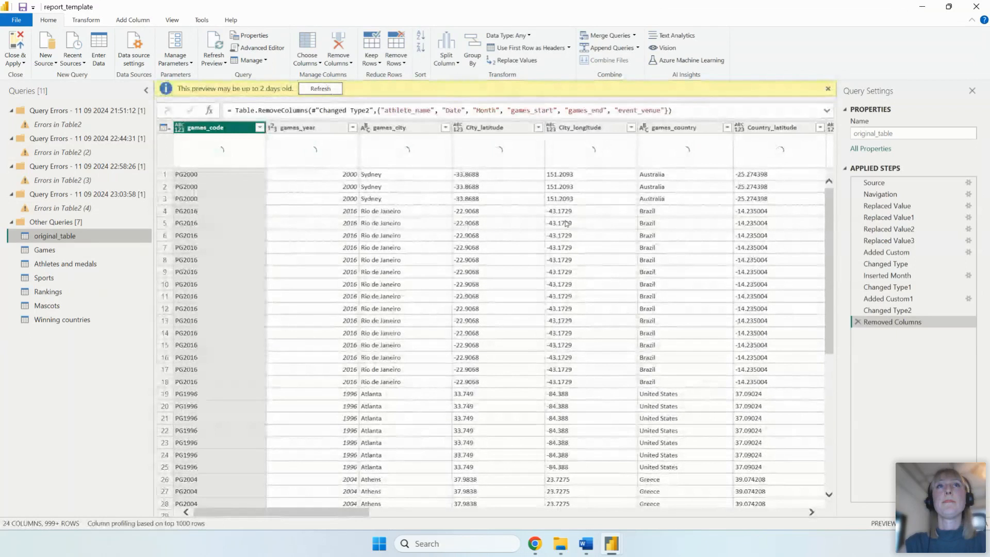
click(321, 89)
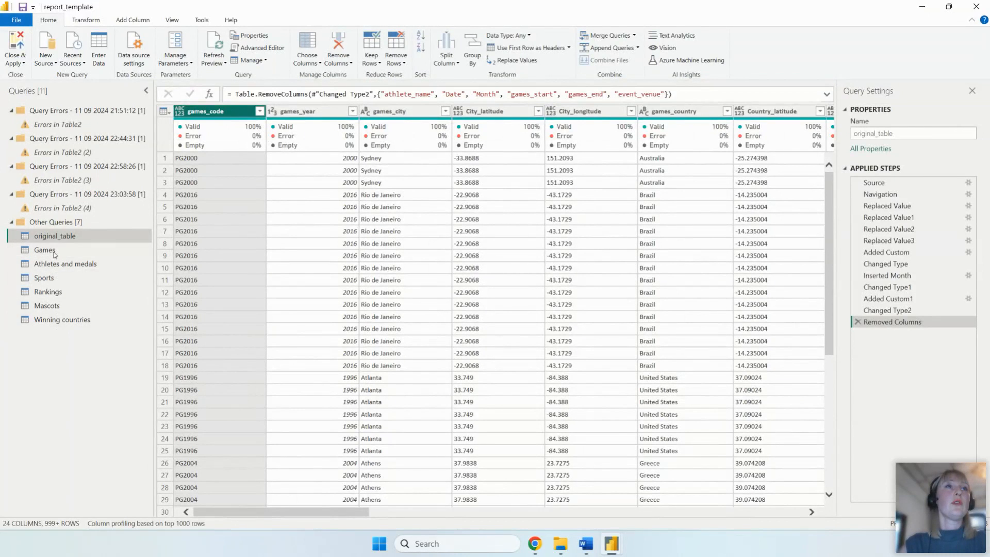
Step: Duplicate the original_table query
right_click(80, 238)
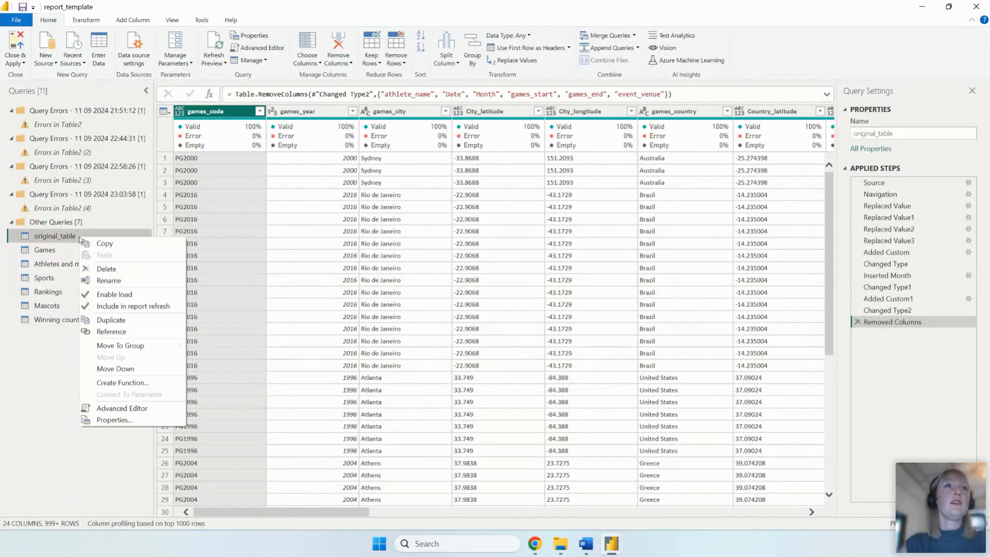
click(125, 318)
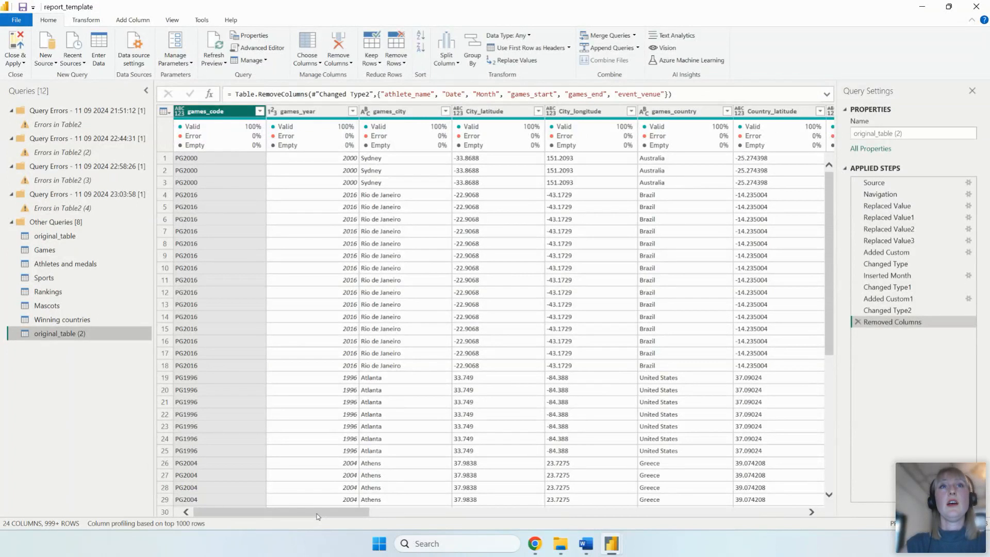
mouse_move(317, 516)
mouse_down()
mouse_move(342, 516)
mouse_move(308, 514)
mouse_up()
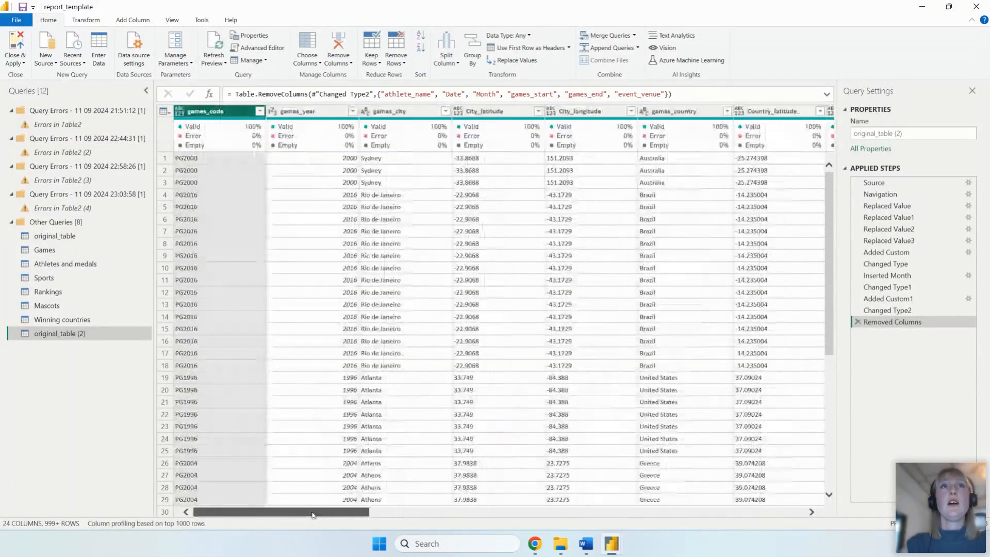
mouse_move(313, 515)
mouse_down()
mouse_move(336, 511)
mouse_move(314, 511)
mouse_up()
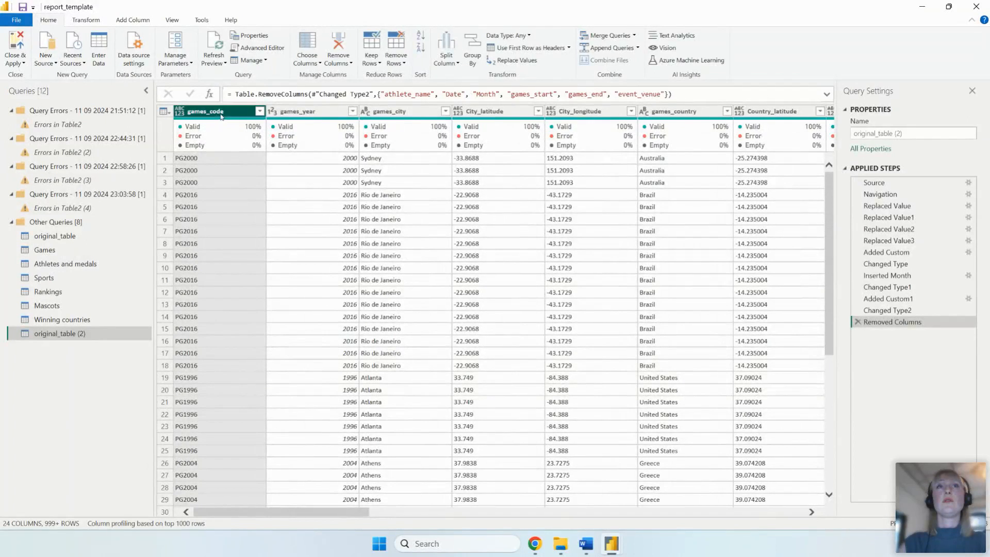
Step: Remove all columns from sport through athlete_info_og in the duplicated original_table (2) query, keeping Full start date
drag(222, 512, 379, 514)
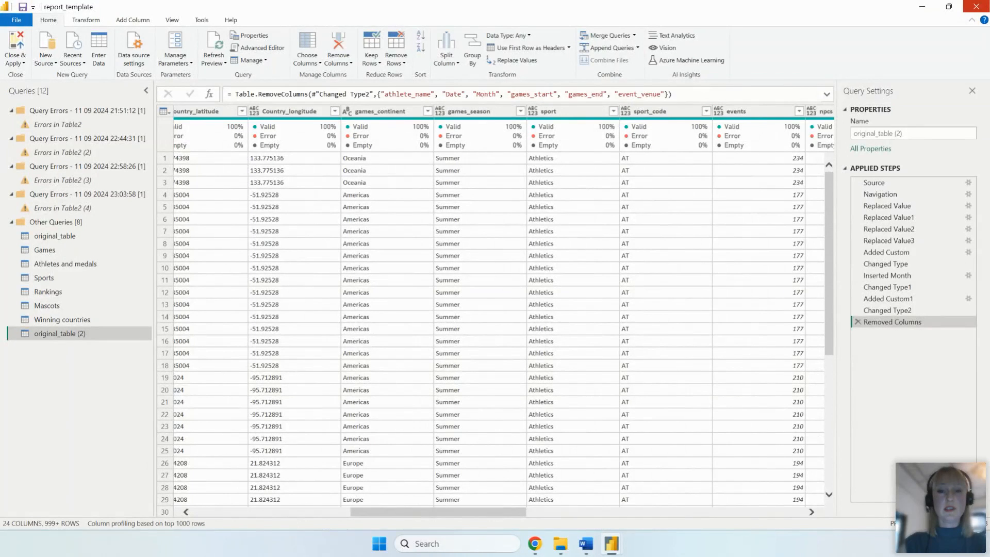
click(589, 111)
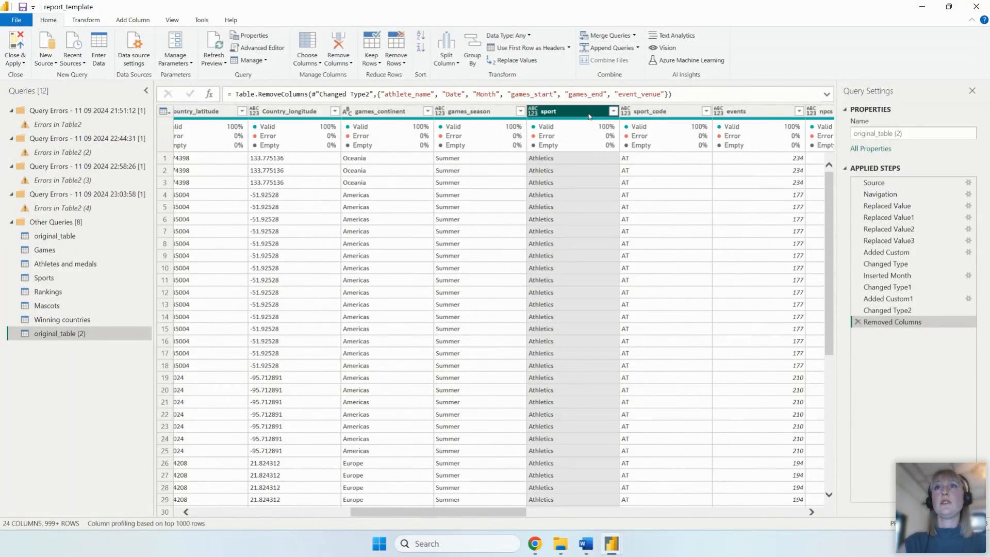
drag(476, 514, 753, 512)
shift+click(680, 113)
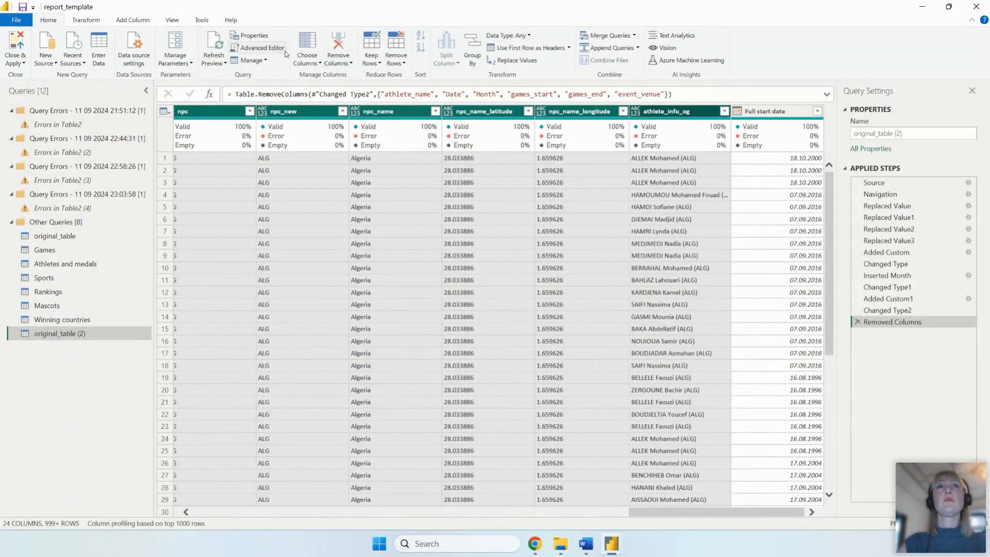
click(339, 46)
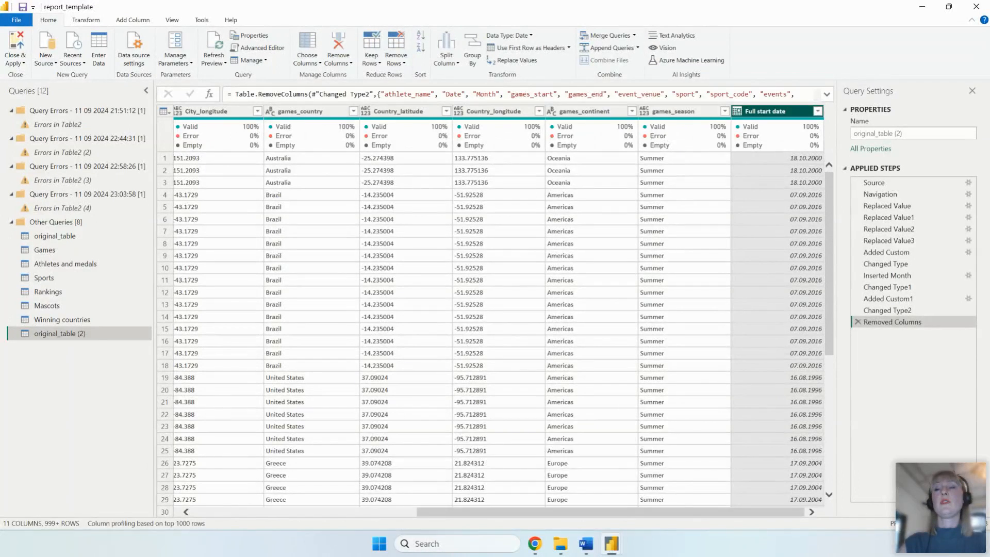
Step: Remove duplicate rows from original_table (2) based on the games_code column
click(610, 552)
click(802, 490)
drag(768, 519, 539, 520)
click(204, 114)
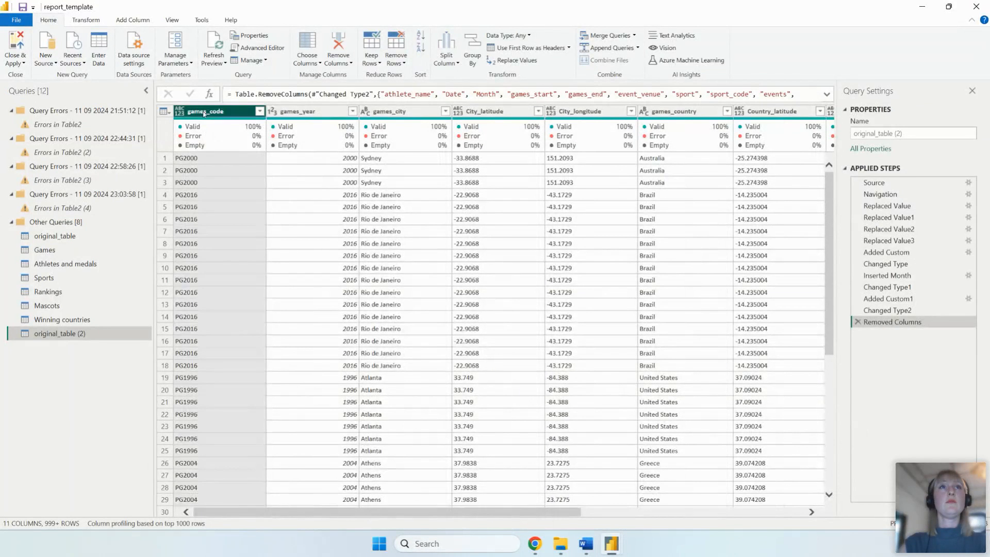
right_click(204, 114)
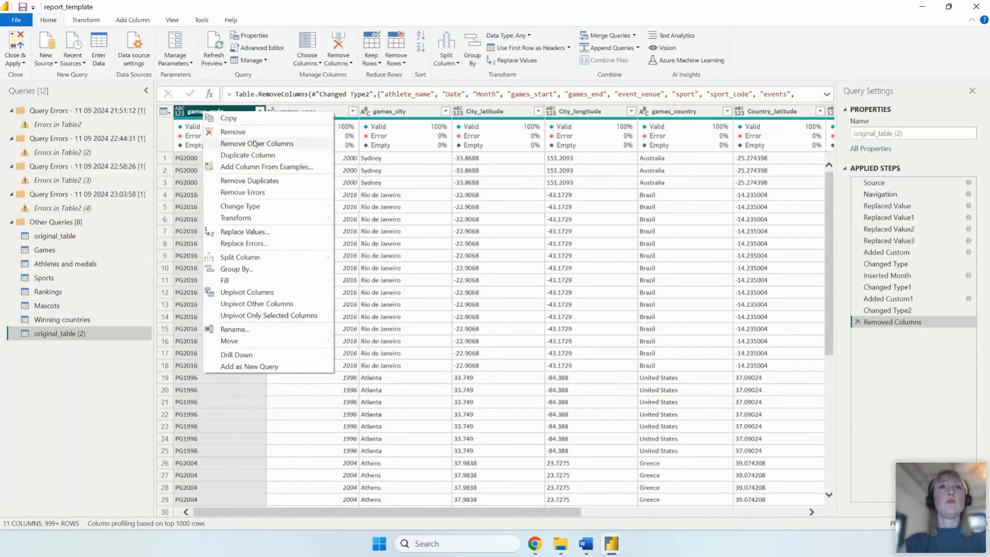
click(255, 182)
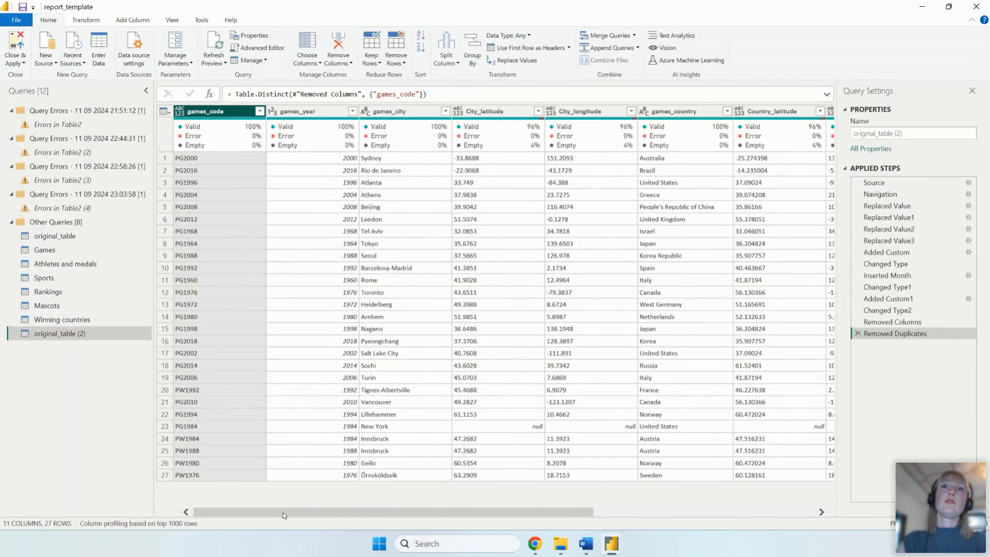
drag(284, 515, 259, 516)
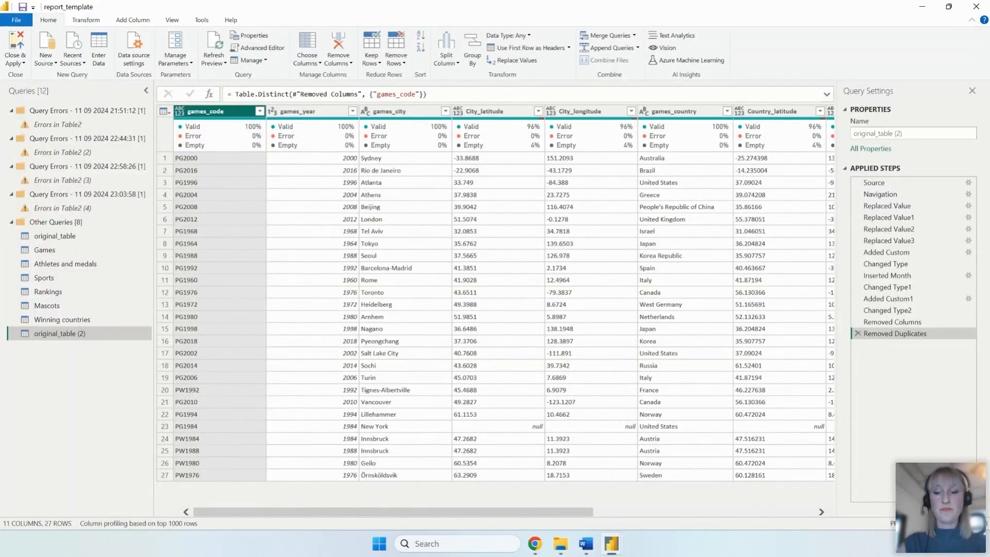
Step: Replace the null value in the City_latitude column of original_table (2) with 43.000000
key(alt+Tab)
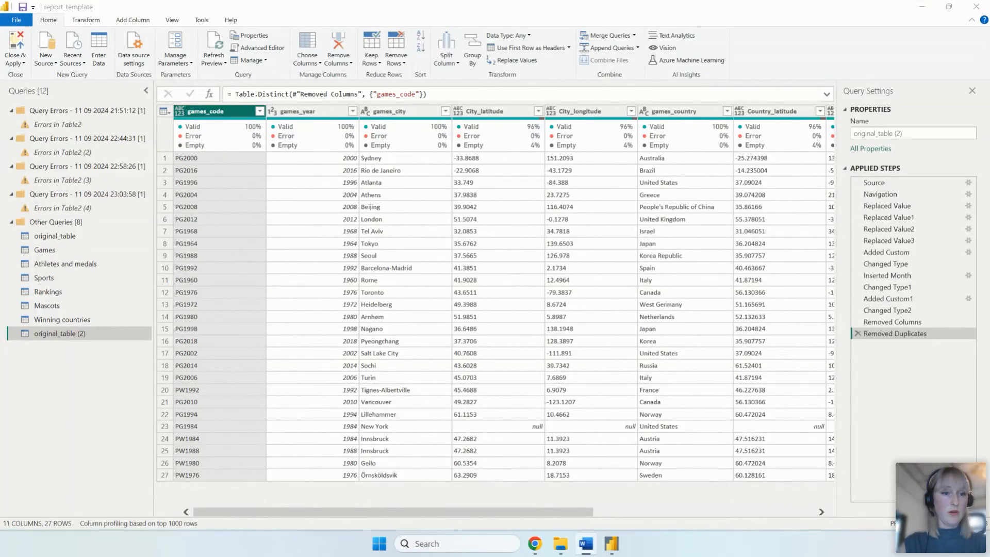
right_click(480, 427)
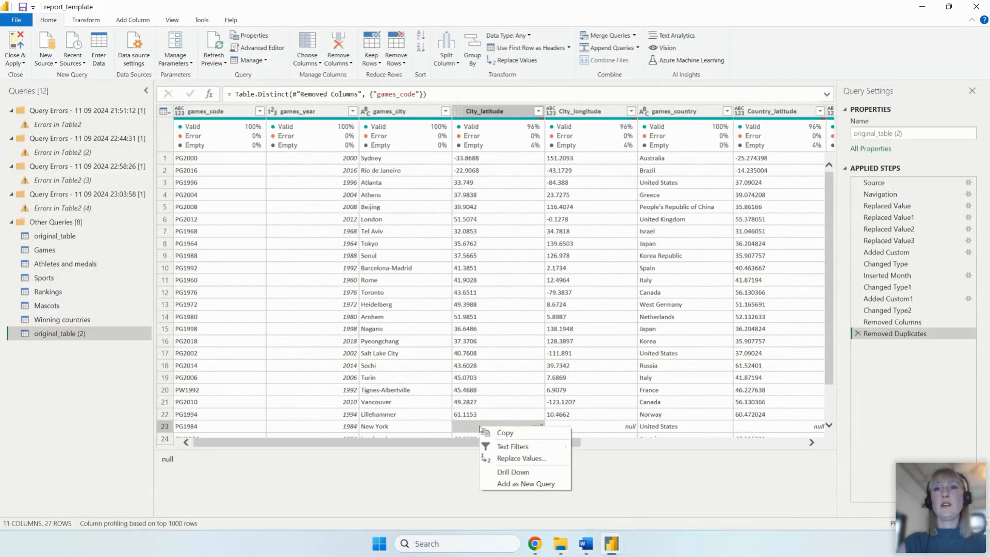
click(534, 458)
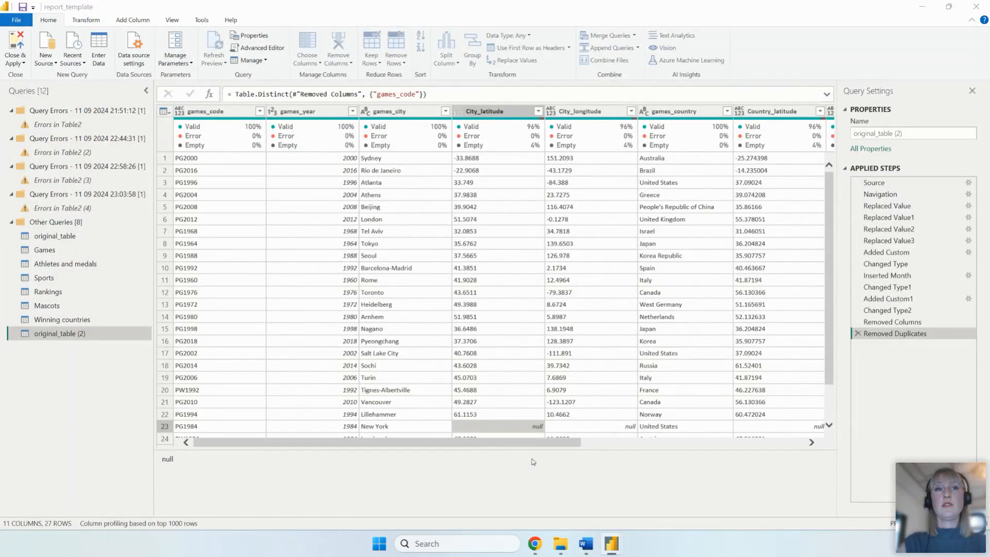
click(413, 273)
text(43.000000)
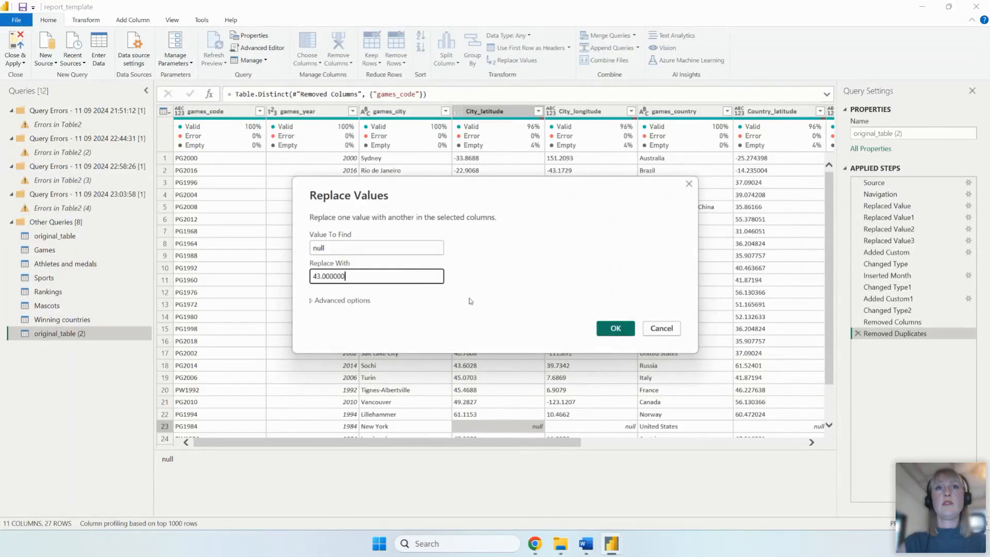
click(615, 328)
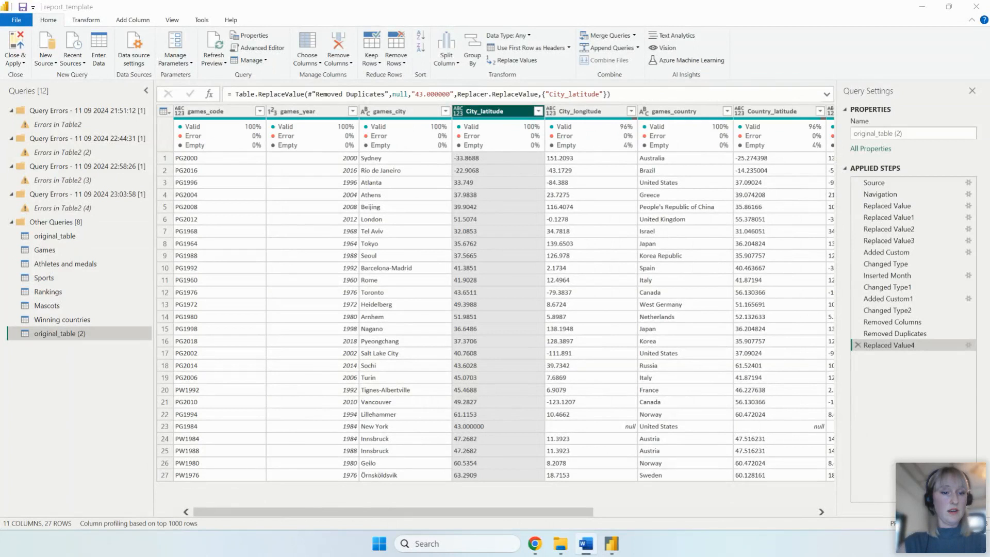
Step: Replace the null value in the City_longitude column with -75.000000
click(614, 427)
right_click(621, 430)
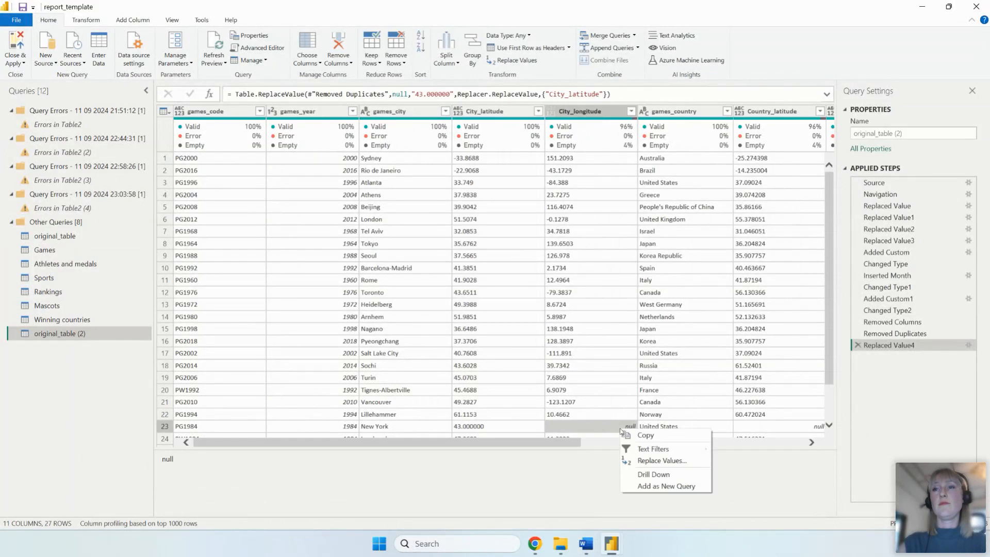
click(662, 461)
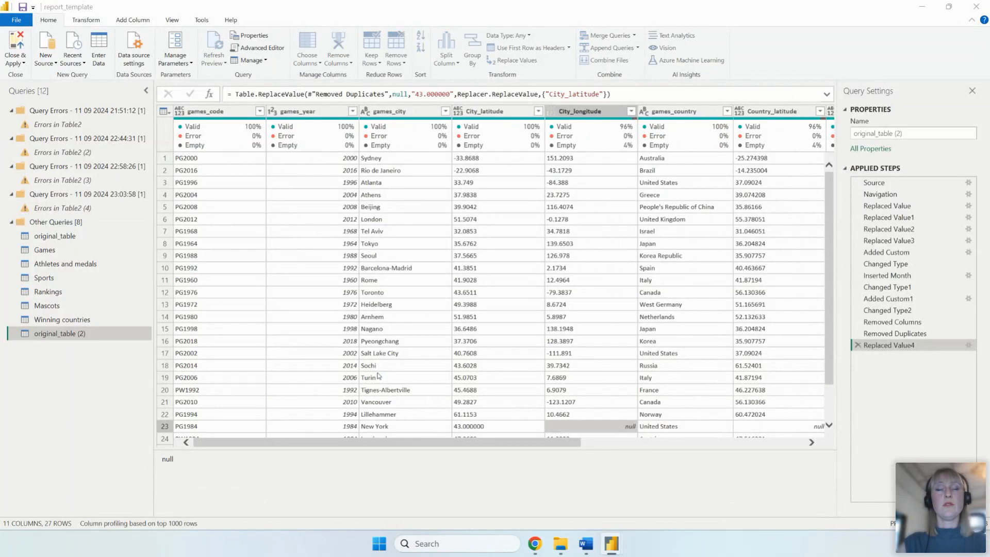
text(-75.000000)
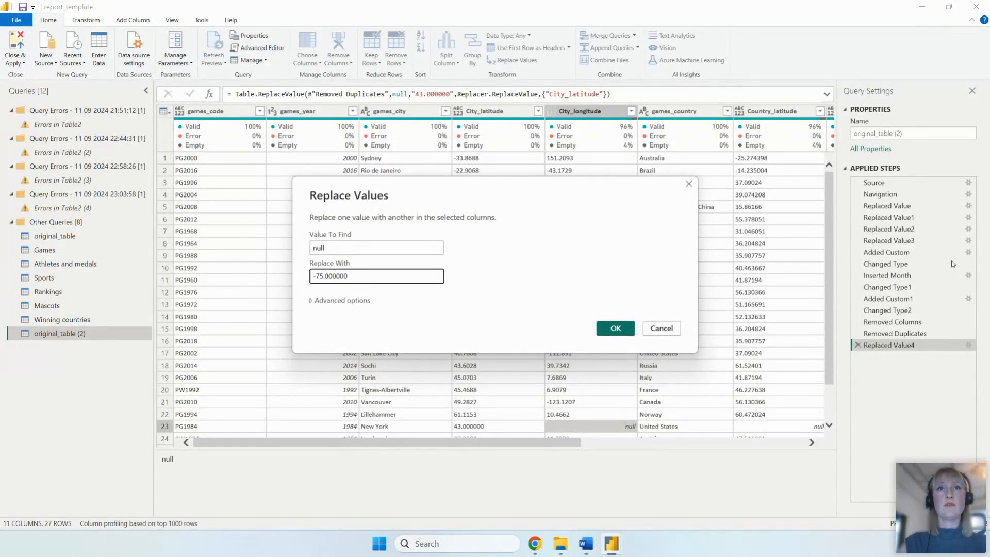
click(616, 329)
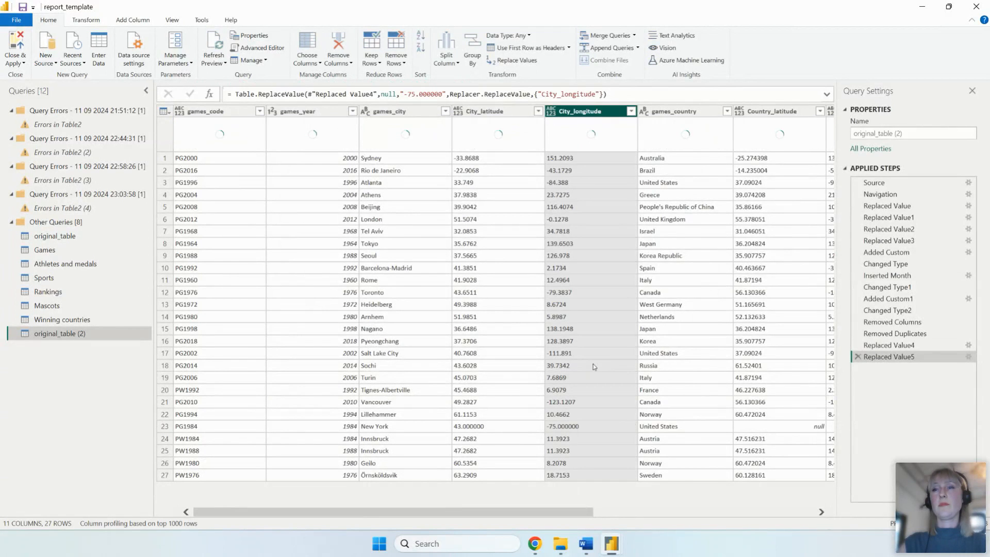
Step: Replace the null value in the Country_latitude column with 38.889805
key(alt+Tab)
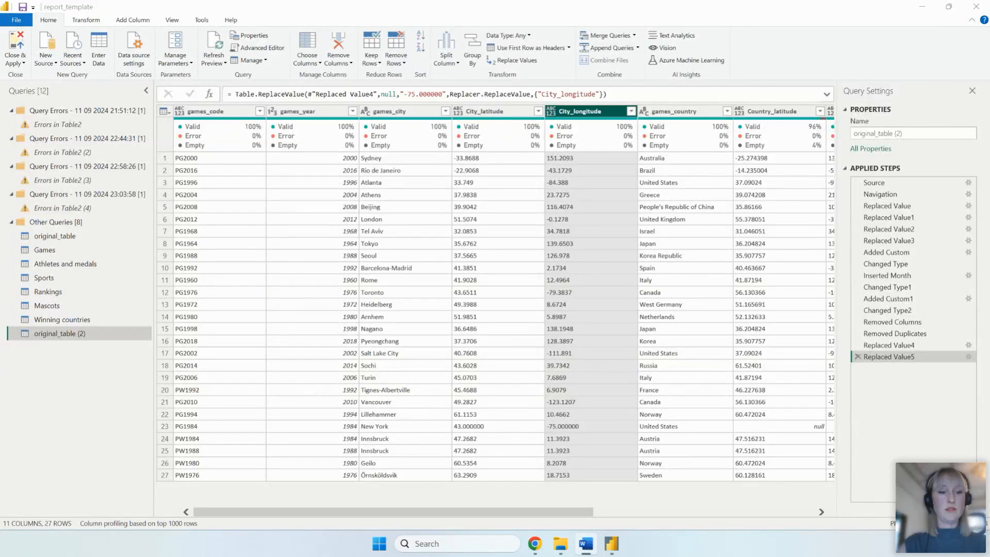
click(762, 429)
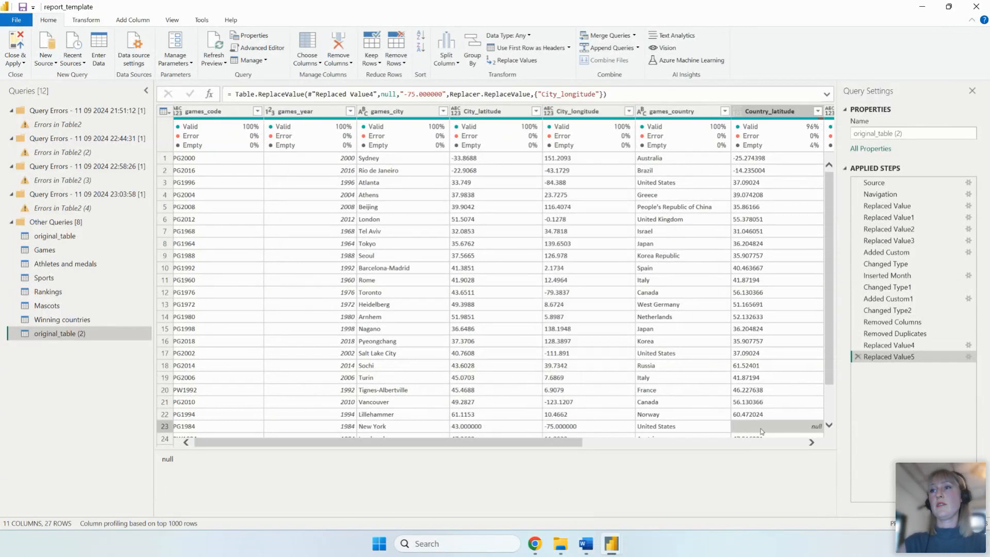
right_click(763, 424)
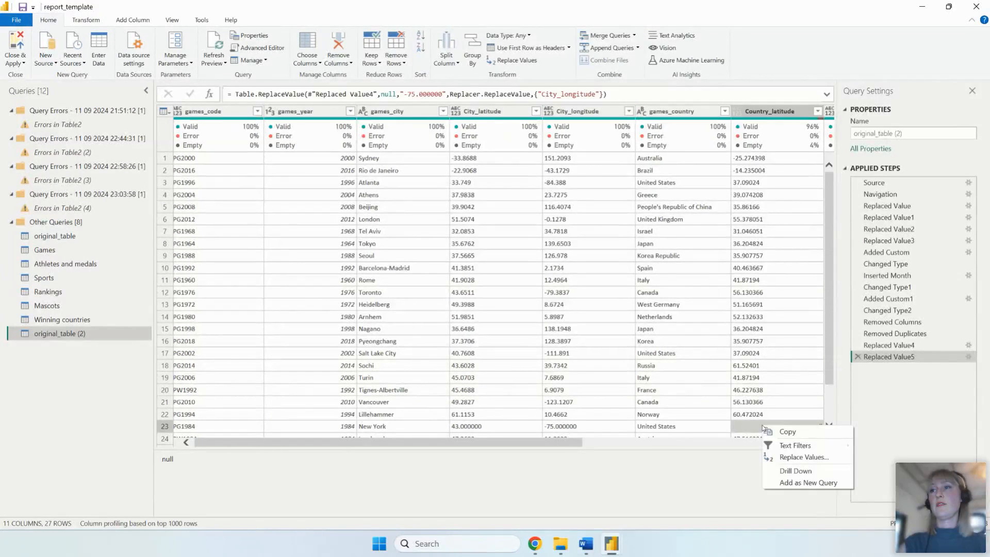
click(804, 456)
text(38.889805)
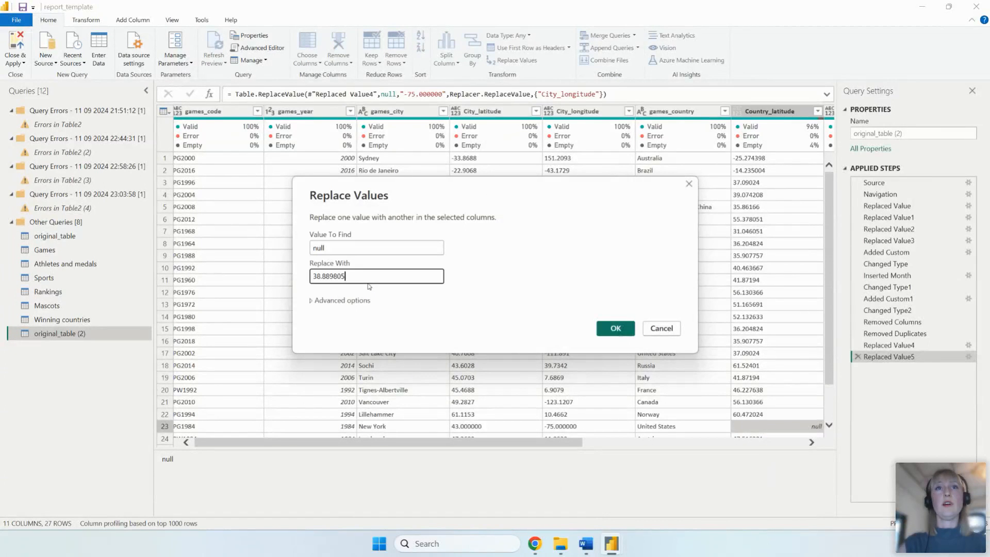
click(615, 328)
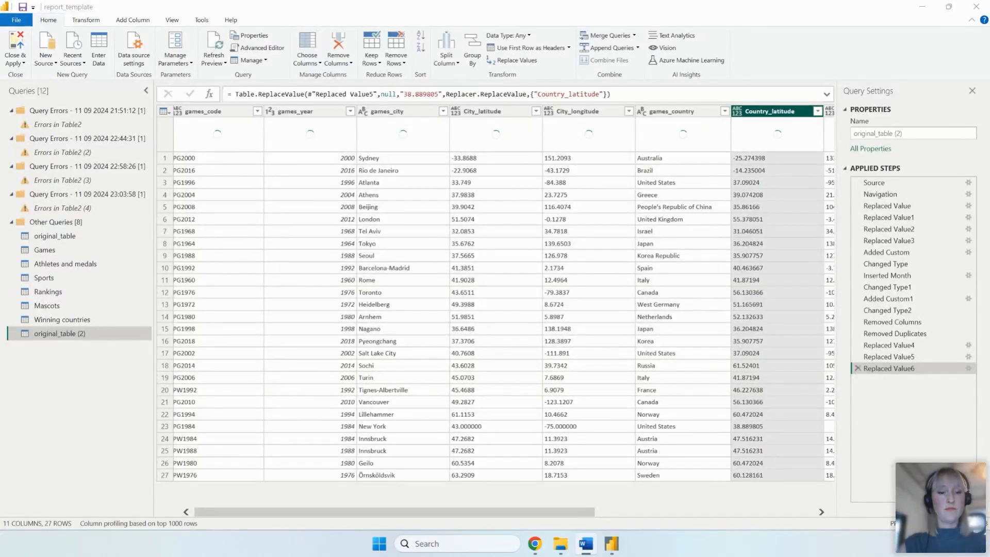
Step: Replace the null value in the Country_longitude column with -77.009056
drag(564, 510, 621, 509)
click(789, 429)
right_click(788, 429)
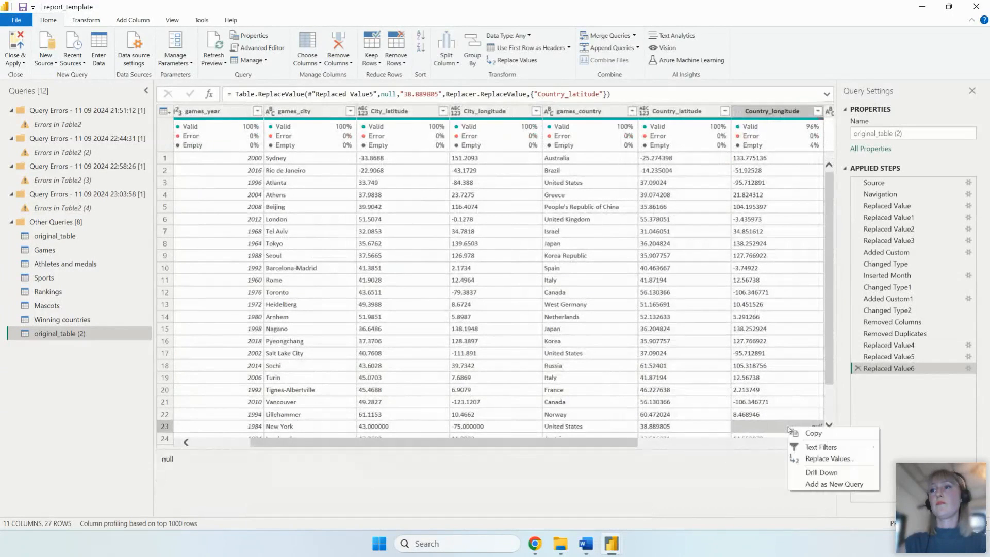
click(816, 458)
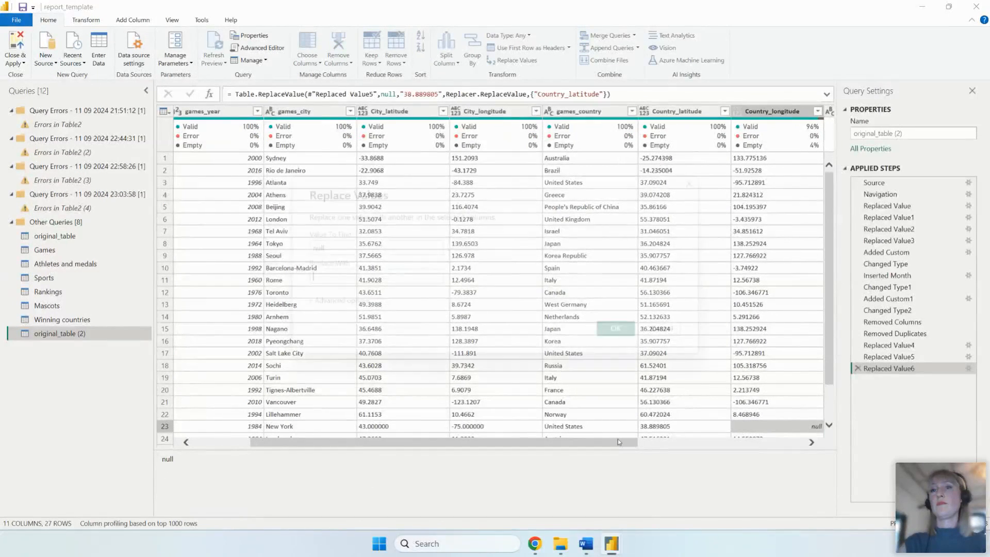
text(-77.009056)
key(BackSpace)
click(610, 337)
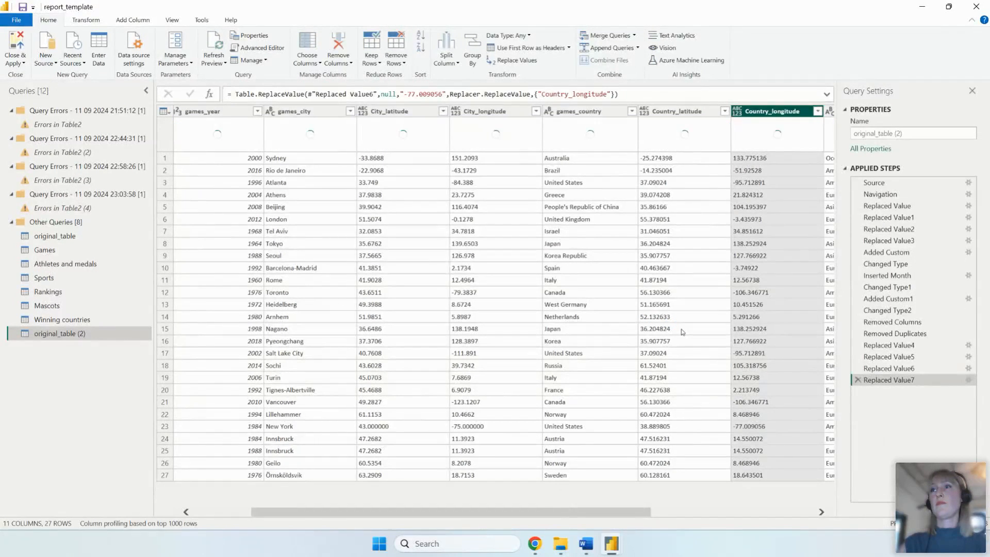
drag(581, 513, 396, 511)
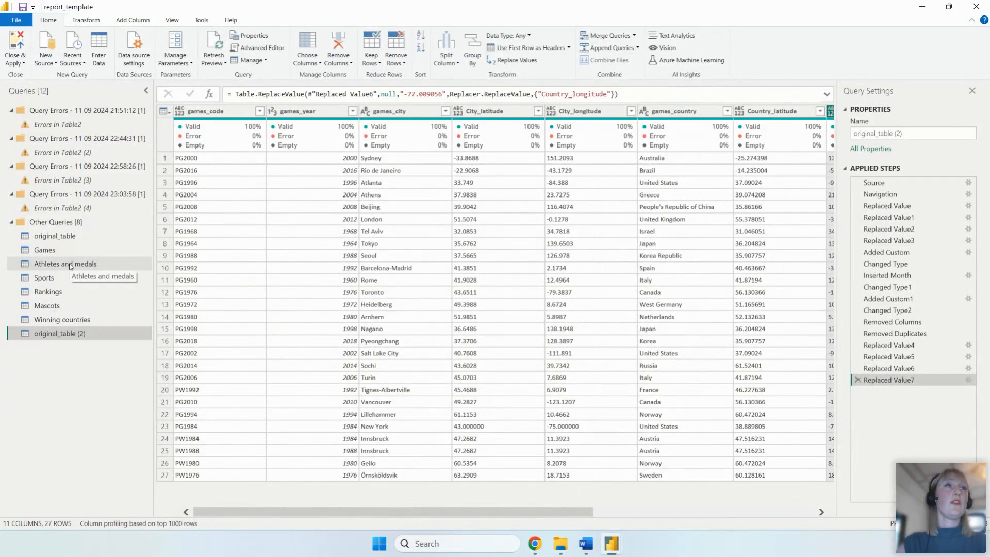
Step: Open the Sports query, refresh its preview and examine its rows and the games_sports column
click(69, 279)
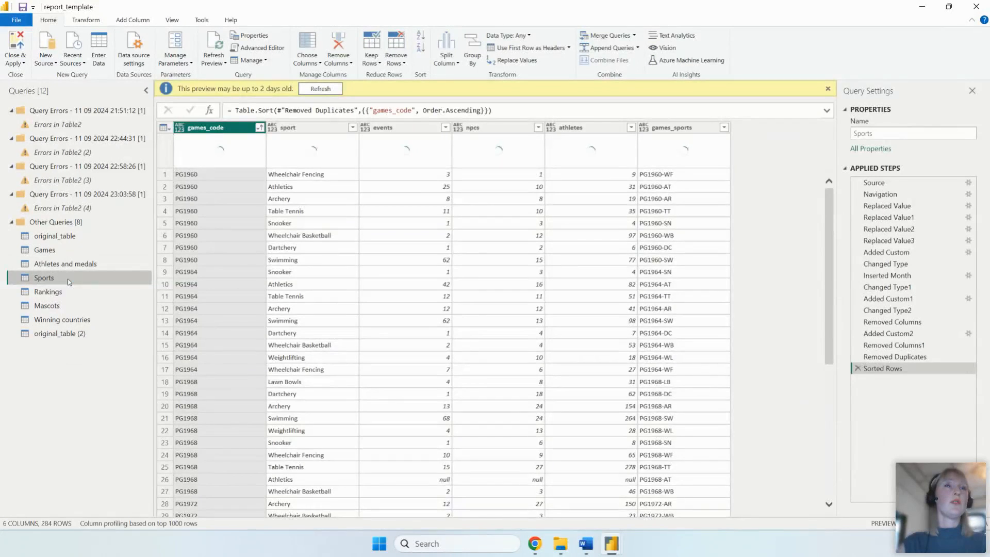
click(320, 89)
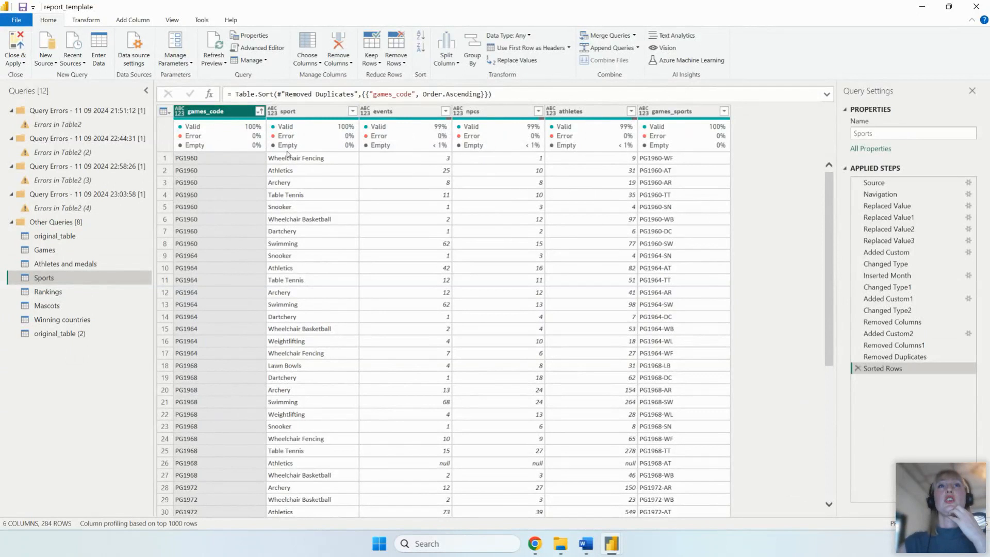
scroll(314, 423, down, 7)
scroll(313, 438, up, 7)
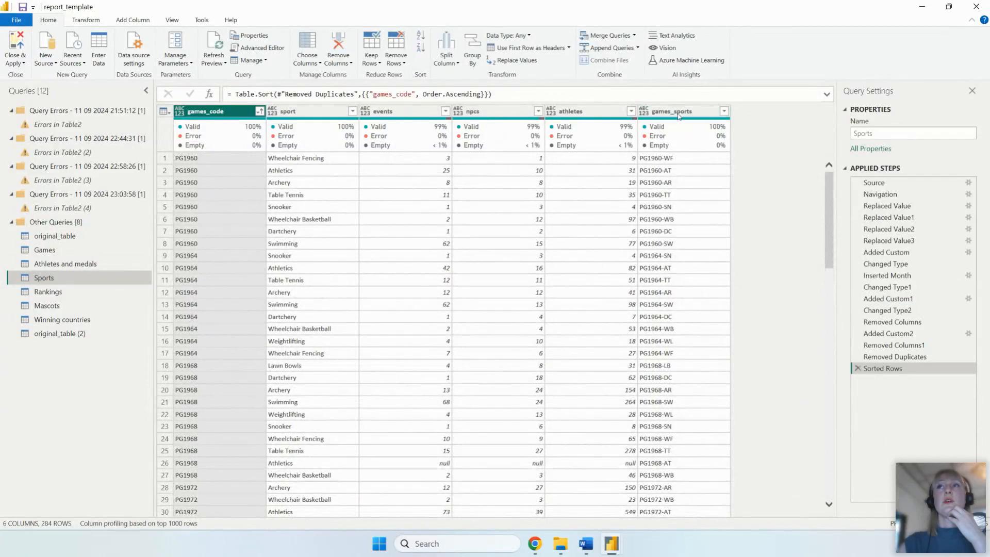
click(679, 112)
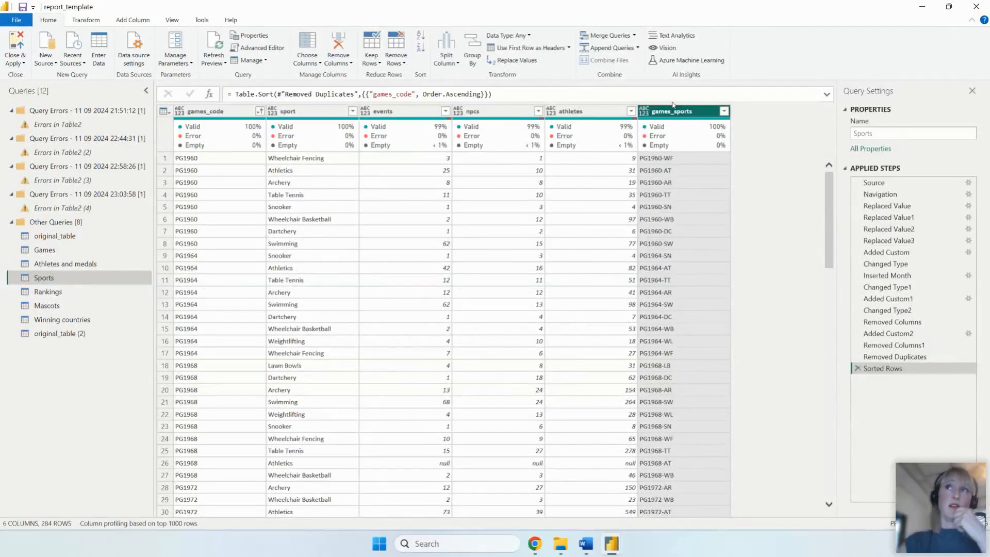
Step: Refresh the Athletes and medals query preview, and close Power Query Editor while applying the changes
click(72, 266)
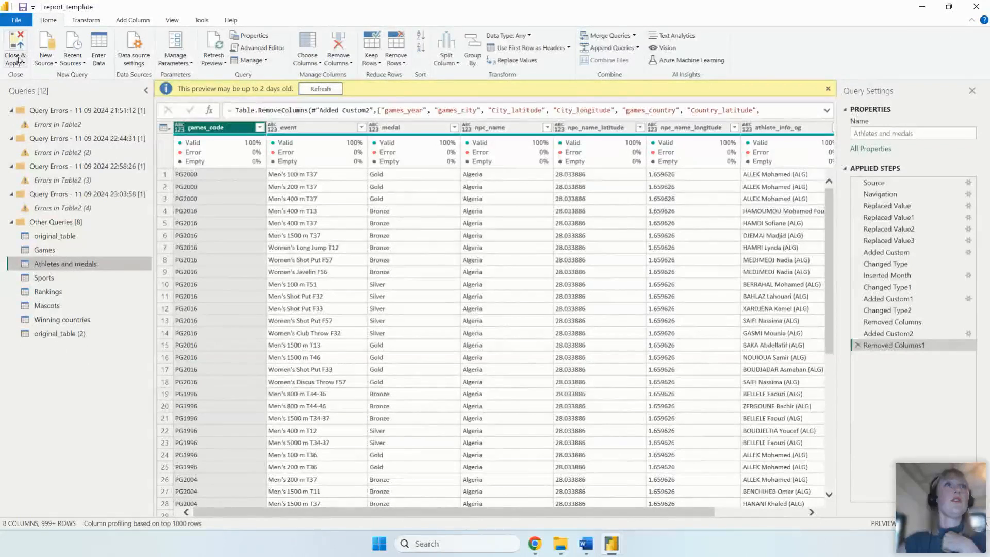
click(308, 89)
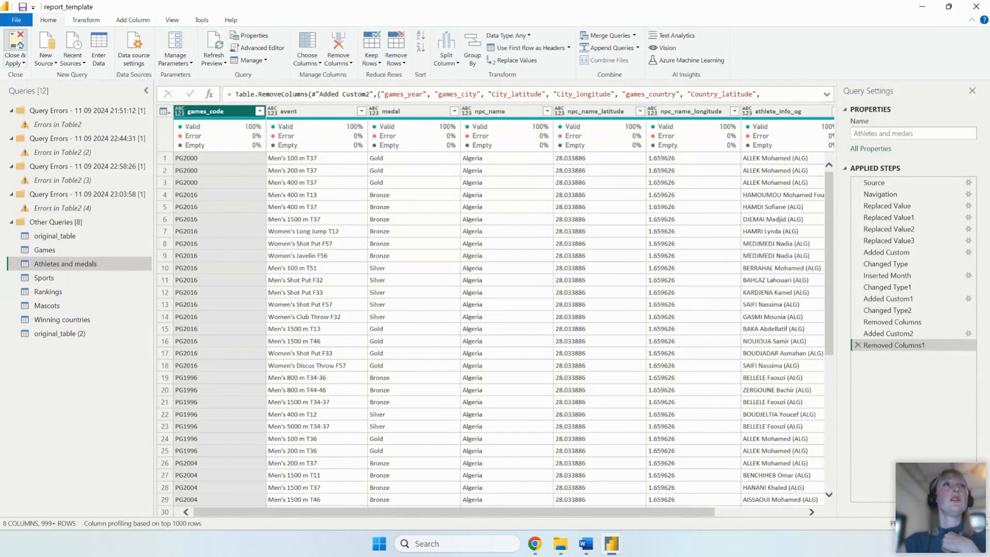
click(20, 45)
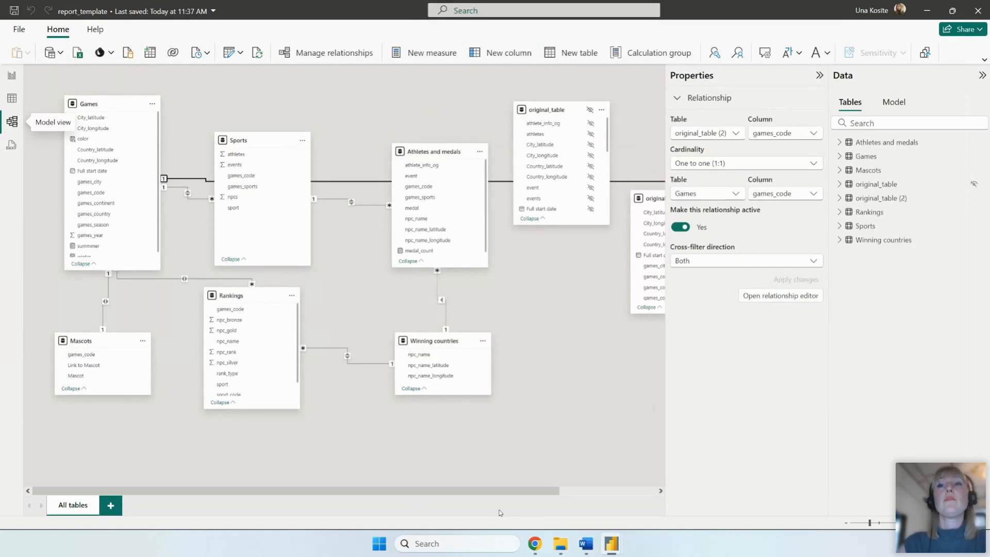
Step: Delete the games_code relationship between original_table (2) and Games in the model
drag(492, 494, 597, 491)
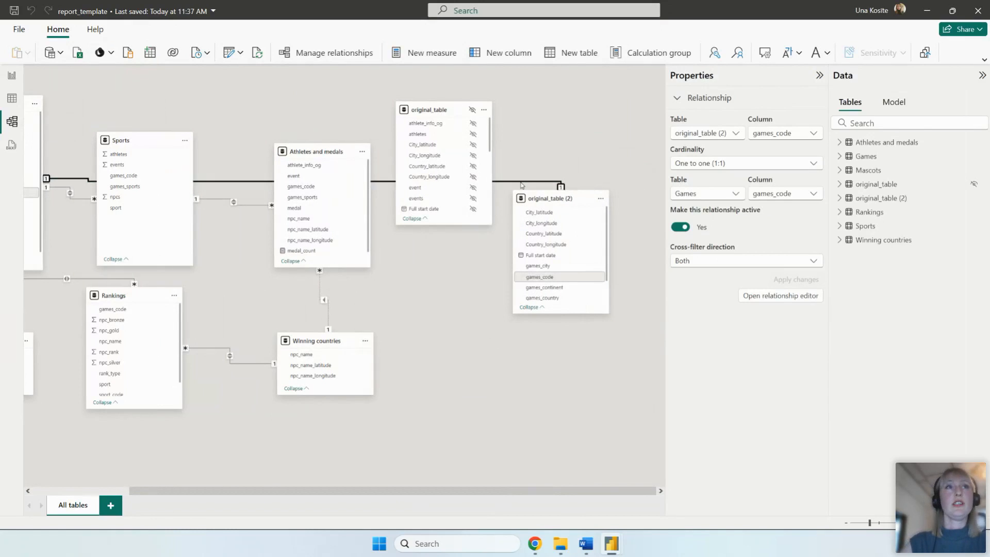
key(Delete)
click(563, 297)
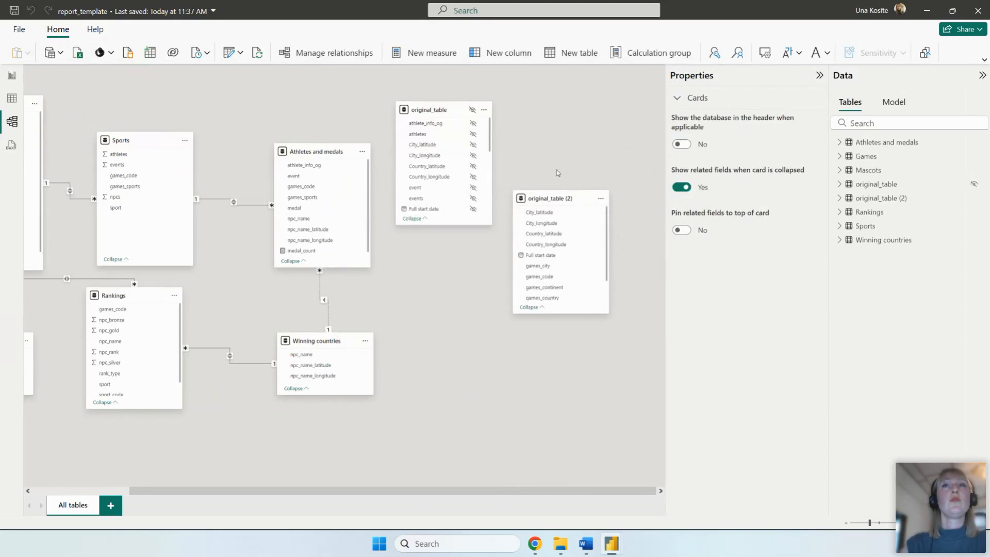
Step: Hide the original_table (2) table from the report, and switch from the model to the report view
click(601, 200)
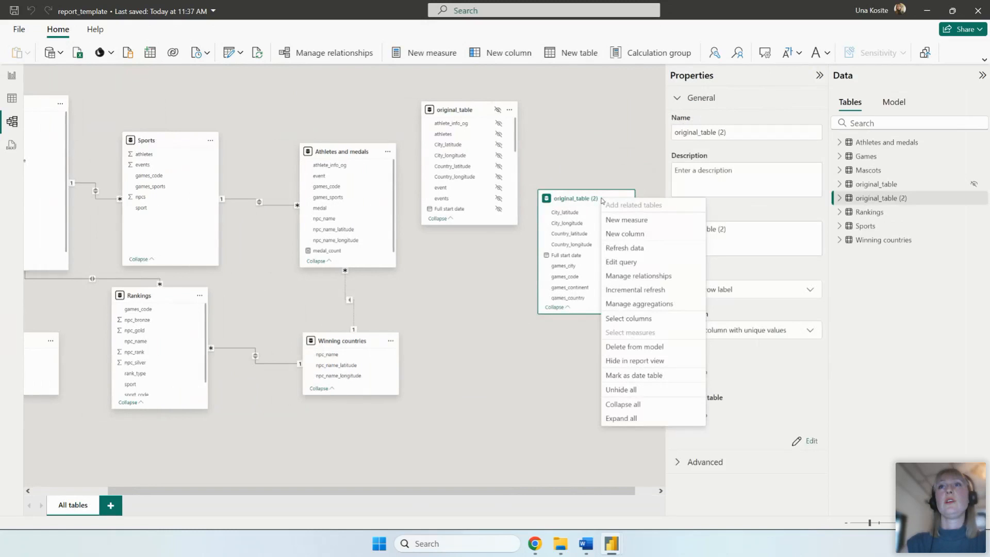
key(Escape)
click(615, 201)
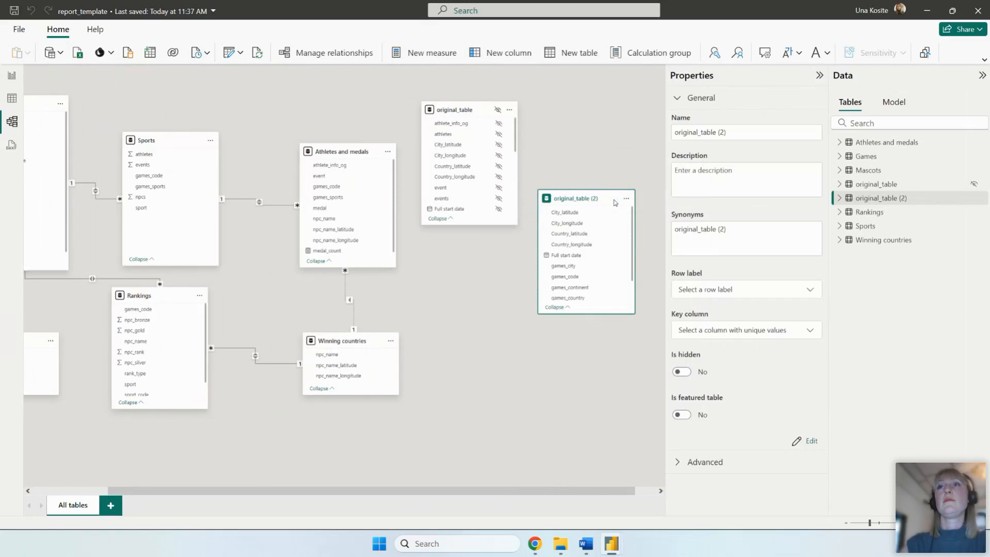
drag(403, 494, 287, 497)
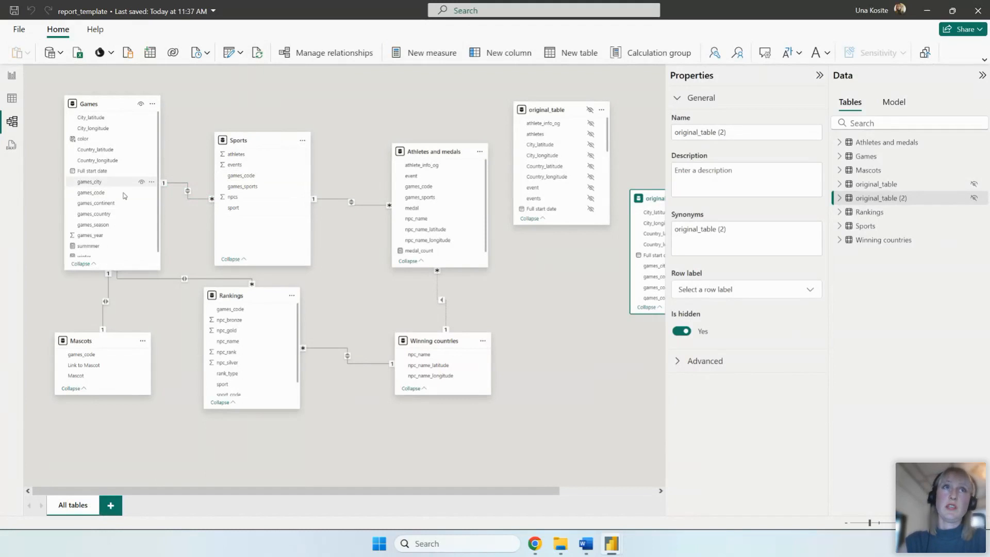
click(12, 76)
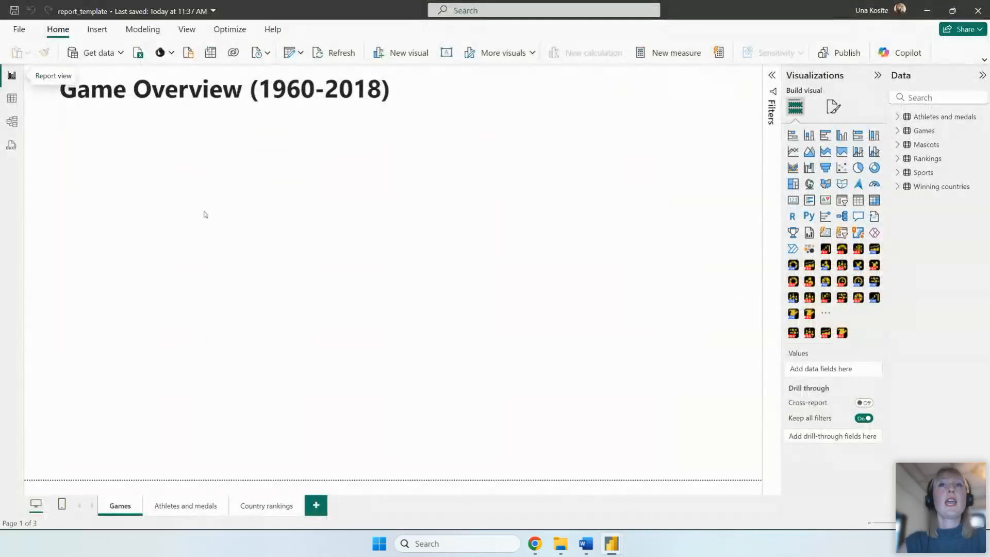
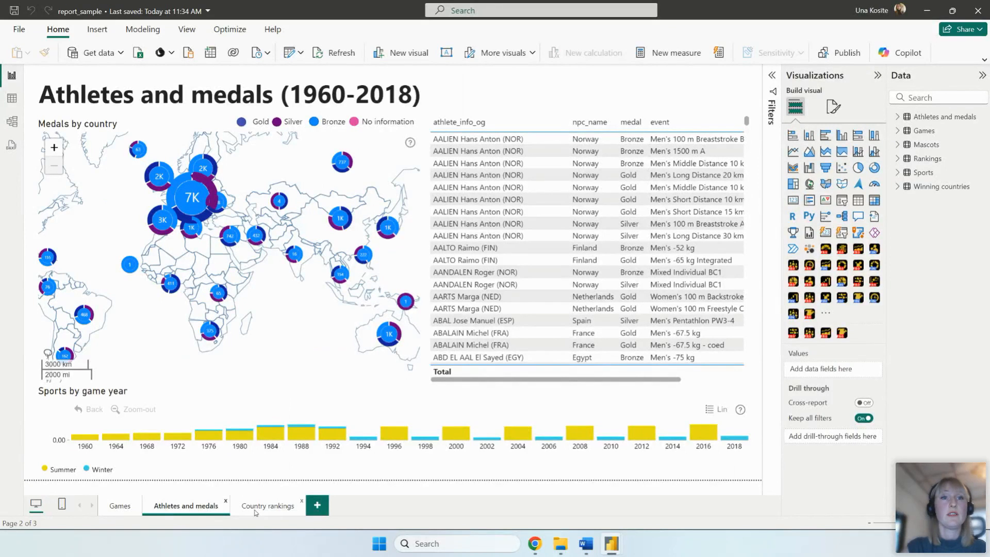
Step: Show the Country rankings and Games pages of report_sample, and switch to the untitled Power BI report containing Table2
click(255, 510)
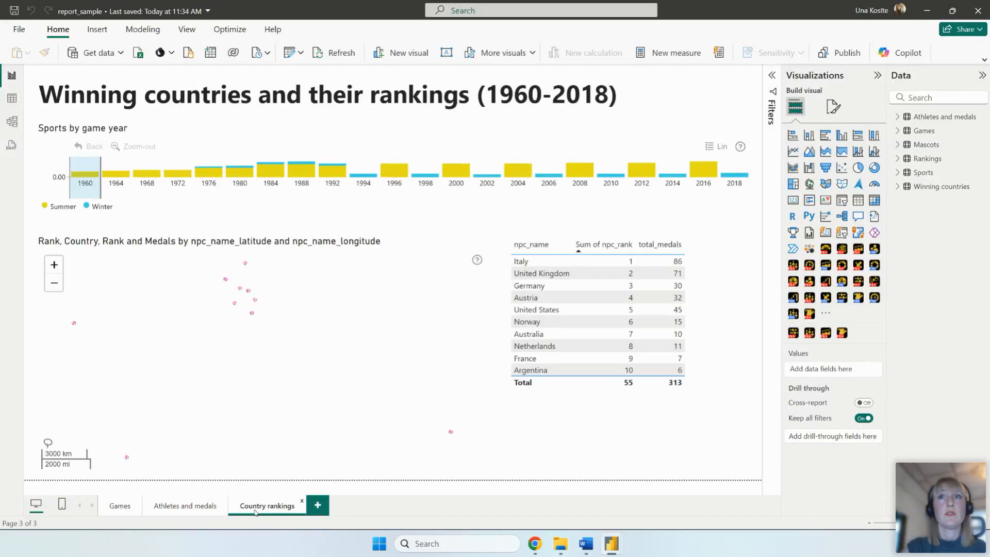
click(120, 506)
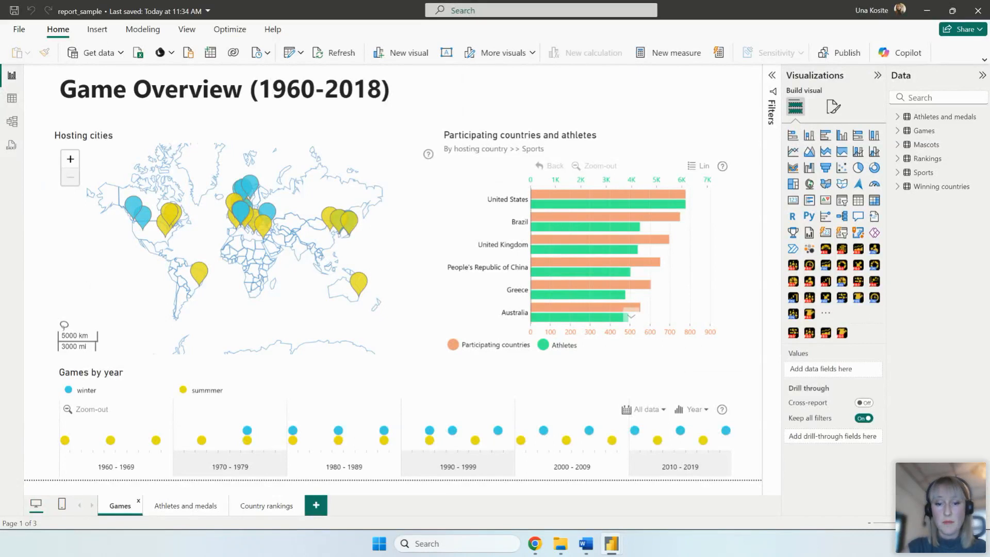
click(611, 543)
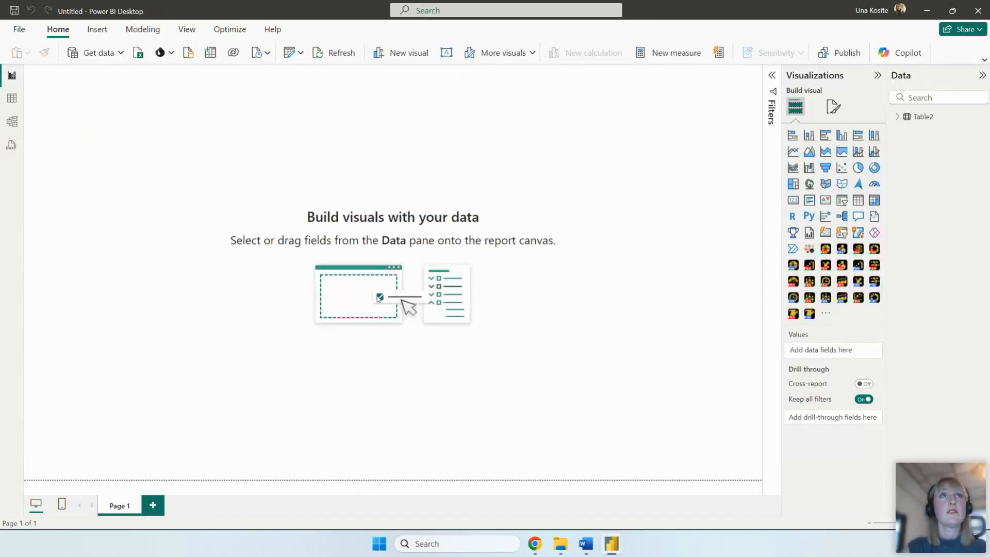
Step: Switch to the report_template report and show the Games page in report view
mouse_move(609, 541)
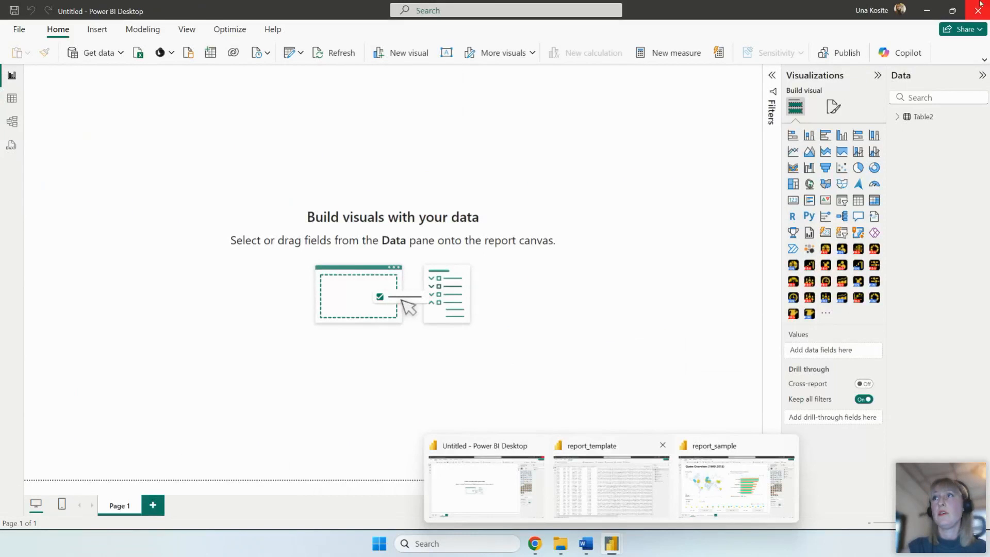
click(612, 478)
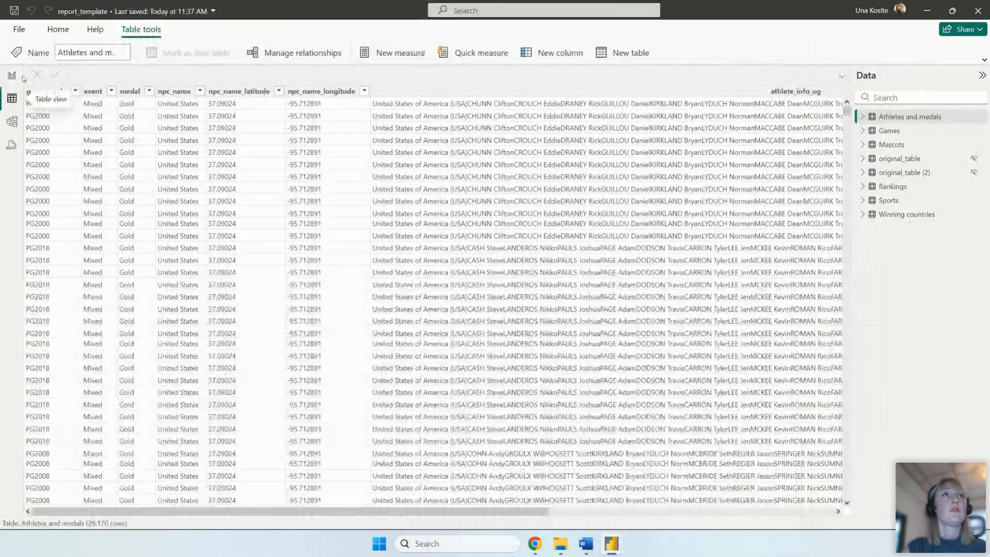
click(13, 77)
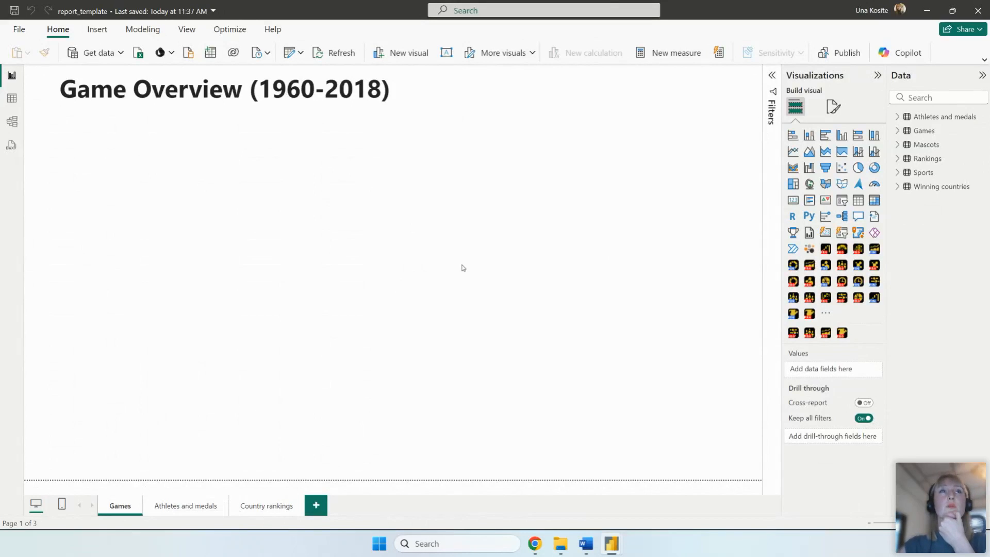
drag(0, 30, 0, 21)
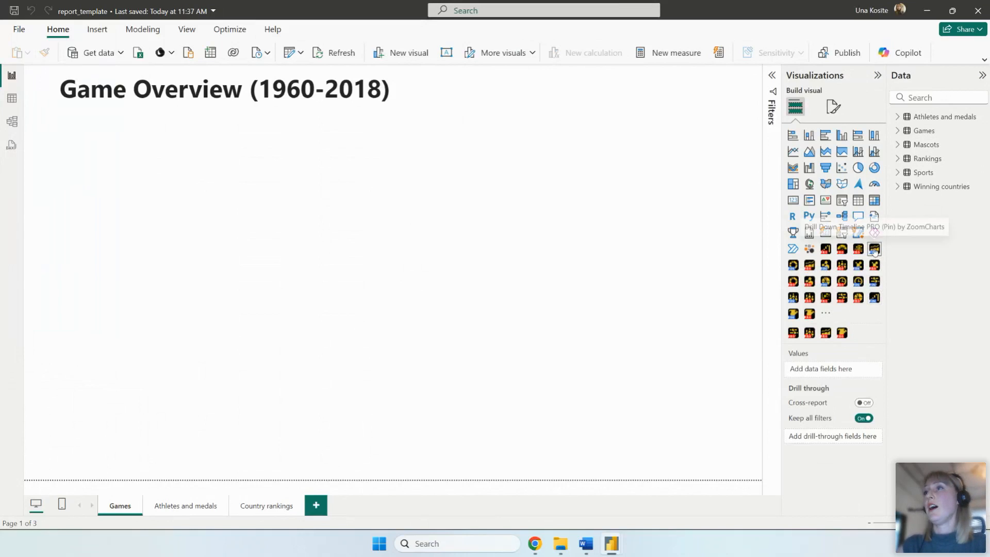
Step: Add a Drill Down Timeline PRO (Filter) visual to the Games page, enlarged and placed in the page's lower left area
click(826, 334)
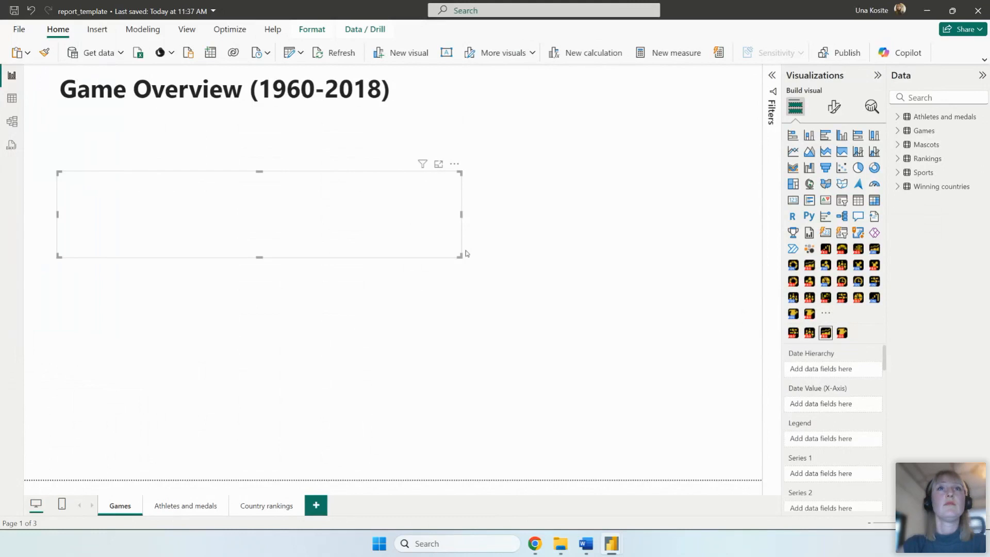
drag(459, 255, 486, 307)
drag(482, 166, 465, 287)
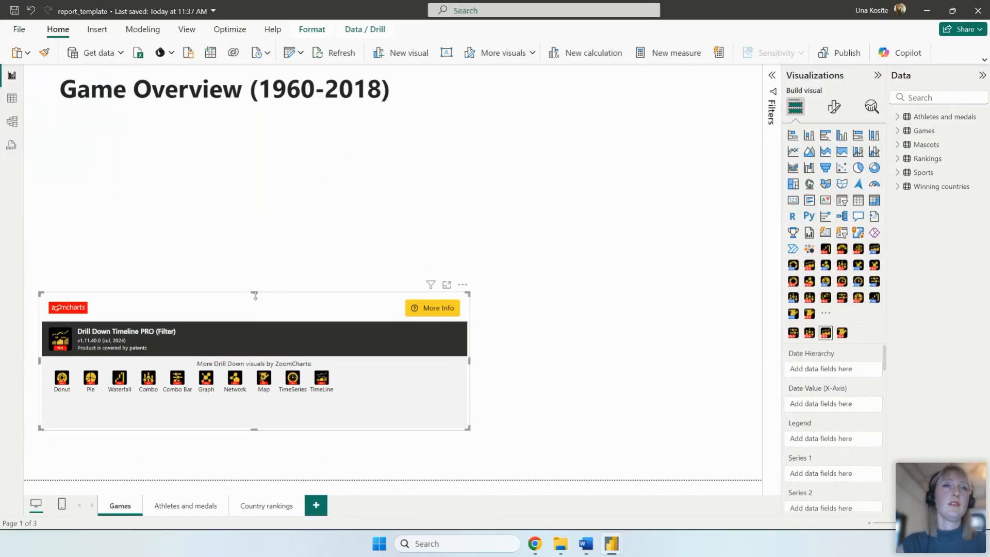
drag(253, 295, 258, 293)
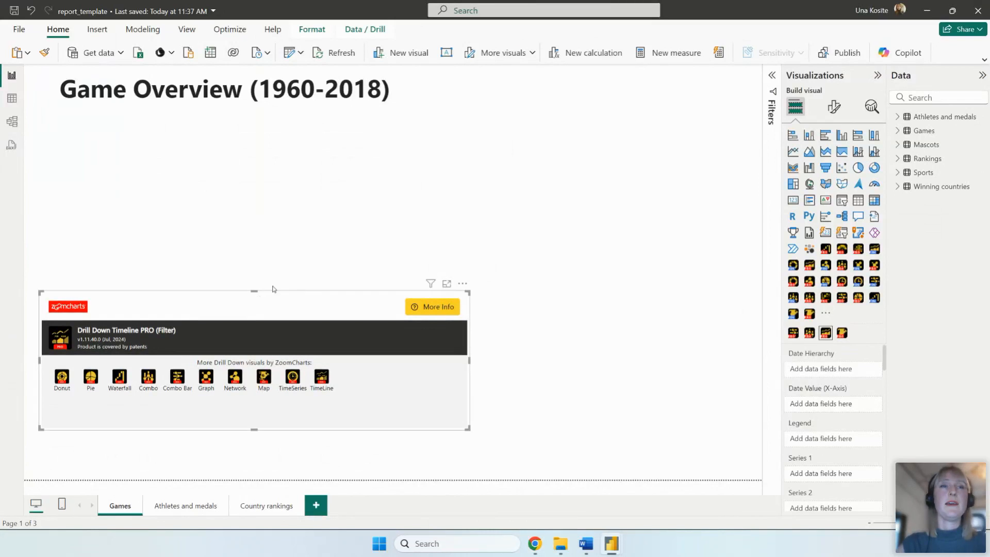
Step: Add the Games table's Full start date hierarchy to the timeline's Date Hierarchy, and remove the Quarter level
click(899, 131)
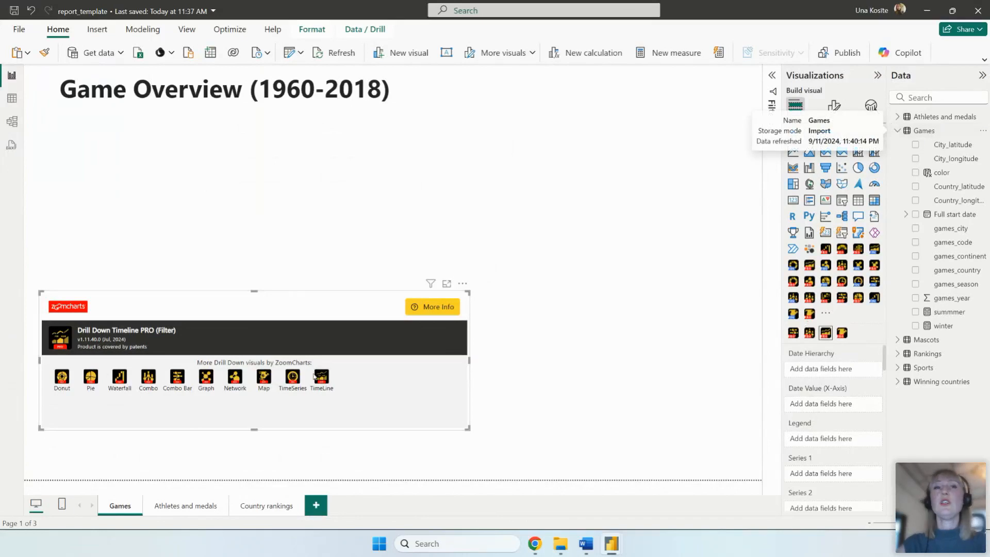
click(250, 287)
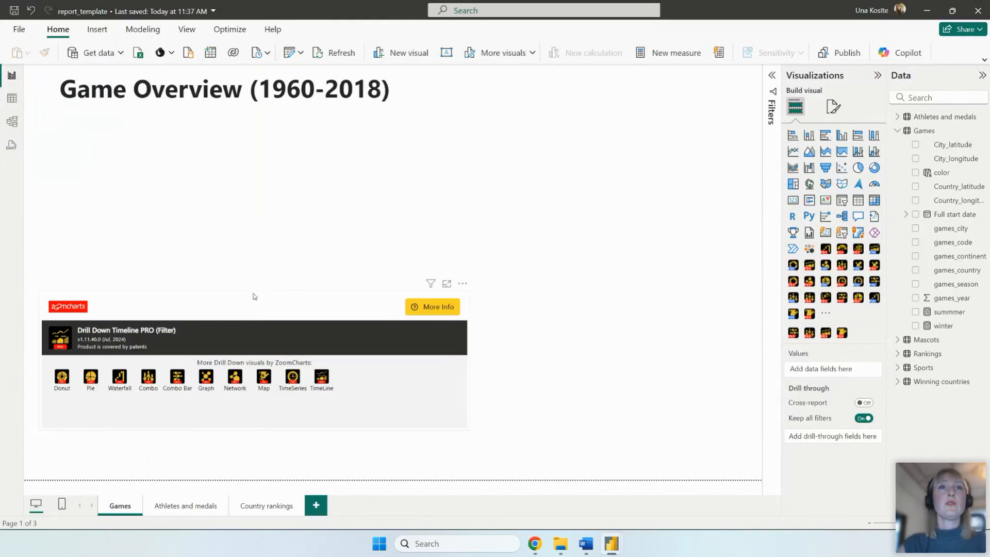
click(254, 297)
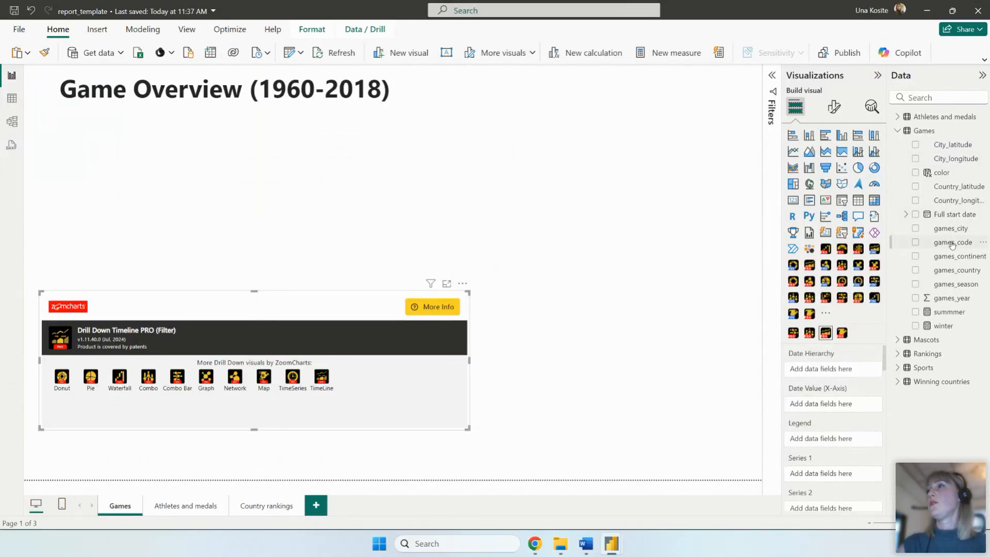
click(907, 215)
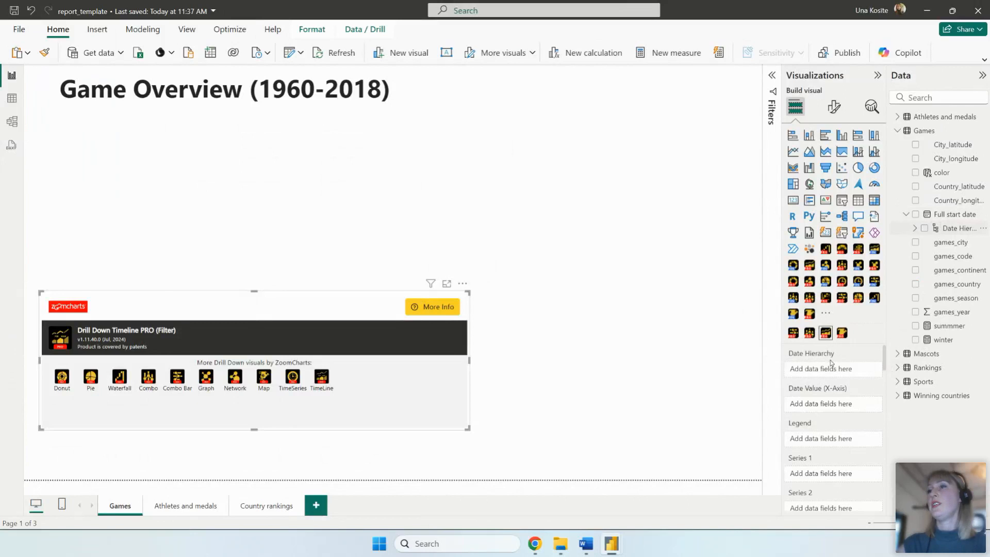
drag(831, 363, 831, 367)
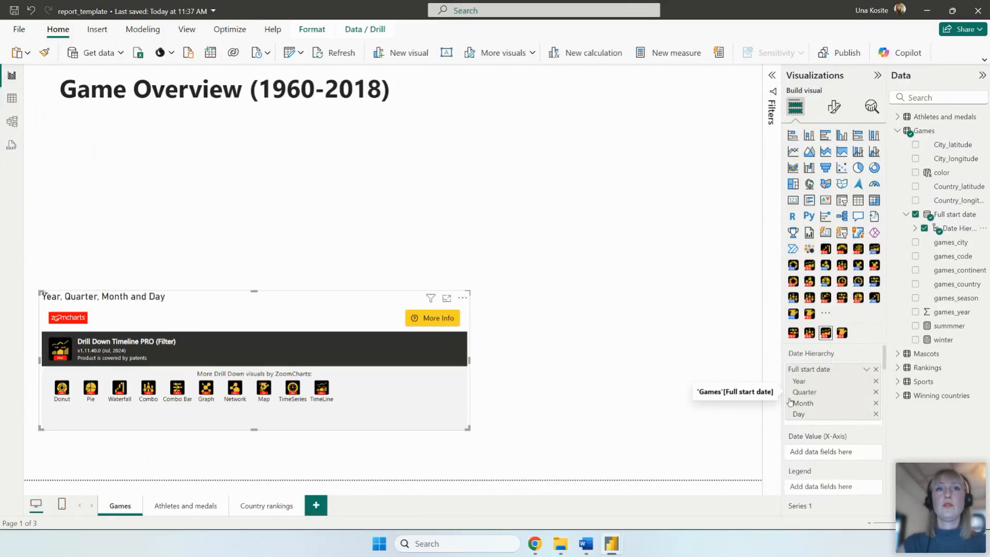
click(876, 392)
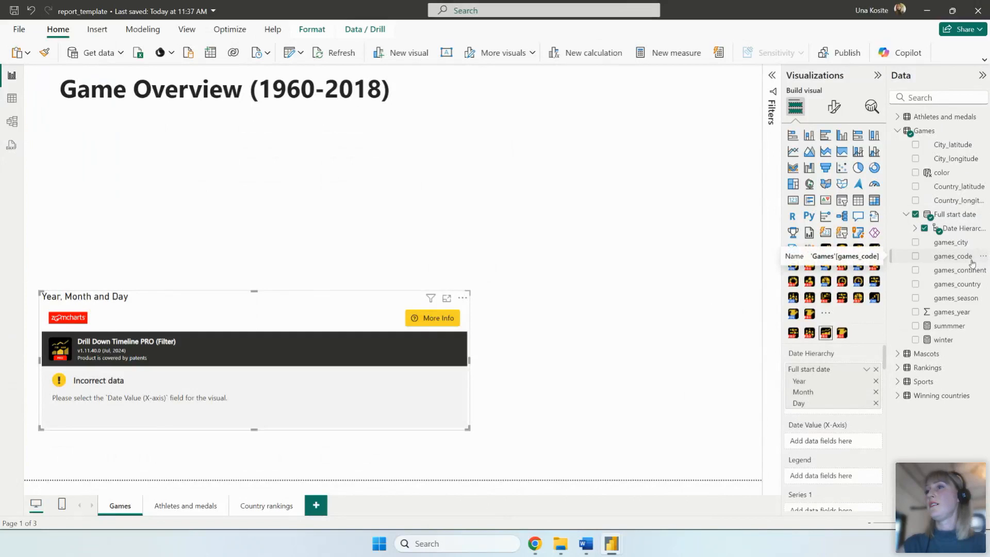
Step: Use Full start date as the timeline's Date Value (X-Axis)
drag(955, 214, 842, 442)
scroll(845, 433, down, 3)
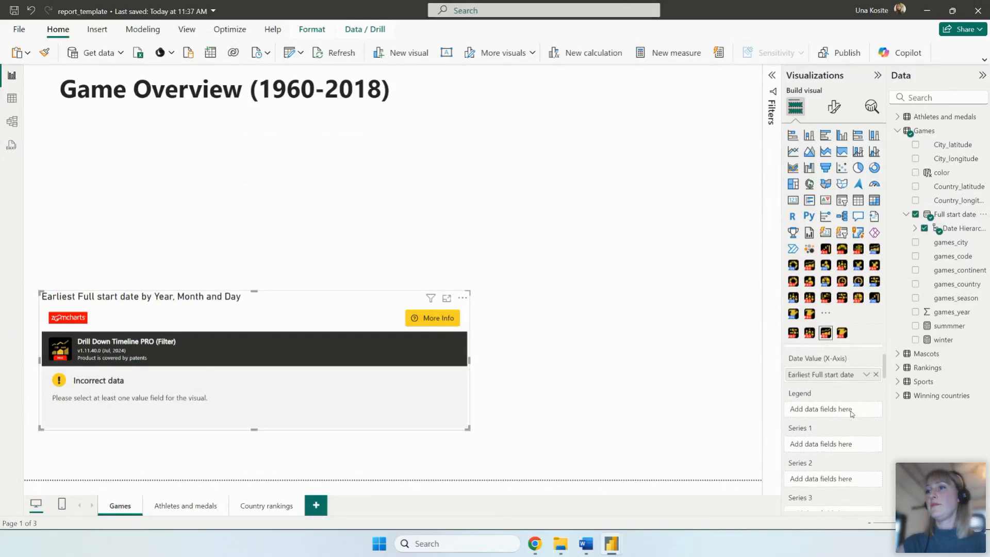
scroll(851, 414, up, 2)
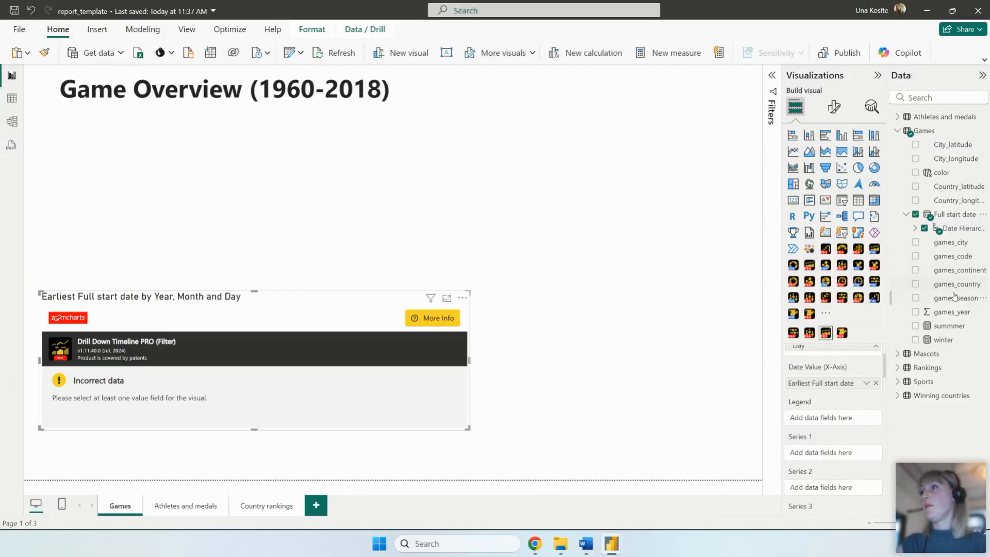
Step: Plot games_code as Series 1 of the timeline, aggregated by Count
drag(953, 256, 844, 457)
click(867, 453)
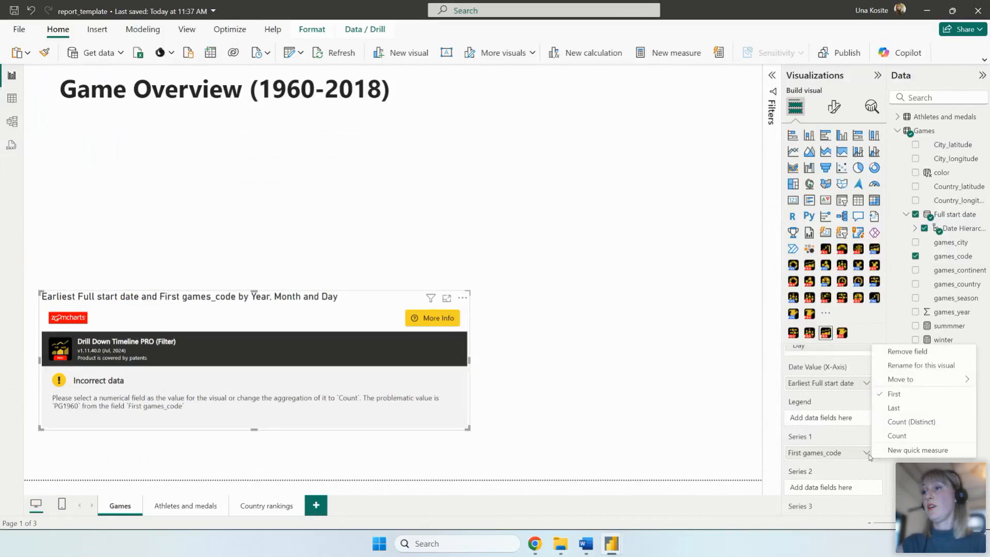
click(897, 436)
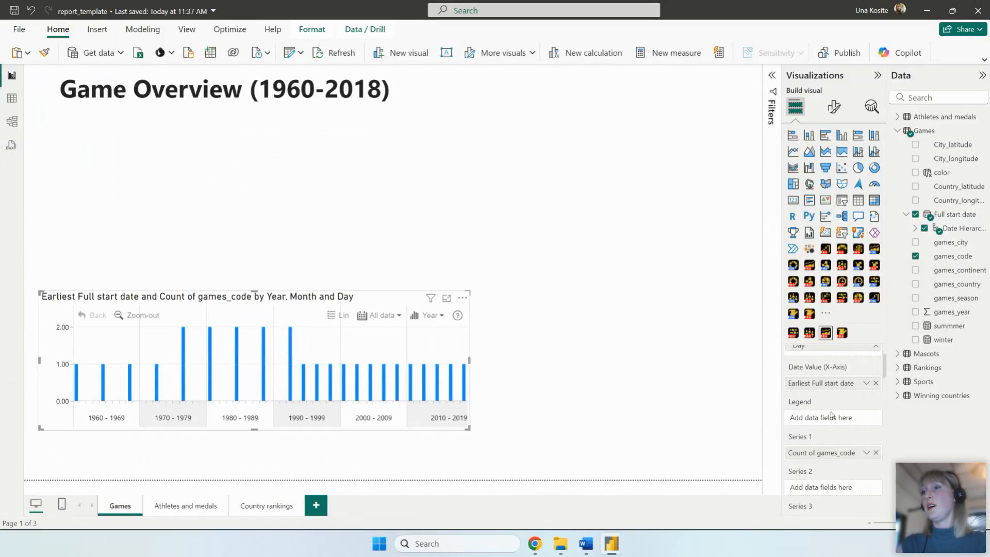
Step: Try games_season as the timeline's legend, and remove both the legend and the games_code series
drag(947, 303, 833, 422)
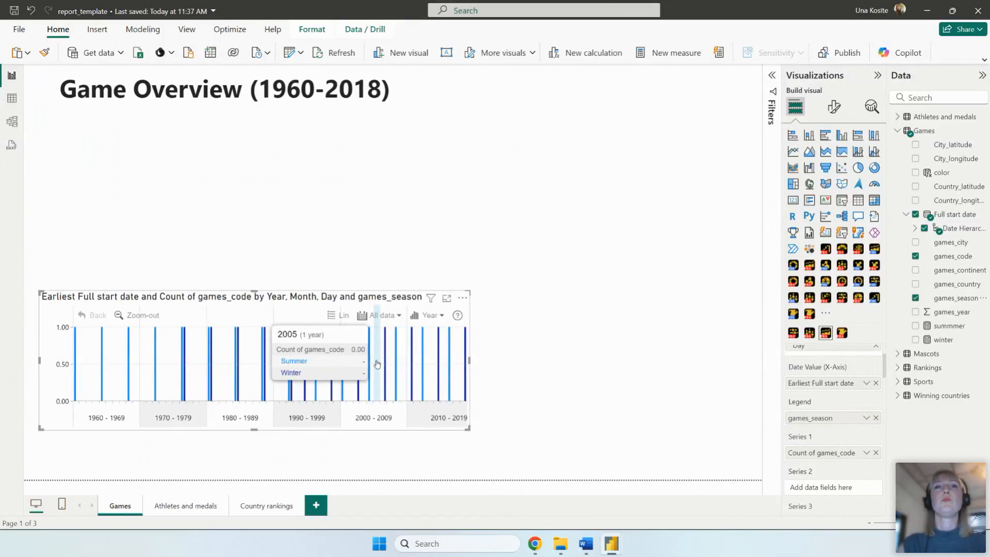
click(876, 418)
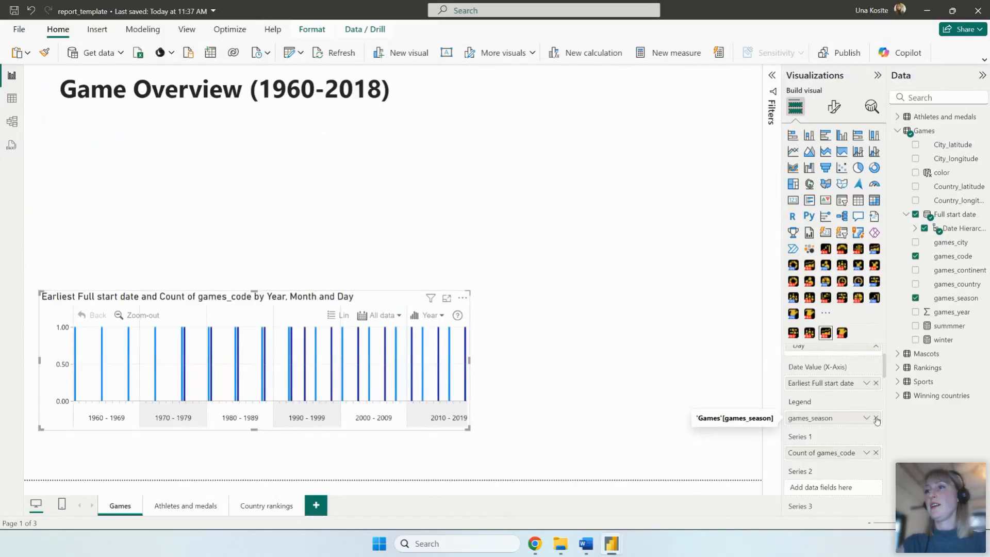
click(876, 453)
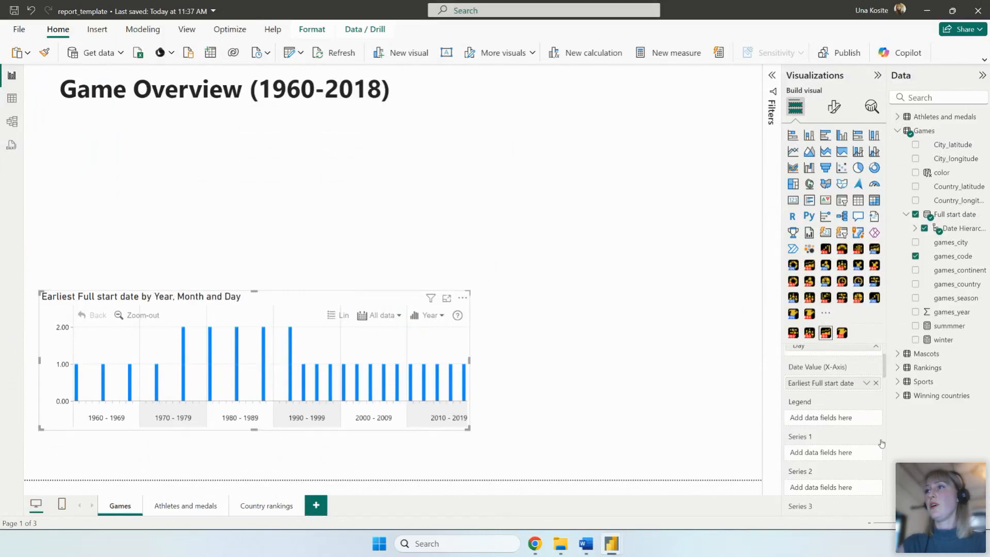
Step: Add the winter measure as Series 1 and the summmer measure as Series 2 of the timeline
click(954, 341)
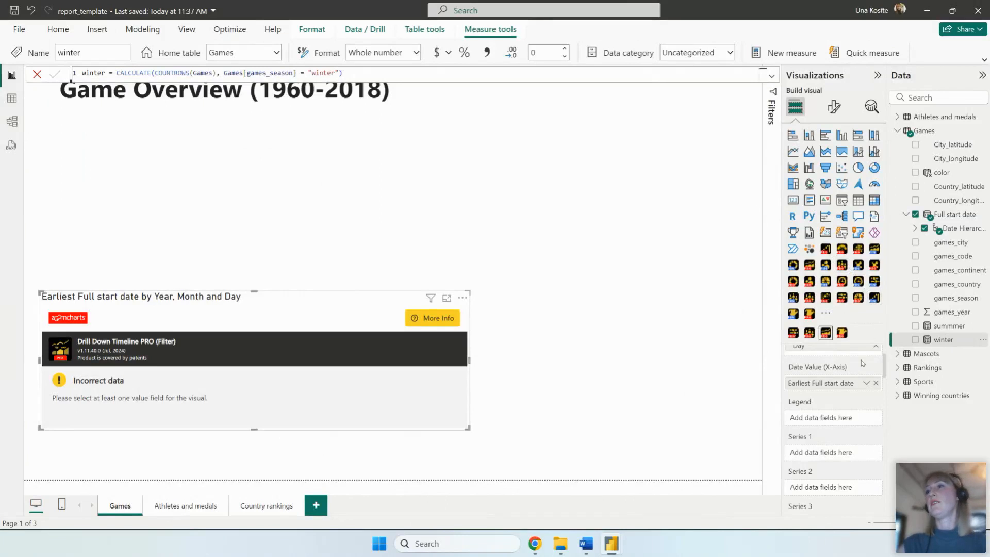
drag(958, 341, 847, 457)
scroll(849, 401, down, 2)
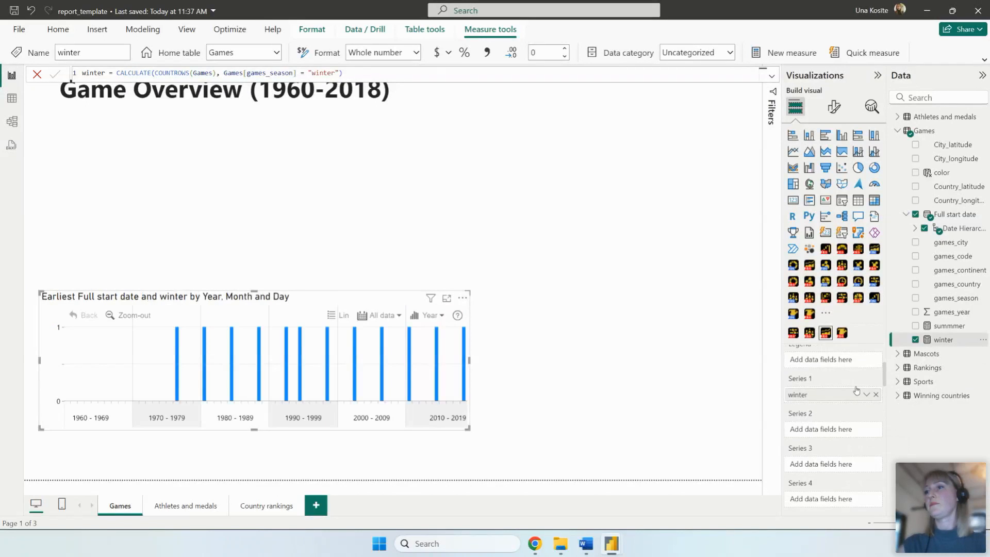
drag(949, 326, 838, 430)
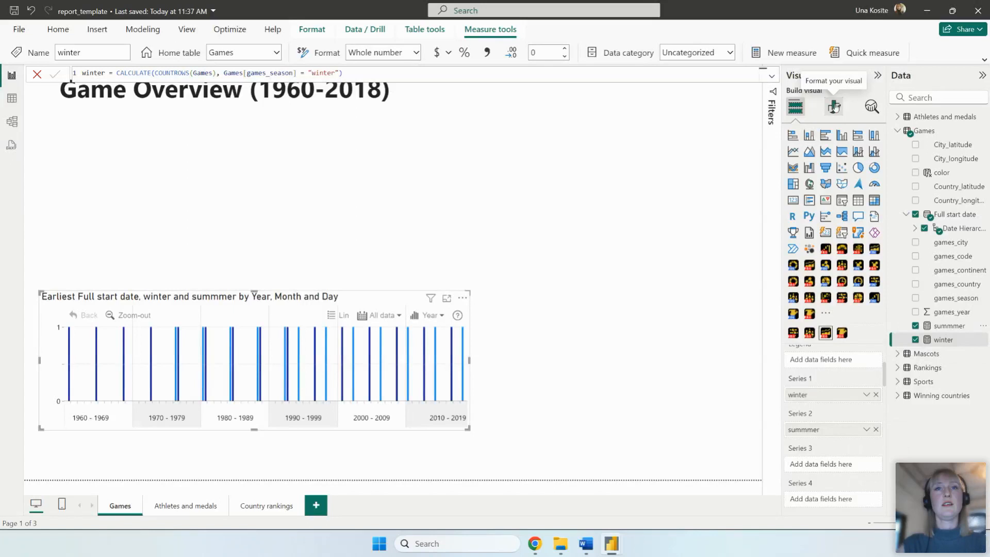
Step: Enable customization of the timeline's winter series in its Series 1 configuration, and set the series type to Line
click(833, 107)
scroll(832, 392, down, 5)
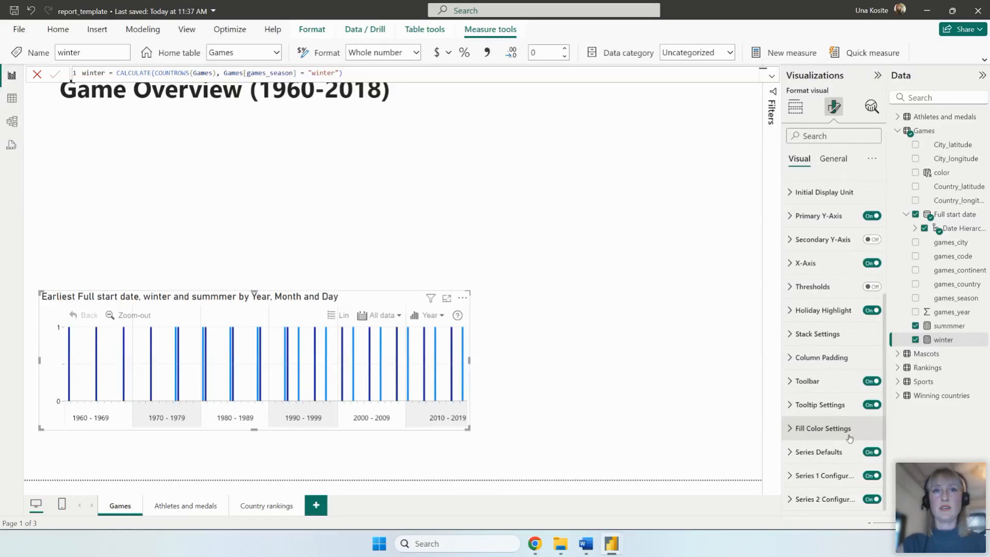
click(830, 476)
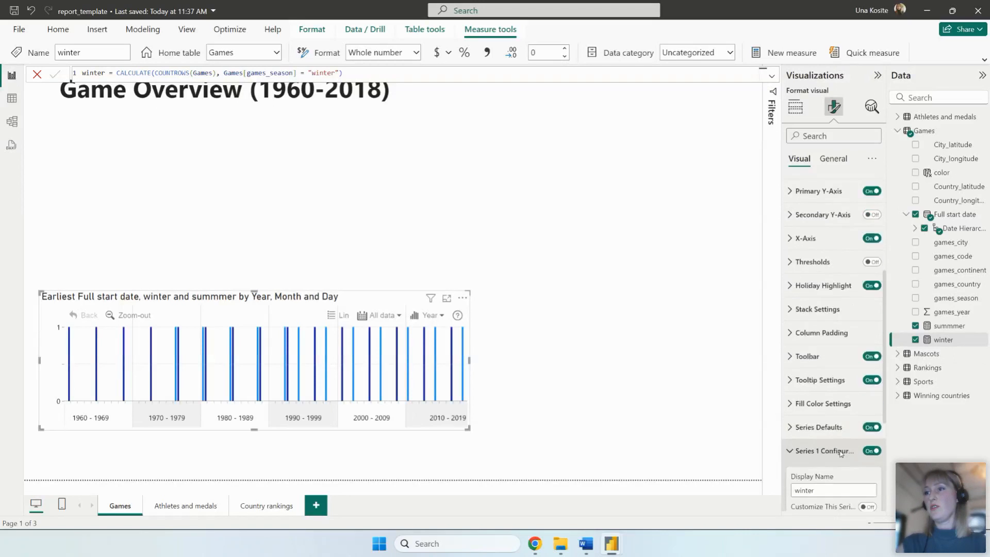
click(821, 345)
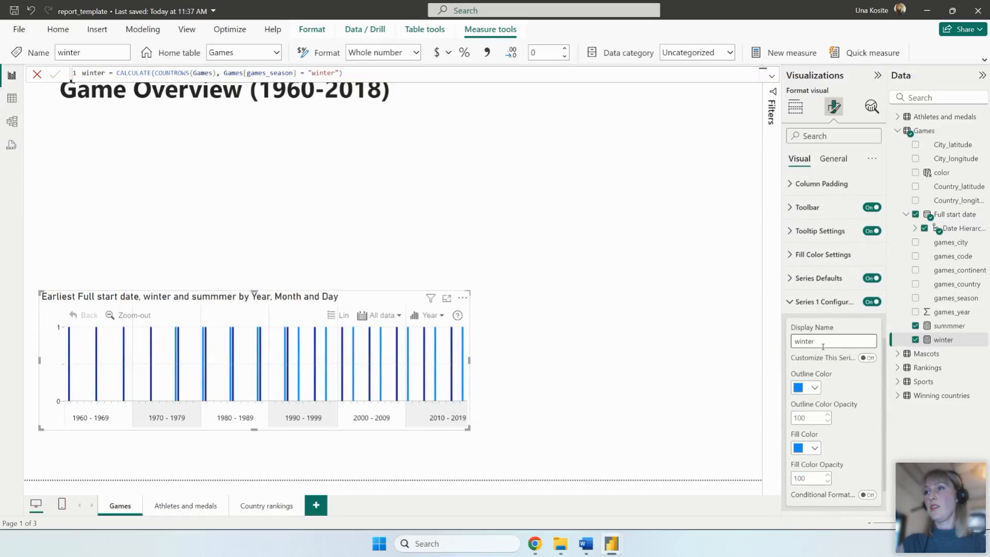
click(866, 358)
scroll(856, 397, down, 1)
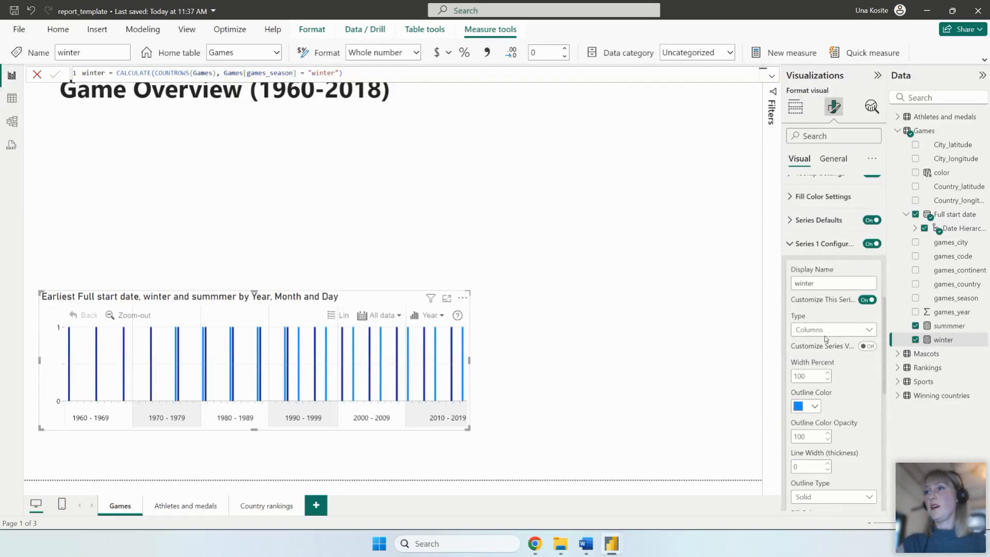
click(825, 334)
click(824, 358)
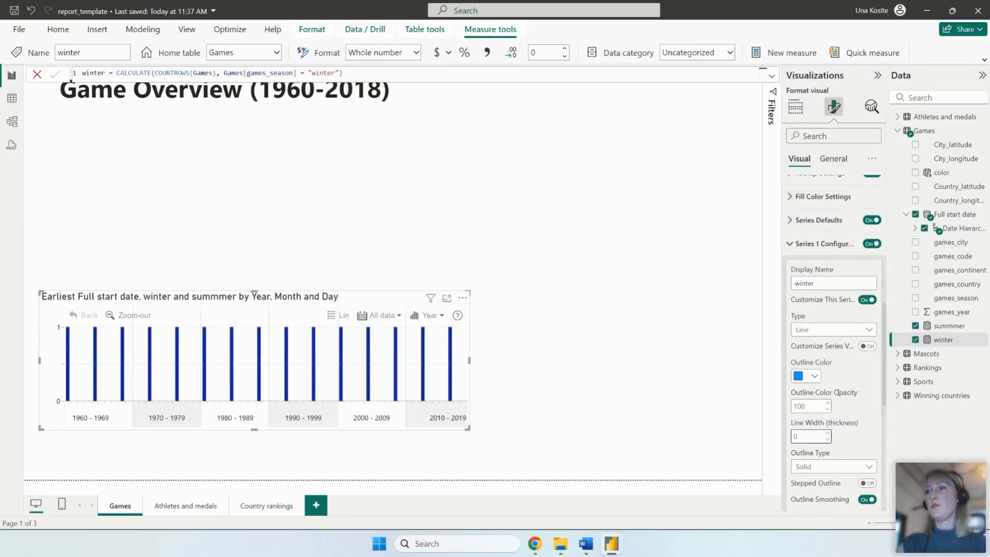
Step: Set the winter series' outline marker to Circle
scroll(846, 379, down, 3)
scroll(846, 381, down, 1)
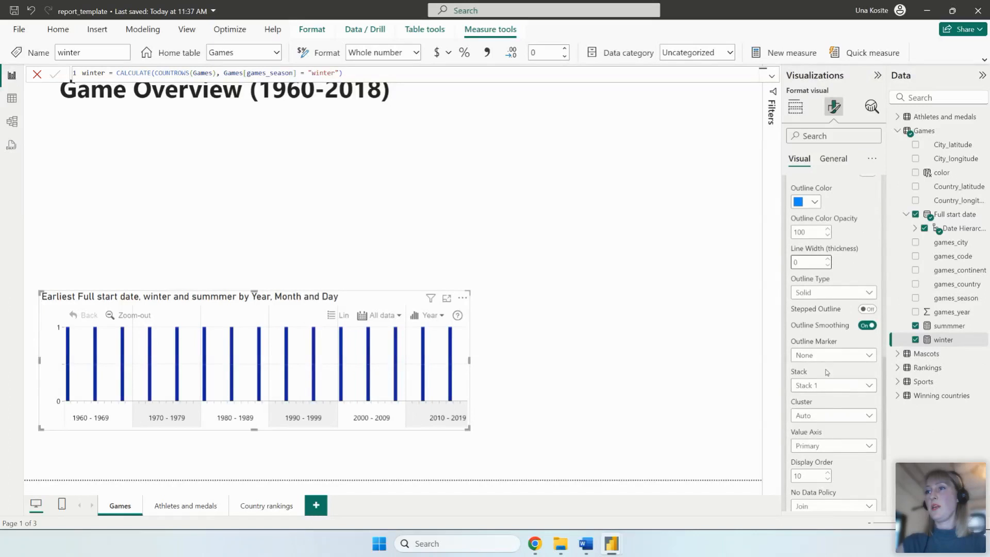
click(824, 355)
click(820, 383)
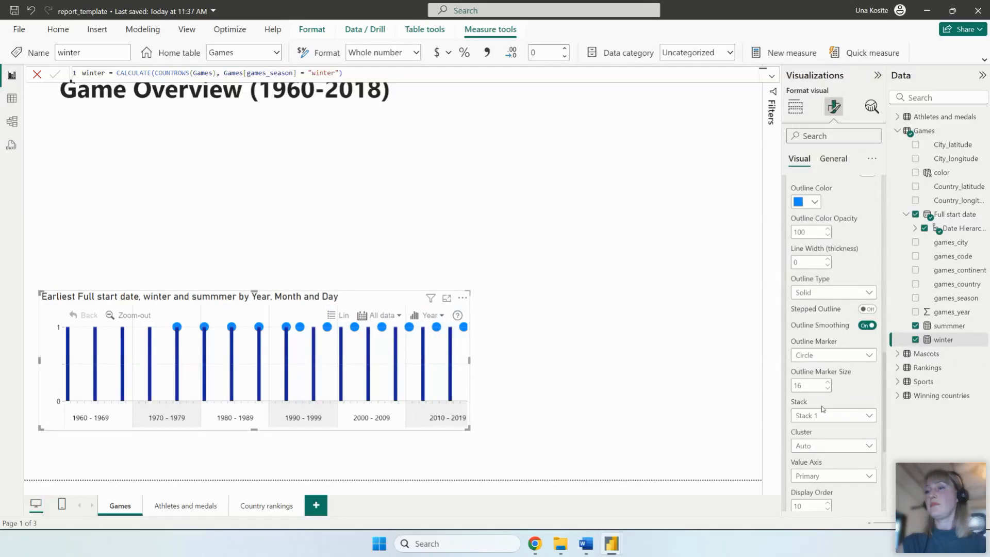
Step: Give the winter series a custom turquoise outline color, #51F3E5
scroll(823, 409, up, 1)
scroll(823, 409, up, 3)
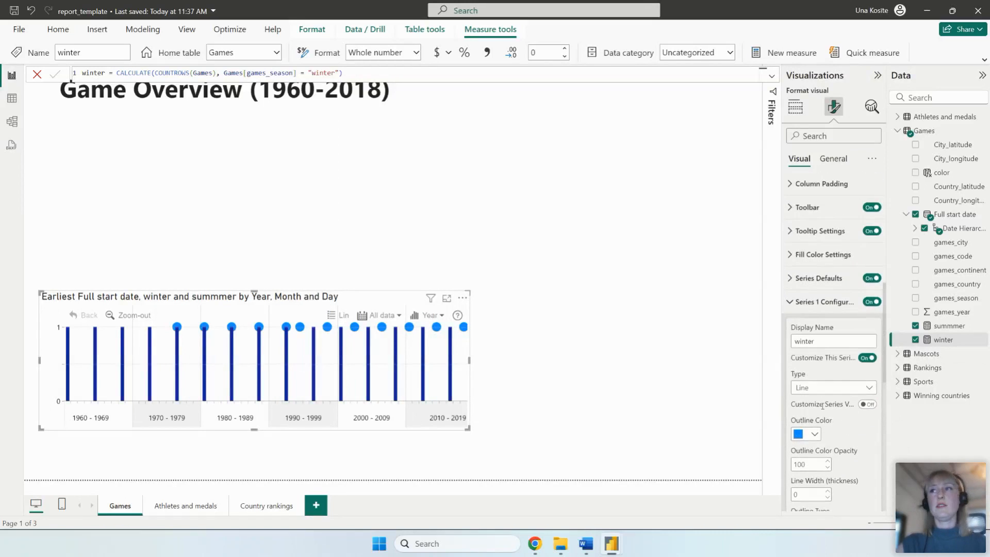
click(814, 436)
click(839, 408)
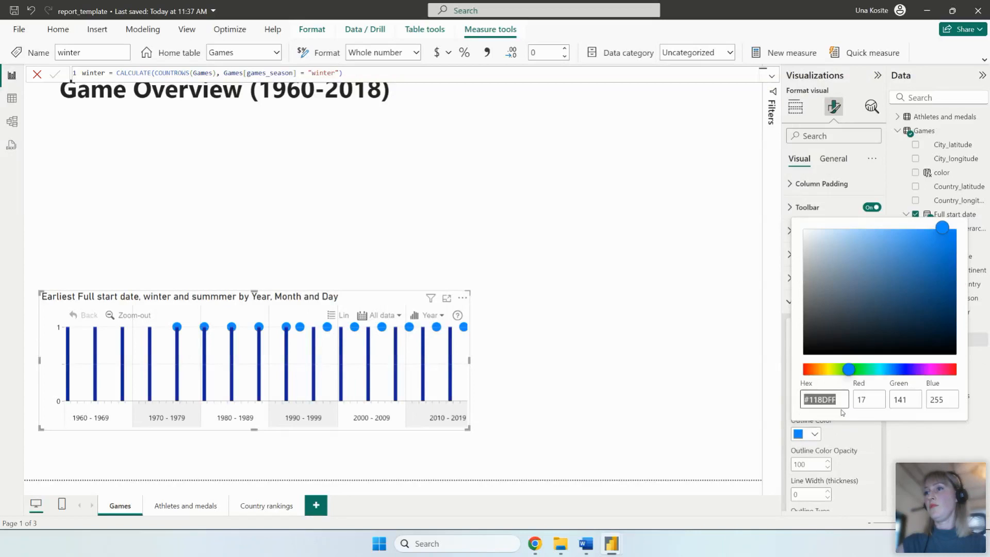
click(879, 372)
drag(938, 234, 902, 235)
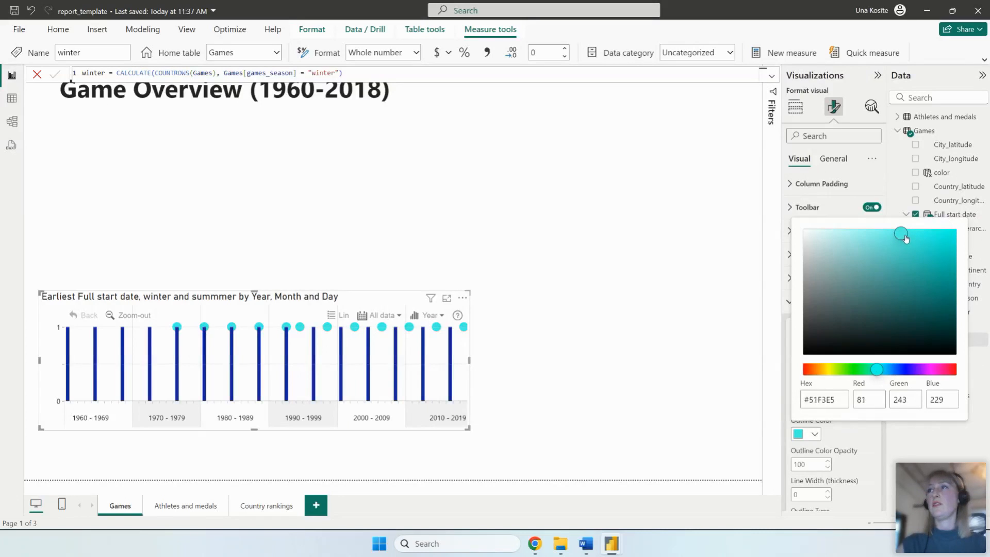
click(846, 434)
Step: Enable customization of the summmer series in its Series 2 configuration, and set the series type to Line
scroll(858, 402, down, 1)
click(818, 255)
click(839, 497)
scroll(840, 420, down, 4)
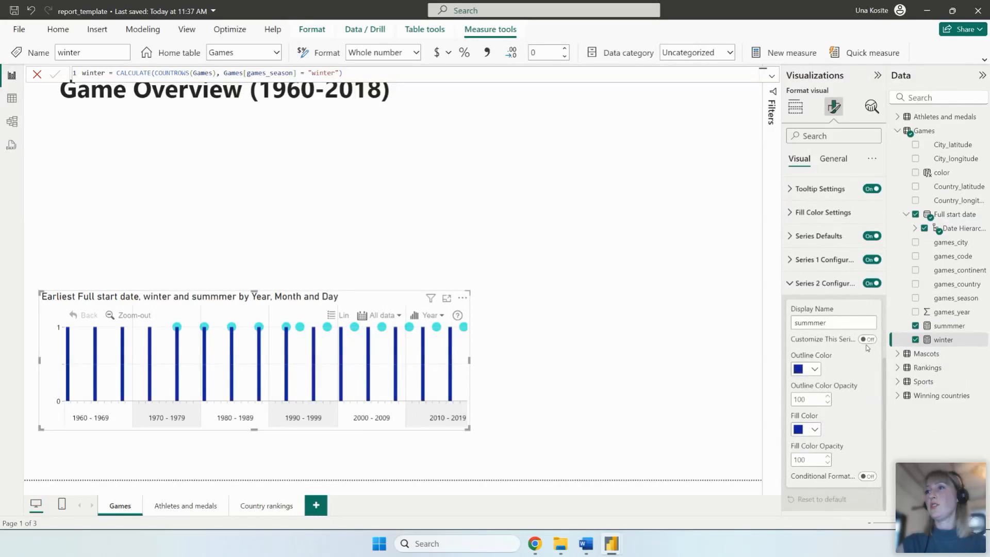
click(867, 341)
click(838, 373)
click(837, 397)
Step: Set the summmer series' line width to 0 and its outline marker to Circle
scroll(836, 398, down, 3)
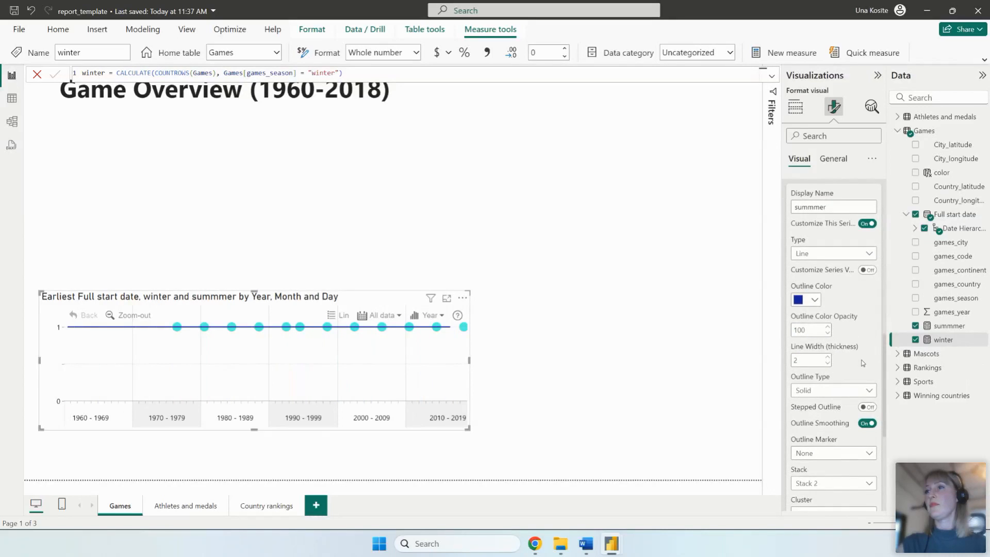
scroll(863, 363, down, 2)
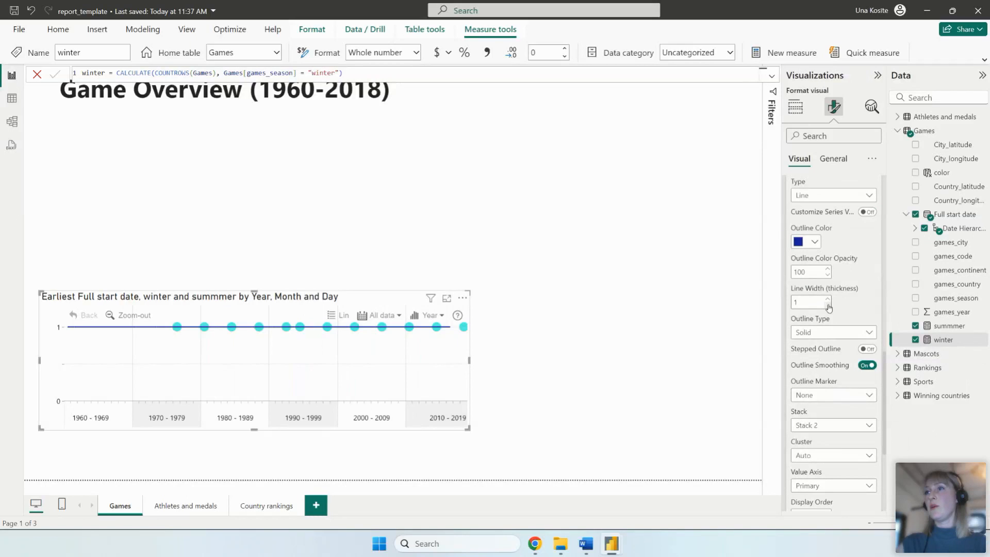
click(830, 395)
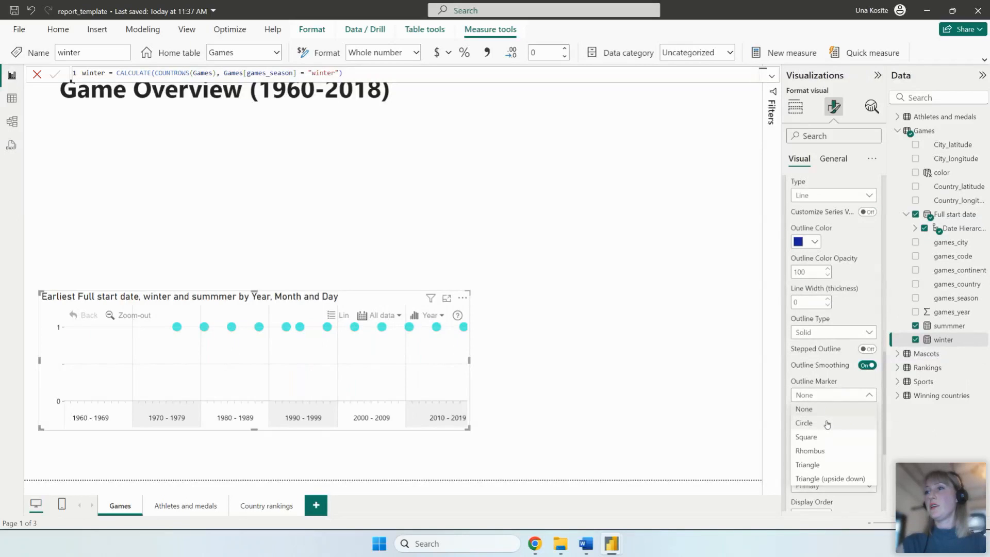
click(827, 420)
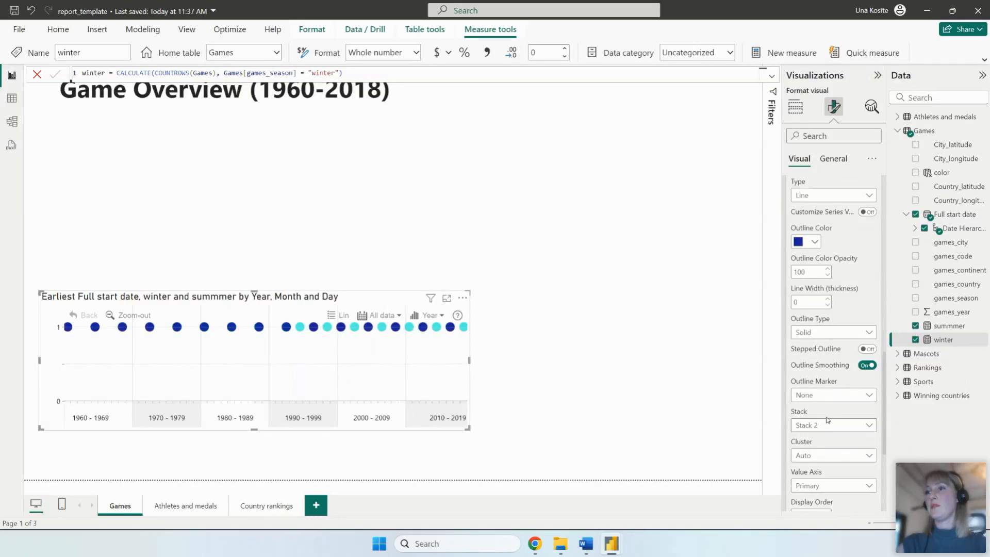
Step: Open the outline color choices for the summmer series
scroll(828, 374, down, 1)
scroll(828, 375, down, 1)
scroll(828, 374, up, 2)
click(807, 241)
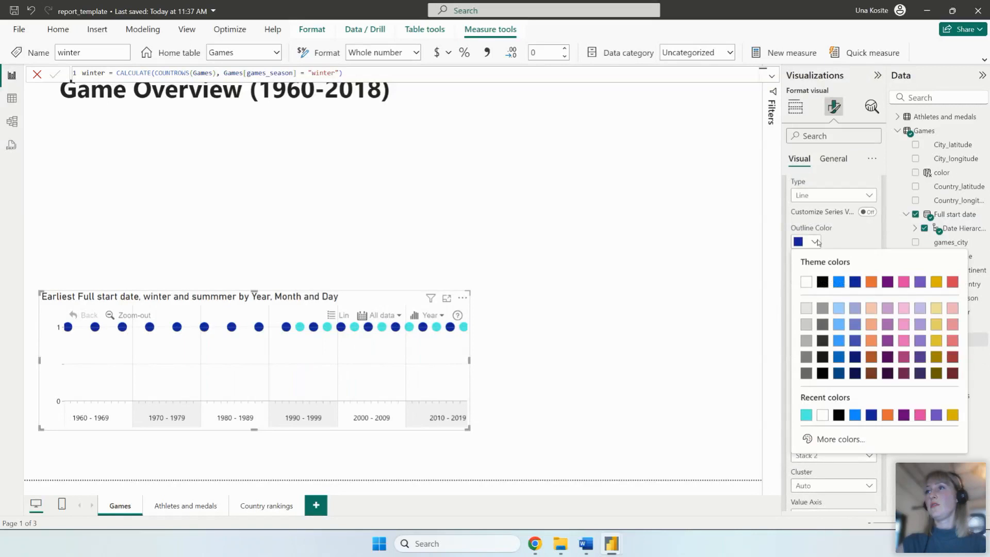
Step: Set the Series 2 outline color to a light gold from the theme colors and enlarge the timeline chart in height and width
click(936, 325)
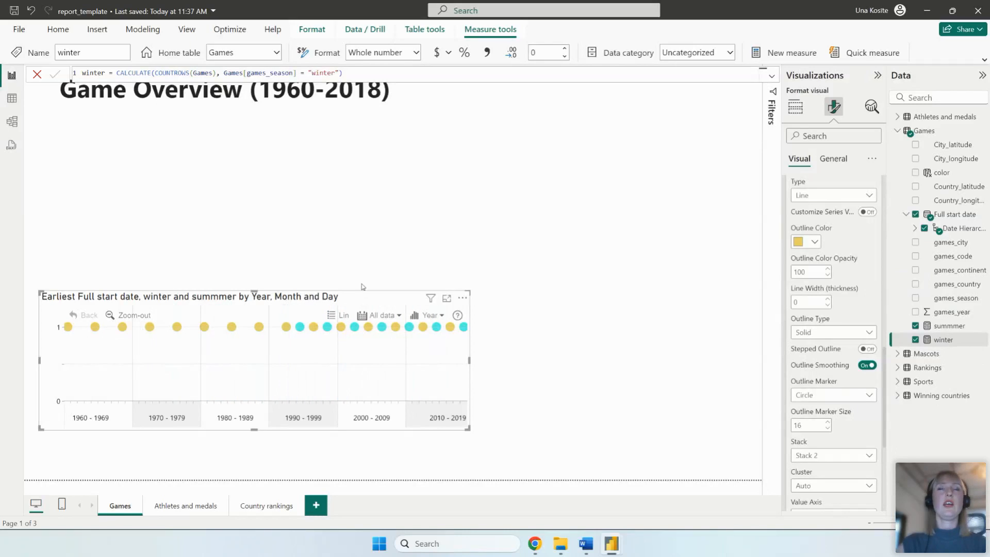
drag(363, 287, 367, 252)
drag(259, 394, 258, 444)
drag(474, 350, 581, 351)
Step: Turn on the chart's secondary Y-axis and set the Series 2 value axis to Secondary
scroll(836, 330, up, 5)
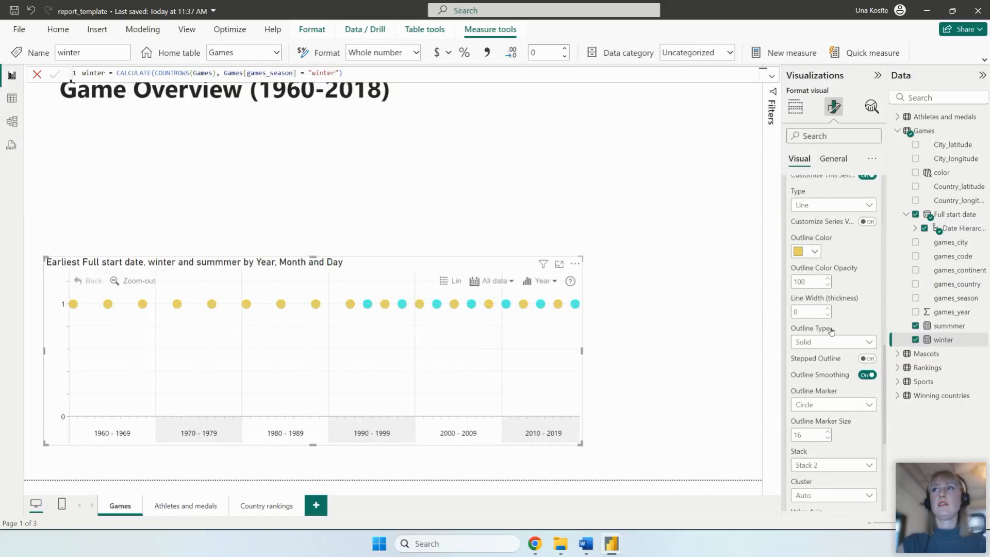
click(827, 290)
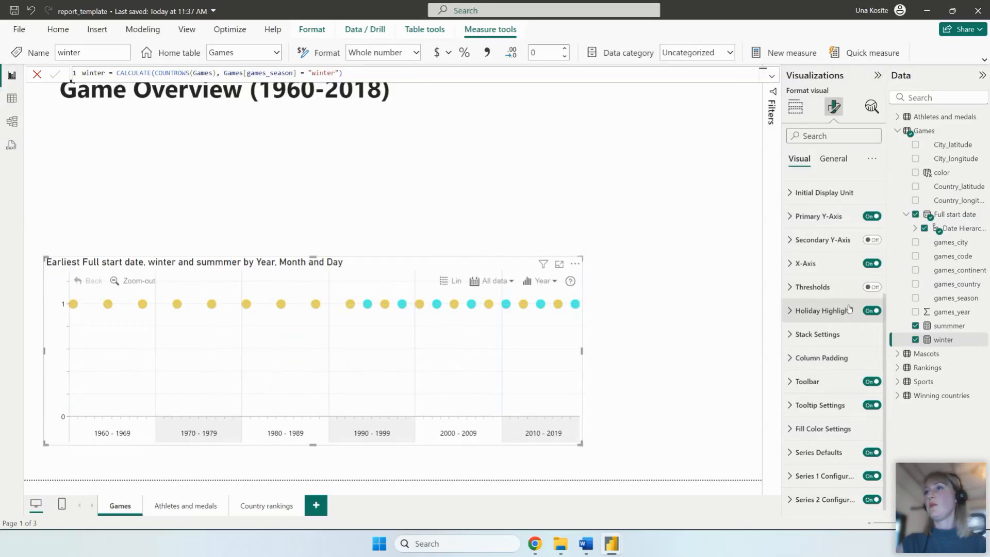
click(871, 241)
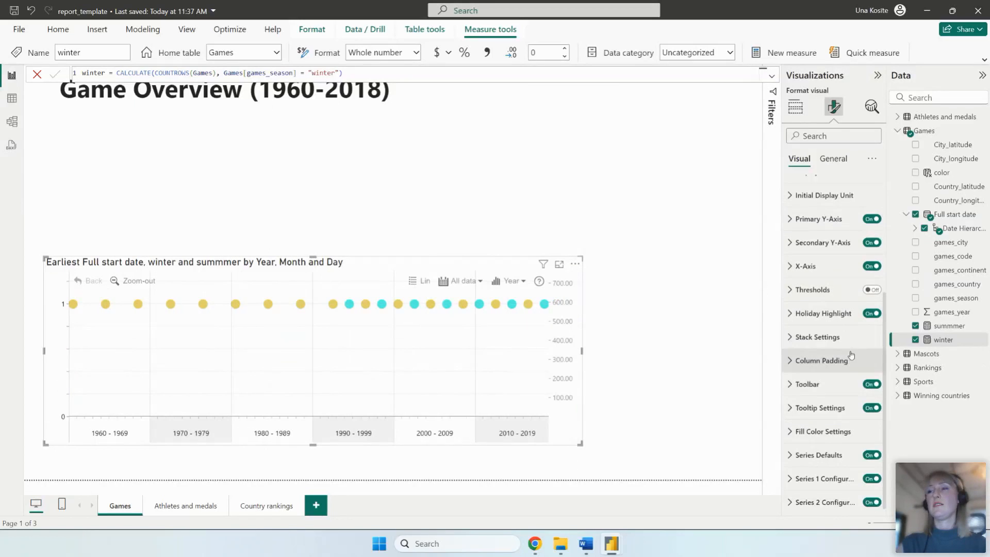
click(826, 497)
scroll(842, 448, down, 6)
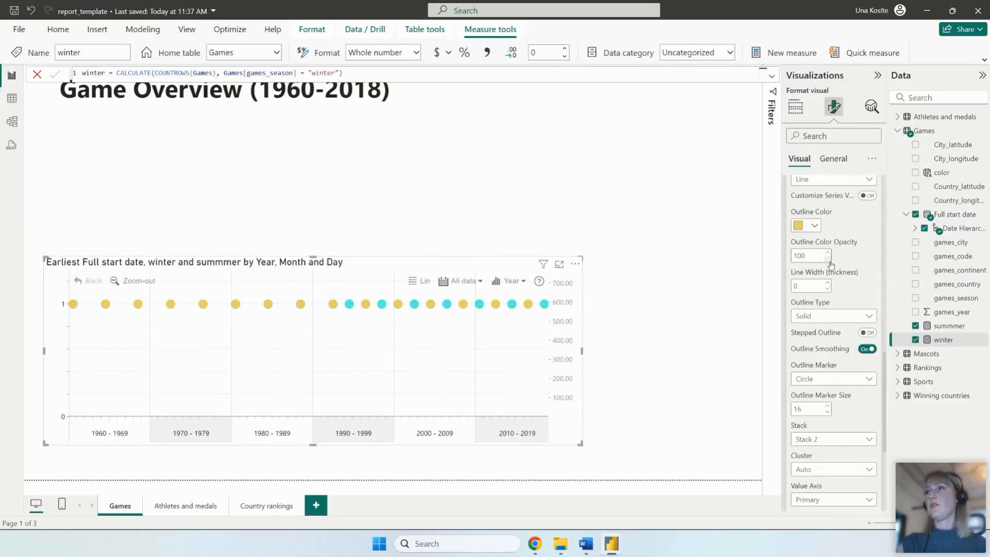
scroll(838, 438, down, 2)
click(828, 441)
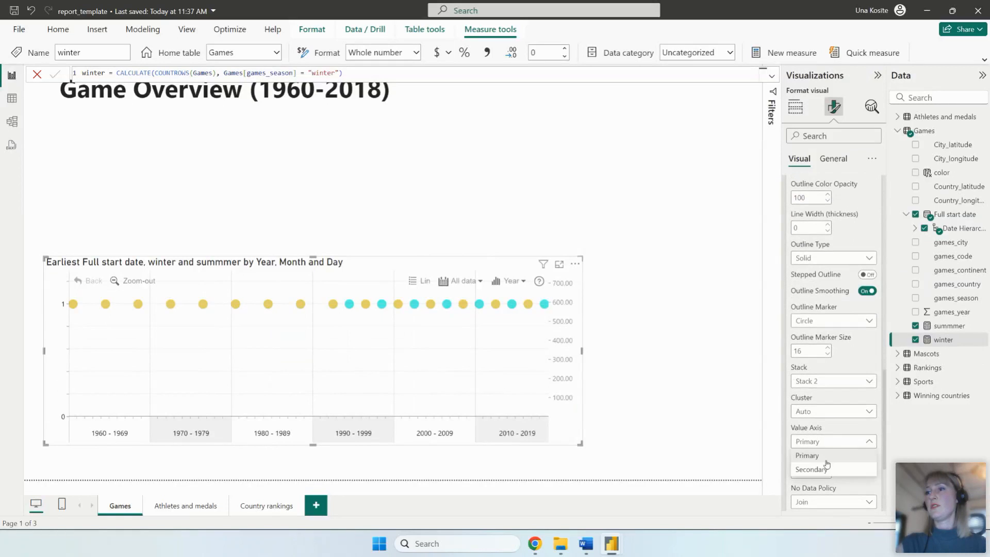
click(825, 469)
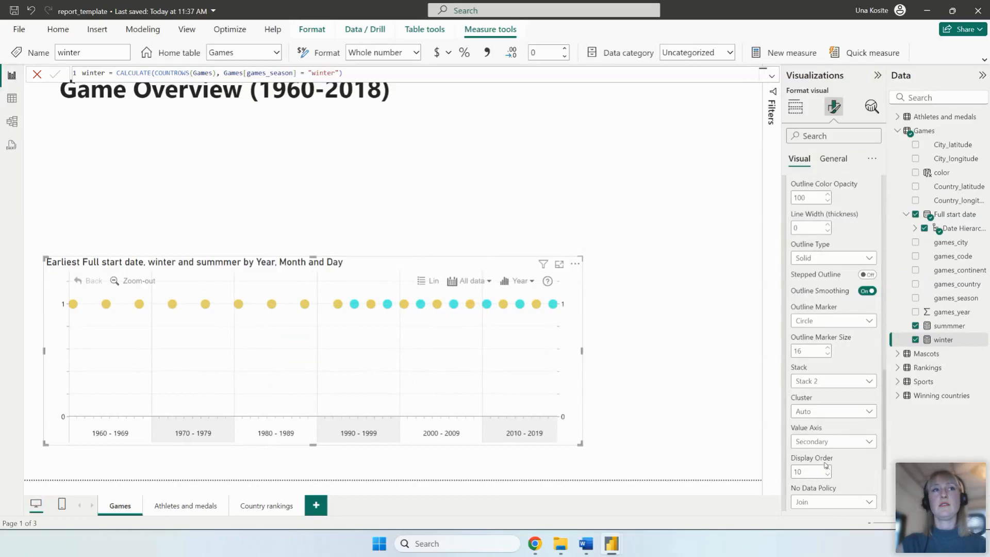
Step: Examine the chart's X-axis formatting options, including font, unit width and gridline settings
scroll(831, 388, up, 10)
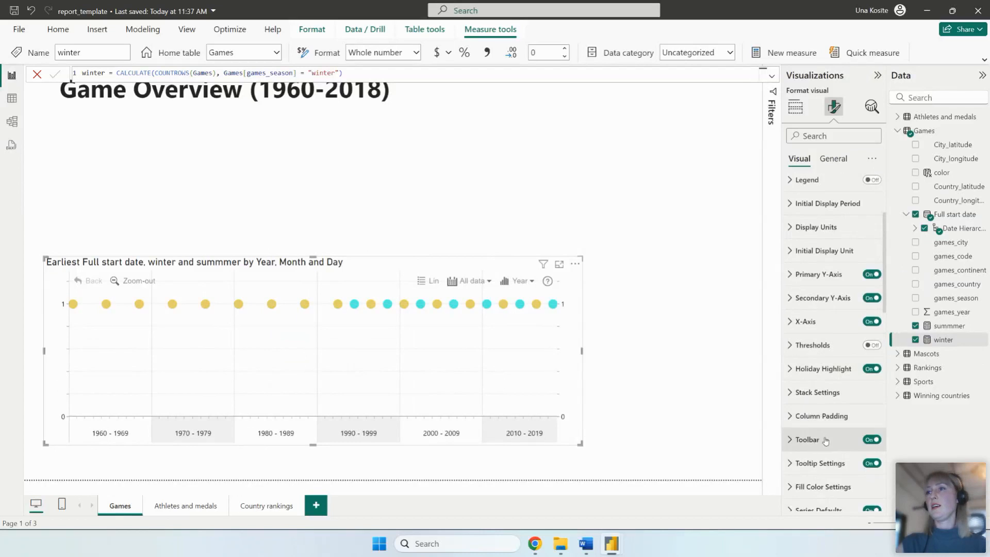
scroll(820, 408, down, 5)
scroll(816, 339, up, 4)
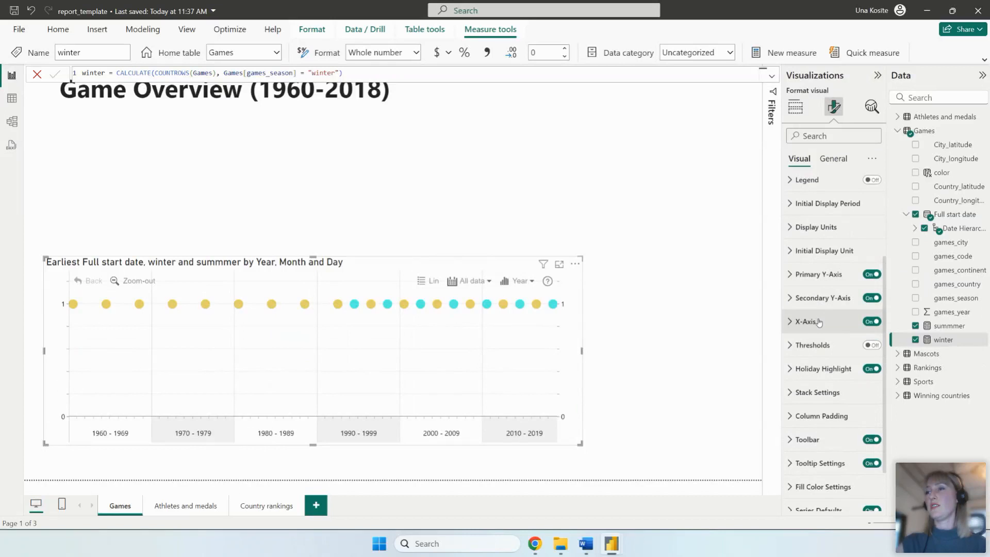
click(820, 323)
scroll(833, 381, down, 5)
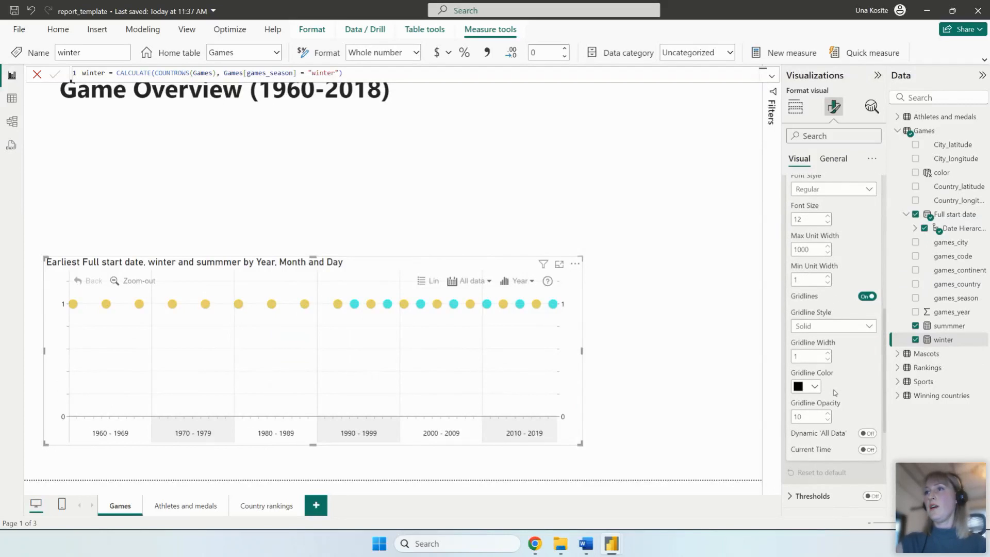
scroll(808, 382, up, 1)
scroll(809, 351, up, 3)
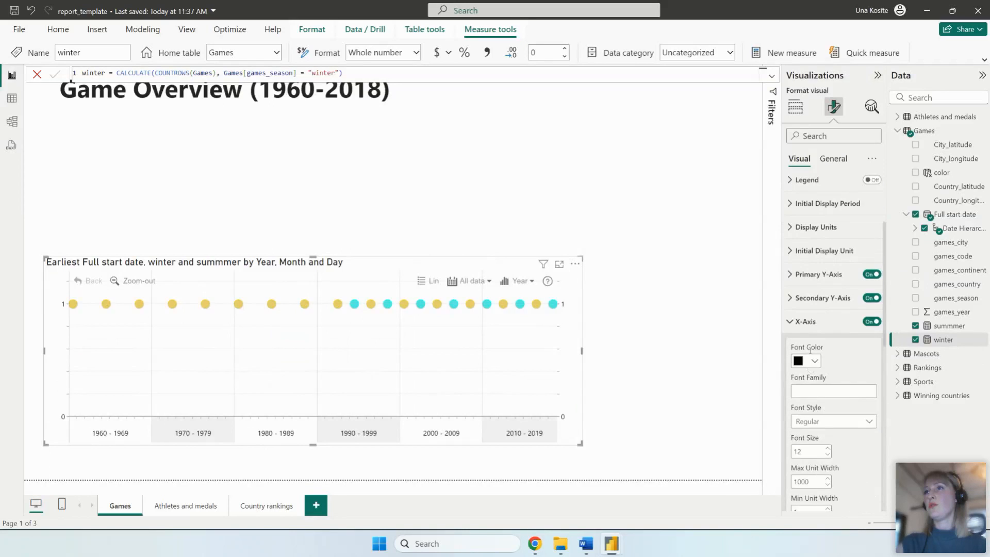
click(821, 323)
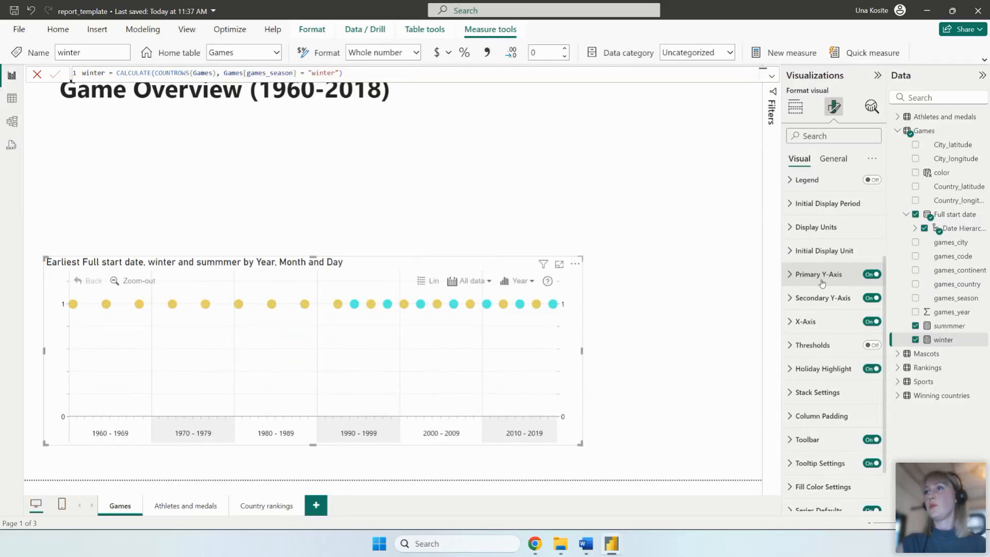
Step: Set the primary Y-axis Scale min step to 2 after trying 3, separating the two rows of markers
click(822, 275)
scroll(841, 404, down, 5)
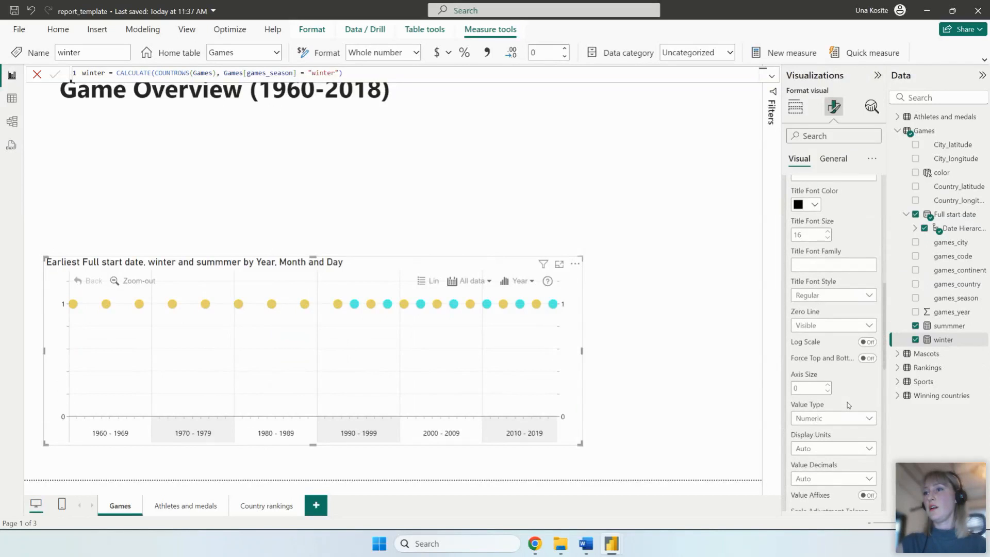
scroll(848, 404, down, 1)
scroll(848, 405, down, 1)
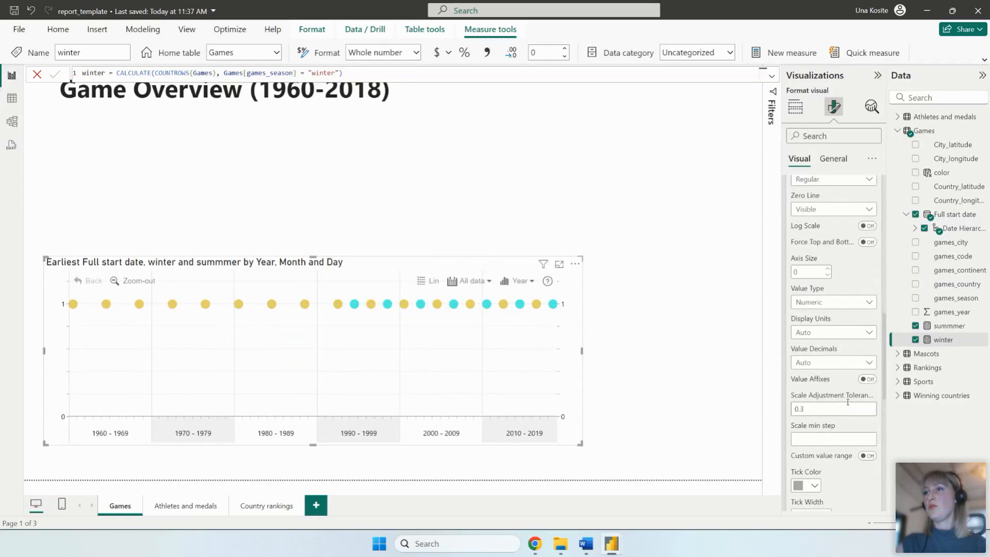
click(826, 437)
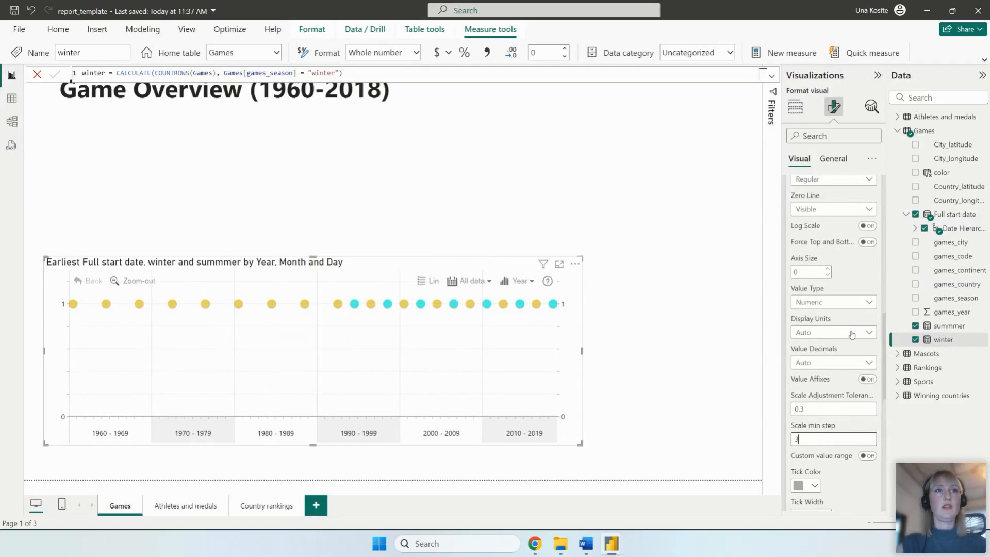
key(Return)
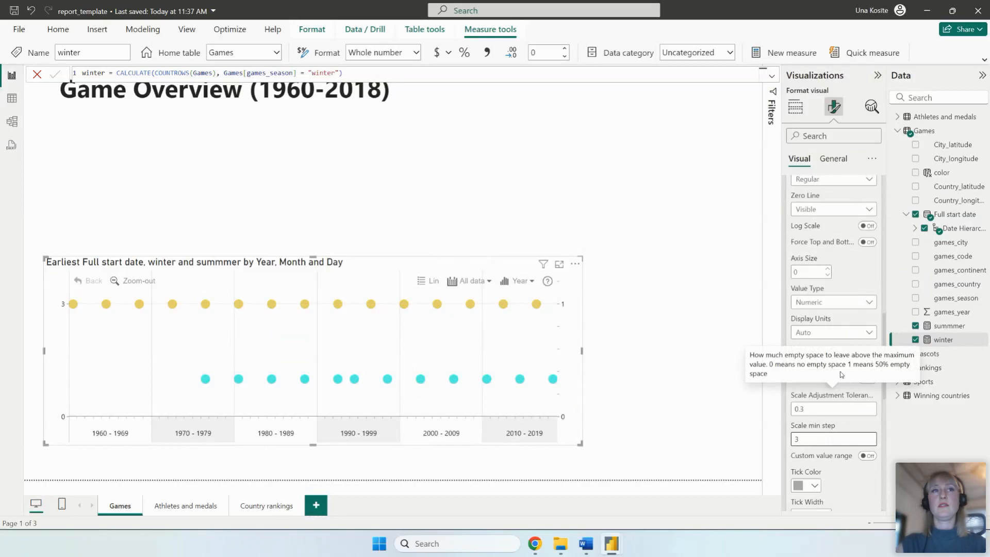
scroll(843, 330, up, 1)
scroll(843, 330, up, 3)
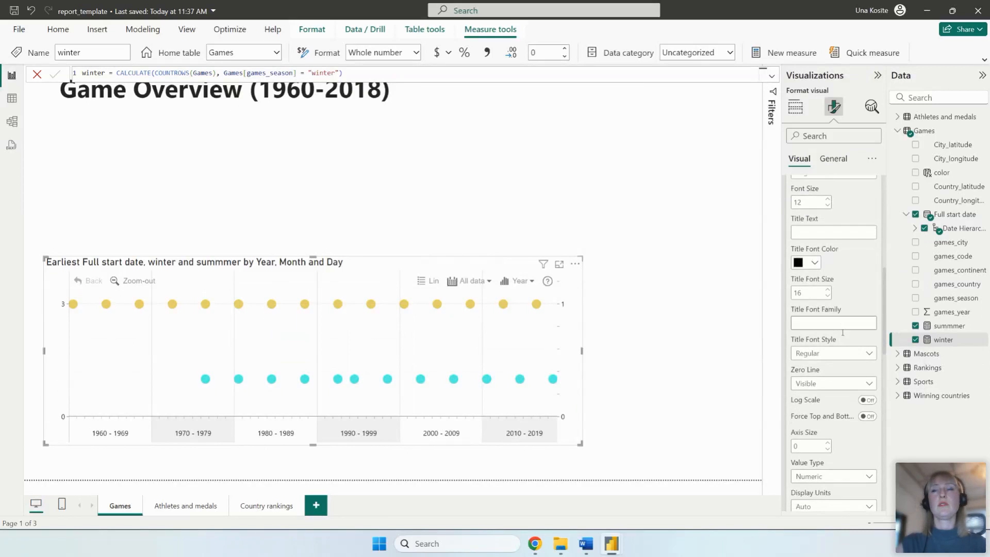
scroll(857, 332, down, 3)
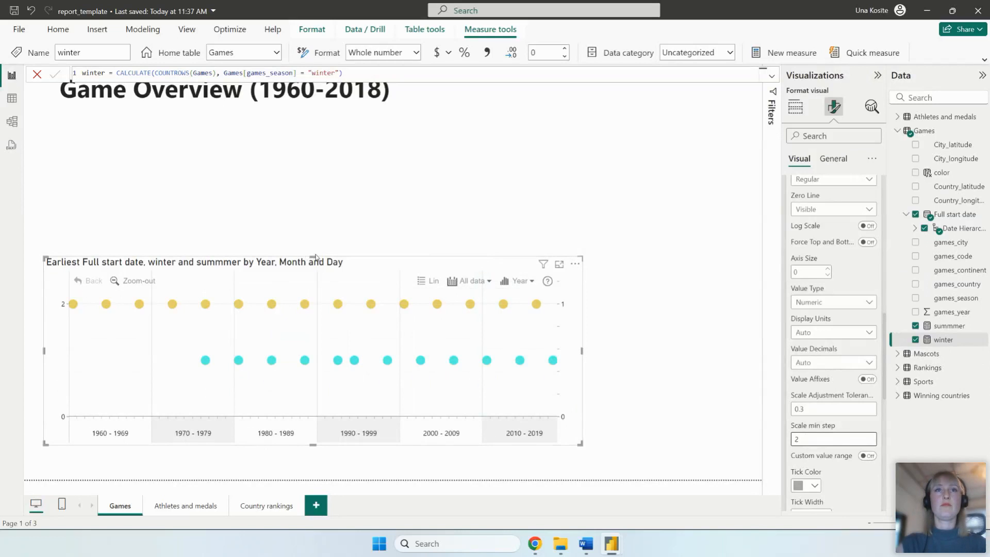
Step: Shorten the timeline chart from its upper edge and turn off both its primary and secondary Y-axes
drag(315, 255, 316, 342)
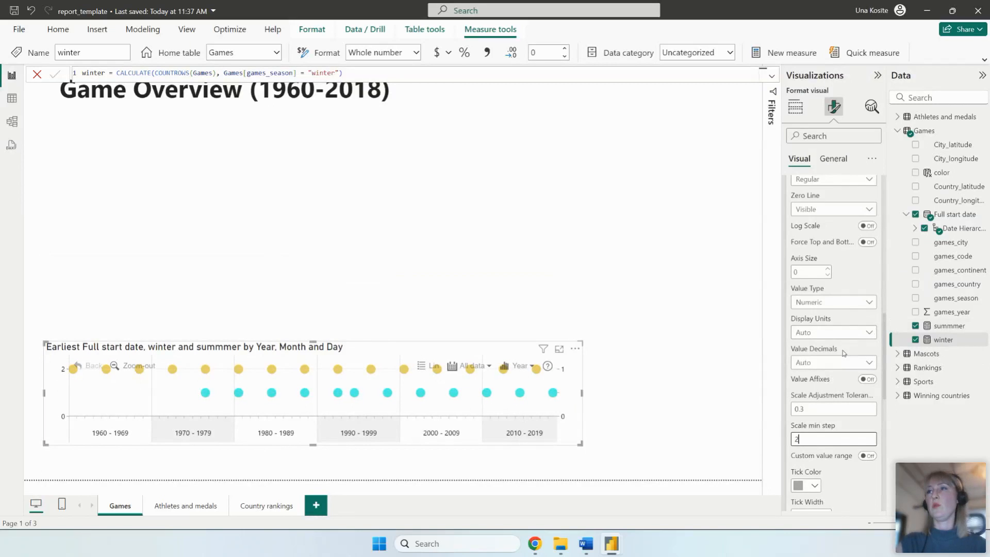
scroll(843, 353, up, 6)
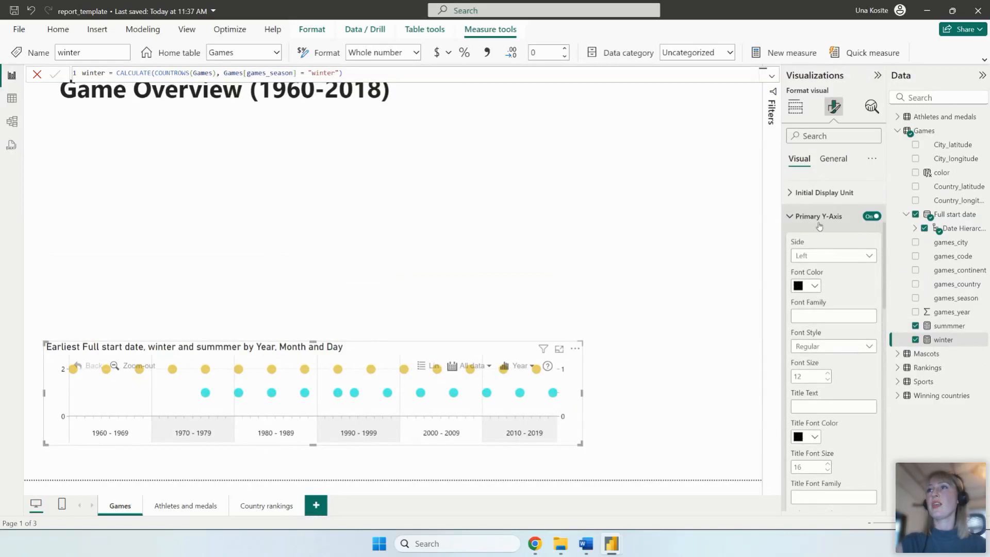
click(869, 217)
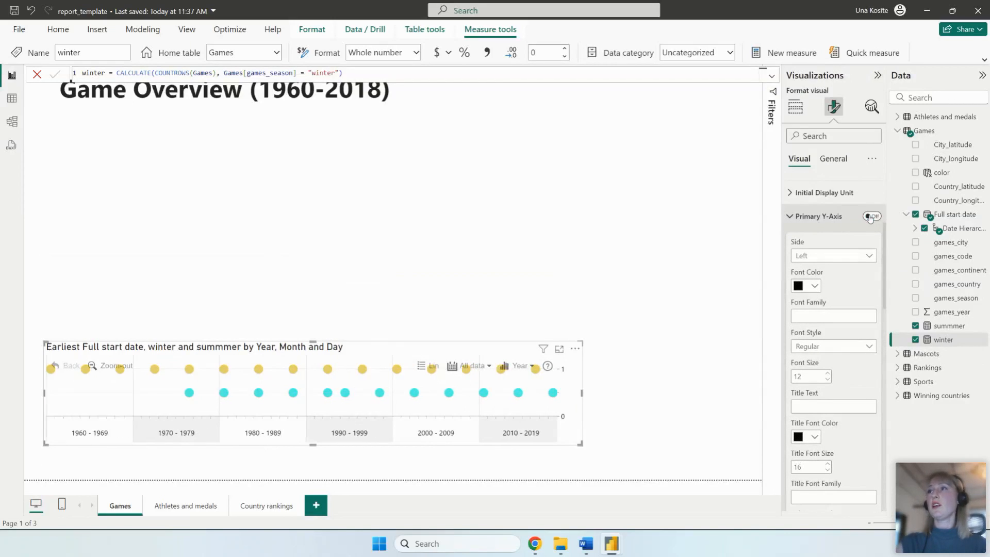
click(812, 221)
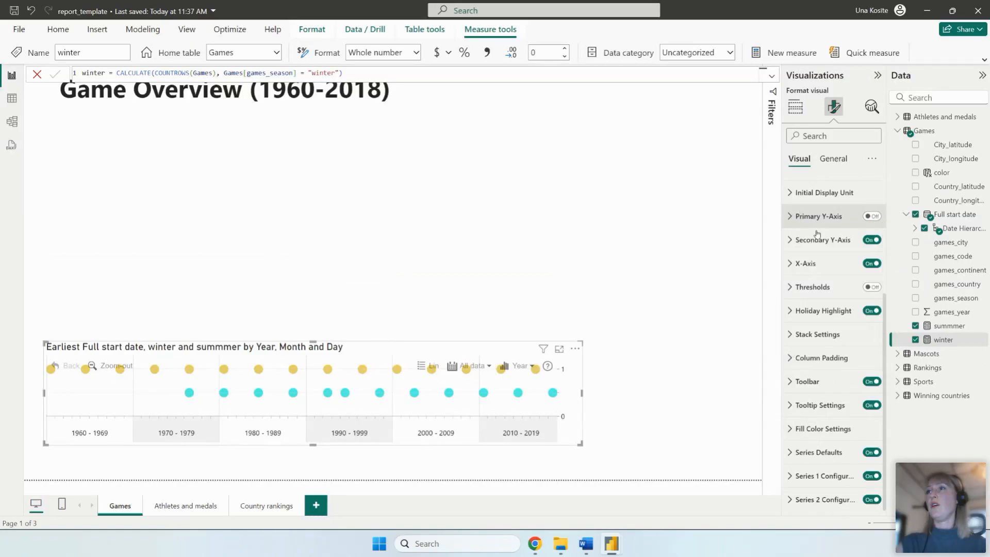
click(871, 240)
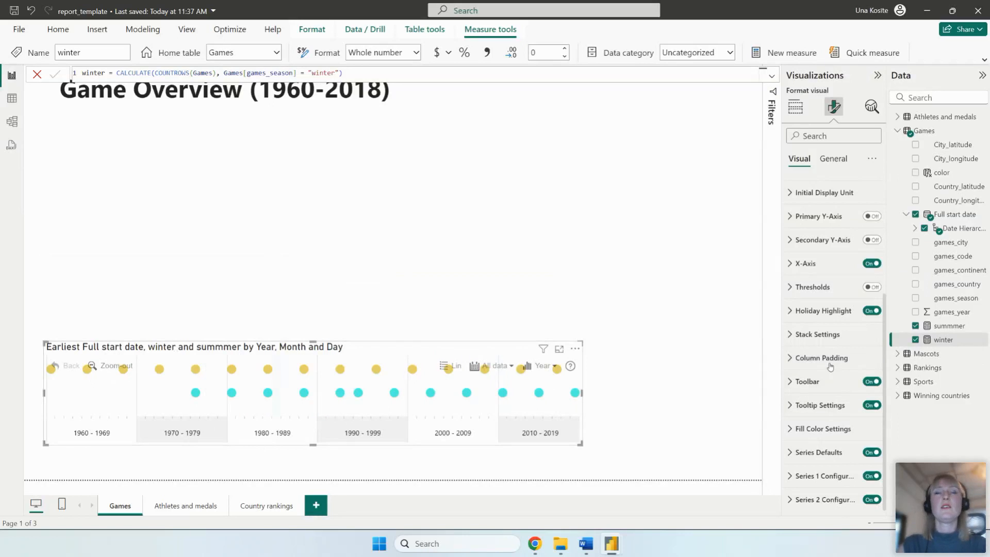
Step: Set the location of the chart's toolbar to Outside and turn off its Lin/Log Scale button
click(836, 392)
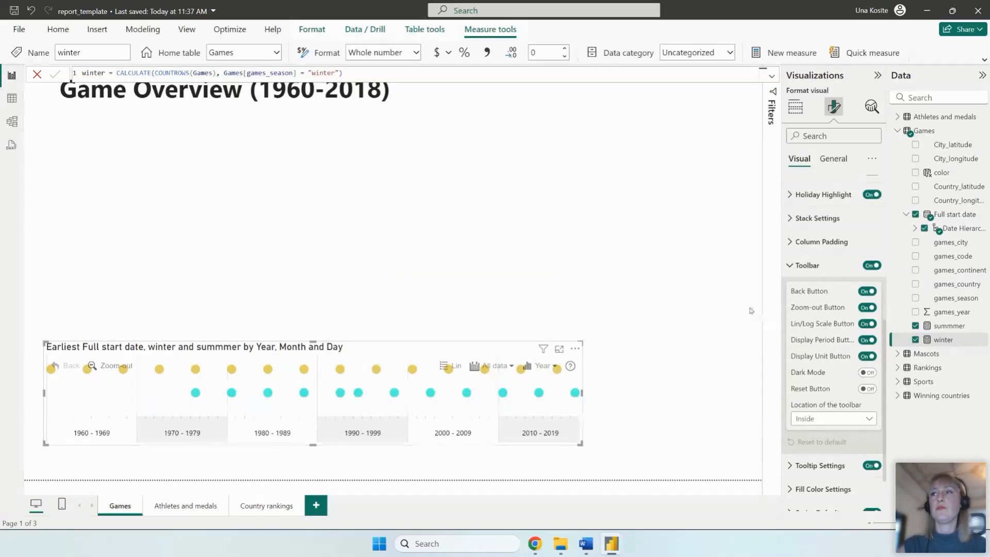
click(809, 417)
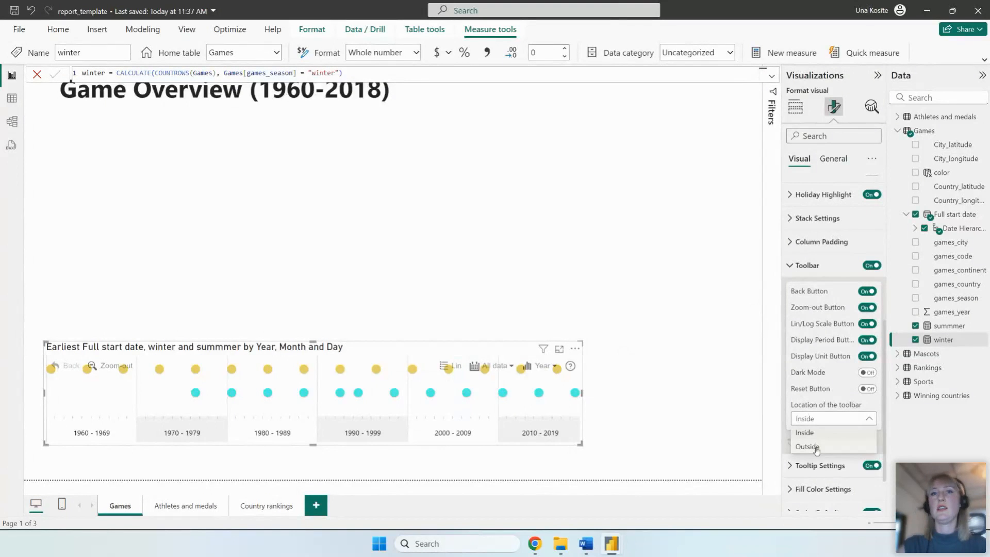
click(807, 446)
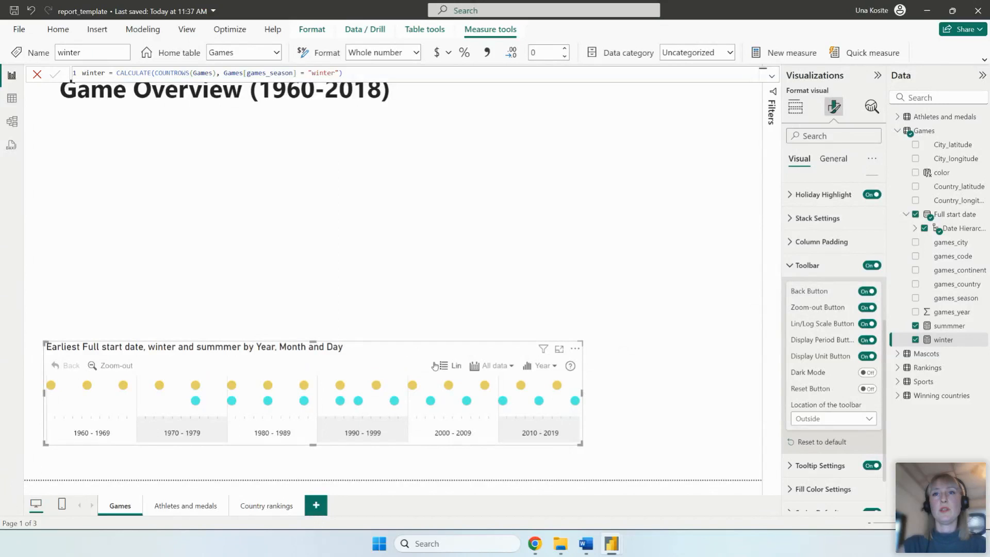
click(866, 325)
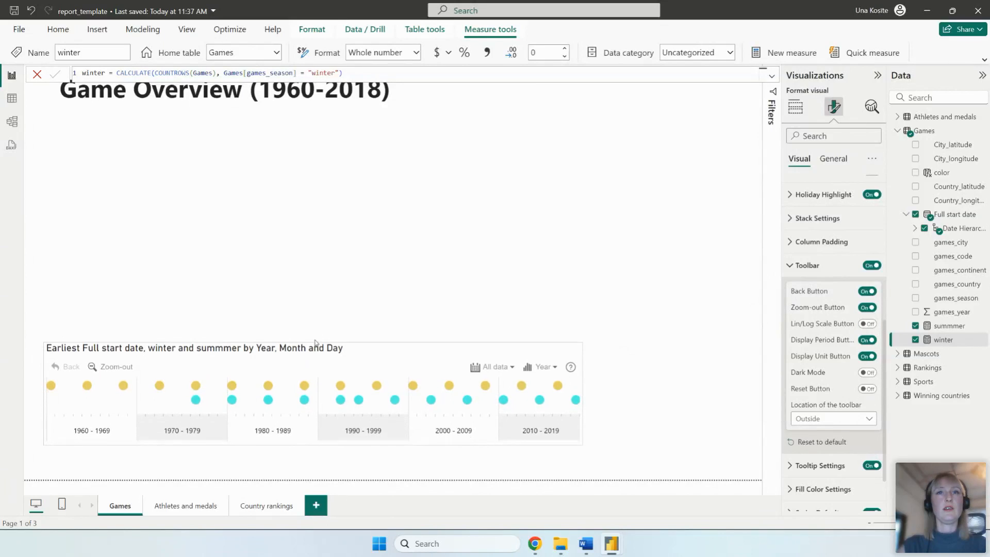
click(807, 265)
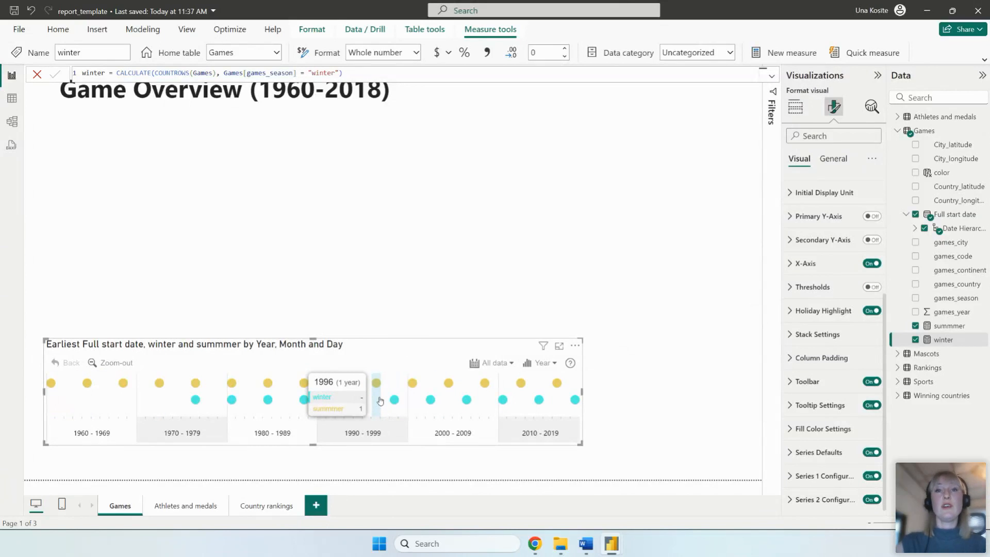
Step: Drill the timeline down through 1996 to August 1996 and zoom back out to the full date range
click(380, 400)
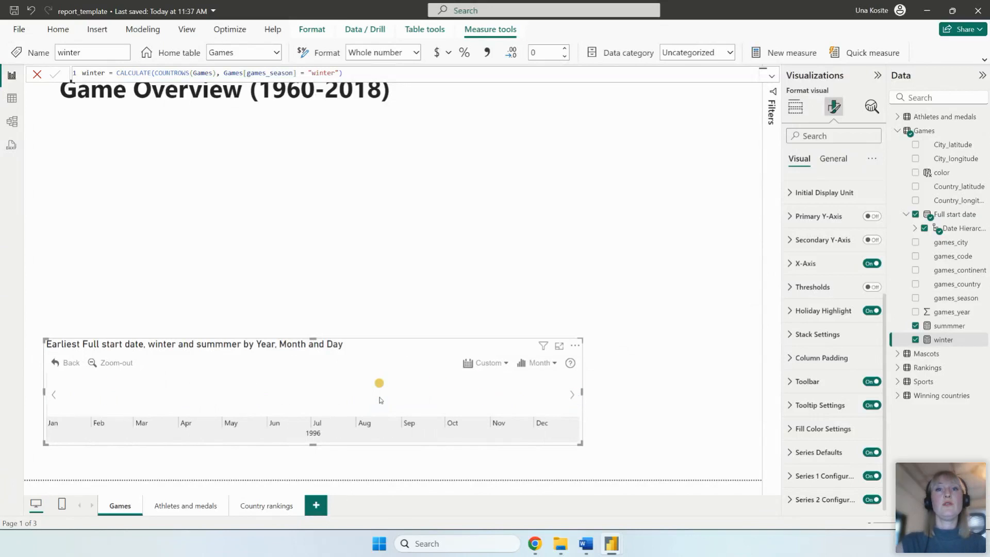
click(380, 386)
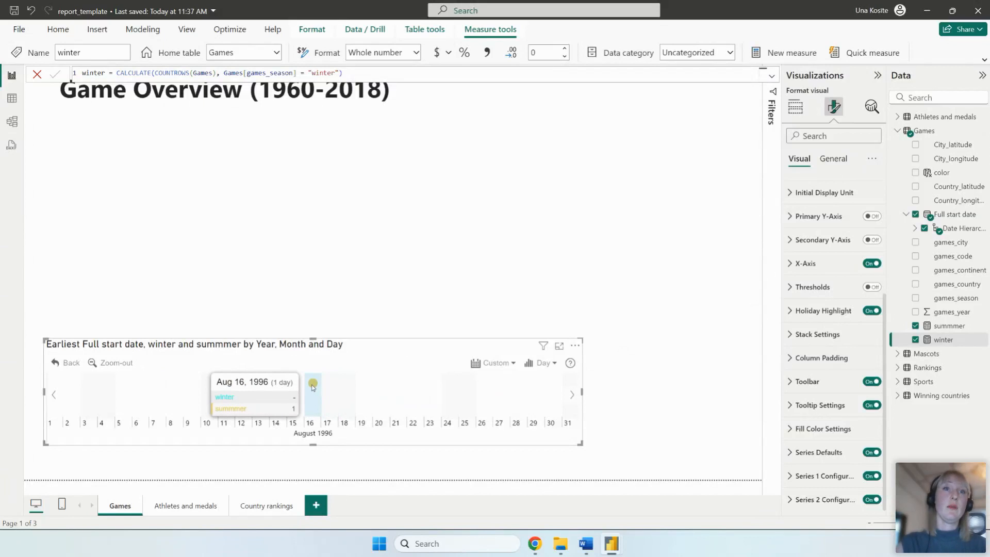
click(109, 362)
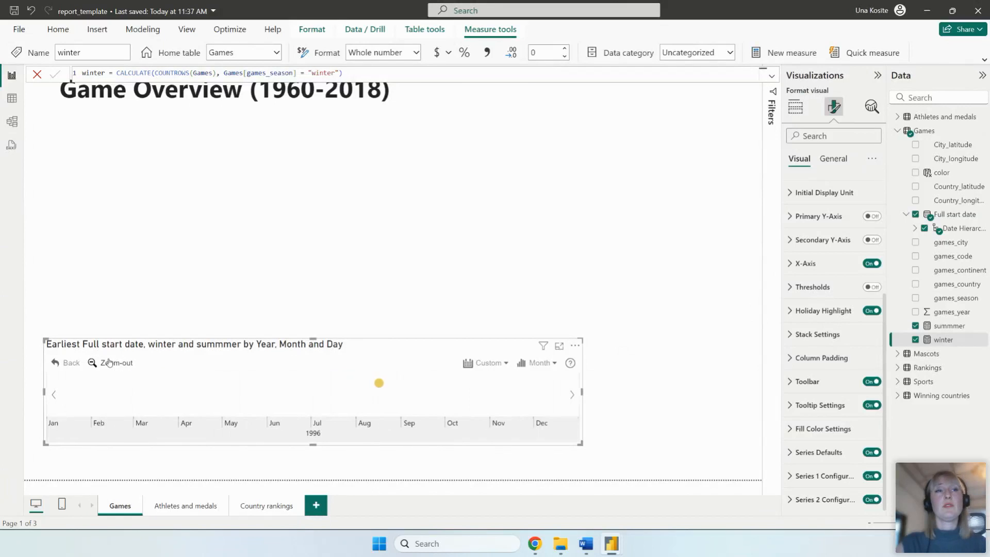
click(116, 364)
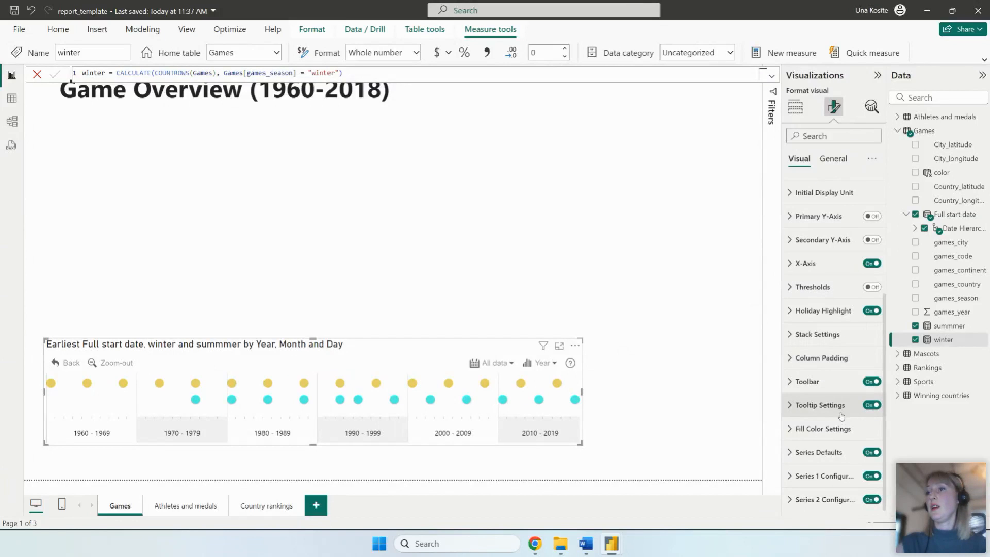
Step: Turn on the Reset button in the chart's toolbar and drill the timeline into 1991
click(829, 380)
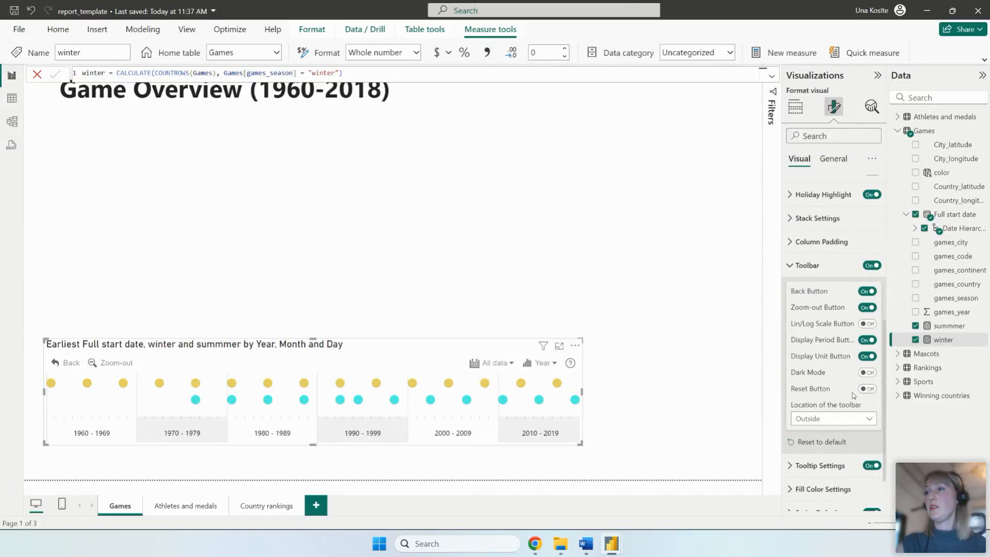
click(868, 389)
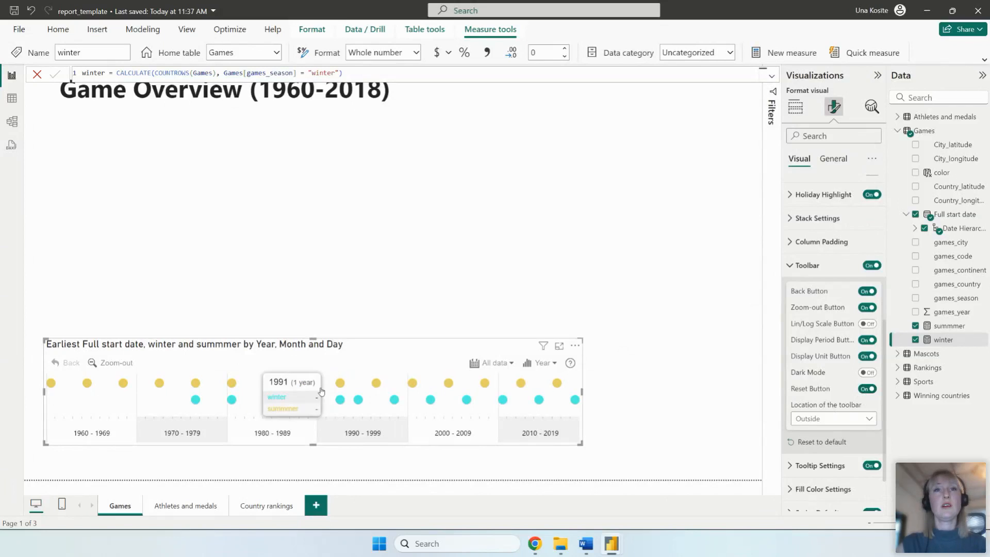
scroll(298, 389, up, 2)
click(116, 362)
scroll(215, 365, up, 5)
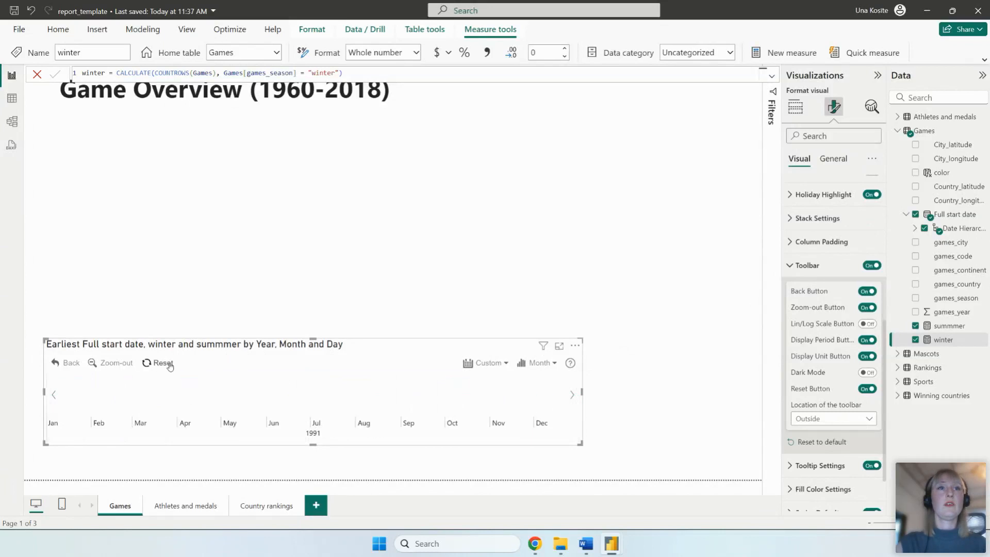
Step: Reset the timeline chart to its full date range and deselect it
click(162, 363)
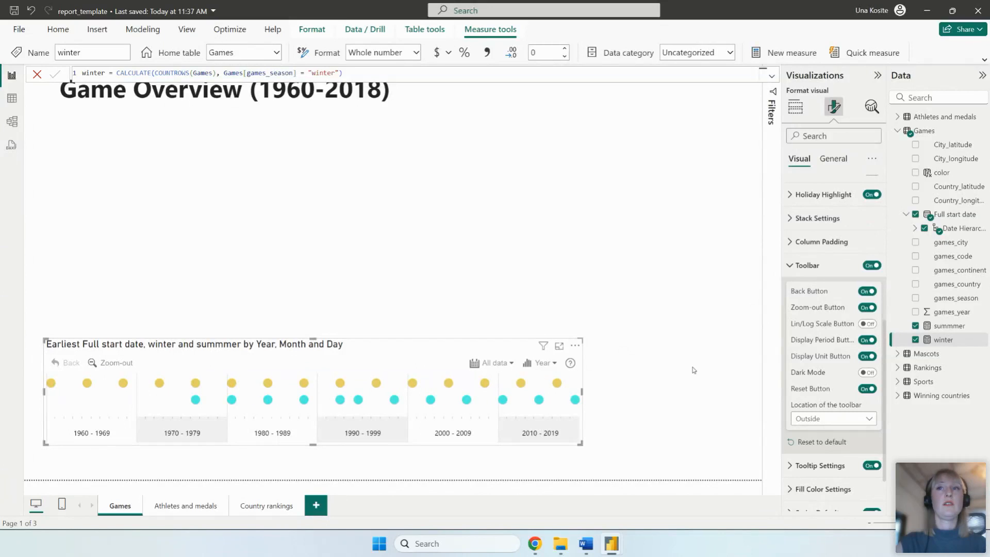
click(617, 400)
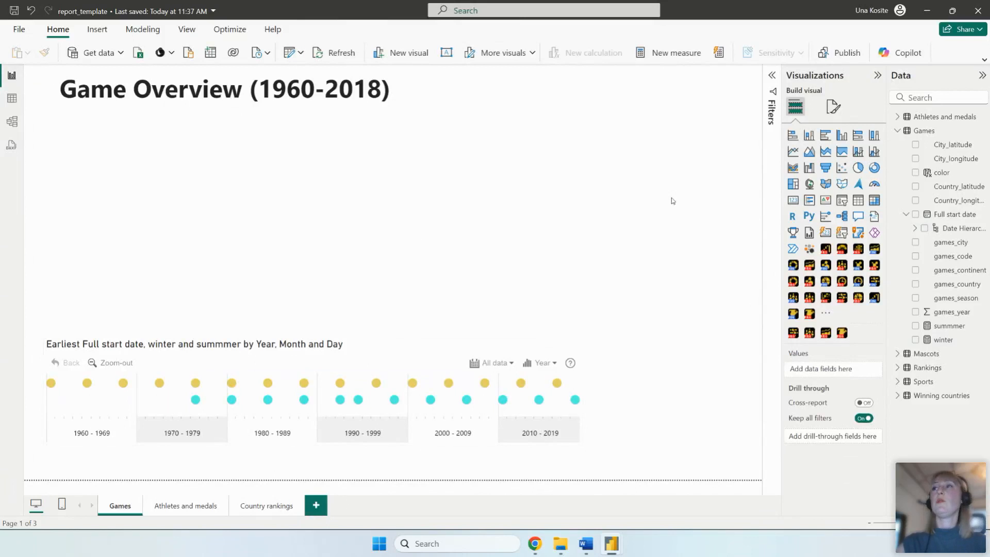
Step: Add a Drill Down Map PRO (Filter) visual above the timeline and extend its height downward and upward
click(842, 335)
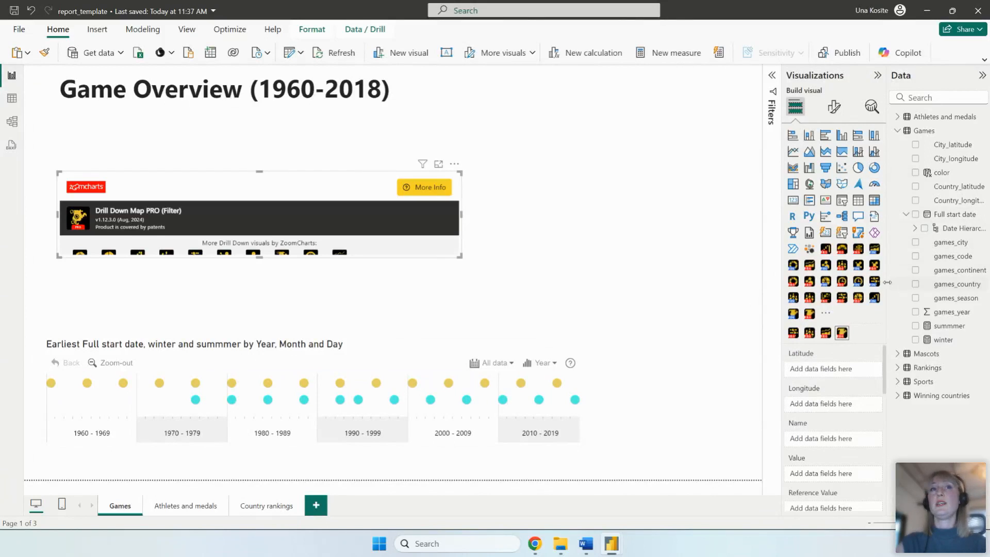
drag(260, 257, 259, 301)
drag(258, 171, 259, 152)
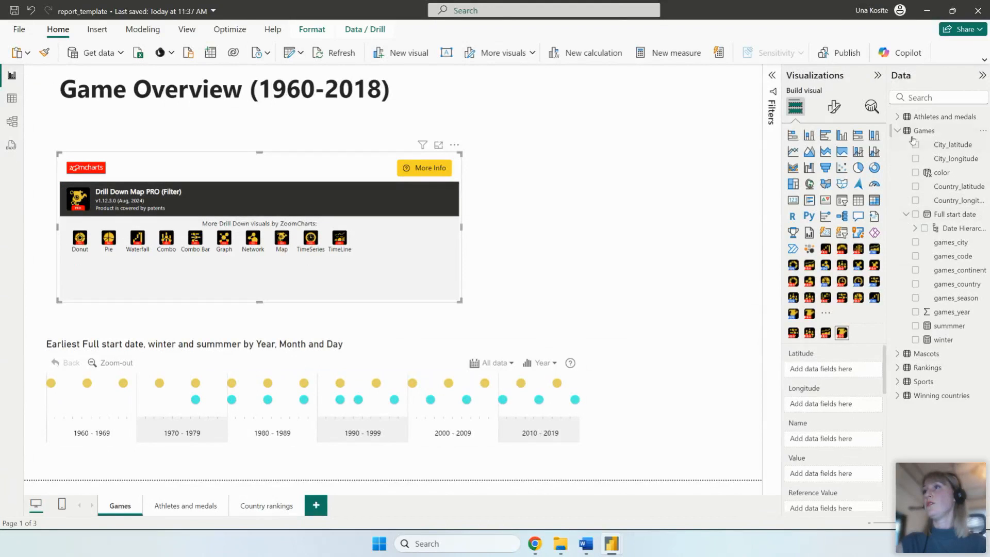
Step: Assign City_latitude, City_longitude and games_city as the map's Latitude, Longitude and Name, and extend the map up towards the page title
drag(951, 145, 836, 378)
drag(969, 158, 830, 405)
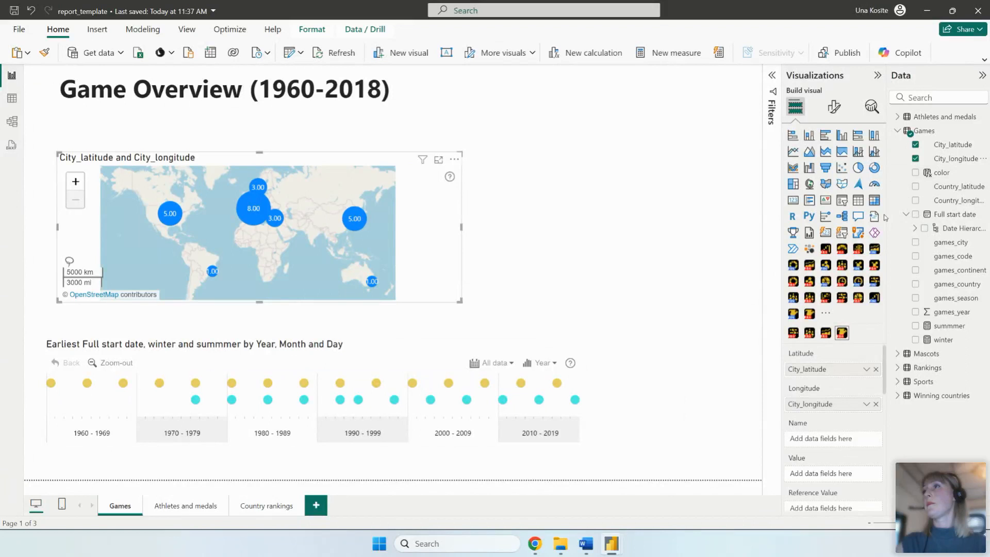
drag(884, 220, 863, 222)
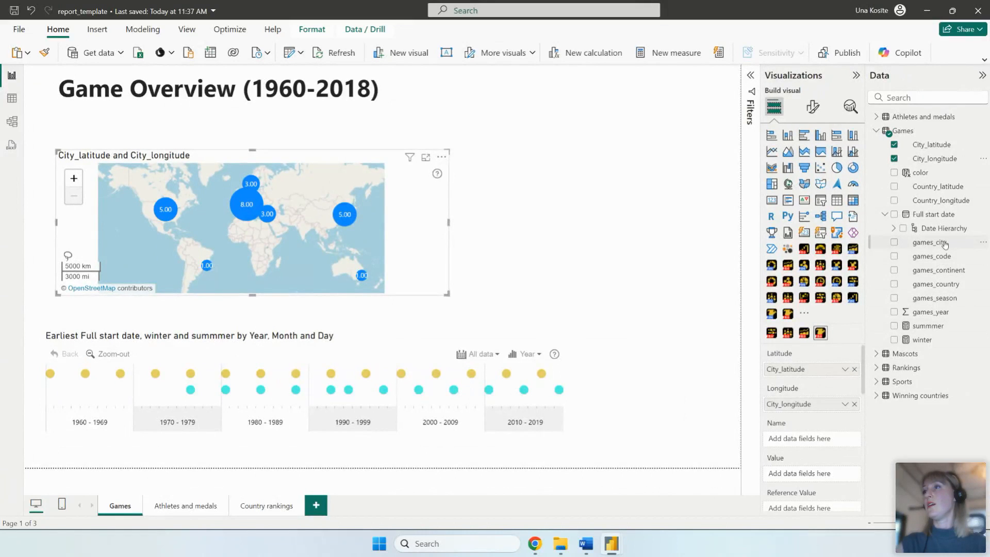
drag(945, 243, 816, 440)
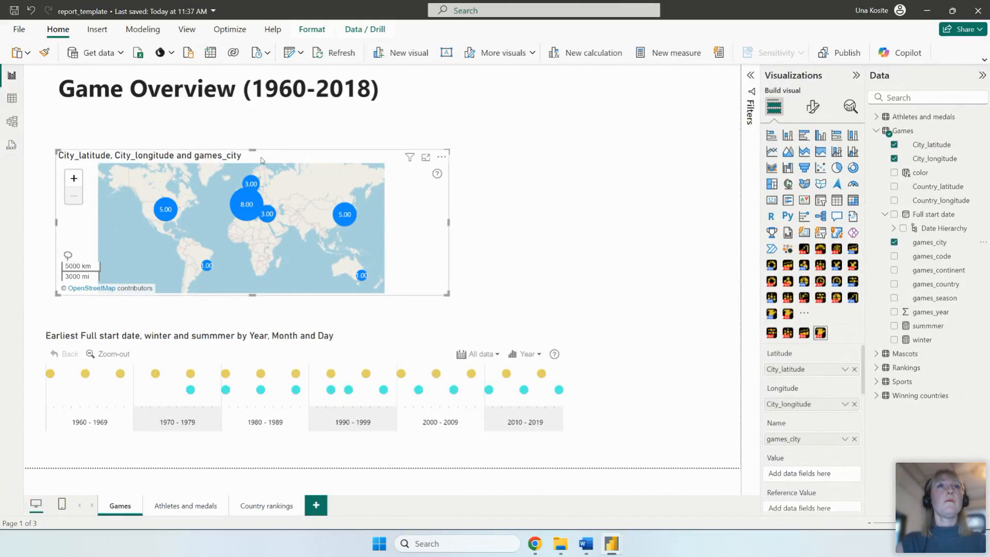
drag(249, 144, 249, 116)
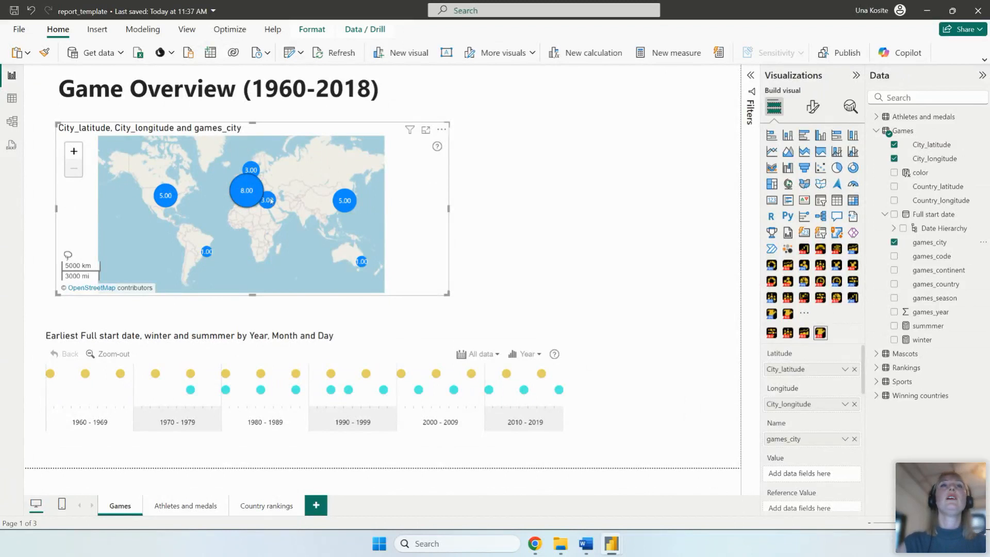
Step: Turn off Cluster Nodes for the map and enlarge the visual slightly from its lower corner
scroll(247, 191, up, 5)
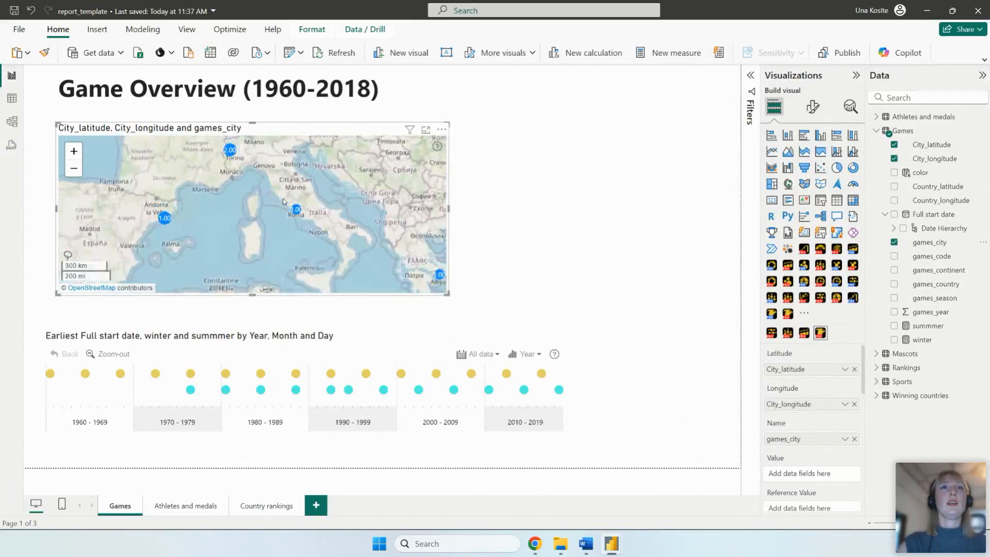
scroll(241, 164, up, 3)
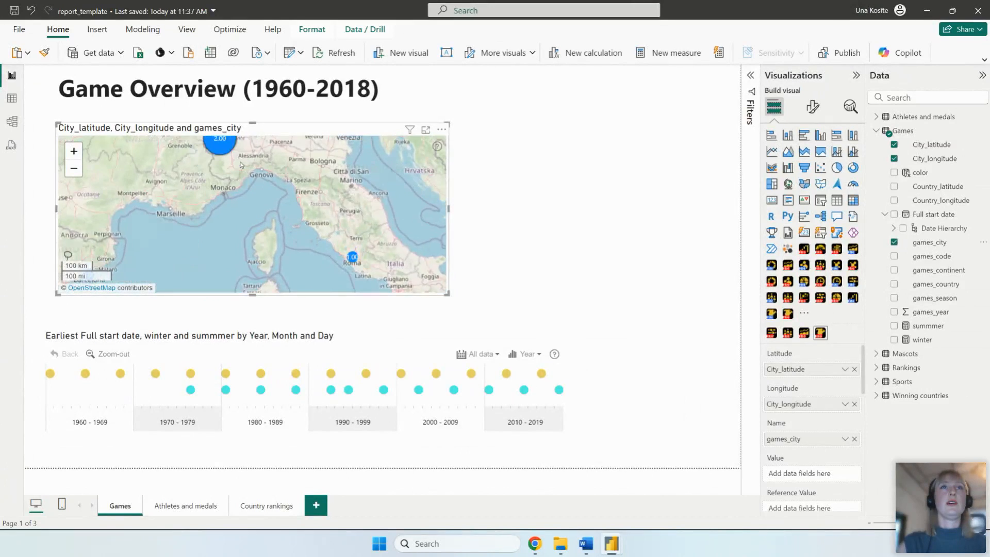
scroll(241, 164, down, 3)
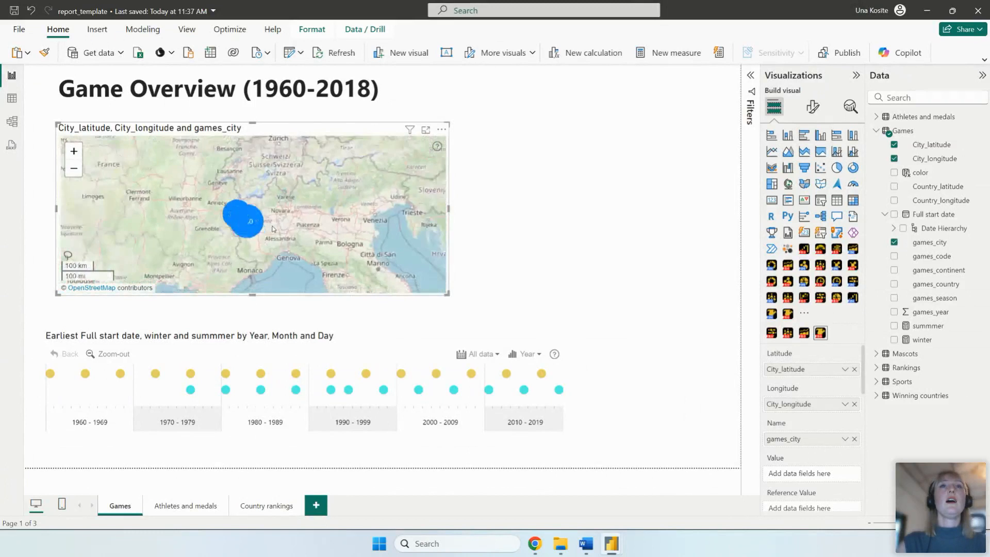
scroll(273, 147, down, 3)
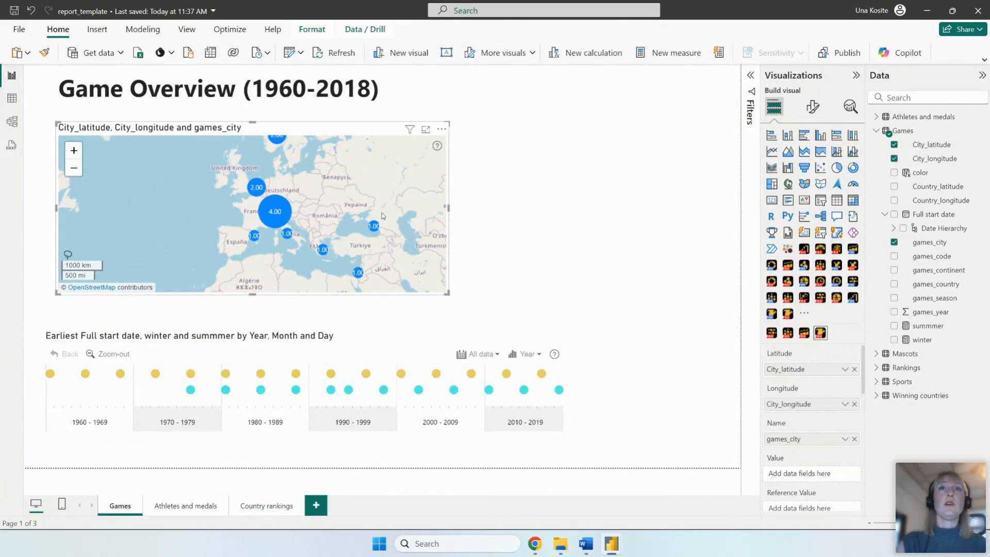
click(812, 106)
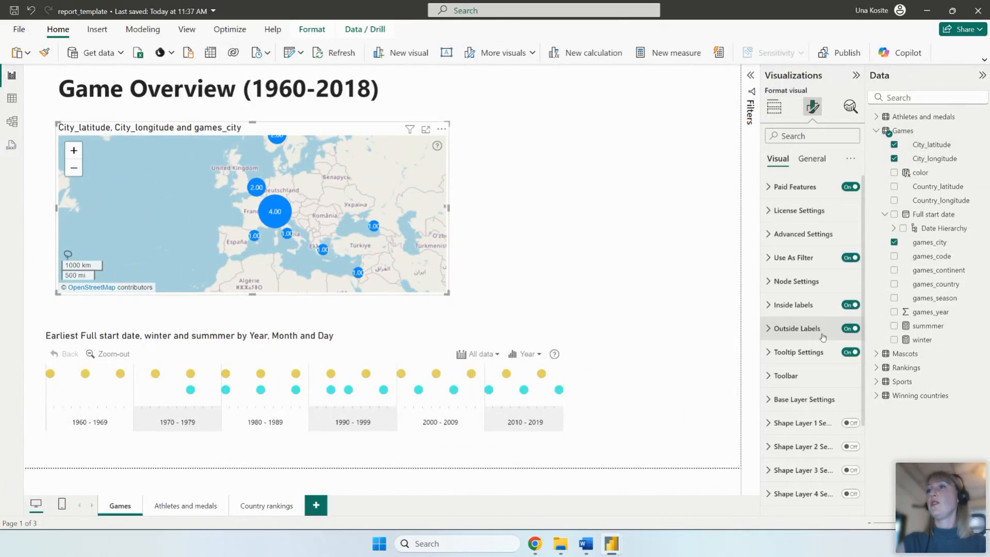
click(820, 281)
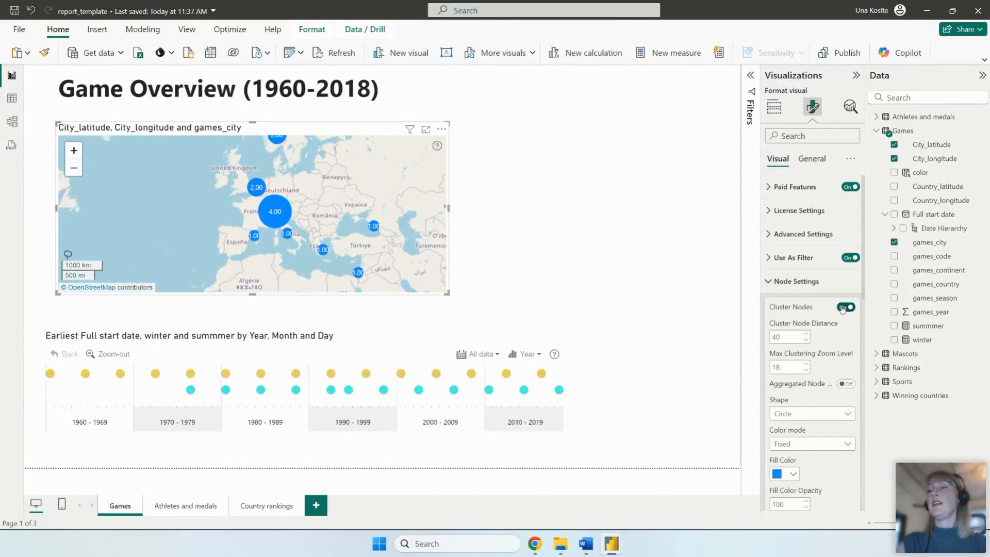
click(844, 307)
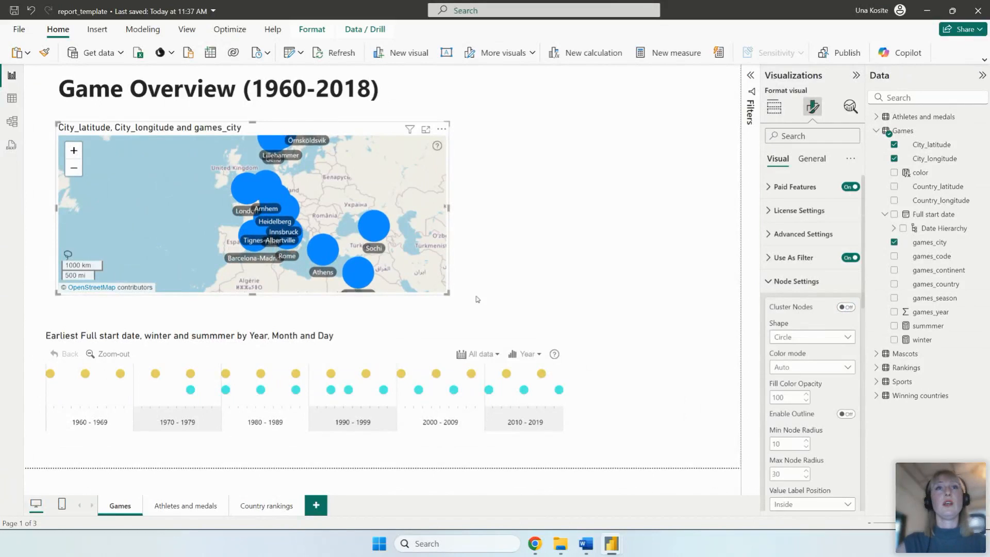
drag(443, 297, 467, 305)
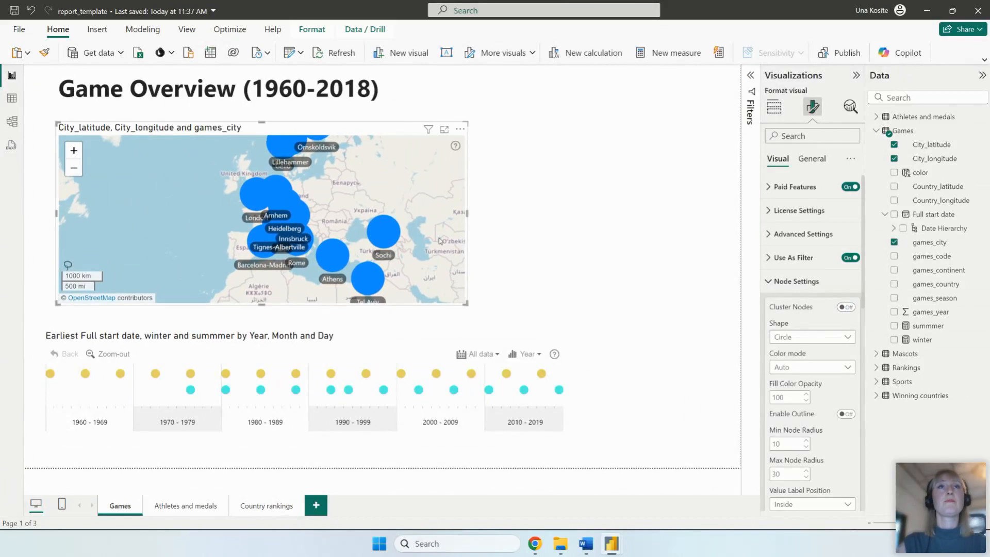
Step: Set the map's Max Node Radius to 10 and its node shape to Droplet
scroll(793, 338, down, 3)
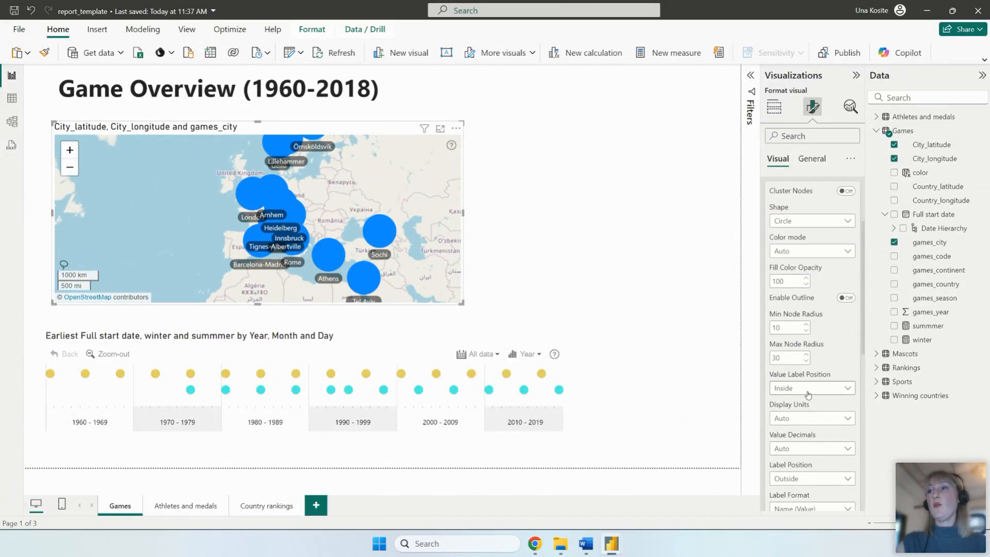
click(792, 360)
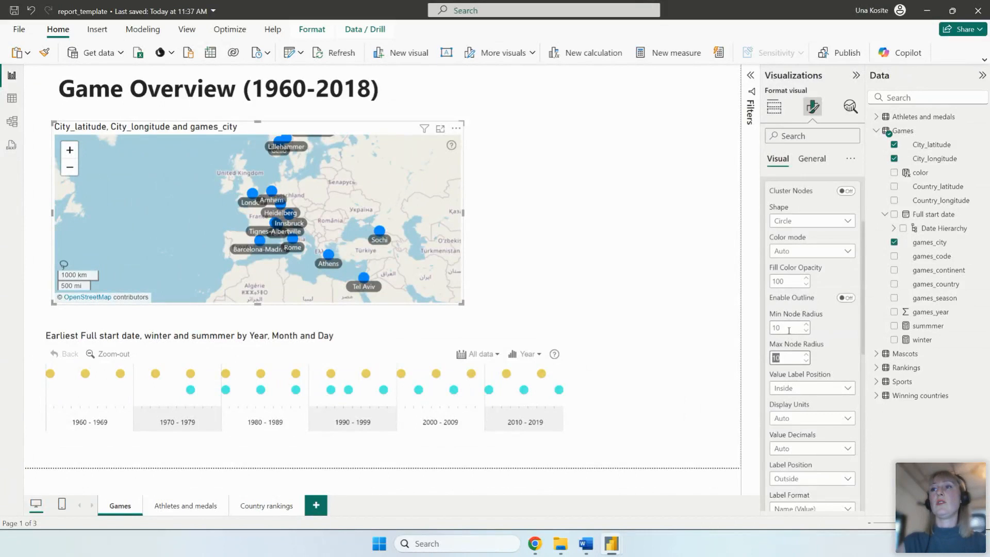
click(826, 345)
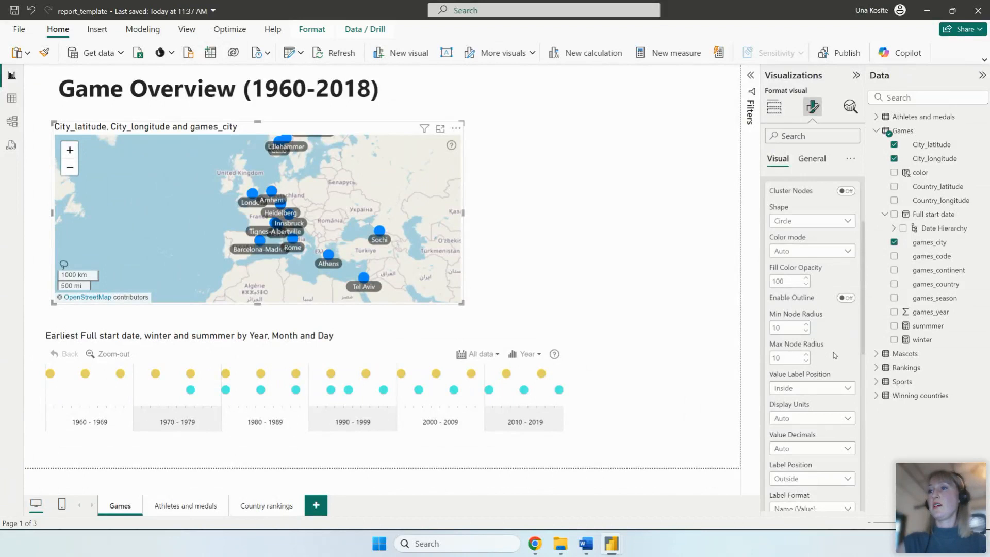
scroll(835, 355, down, 3)
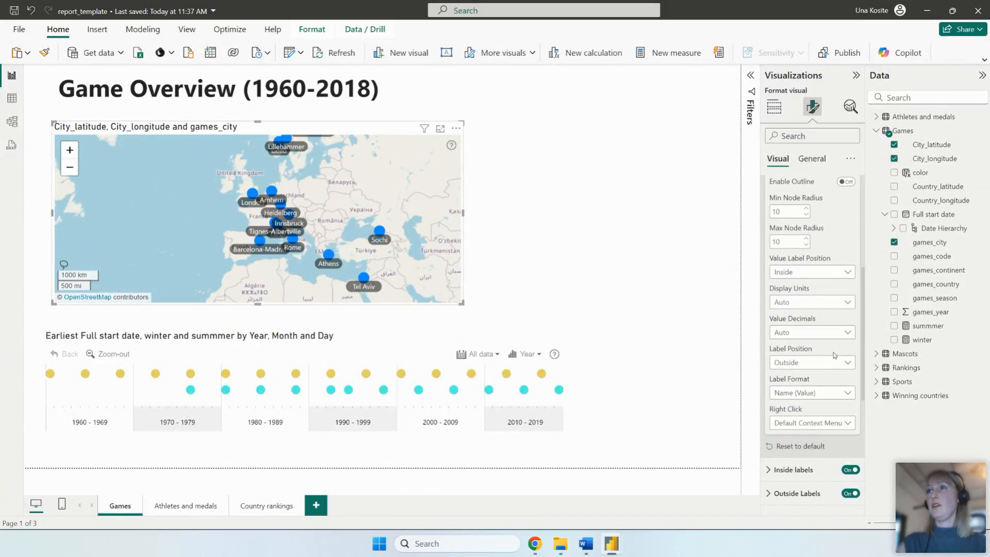
scroll(834, 355, up, 3)
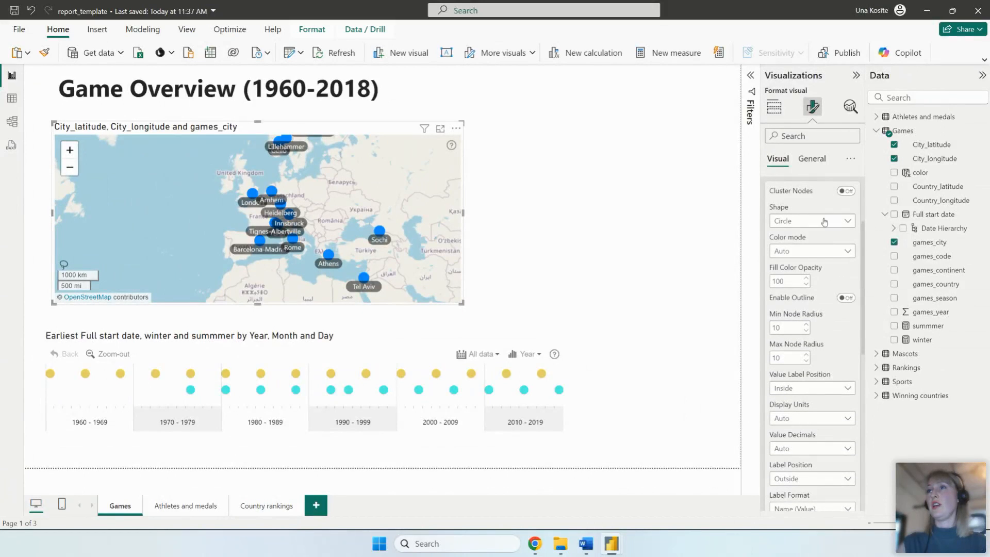
click(825, 223)
click(817, 263)
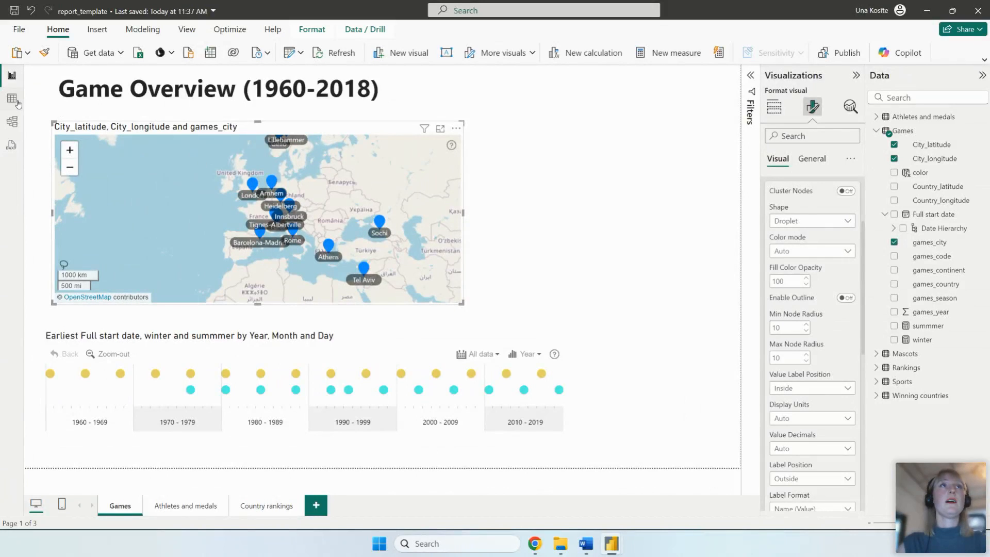
Step: Examine the formula of the color column in the Games table
mouse_move(366, 375)
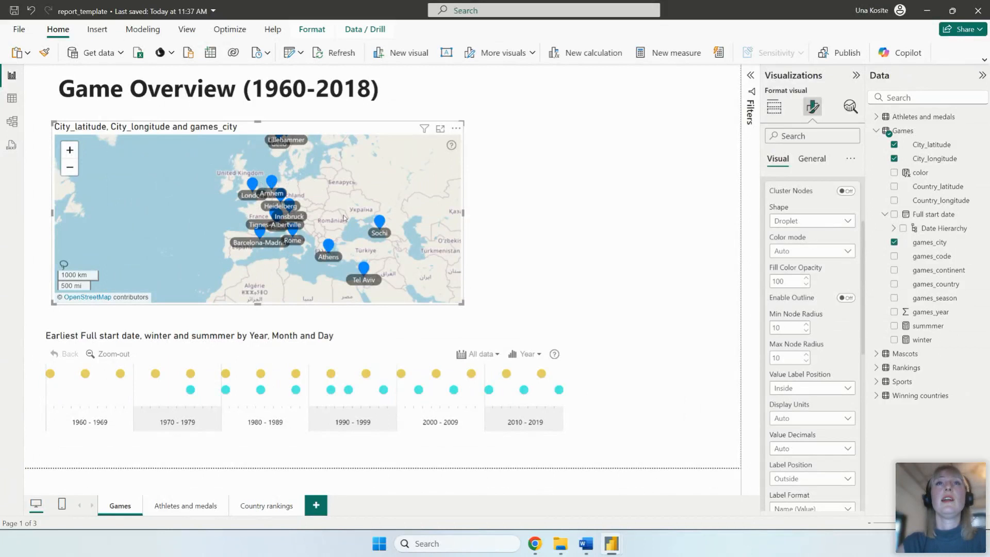
click(774, 107)
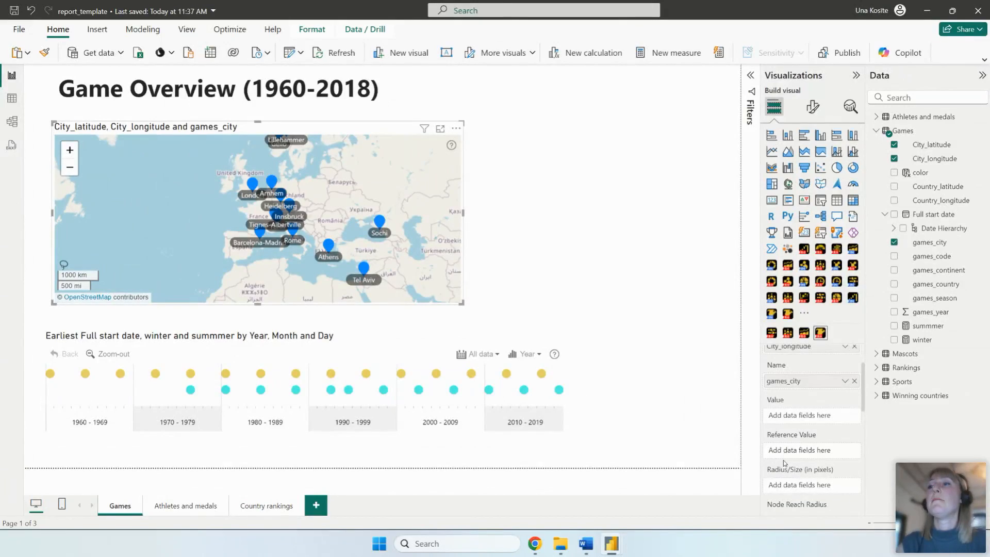
scroll(787, 455, down, 2)
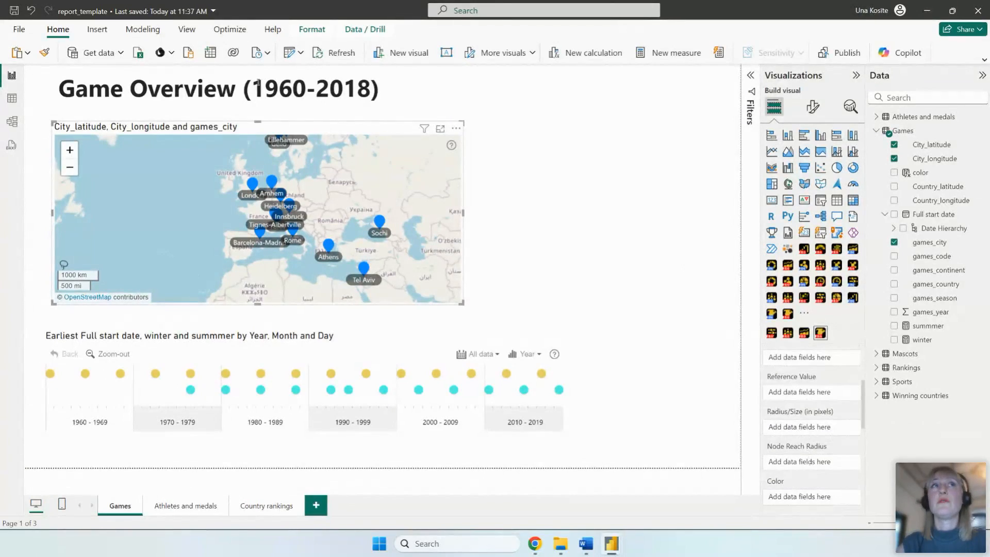
click(12, 98)
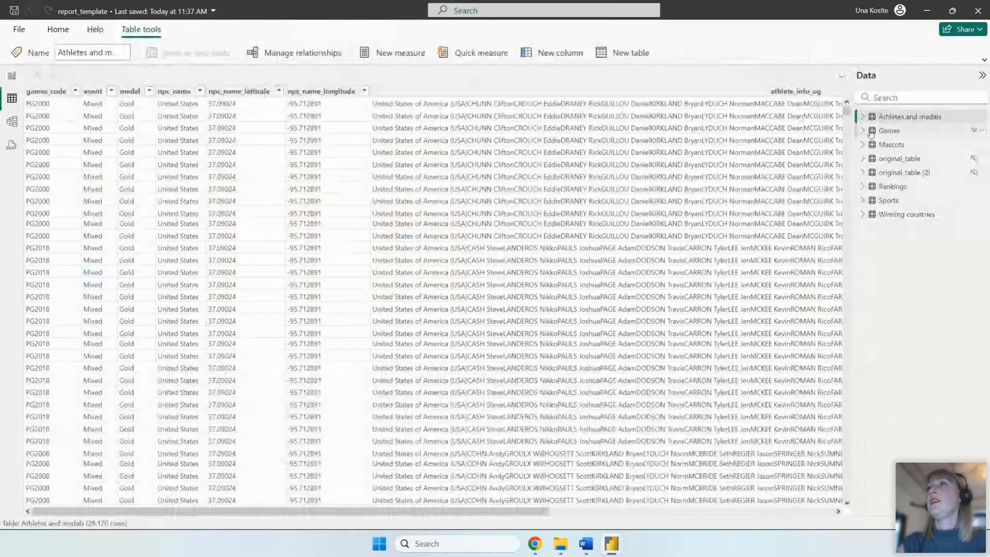
click(888, 131)
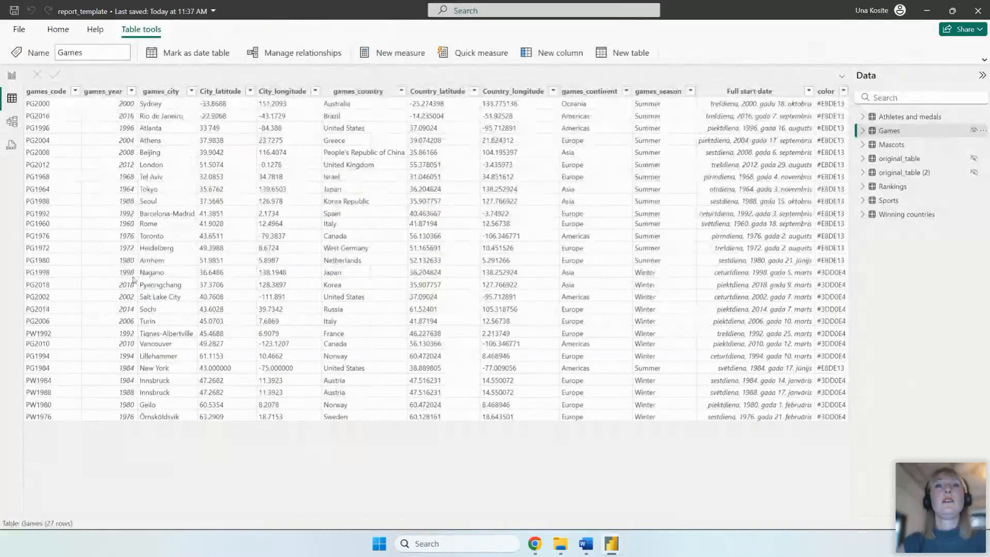
click(826, 91)
click(336, 73)
drag(337, 73, 108, 66)
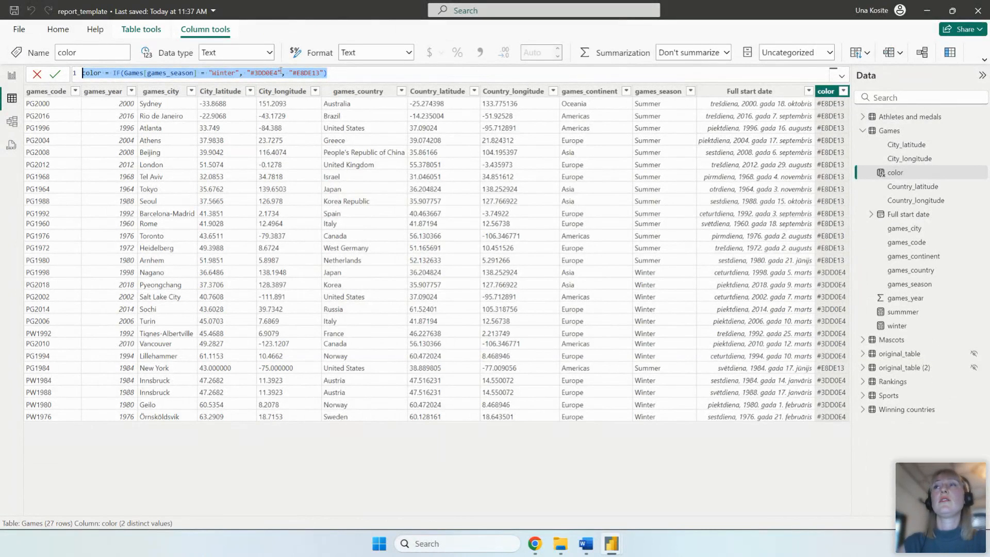
Step: Return to the report page and assign the color column of the Games table to the map's Color field
click(11, 75)
scroll(769, 367, up, 2)
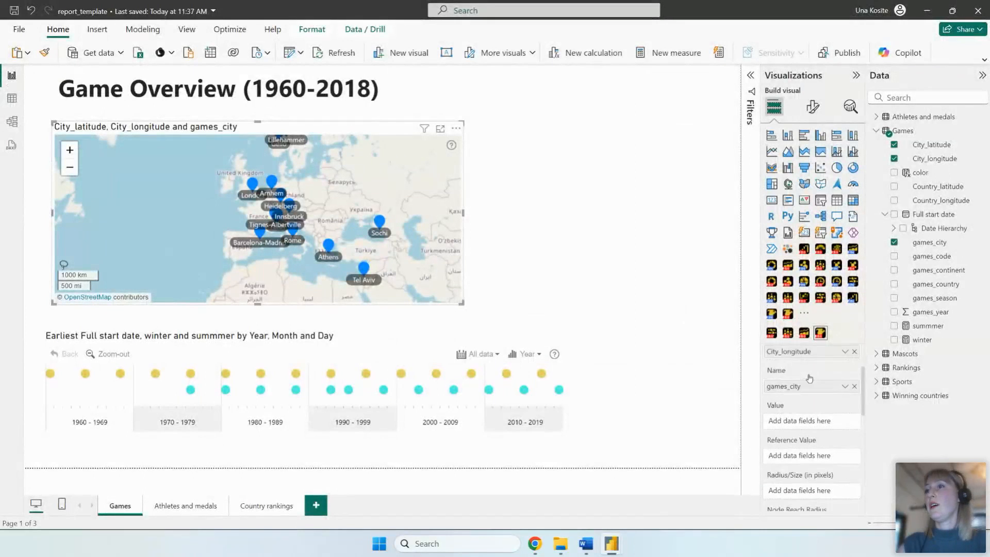
scroll(828, 420, down, 1)
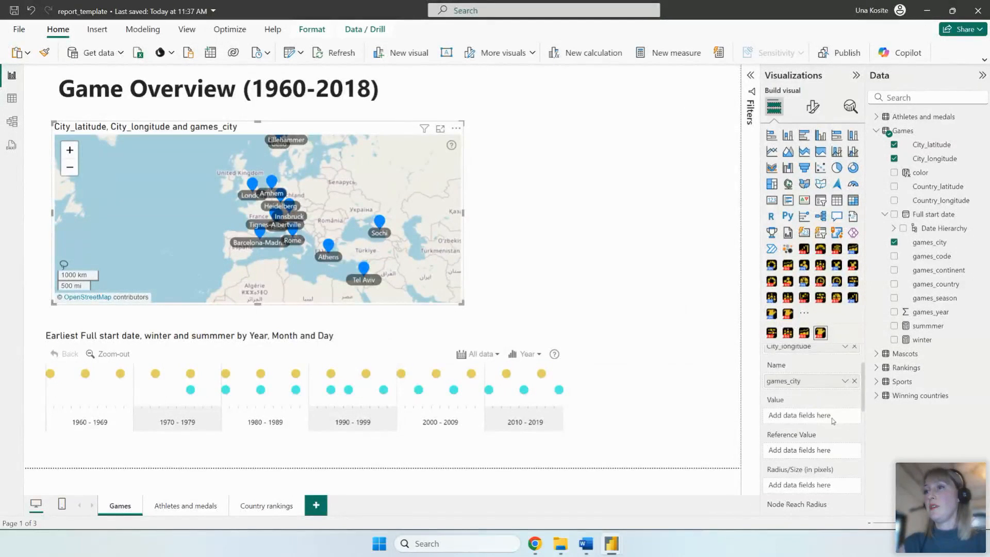
scroll(807, 457, down, 1)
scroll(808, 457, down, 1)
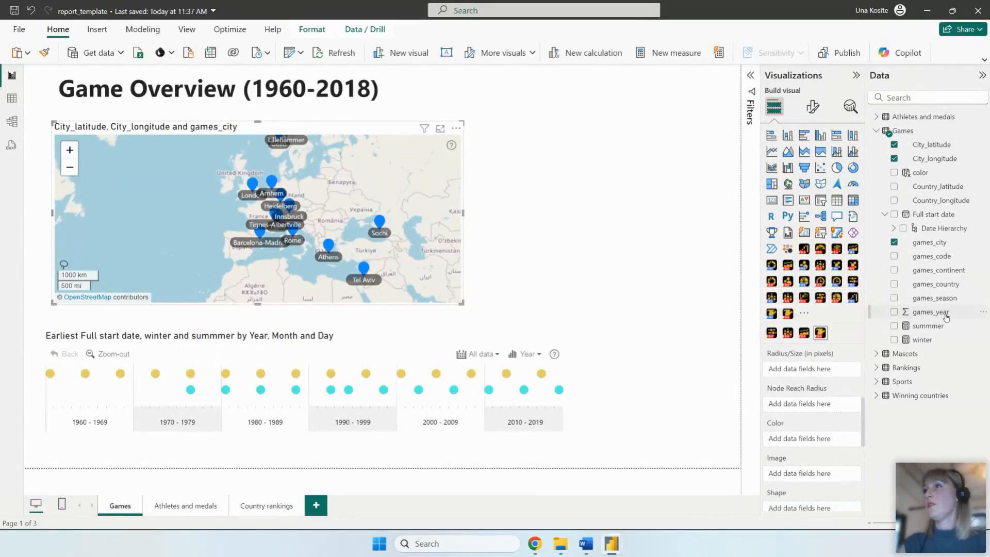
drag(928, 172, 821, 438)
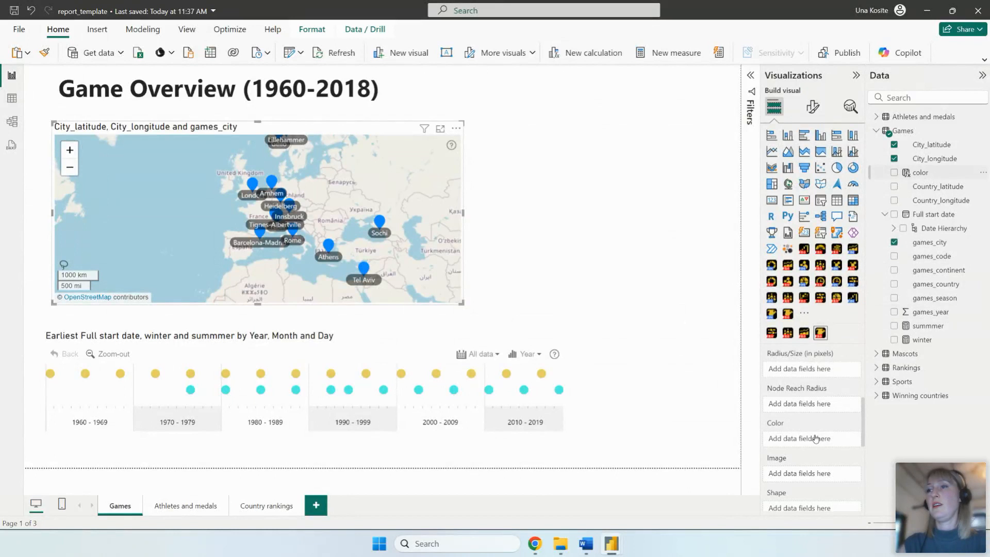
Step: Set the color mode of the map's nodes to Dynamic
click(812, 107)
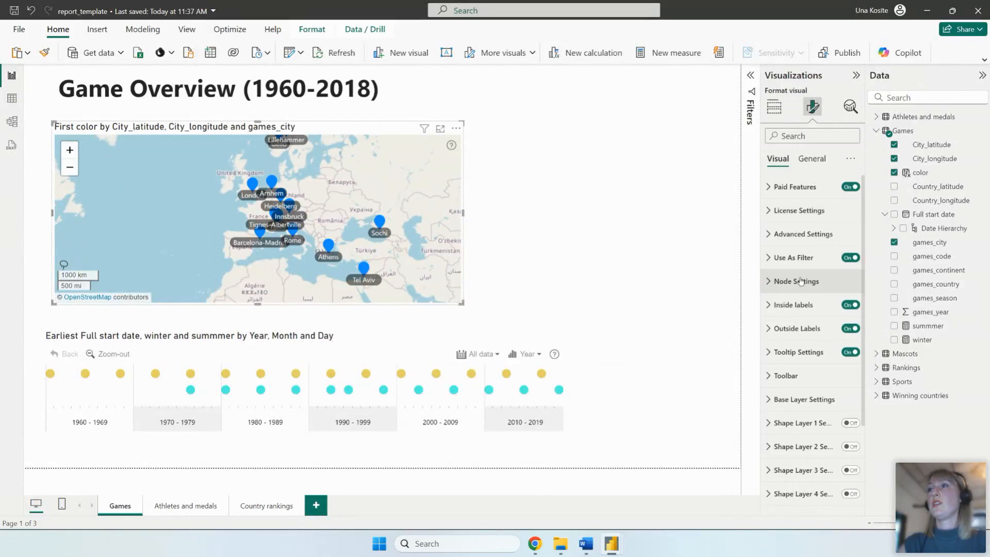
click(801, 281)
click(803, 368)
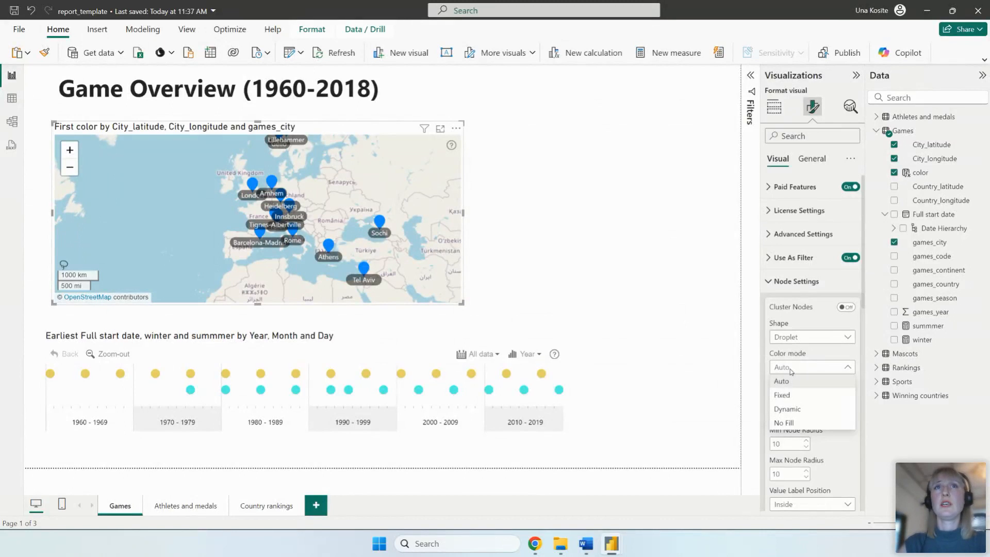
click(806, 409)
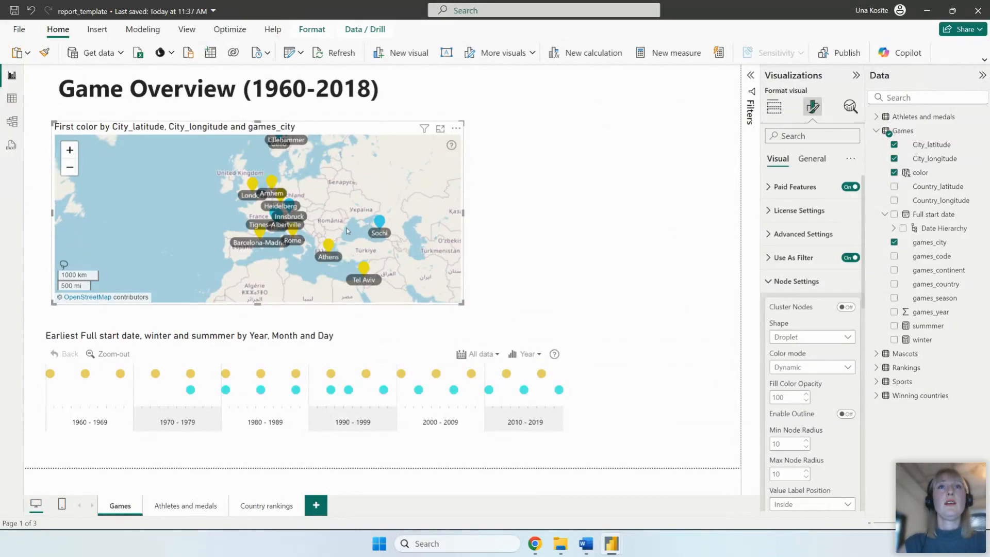
Step: Nudge the map slightly, set its node fill opacity to 80 and enable a solid gray node outline
drag(278, 125, 276, 123)
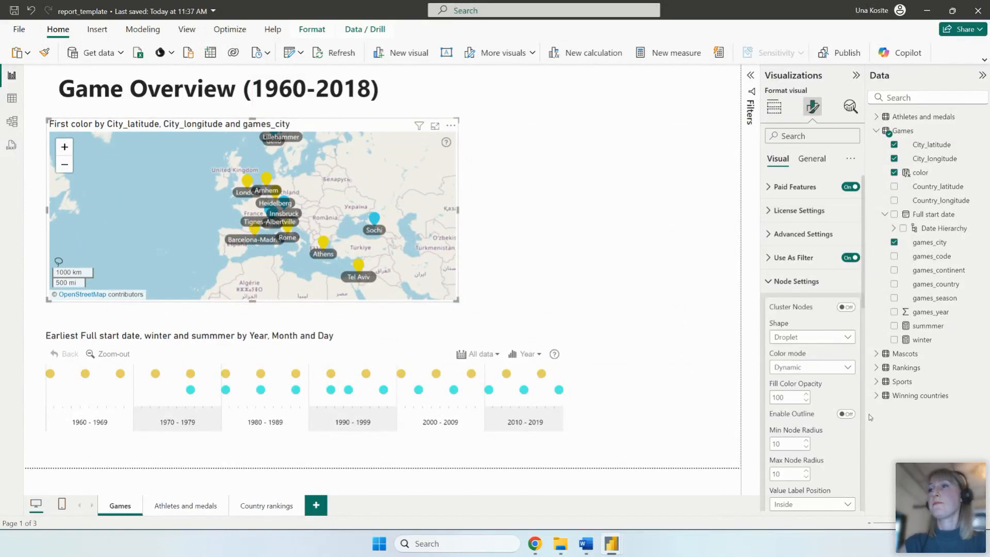
double_click(799, 398)
text(80)
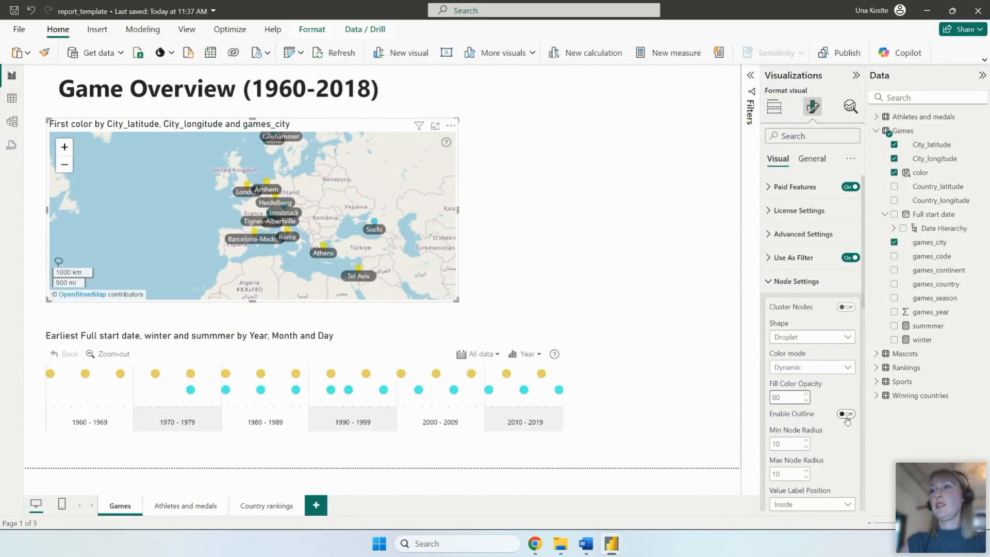
click(846, 414)
click(790, 479)
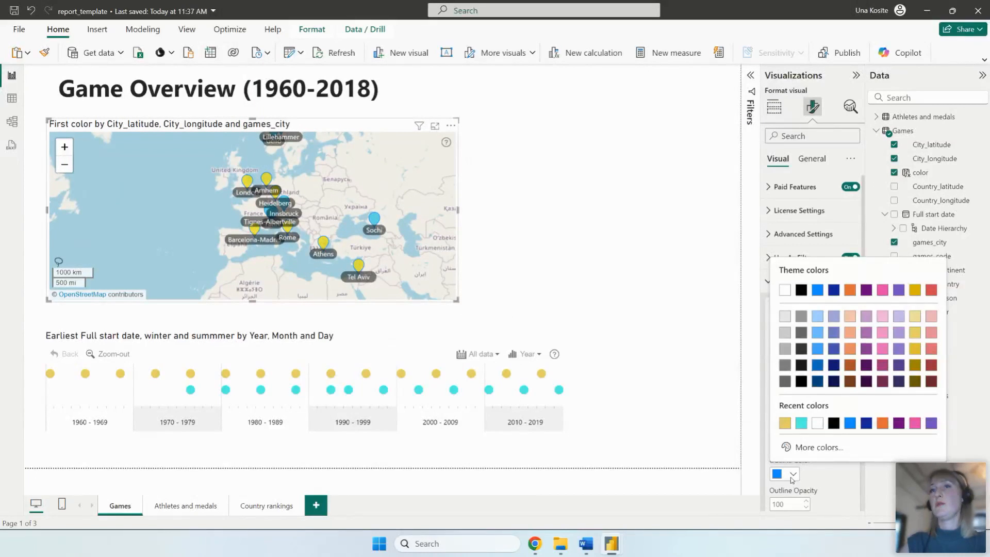
click(786, 366)
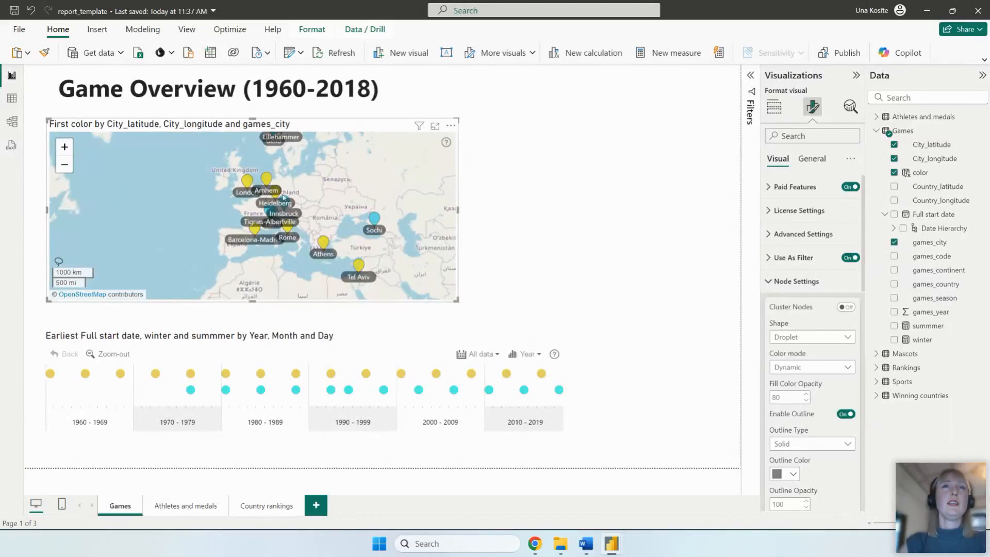
click(796, 281)
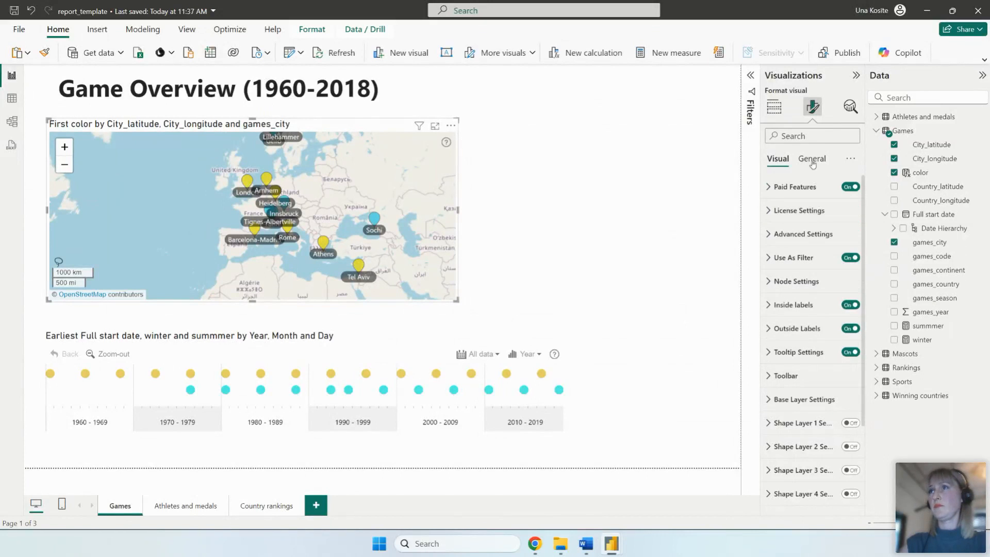
Step: Check the tooltip of the Sochi marker and turn off the map's outside labels
click(375, 218)
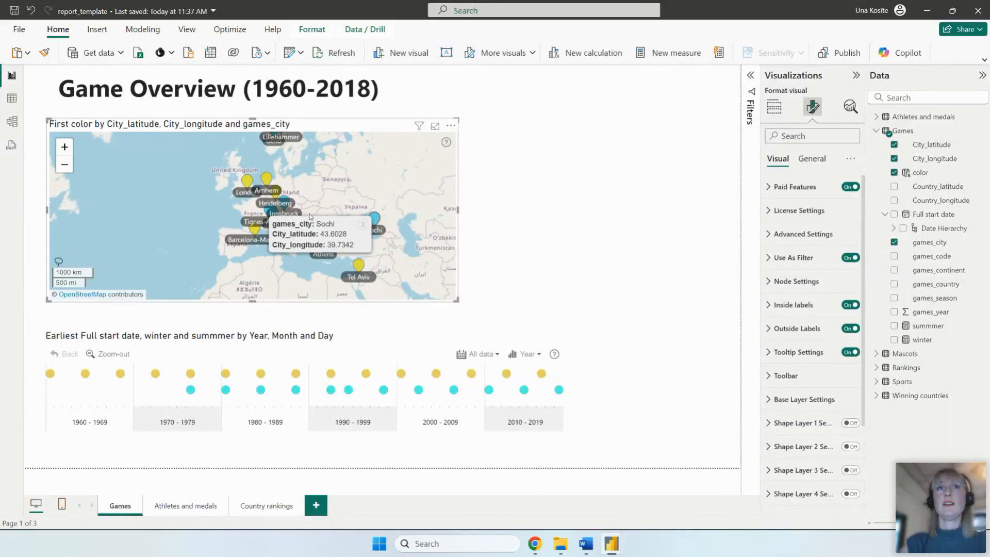
click(363, 225)
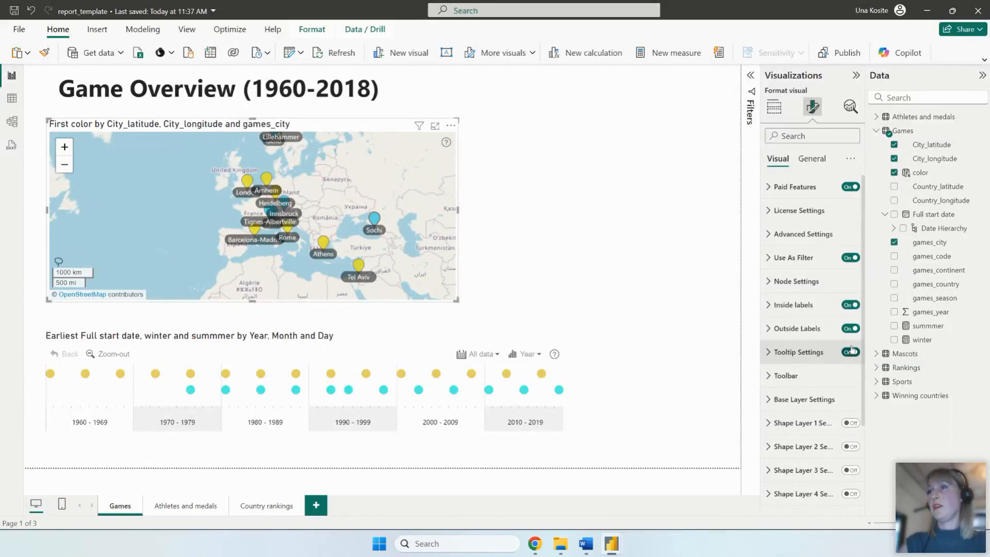
click(851, 329)
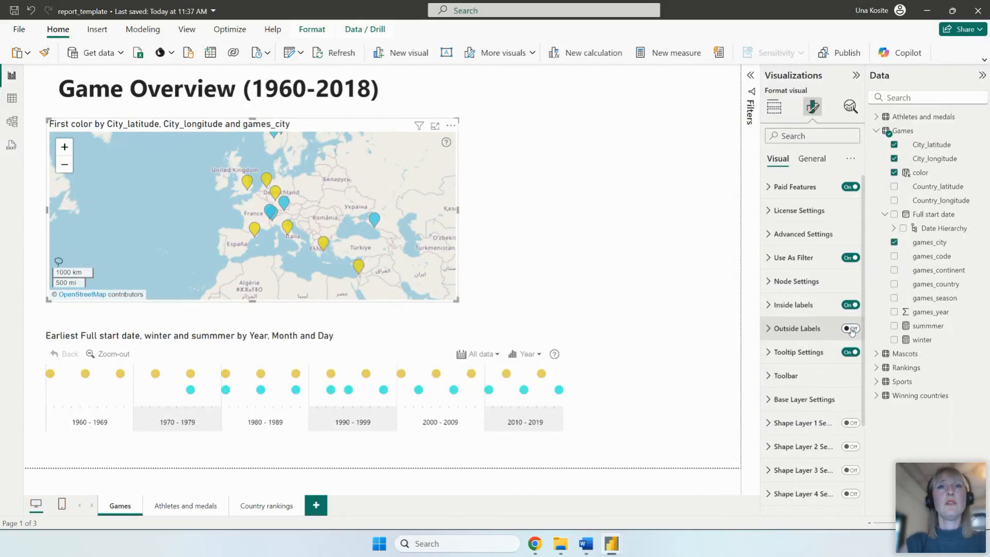
Step: Turn off the display of latitude and longitude in the map's tooltip settings
scroll(832, 434, down, 1)
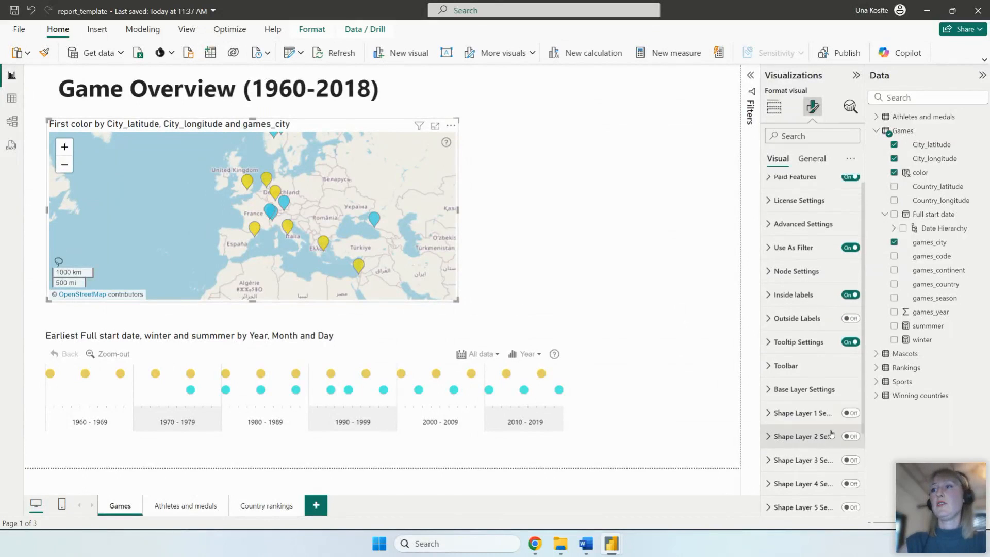
scroll(810, 240, down, 1)
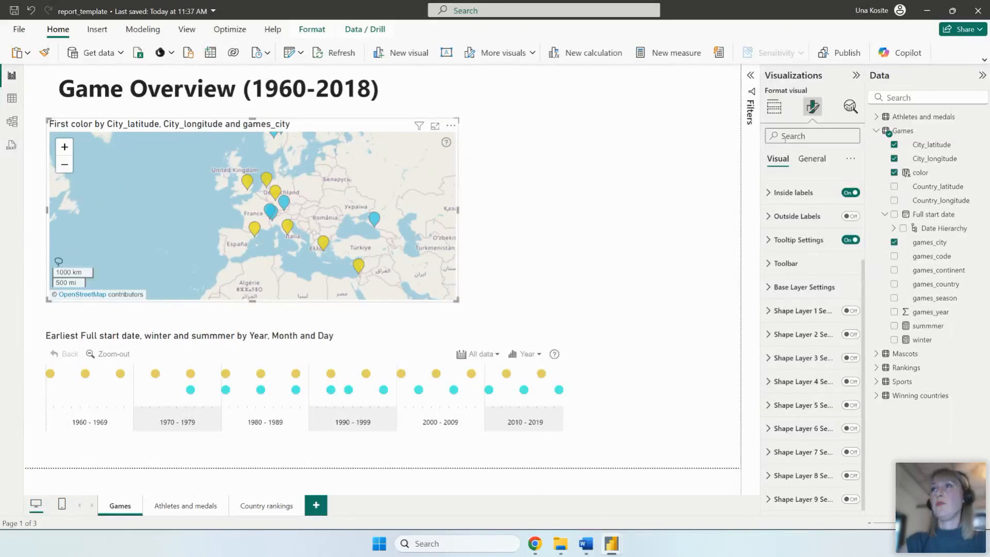
click(773, 116)
scroll(849, 400, down, 1)
scroll(849, 400, down, 3)
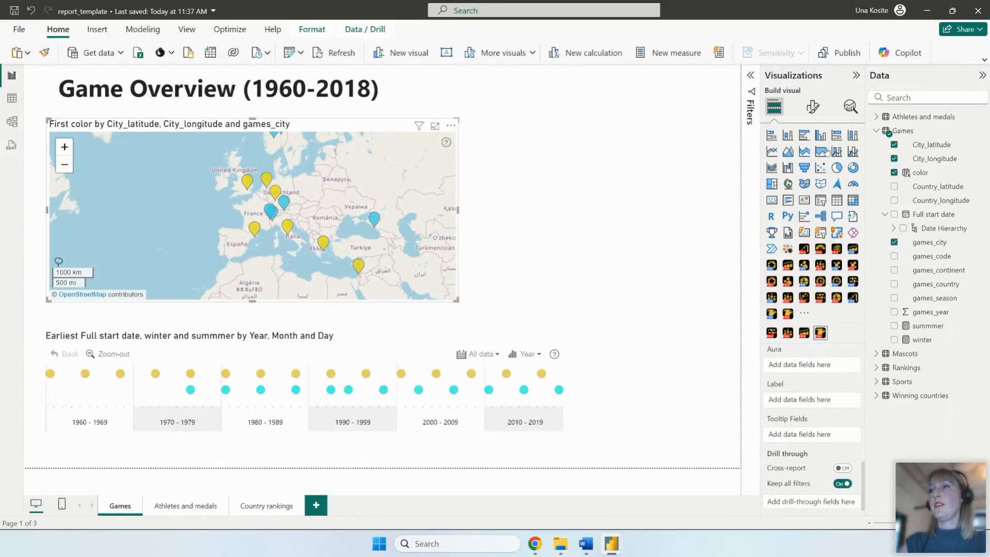
click(813, 109)
click(809, 353)
scroll(815, 361, down, 1)
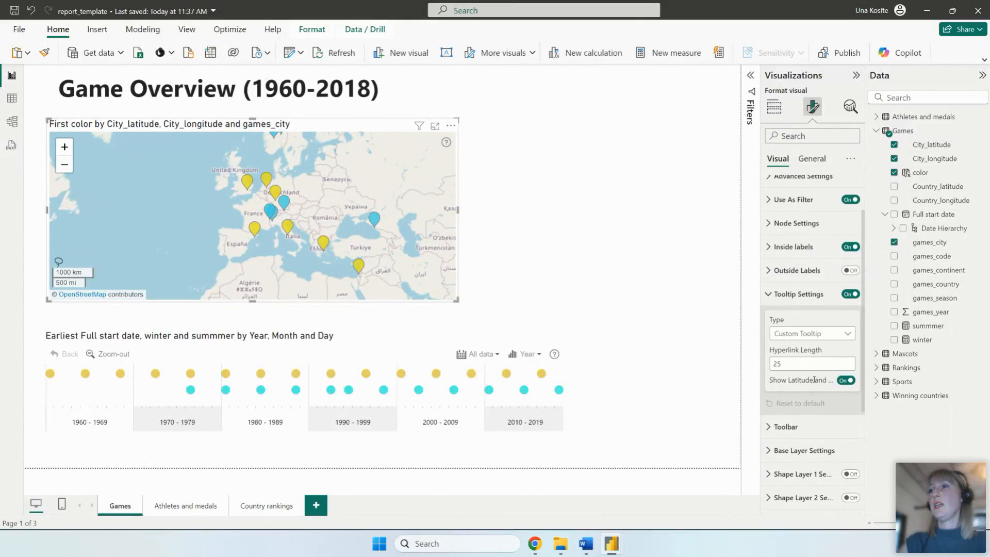
click(844, 381)
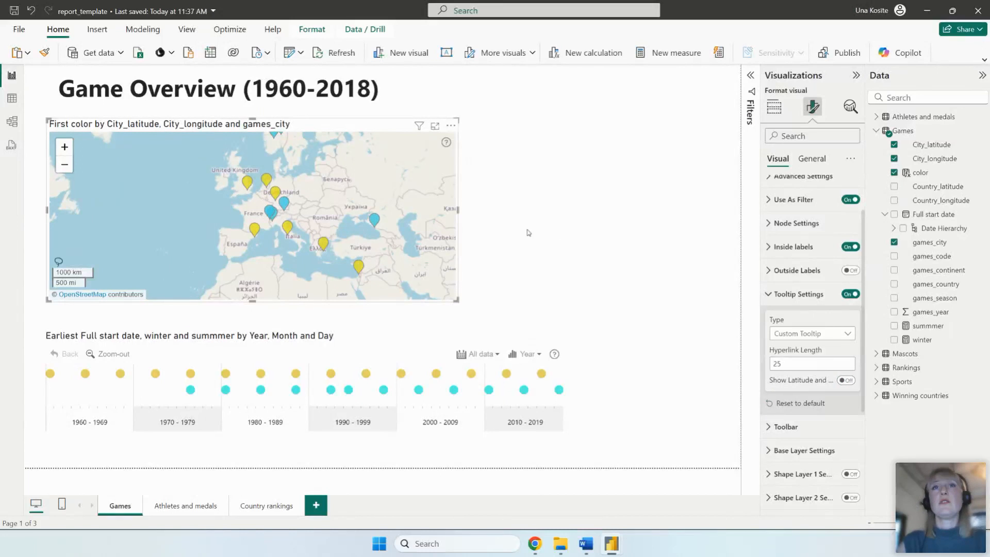
Step: Add games_city, games_country and games_season to the map's tooltip fields and check the tooltip of the Sochi marker
click(773, 107)
scroll(822, 443, down, 5)
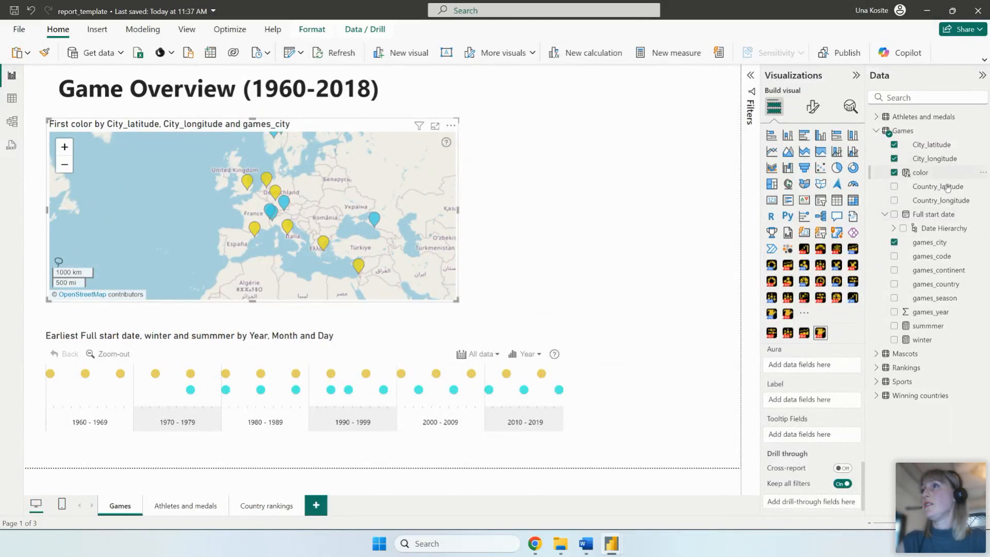
drag(930, 243, 810, 435)
drag(946, 286, 825, 439)
drag(958, 301, 837, 460)
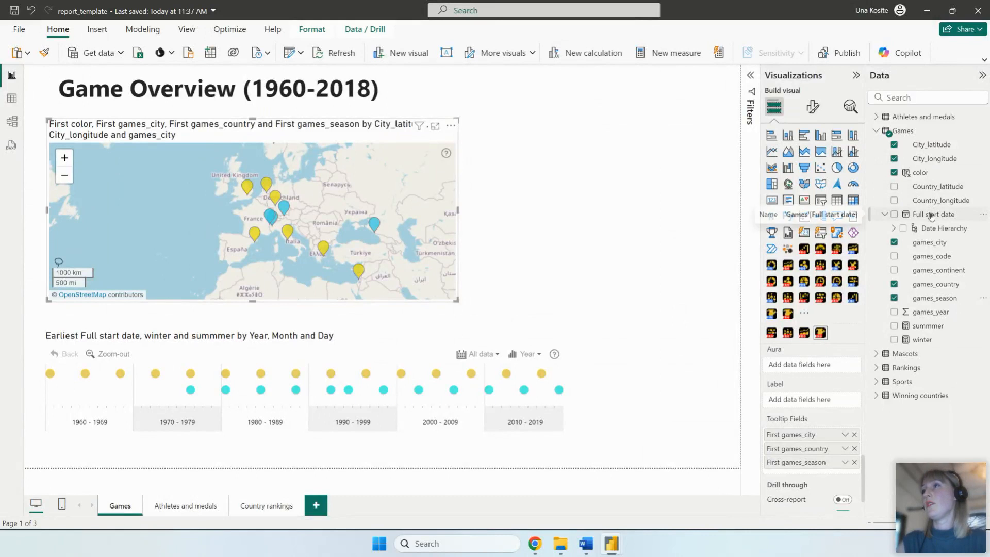
mouse_move(374, 225)
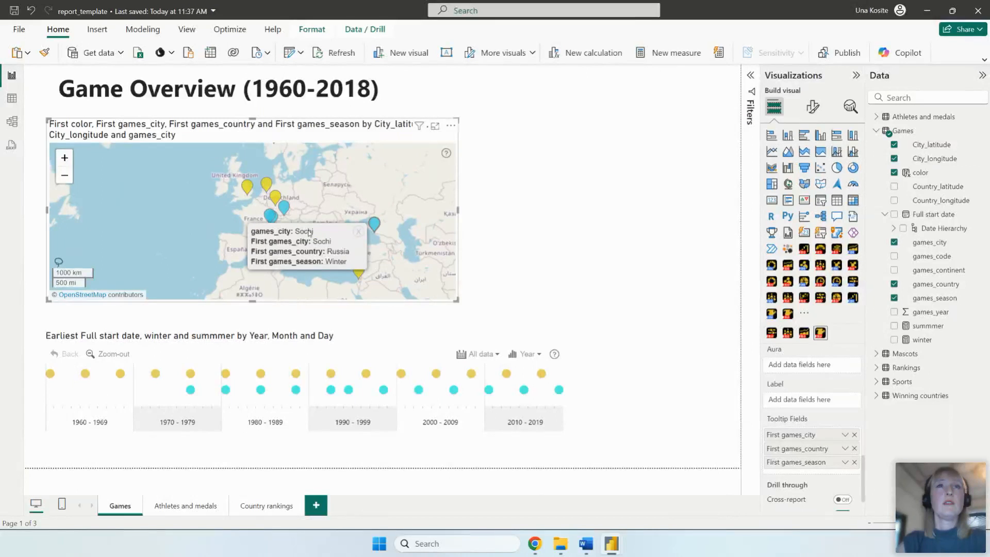
click(358, 231)
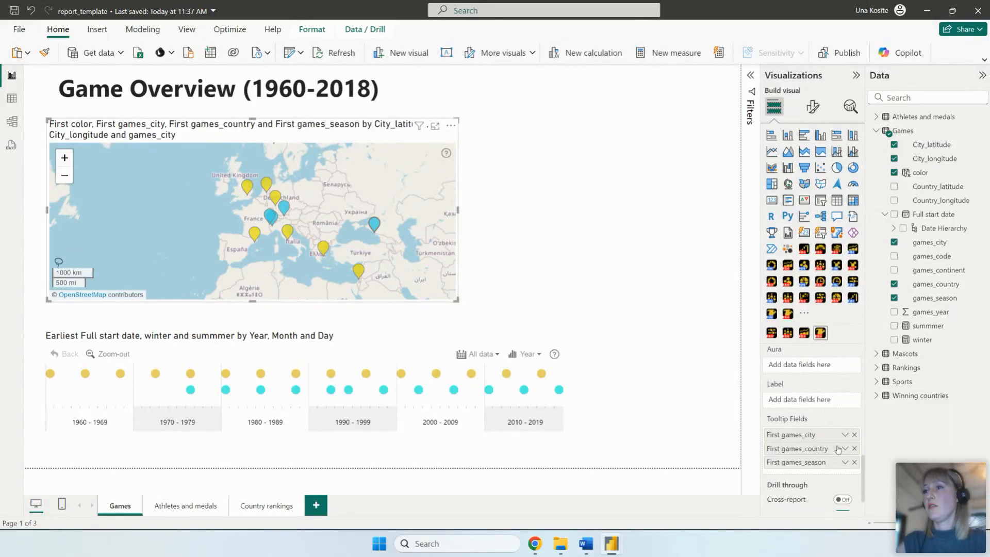
scroll(831, 447, down, 1)
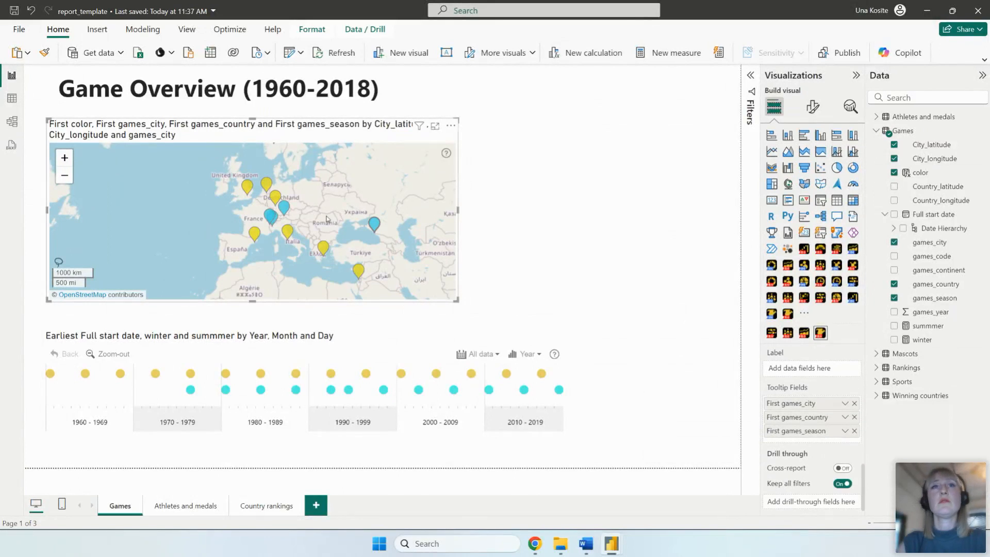
mouse_move(375, 226)
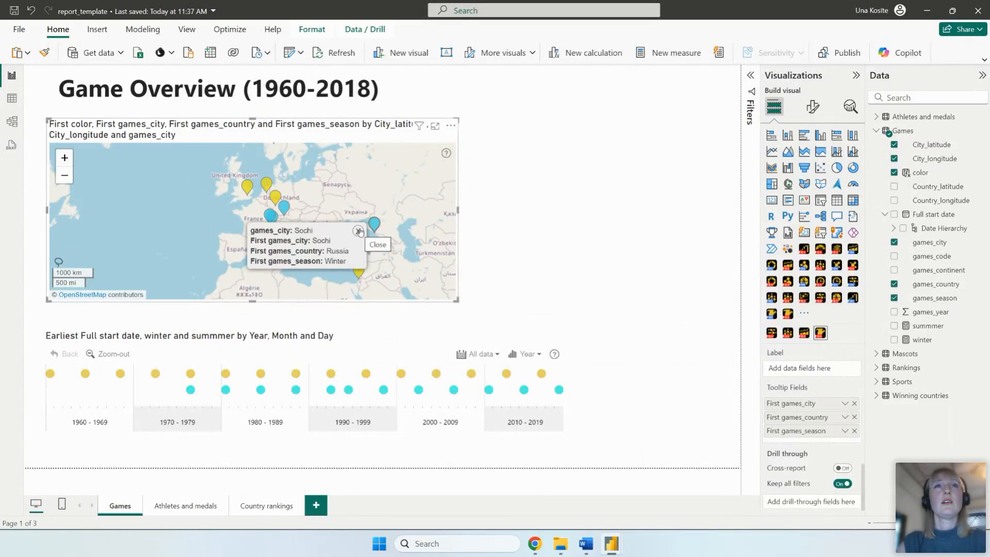
click(360, 232)
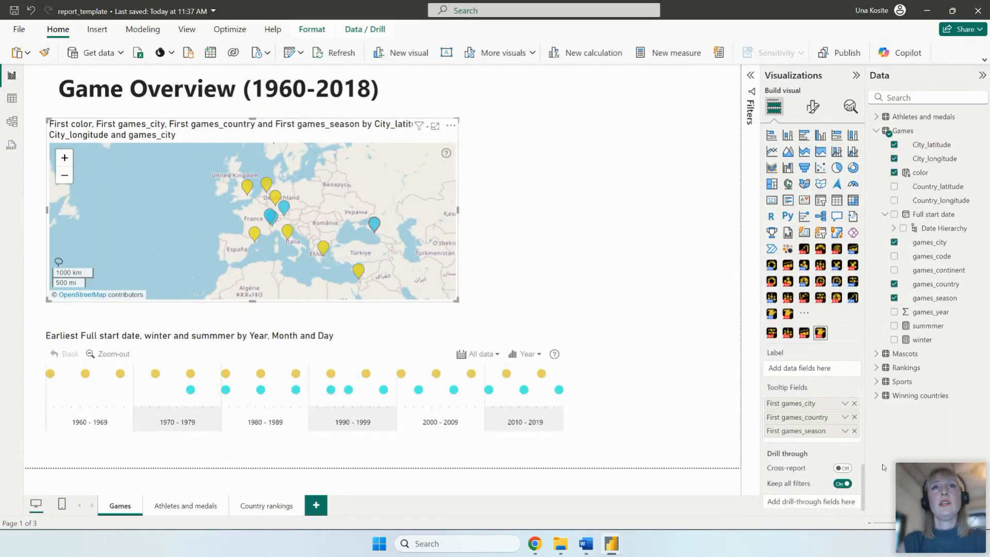
Step: Remove the duplicate games_city from the map's tooltip fields and recheck the Sochi marker's tooltip
drag(840, 408, 644, 412)
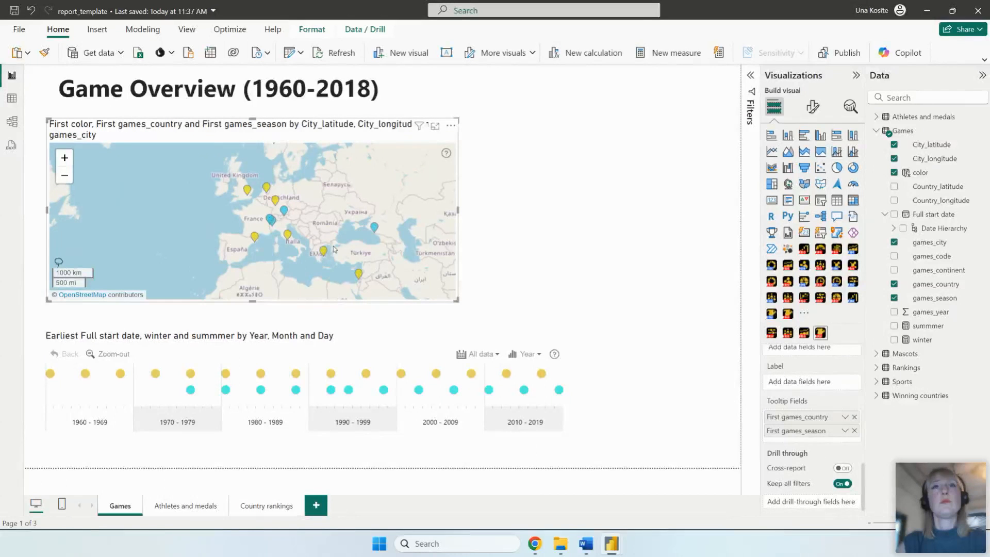
click(375, 227)
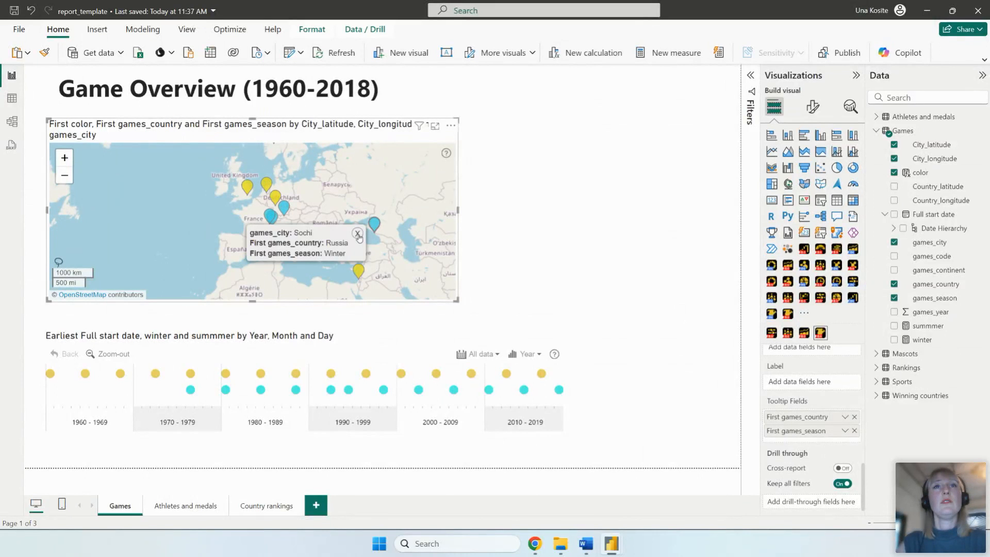
click(358, 233)
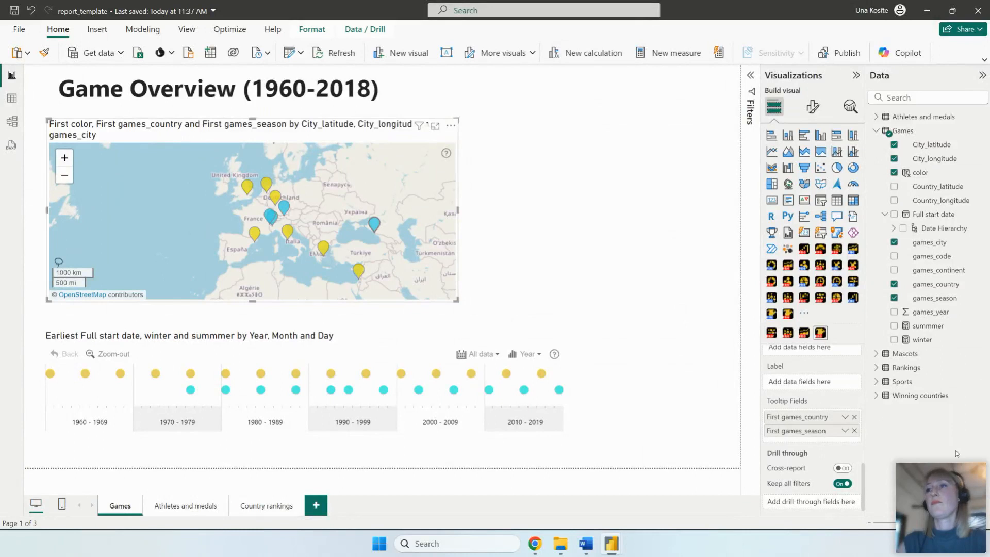
Step: Add games_year as the first of the map's tooltip fields and check the tooltip of the Beijing marker
drag(937, 311, 845, 417)
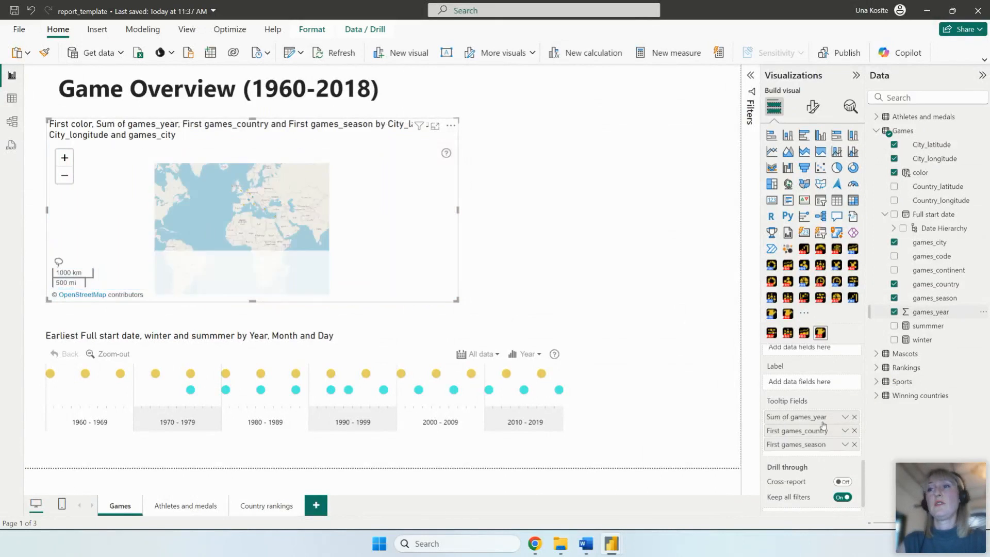
click(335, 198)
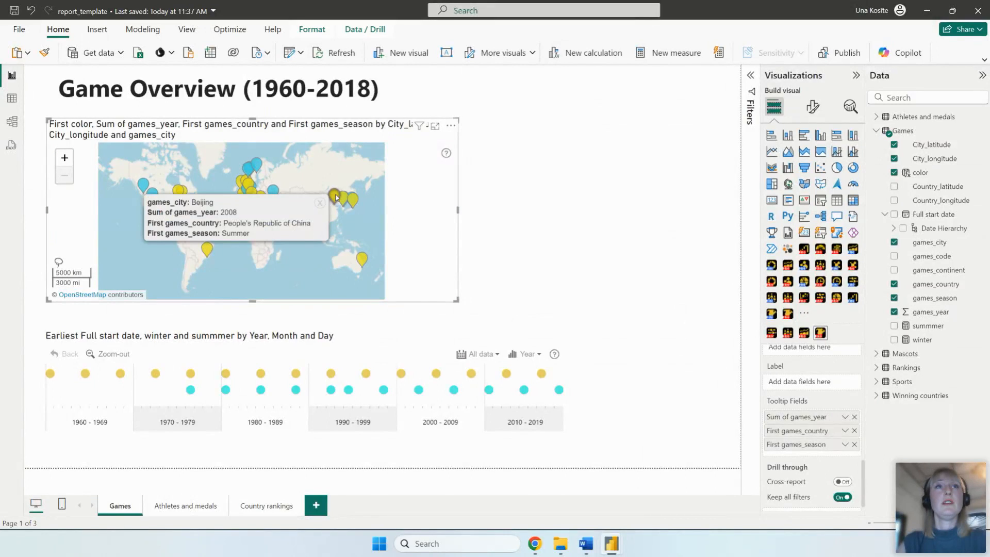
click(320, 203)
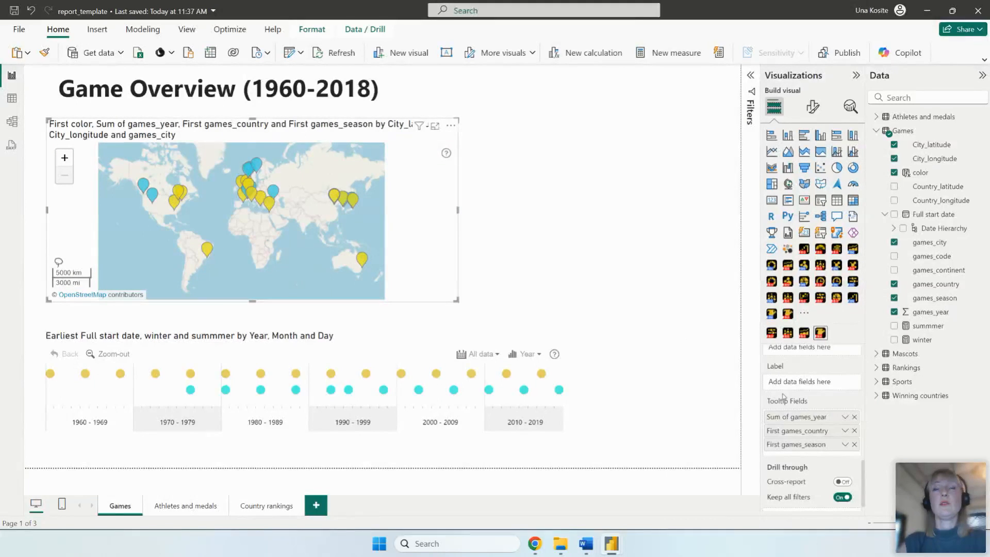
Step: Rename the map's tooltip fields for games_year, games_country and games_season as Year, Country and Season
double_click(799, 417)
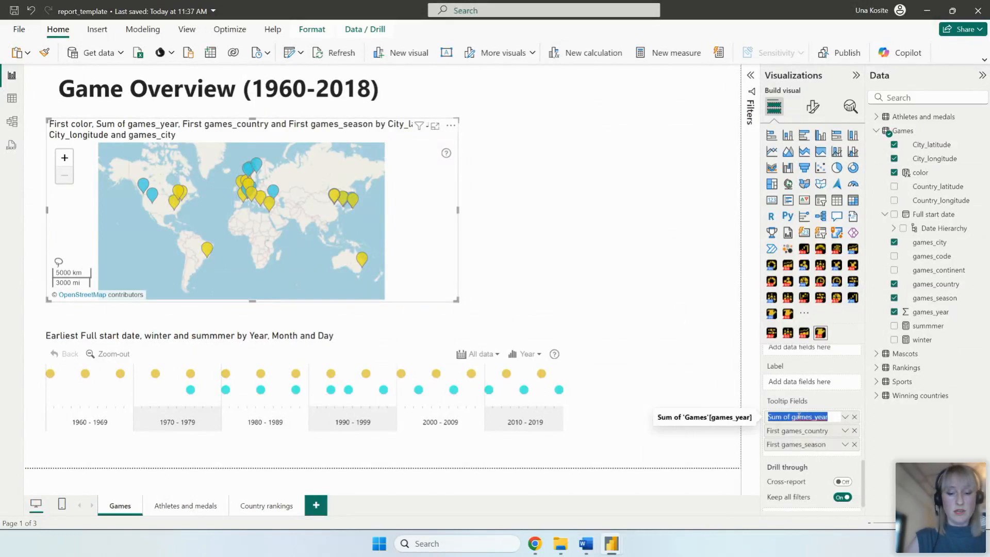
text(Year)
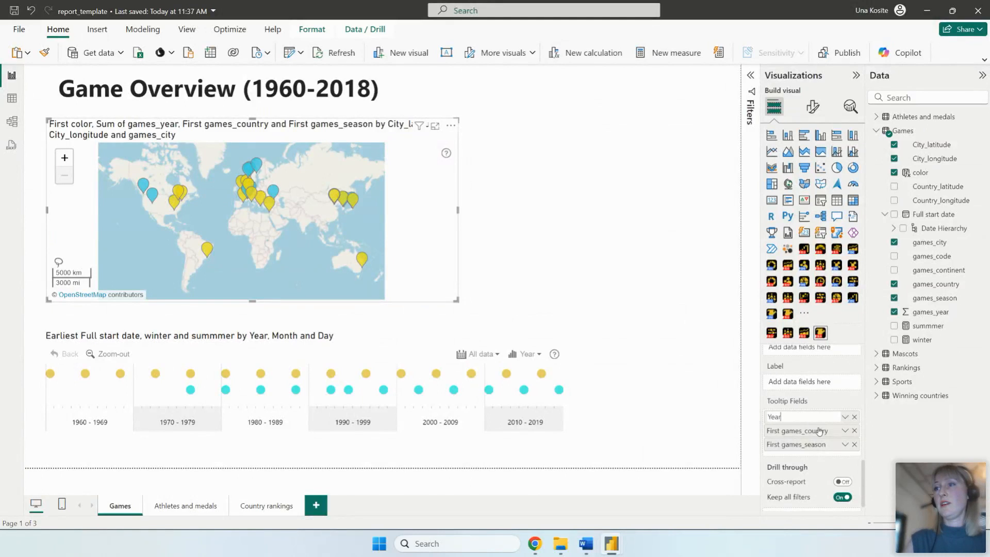
key(Return)
double_click(819, 430)
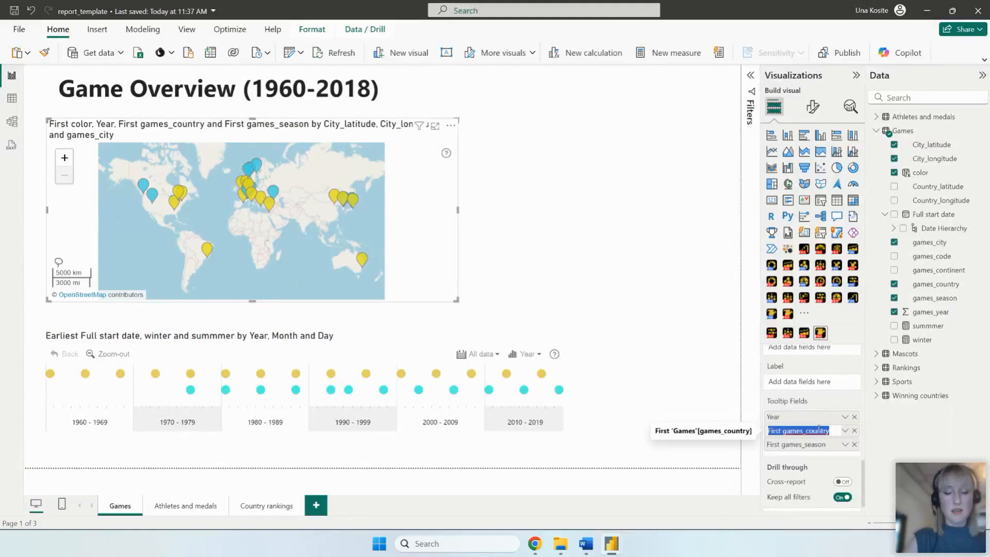
text(Country)
key(Return)
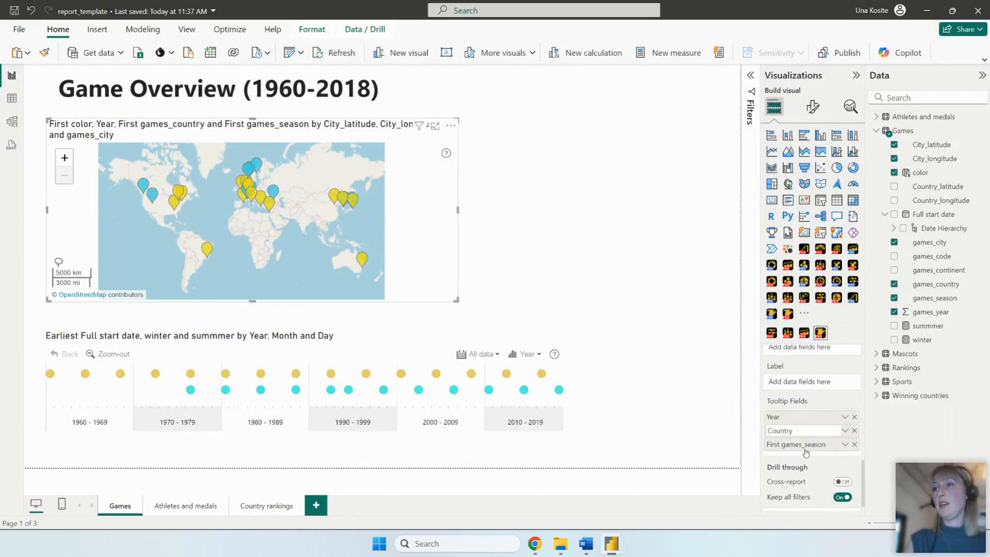
double_click(806, 446)
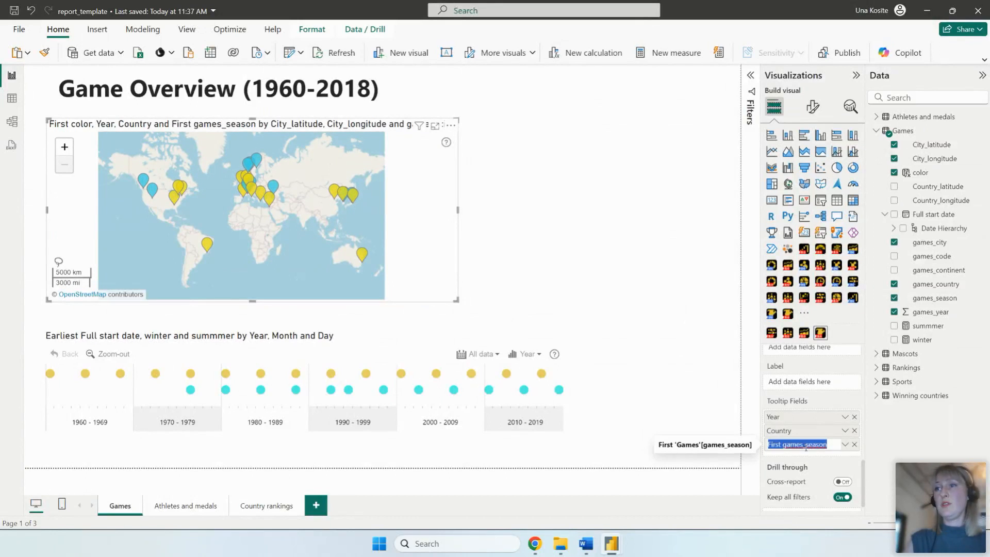
text(Season)
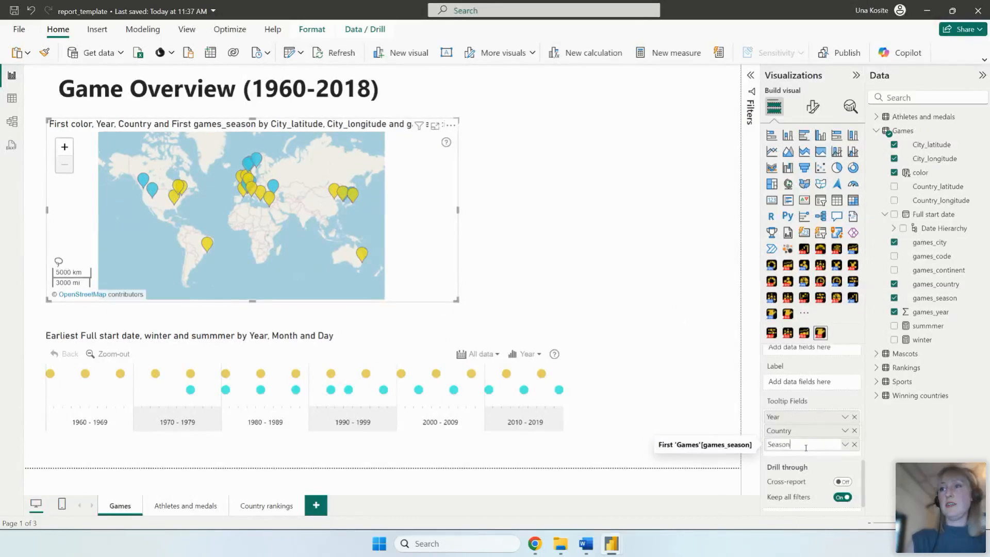
key(Return)
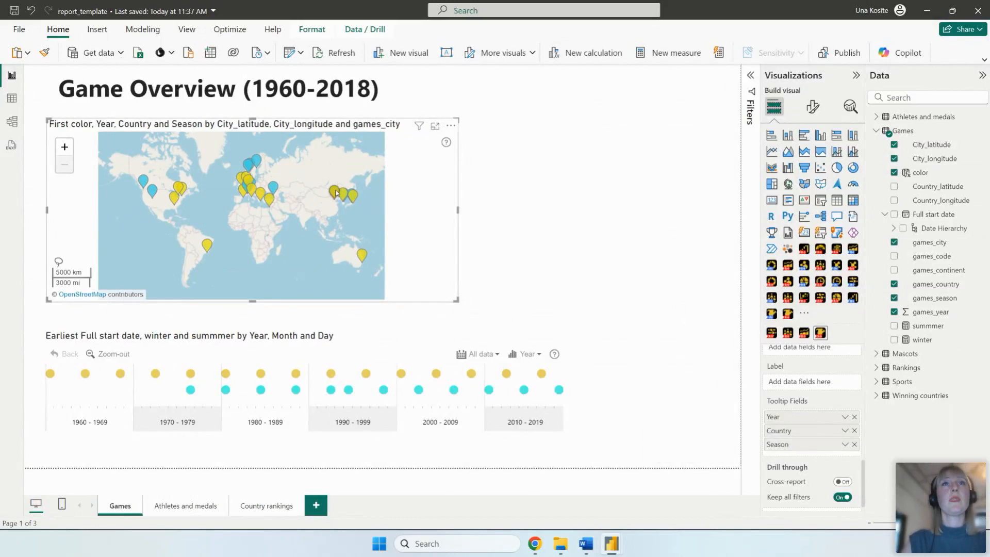
mouse_move(335, 193)
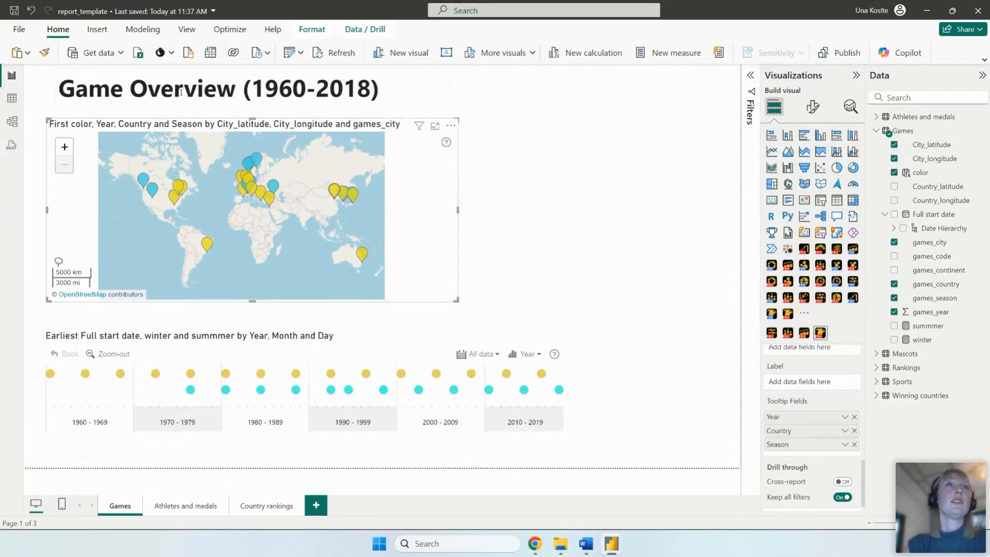
Step: Review the data in the Mascots table and return to the Games report page
click(12, 102)
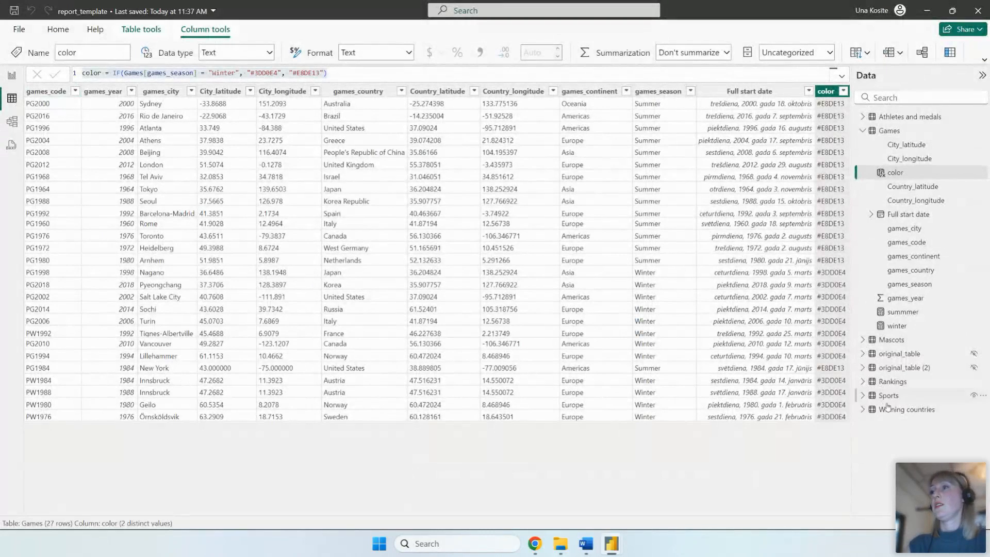
click(897, 340)
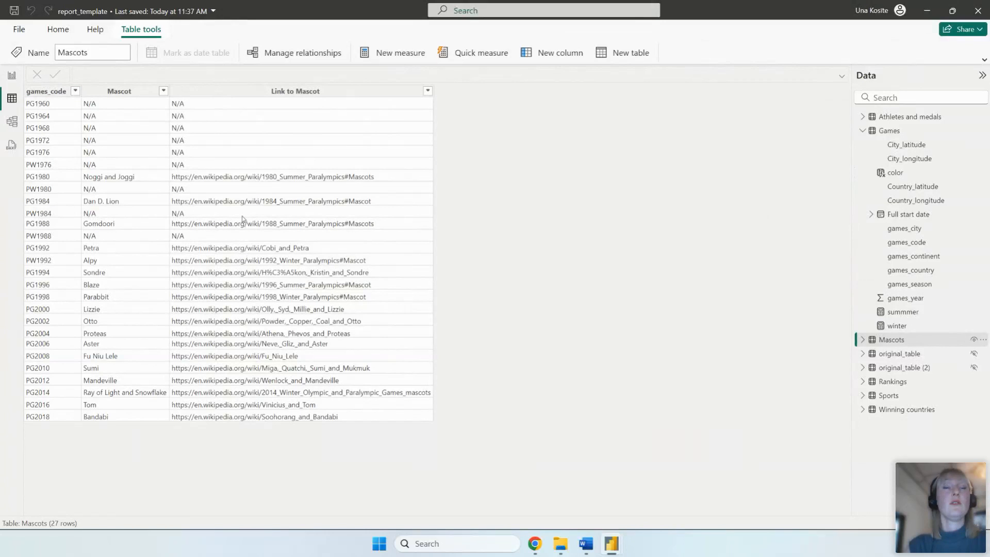
click(12, 76)
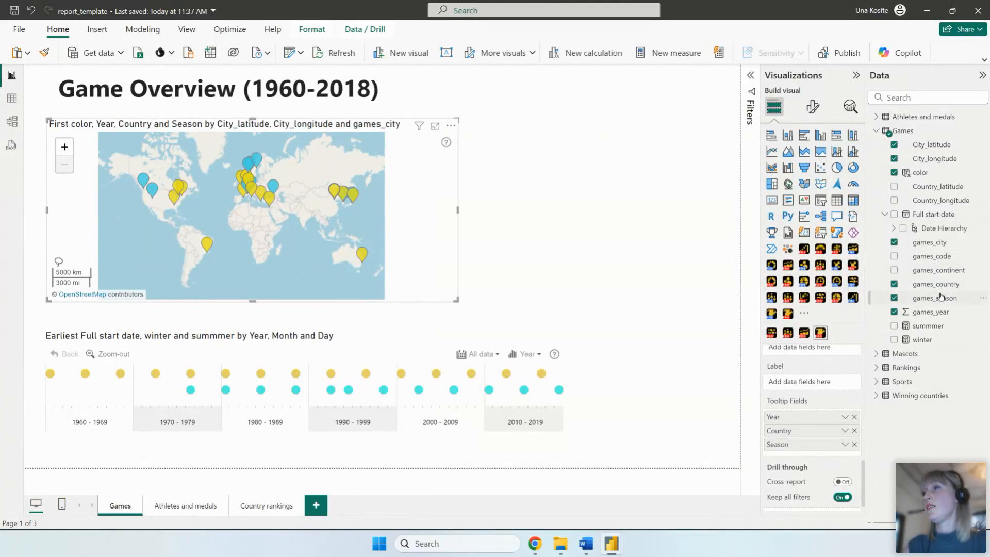
Step: Add Mascot and Link to Mascot from the Mascots table to the end of the map's tooltip fields
click(910, 355)
click(933, 355)
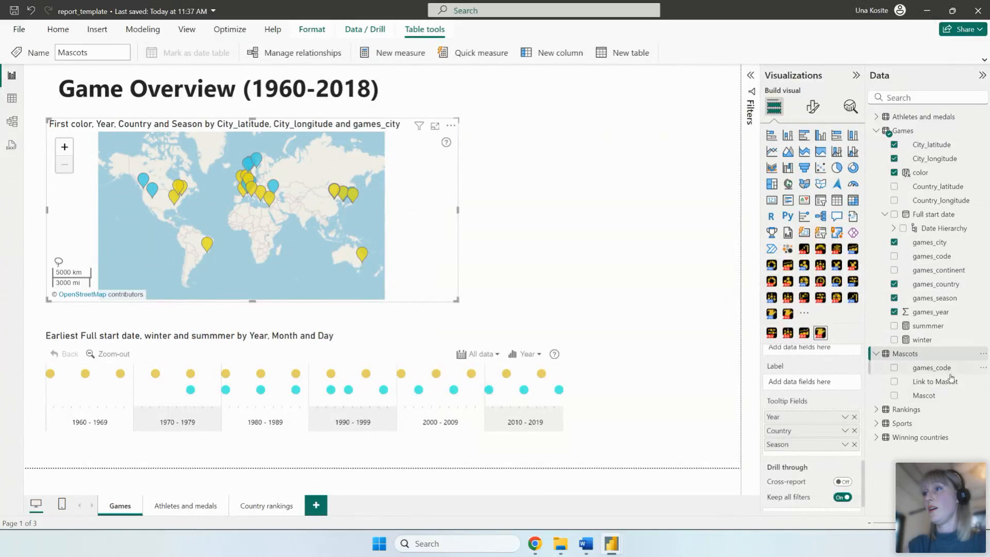
drag(924, 395, 825, 456)
drag(935, 381, 815, 470)
Step: Rename the map's two mascot tooltip fields as Mascot and Link
double_click(774, 458)
key(BackSpace)
key(Return)
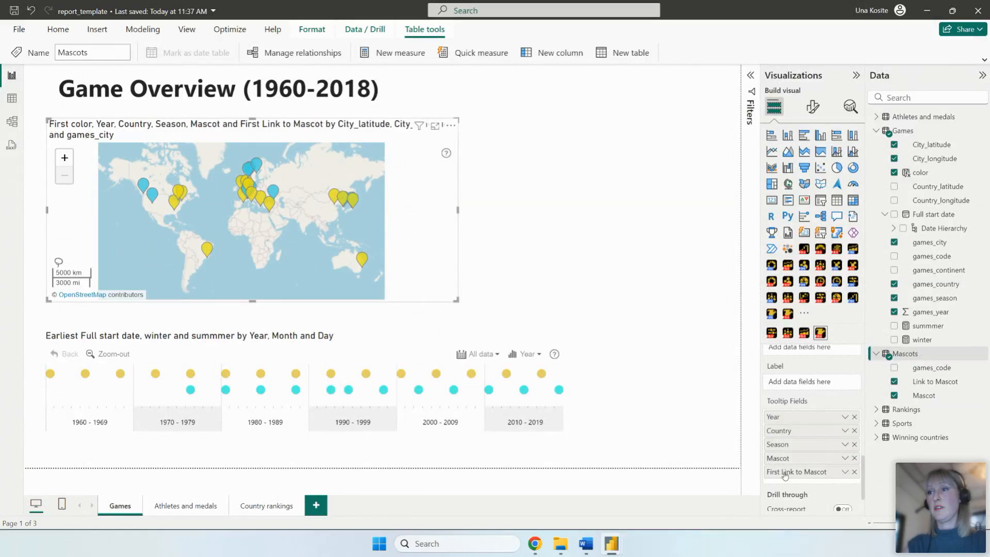
double_click(787, 472)
drag(784, 473, 817, 473)
key(BackSpace)
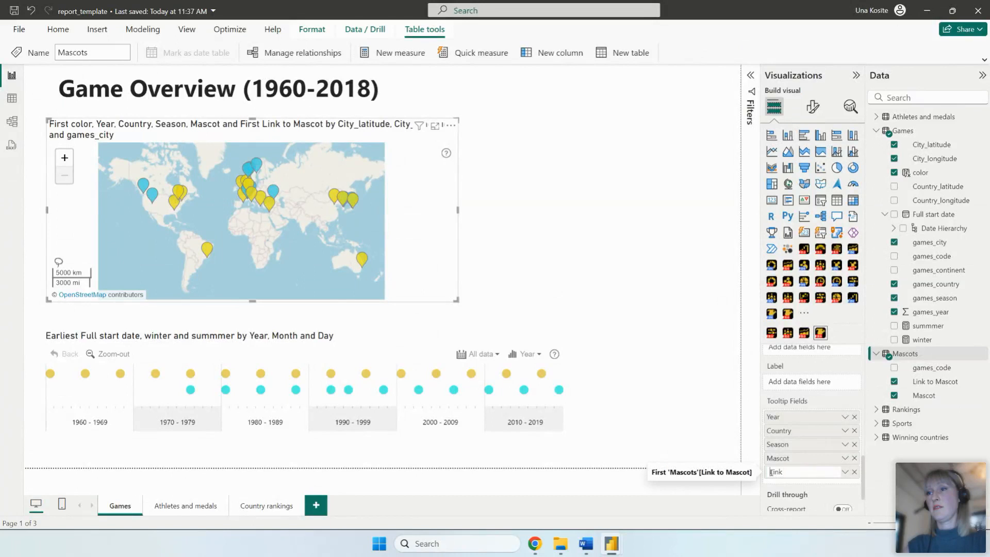
key(Return)
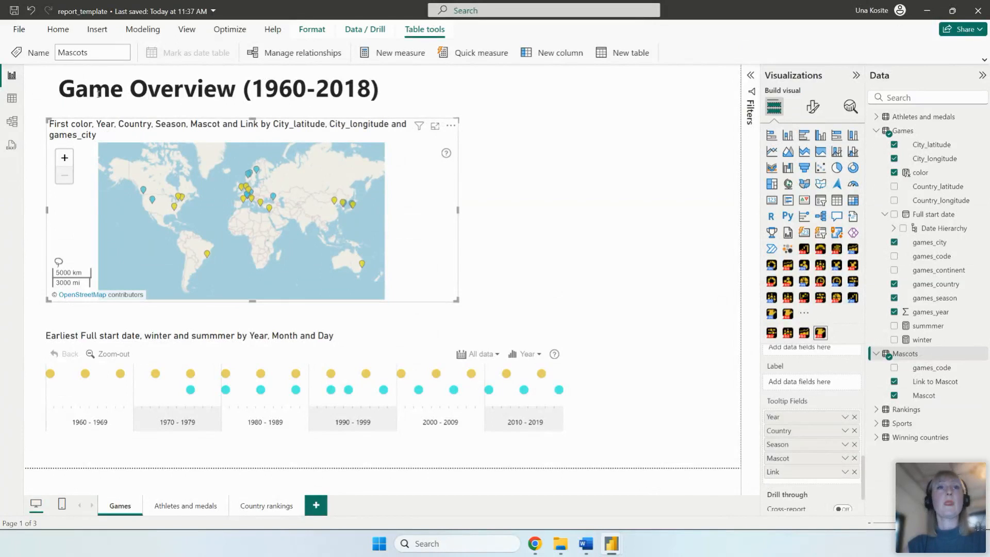
Step: Check the Sochi marker's tooltip and try its mascot link without leaving the report
mouse_move(273, 191)
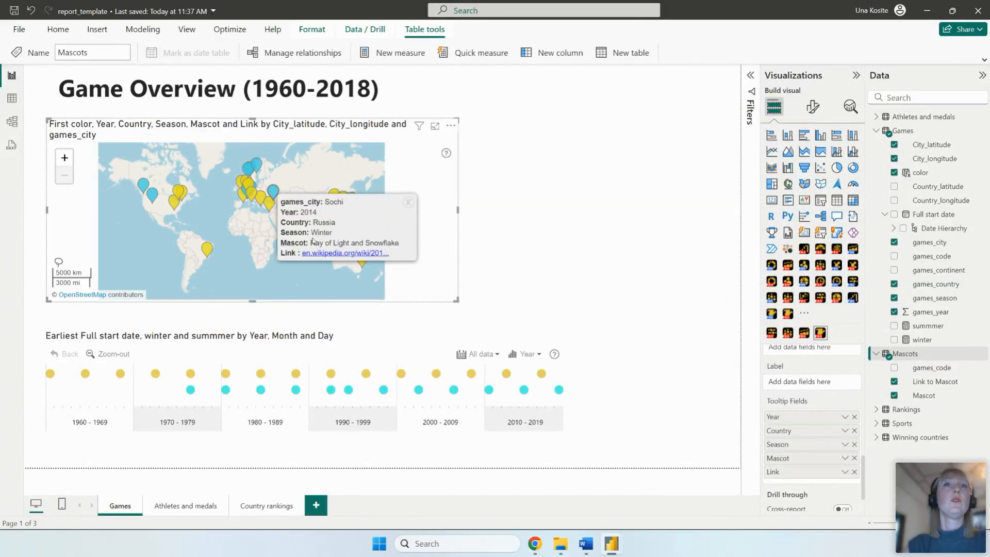
click(351, 253)
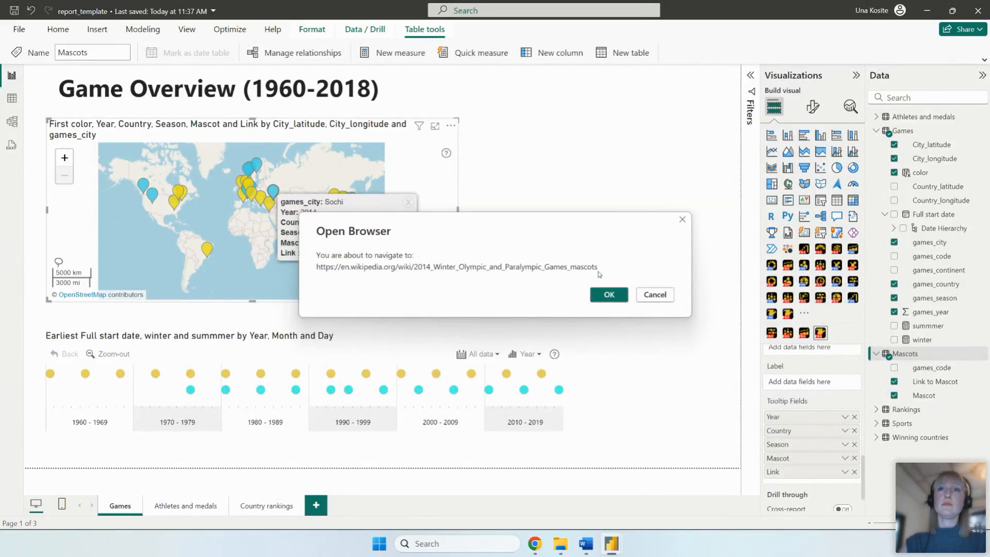
click(655, 297)
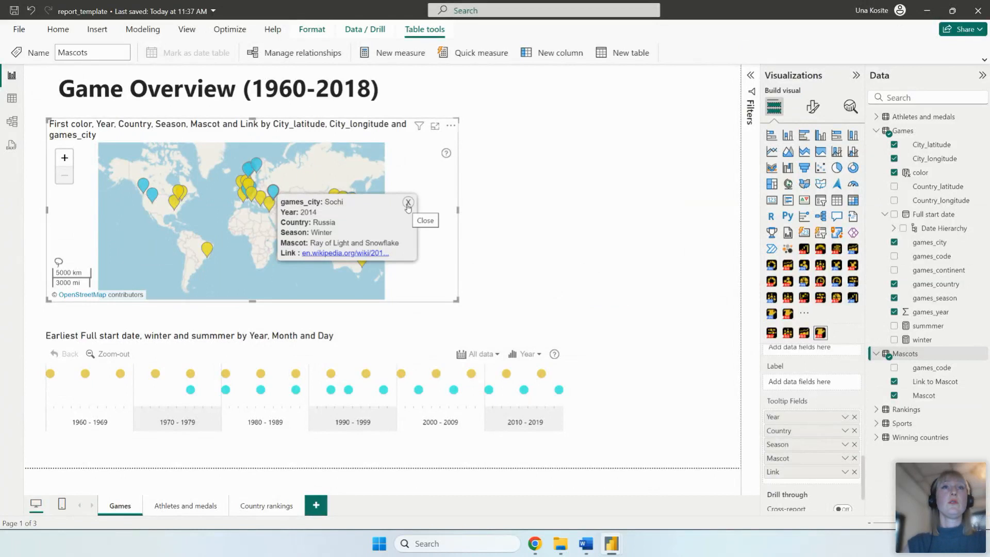
click(408, 203)
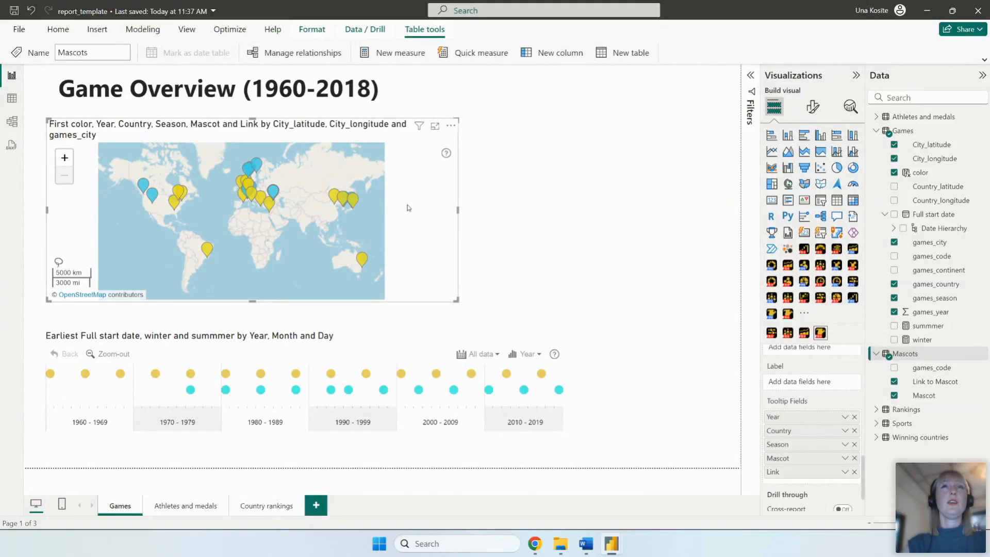
Step: Extend the map down toward the timeline and set its base layer type to None
drag(253, 300, 253, 315)
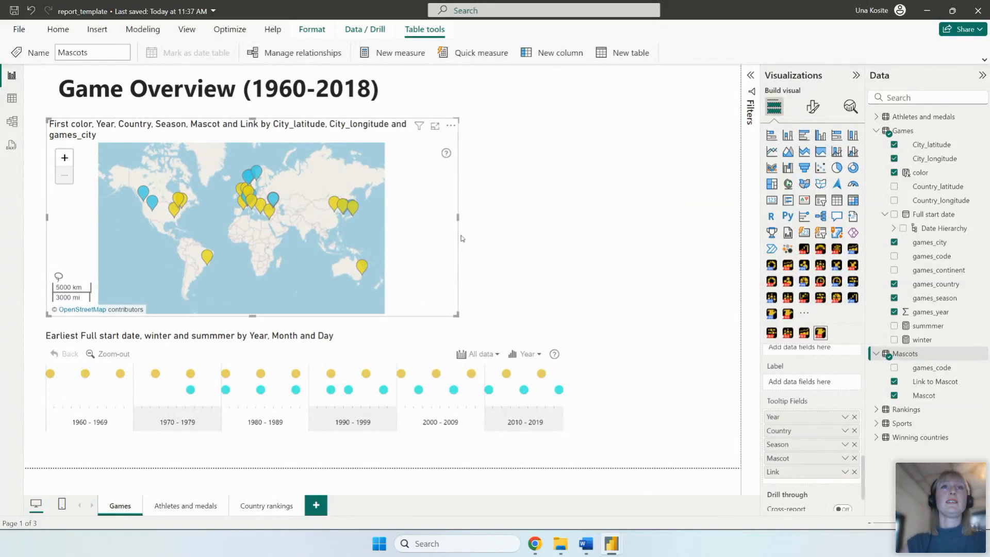
click(823, 109)
click(822, 399)
scroll(822, 296, down, 3)
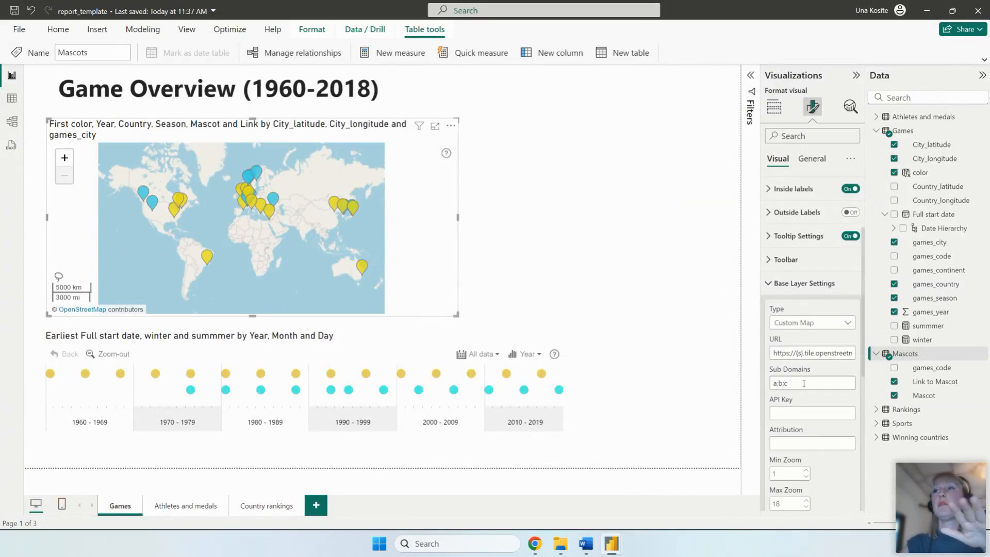
click(810, 328)
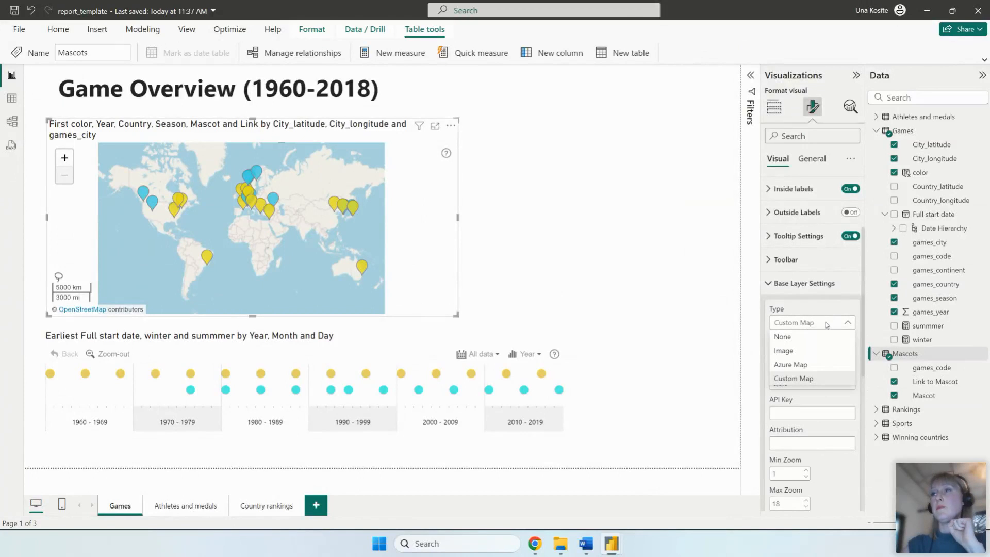
click(782, 337)
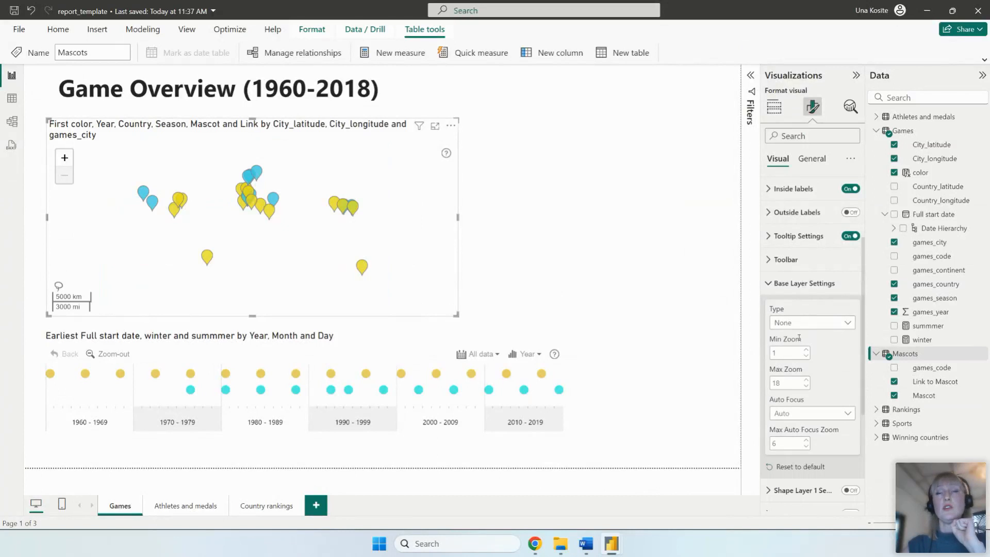
click(803, 289)
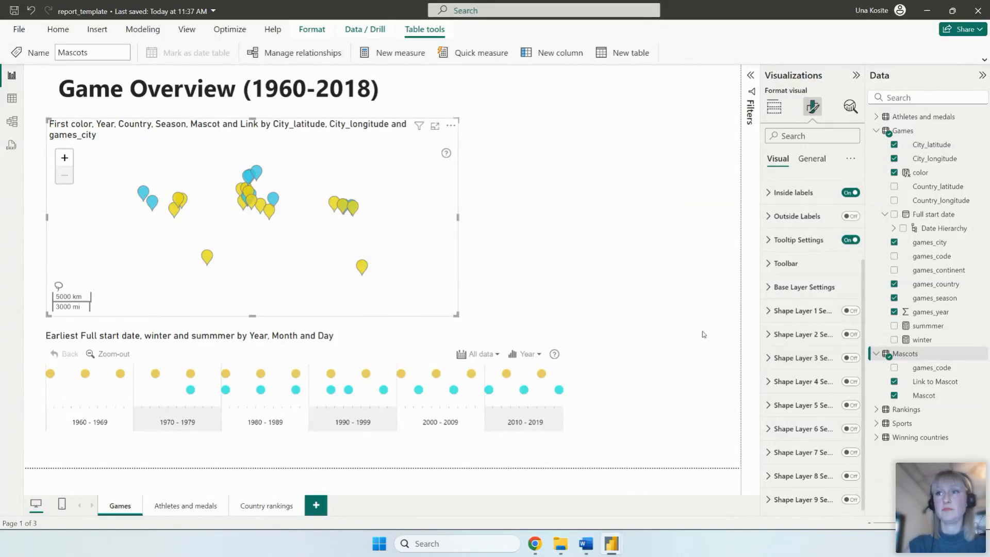
Step: Enable the map's Shape Layer 1 with the built-in World shapes and review the other shape and type options
click(853, 316)
click(853, 313)
click(815, 320)
click(814, 319)
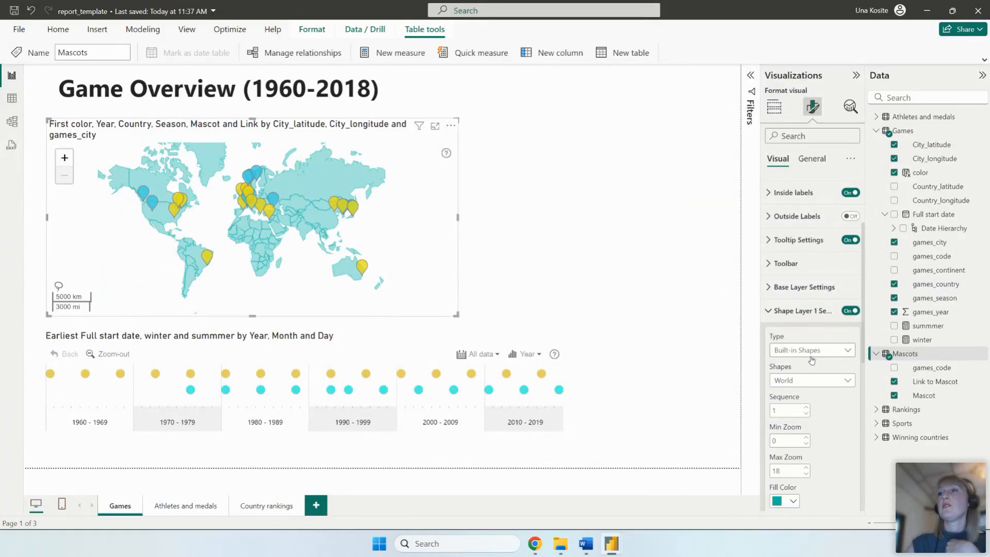
click(813, 381)
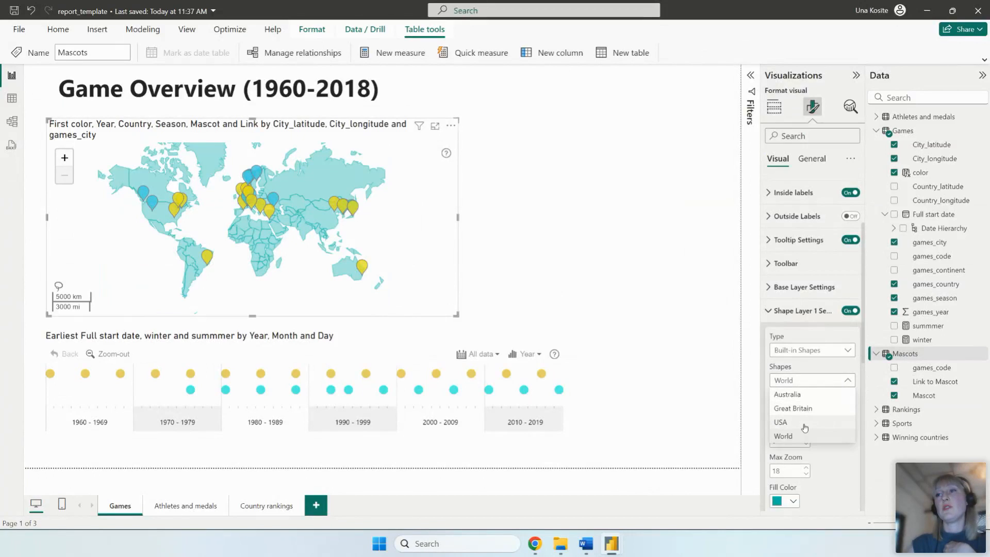
click(807, 382)
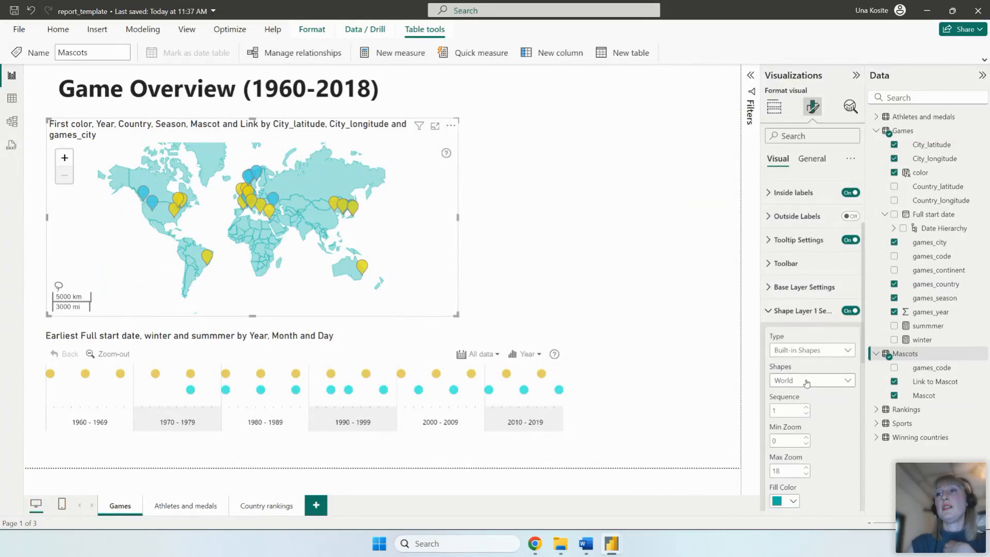
click(807, 355)
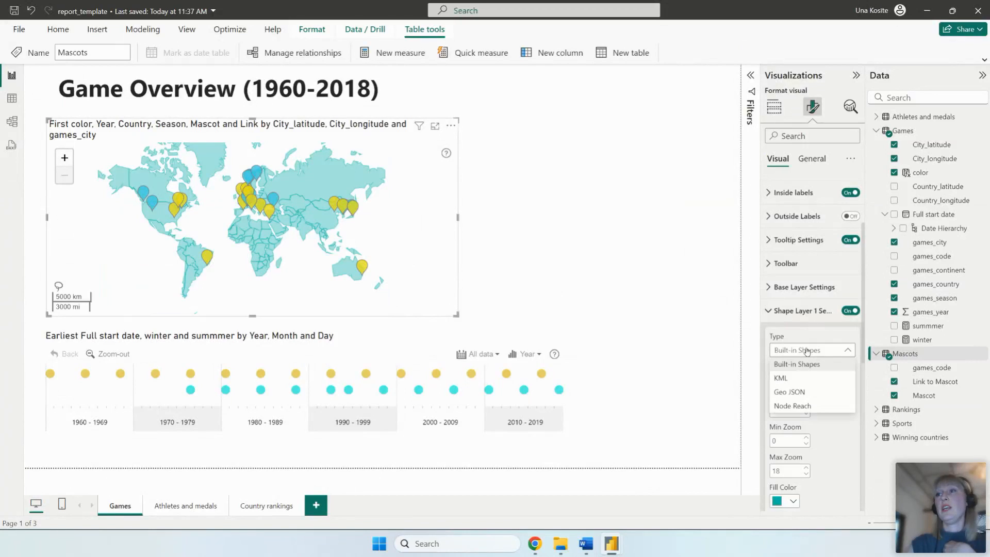
click(826, 429)
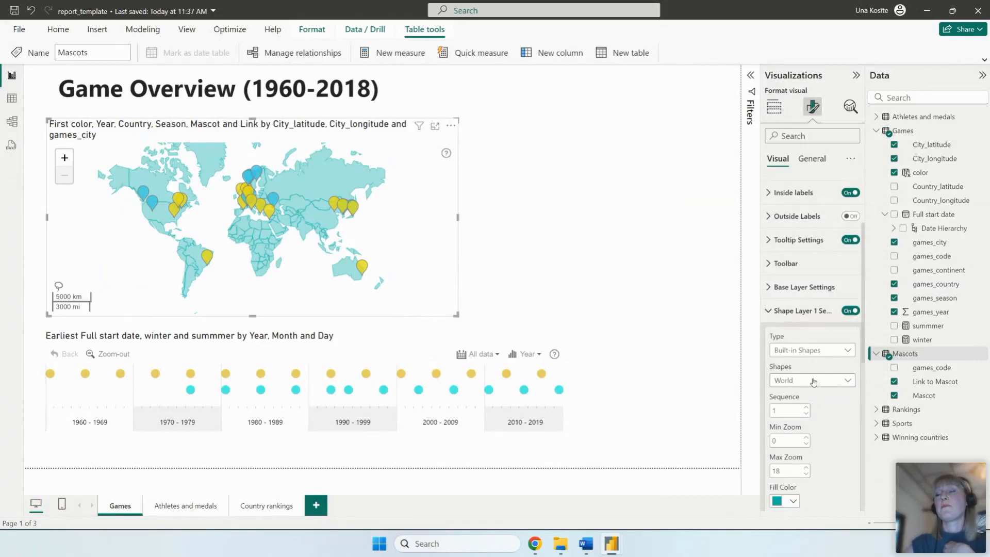
Step: Set Shape Layer 1's fill color to white and outline color to blue, and make the map slightly narrower
scroll(816, 384, down, 3)
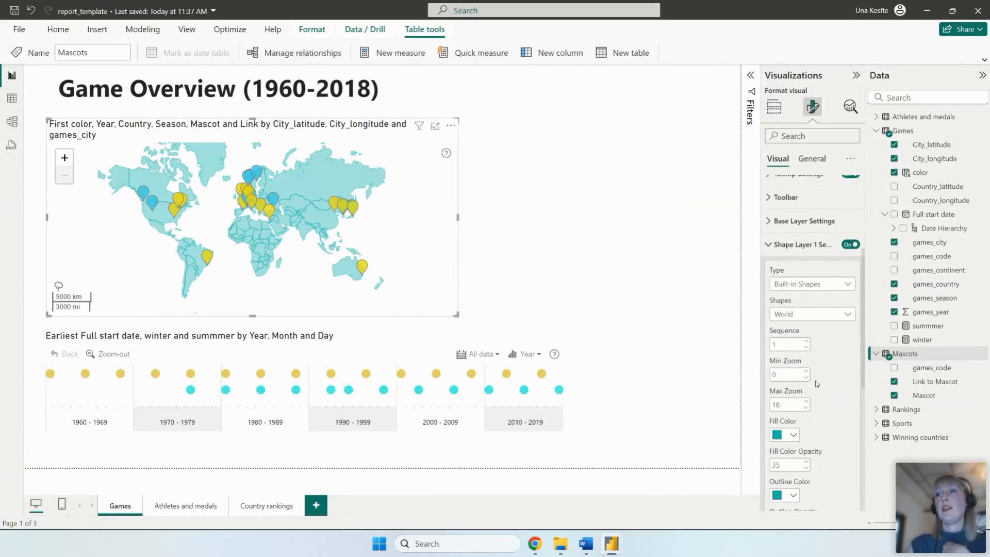
click(797, 384)
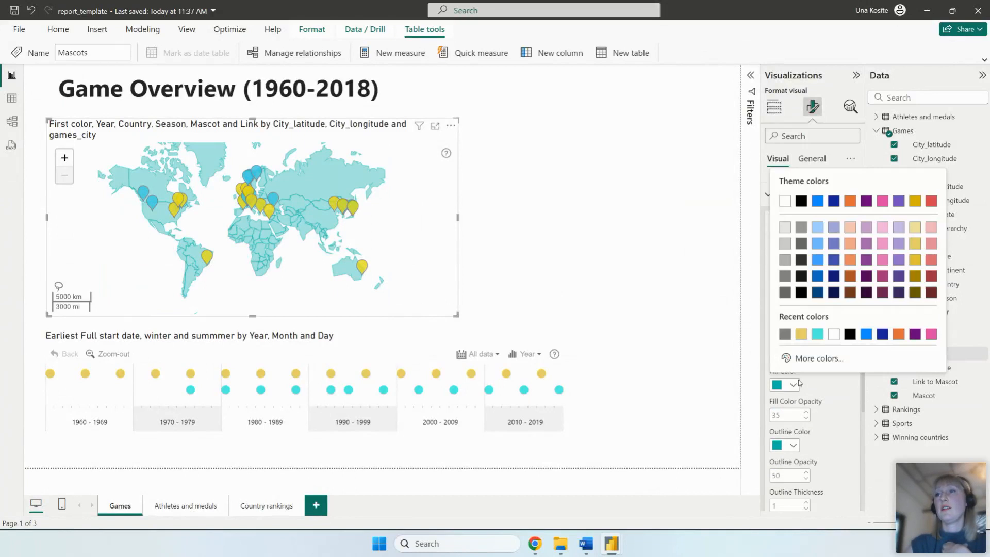
click(834, 336)
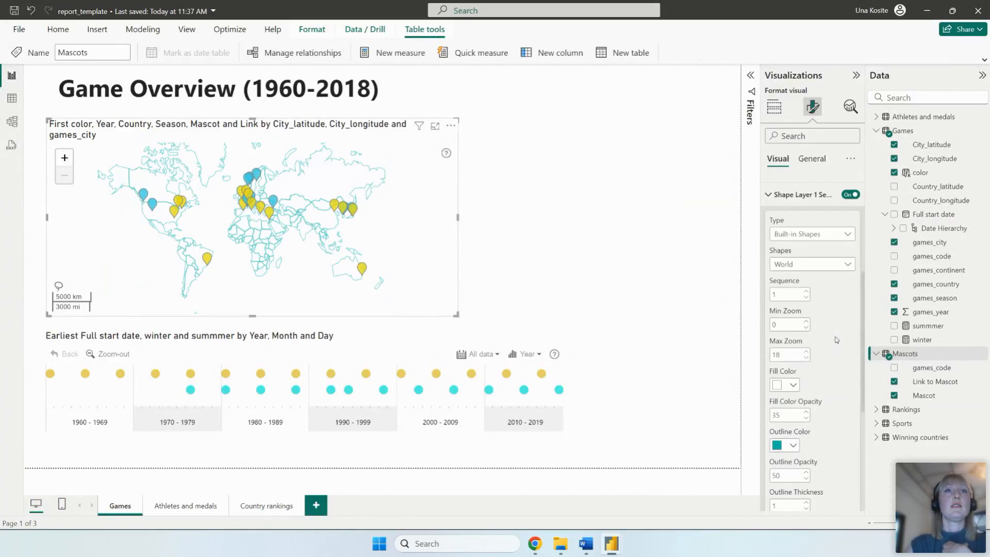
click(793, 447)
click(815, 336)
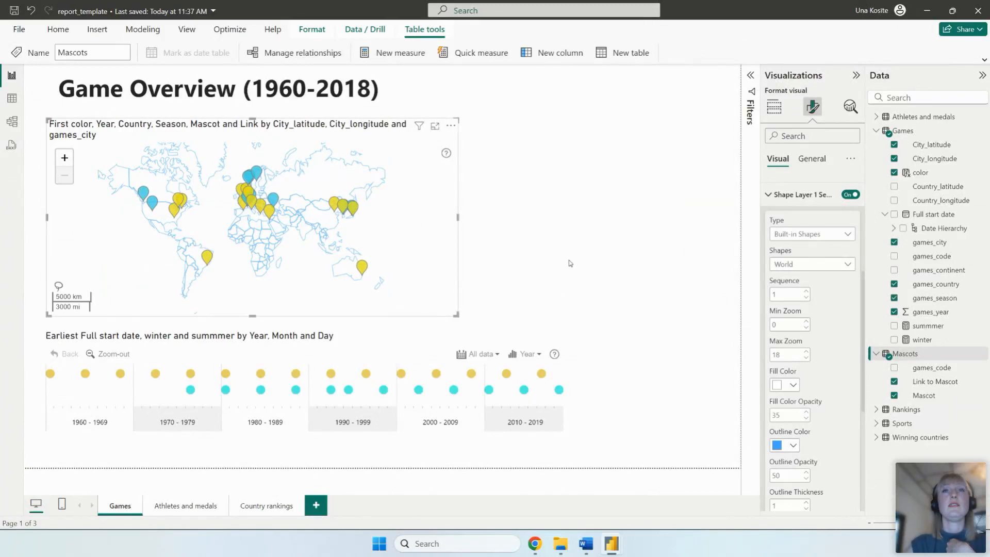
drag(457, 219, 419, 219)
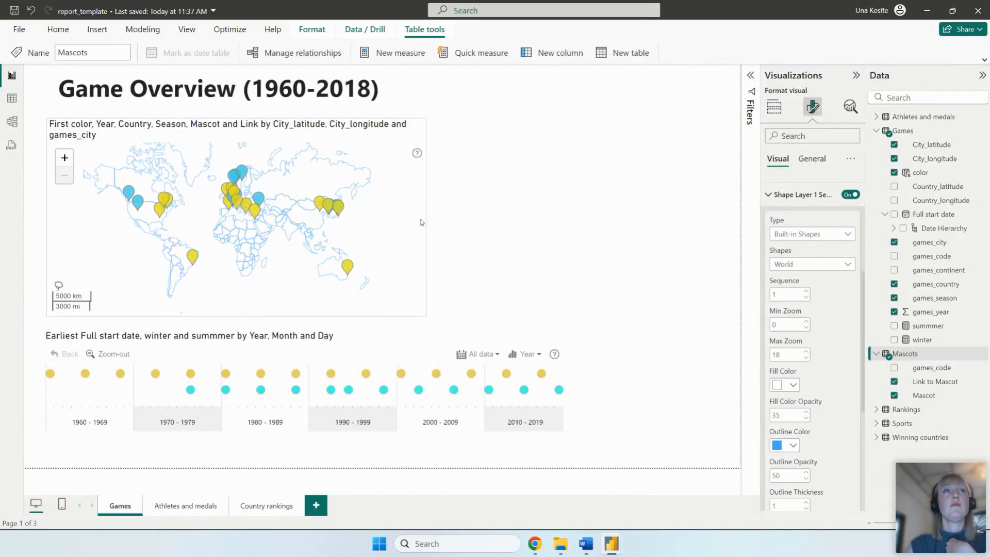
click(484, 213)
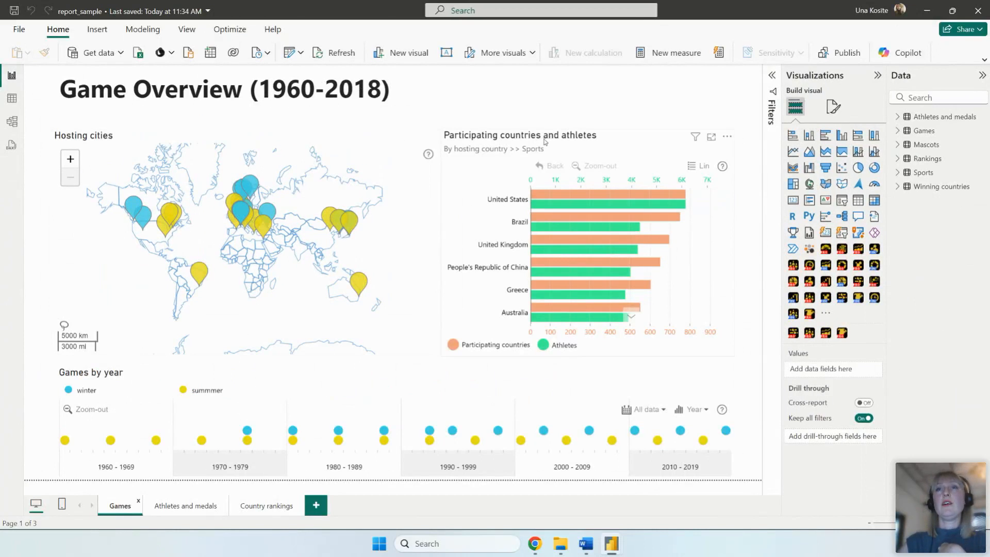
Step: In report_sample, examine the Participating countries and athletes chart by drilling into United States and Brazil, returning to the country level each time
mouse_move(584, 218)
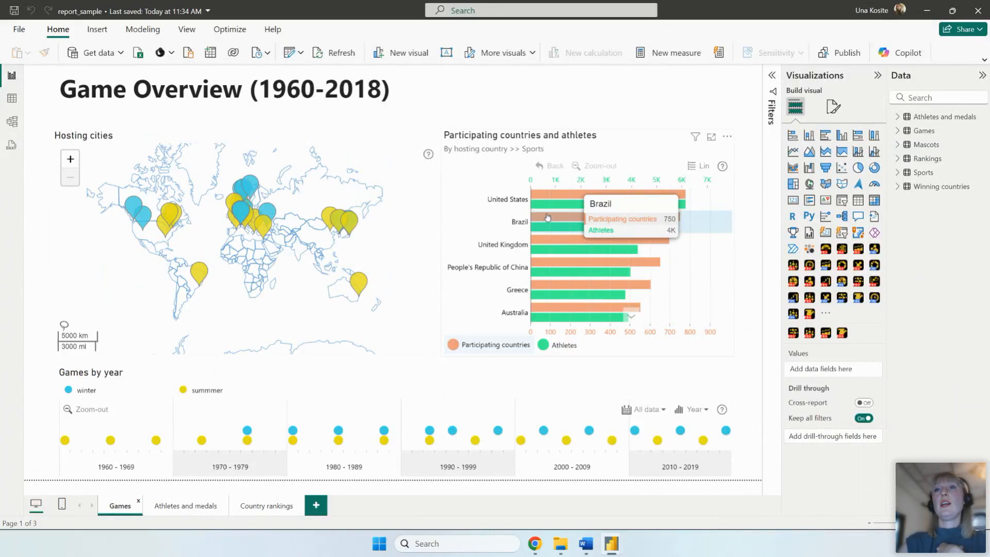
mouse_move(552, 198)
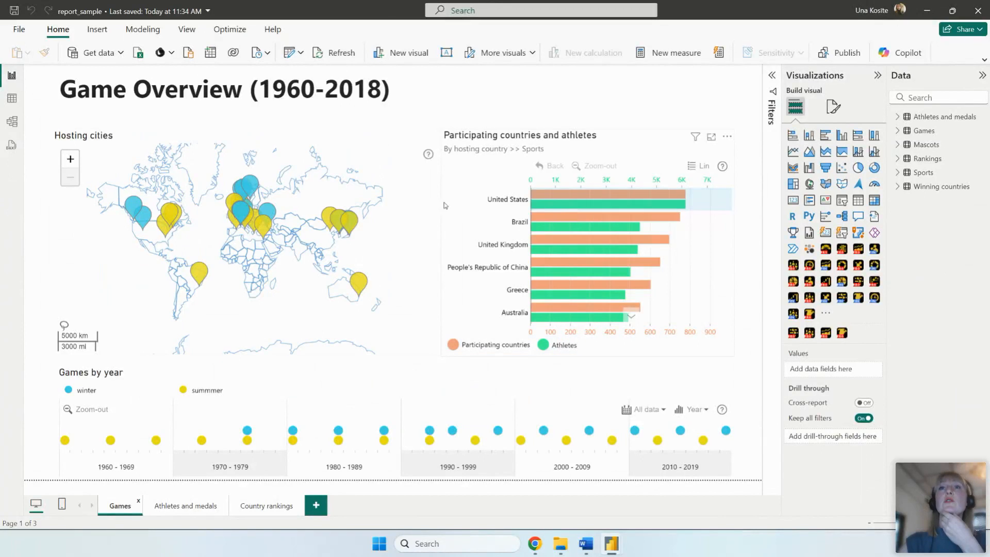
click(540, 200)
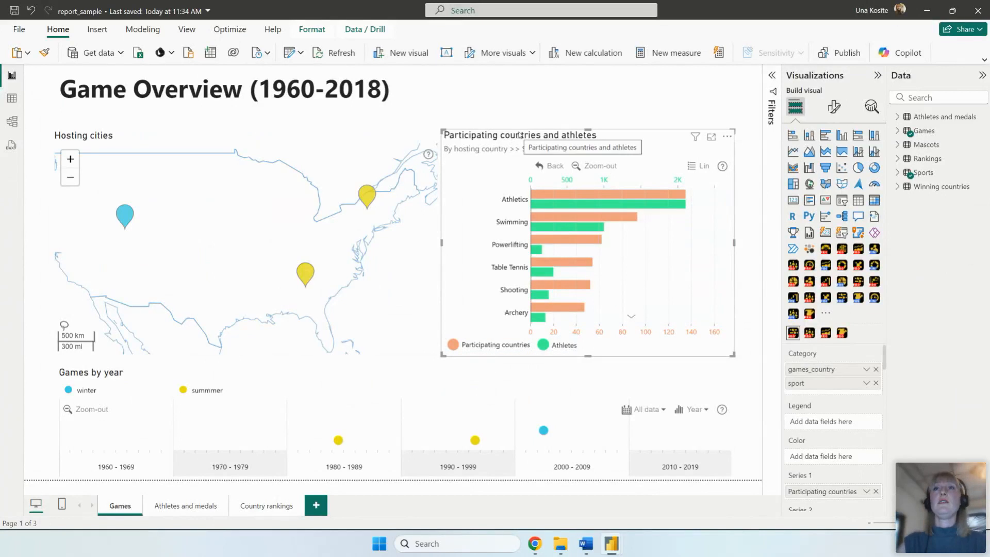
click(548, 165)
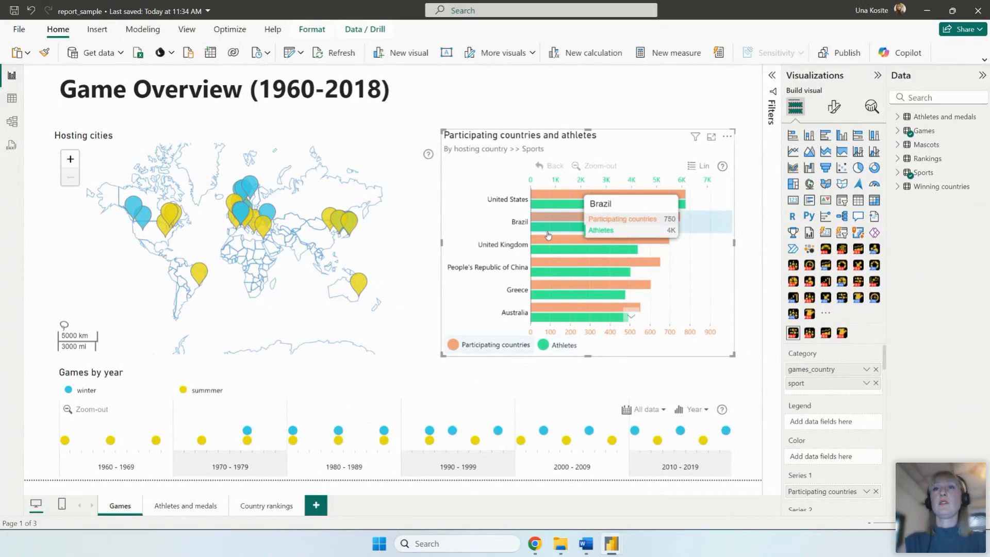
mouse_move(613, 547)
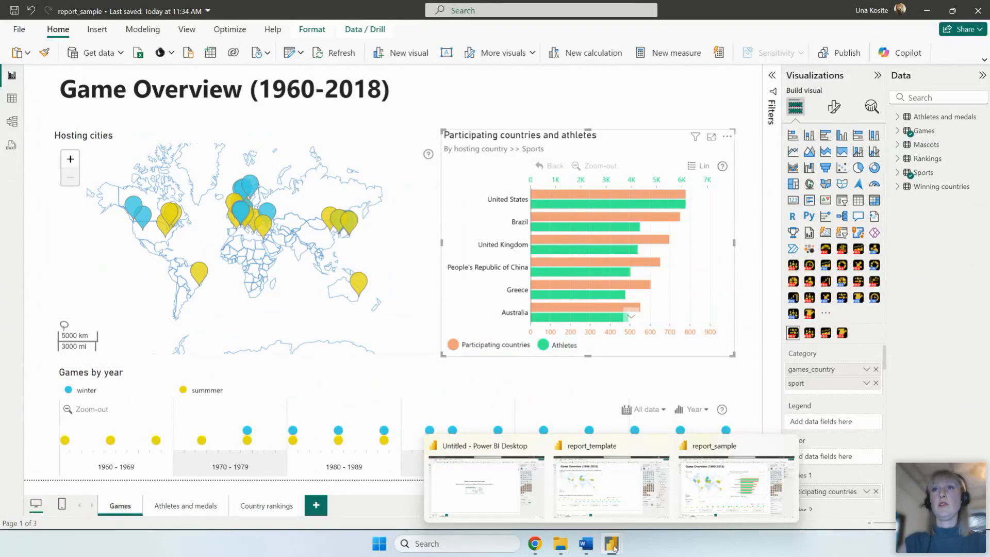
mouse_move(639, 198)
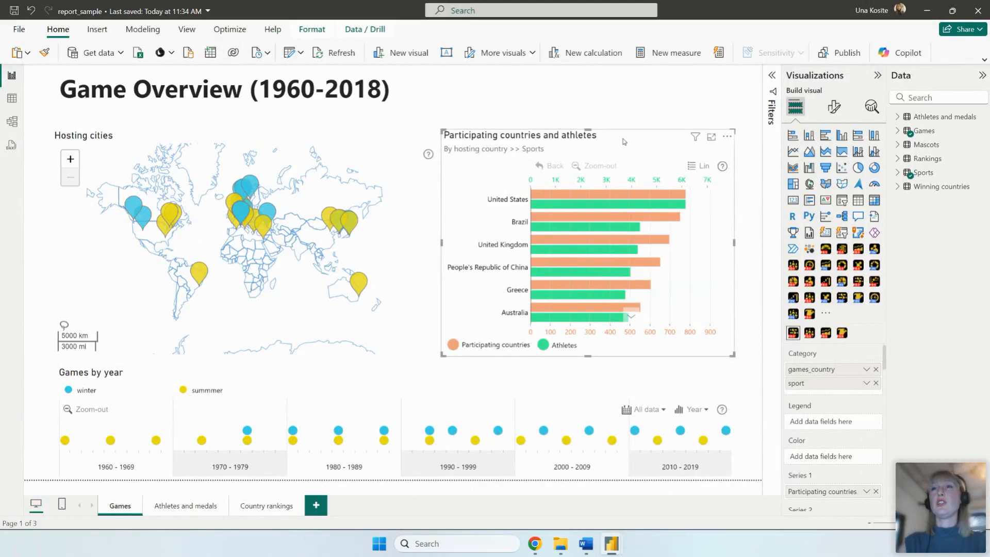
click(568, 230)
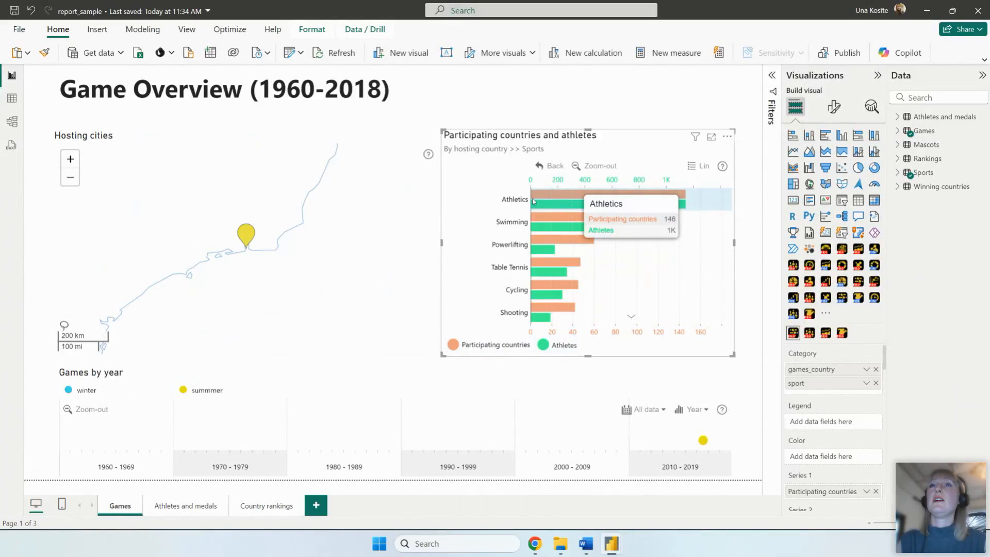
click(589, 168)
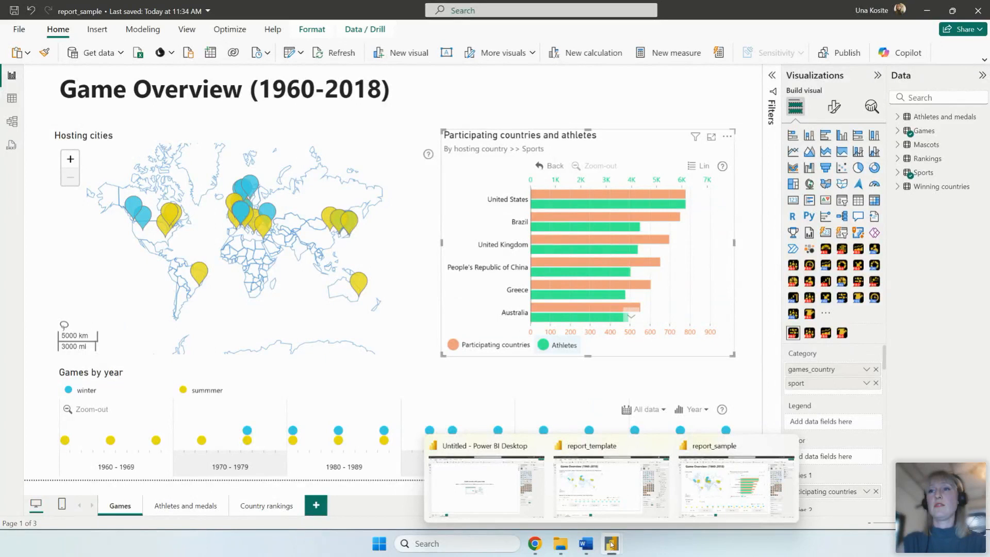
Step: In report_template, widen the empty Drill Down Combo Bar PRO visual and move it slightly away from the map
click(606, 499)
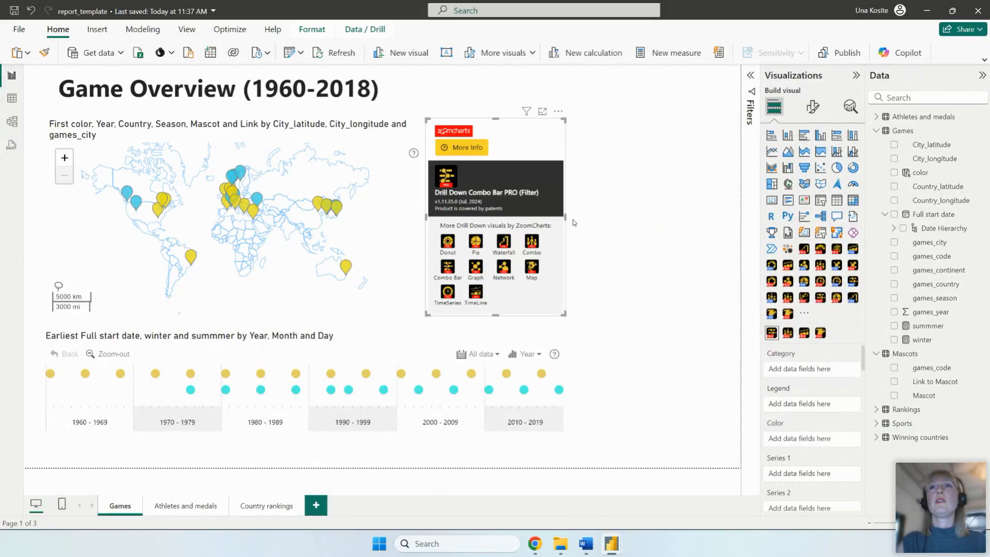
drag(566, 217, 686, 223)
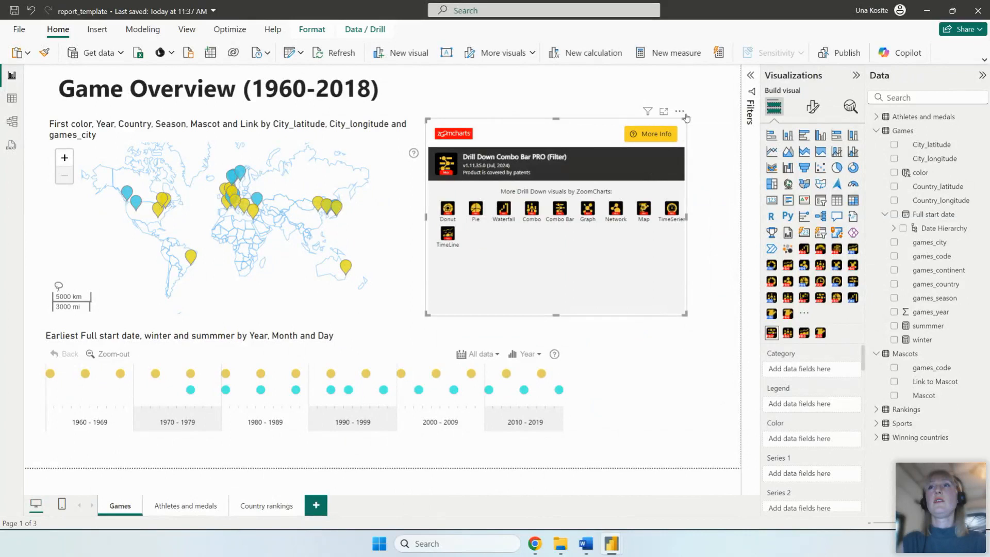
drag(685, 113, 694, 113)
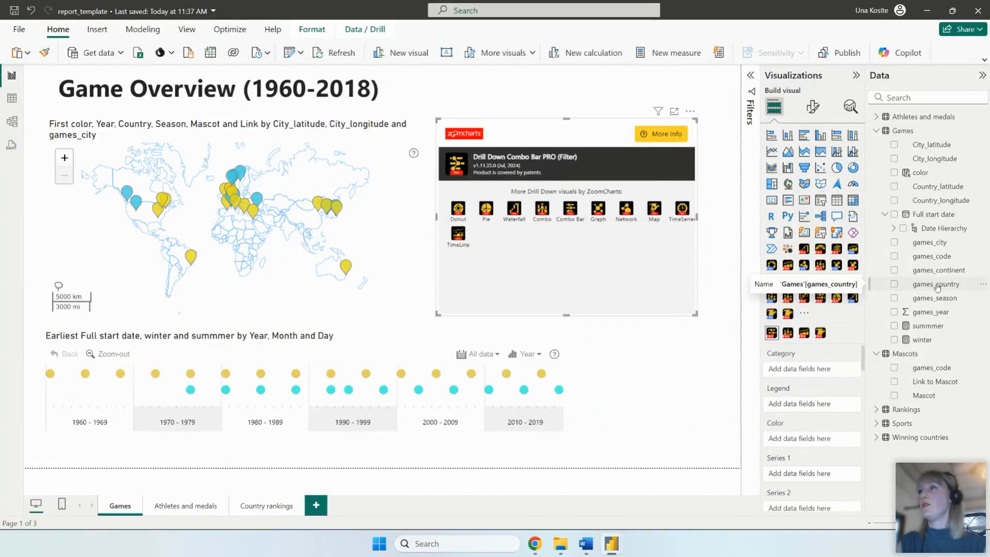
Step: Add games_continent, games_country and games_city, in that order, as the Combo Bar visual's category levels
drag(939, 270, 804, 369)
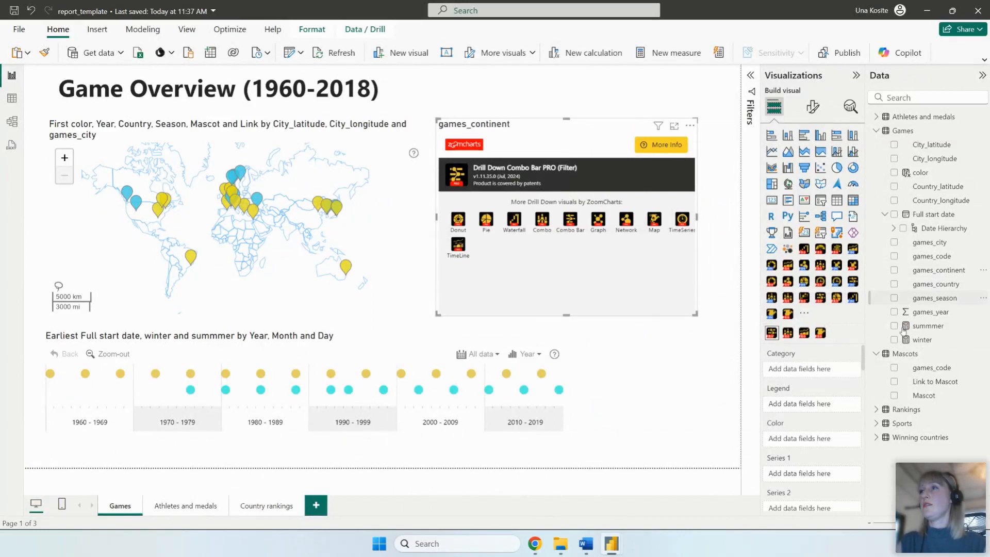
drag(947, 285, 822, 379)
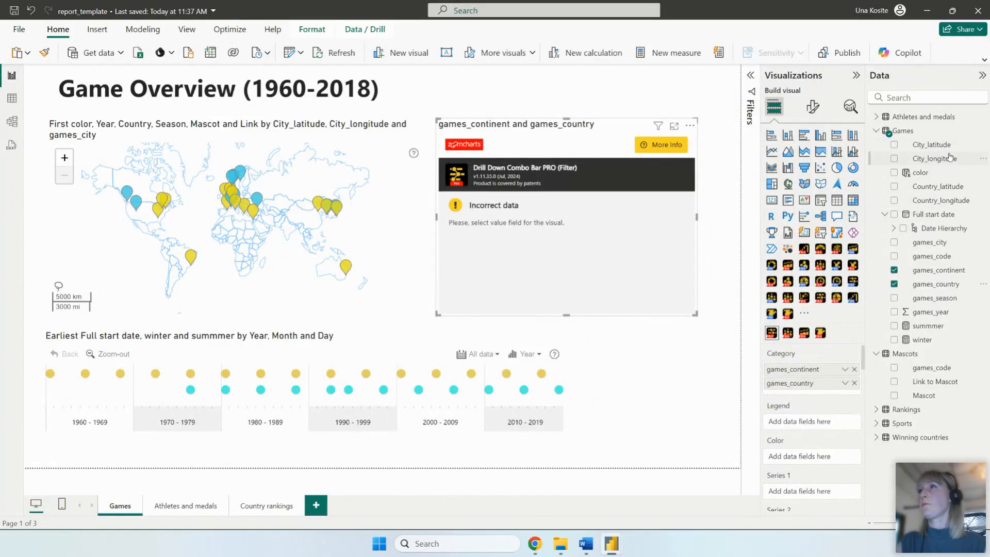
drag(942, 243, 813, 396)
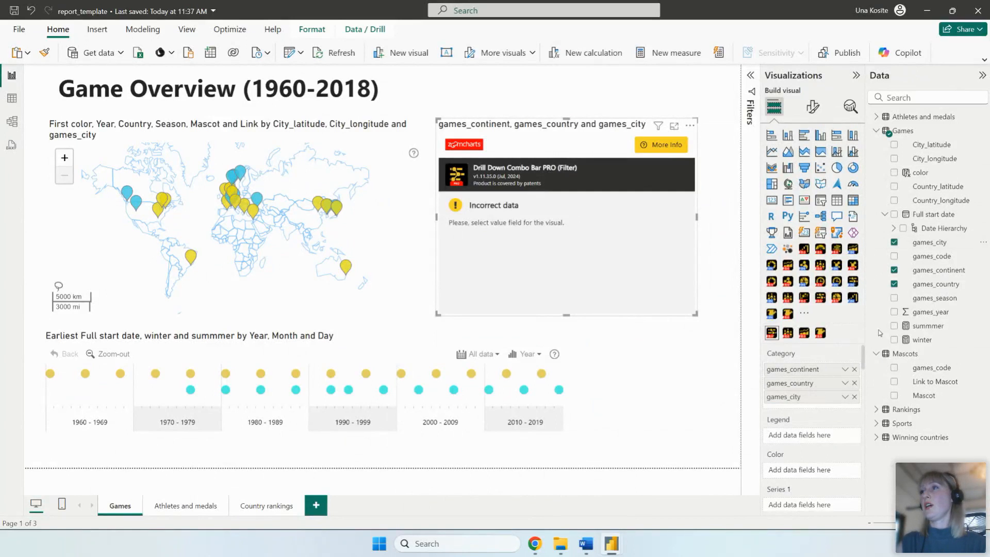
Step: Add games_code as the Combo Bar visual's Series 1 value and aggregate it by Count
scroll(821, 465, down, 1)
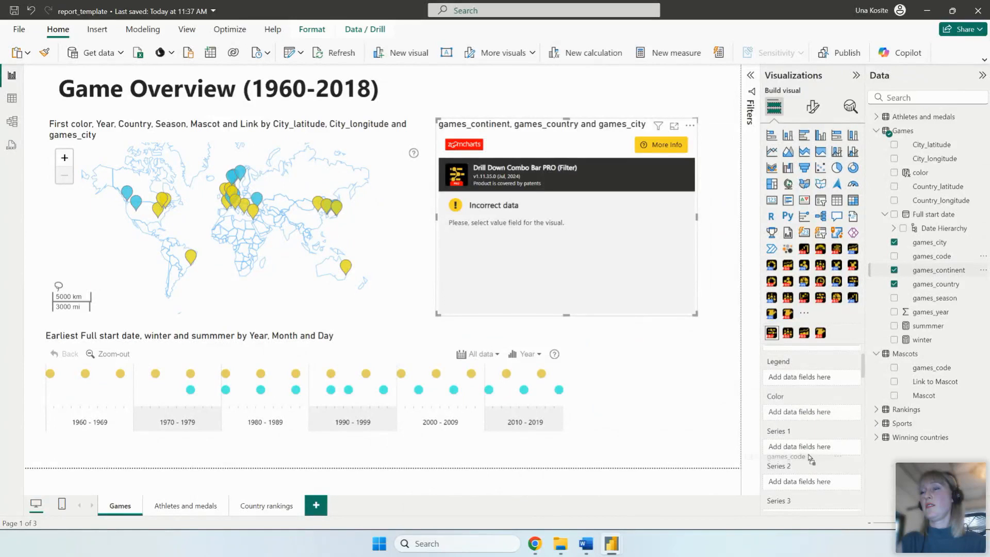
drag(836, 457, 836, 454)
click(845, 447)
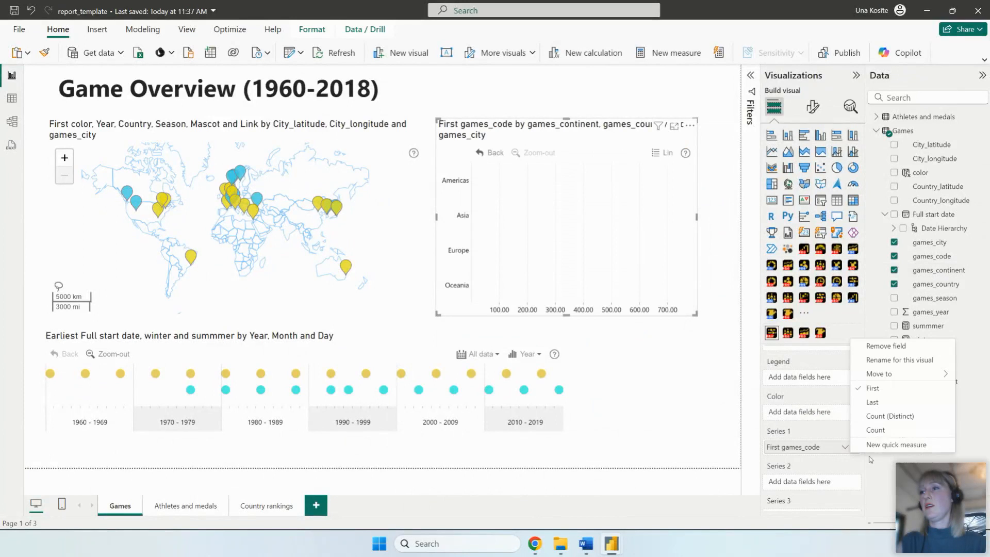
click(874, 431)
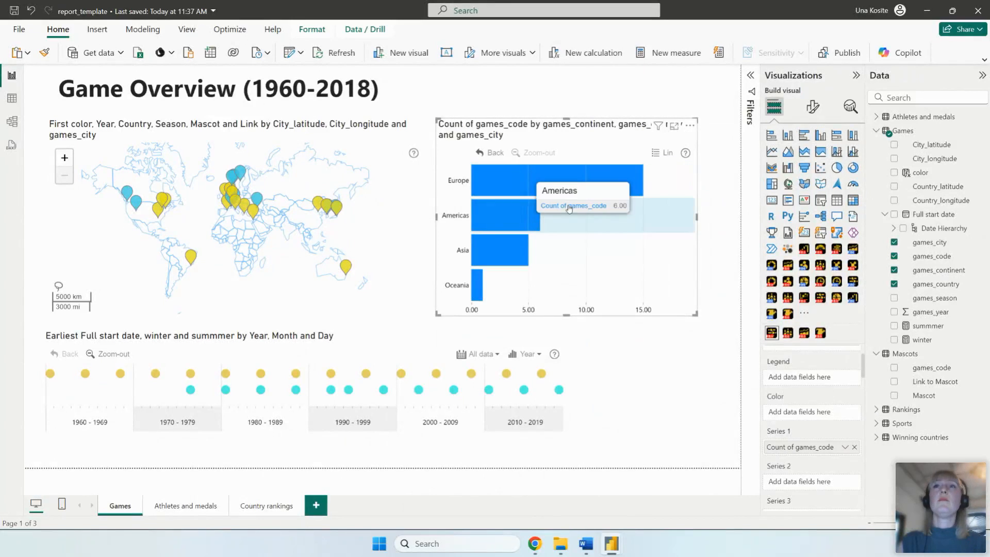
Step: Examine the games_code bar chart's cross-filtering by drilling into Europe and Italy, then return to the continent level
click(565, 188)
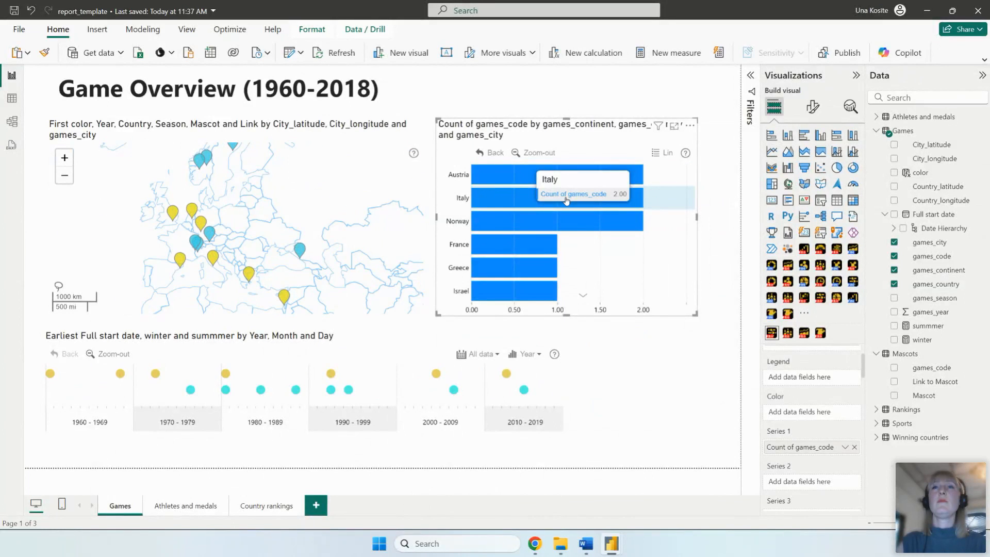
click(566, 199)
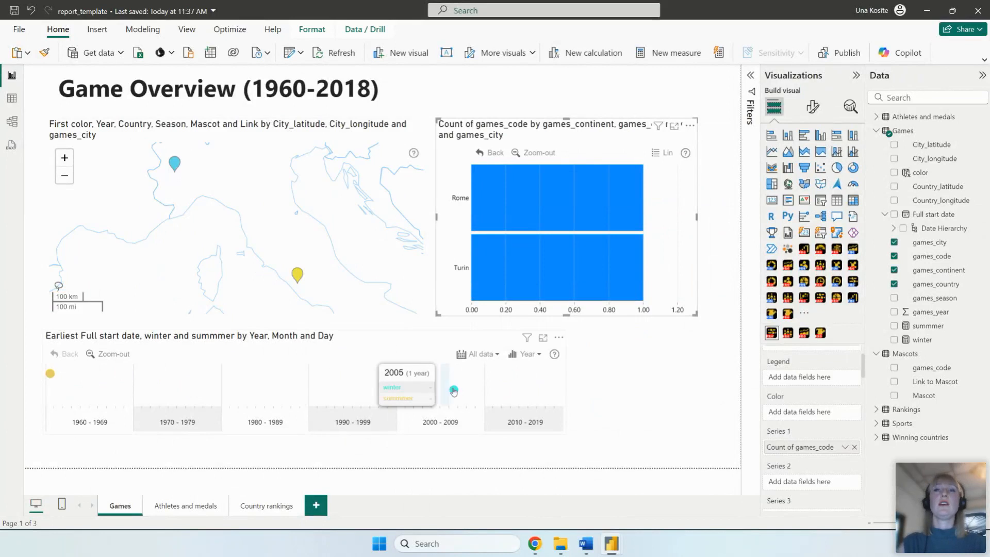
click(546, 153)
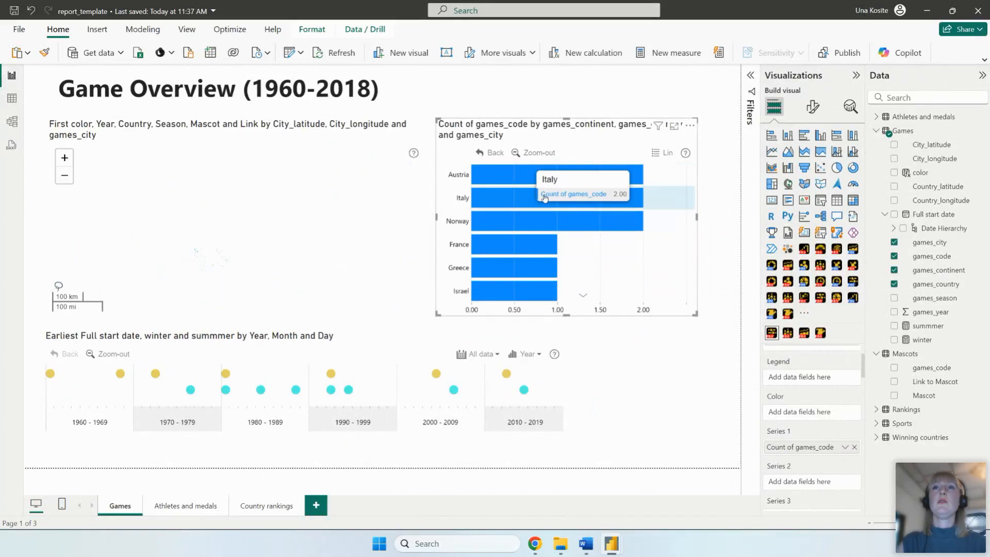
click(525, 198)
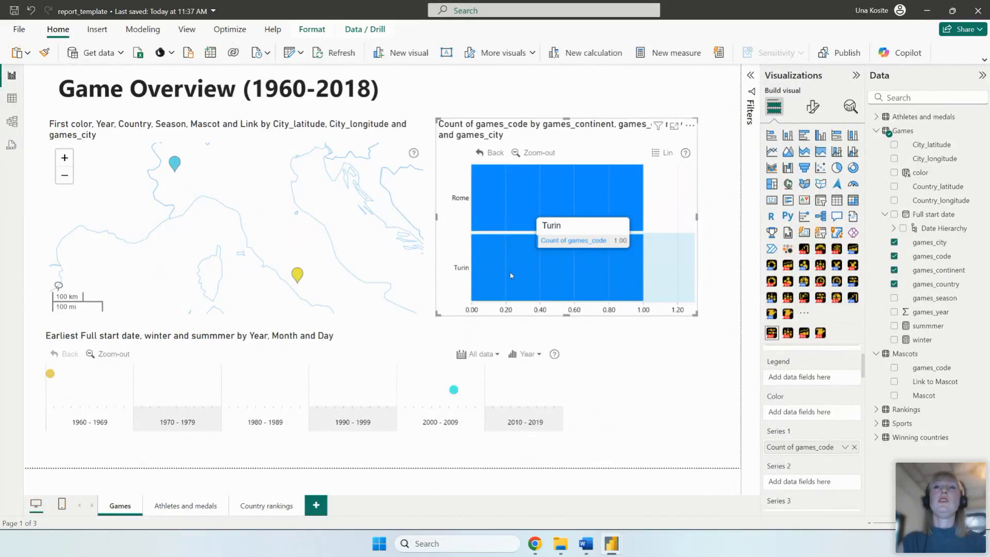
scroll(285, 230, down, 4)
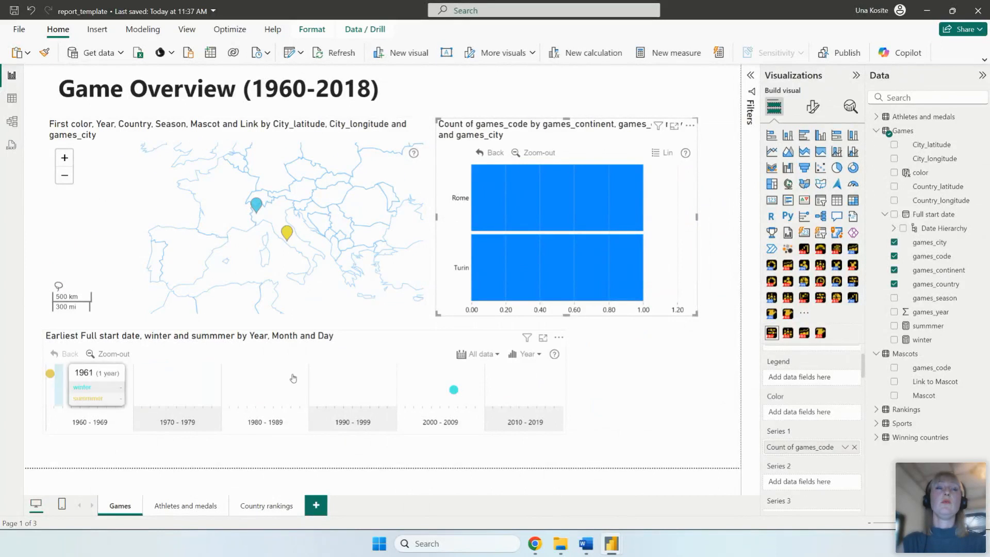
click(535, 154)
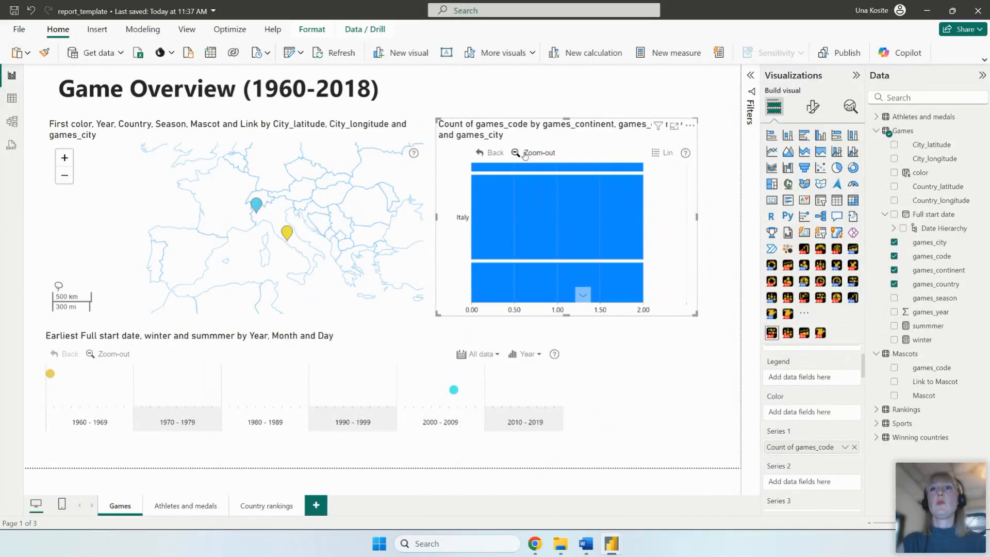
click(536, 154)
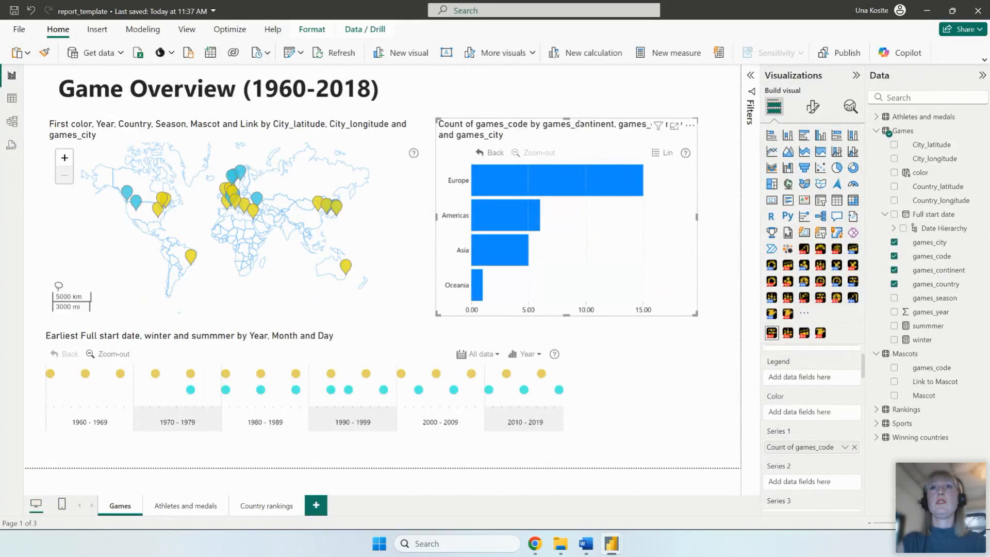
Step: Delete the games_code bar chart and undo the deletion
key(Delete)
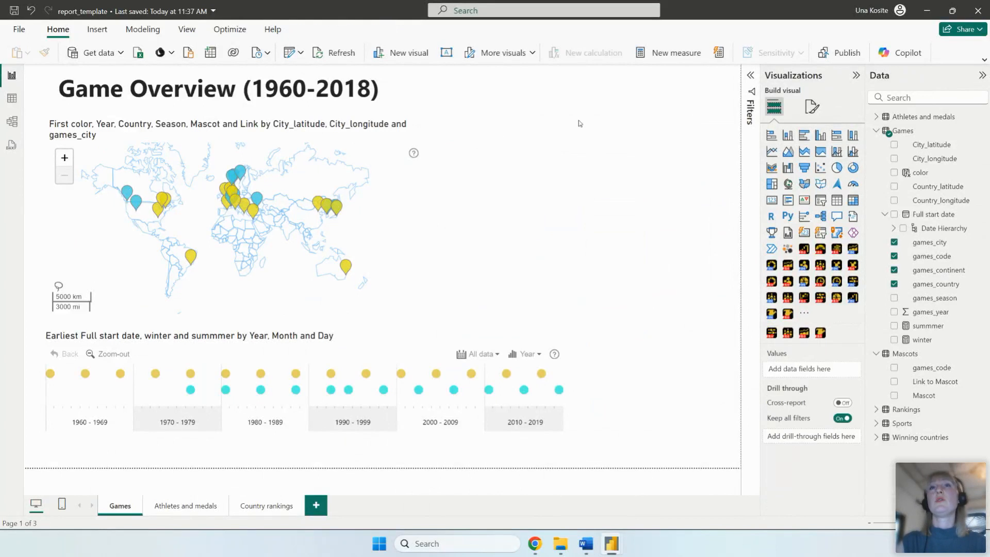
key(ctrl+z)
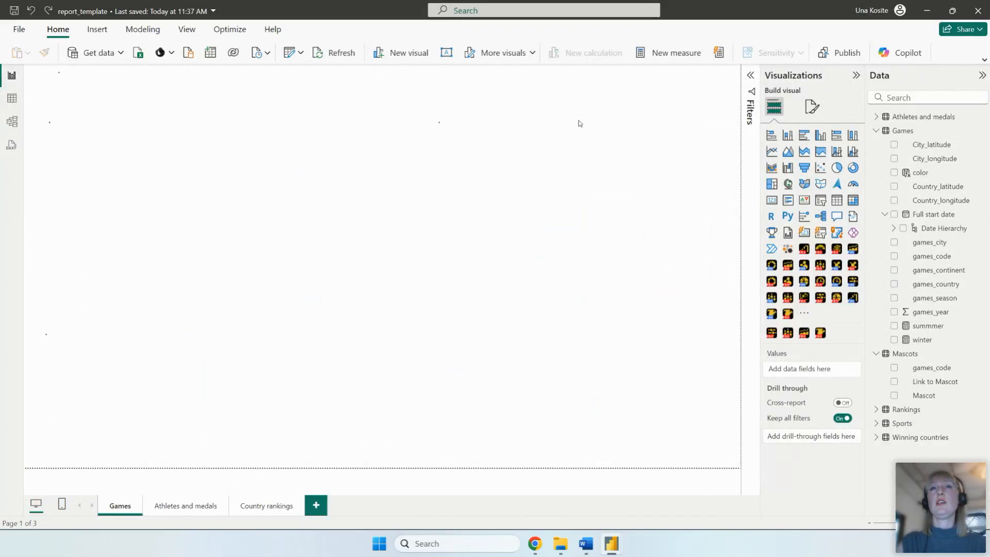
click(695, 112)
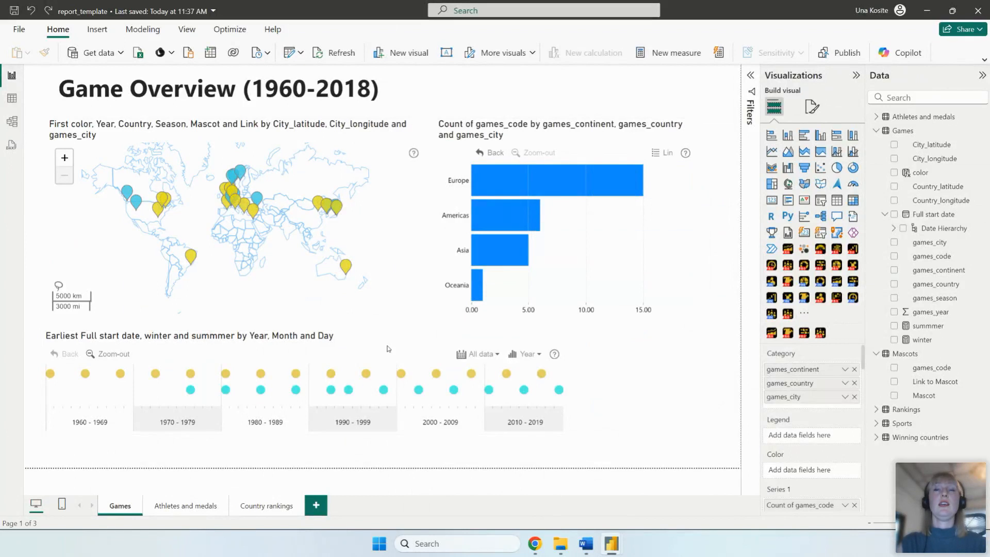
Step: Open the Athletes and medals page in report_template, and open the same page in report_sample
click(192, 504)
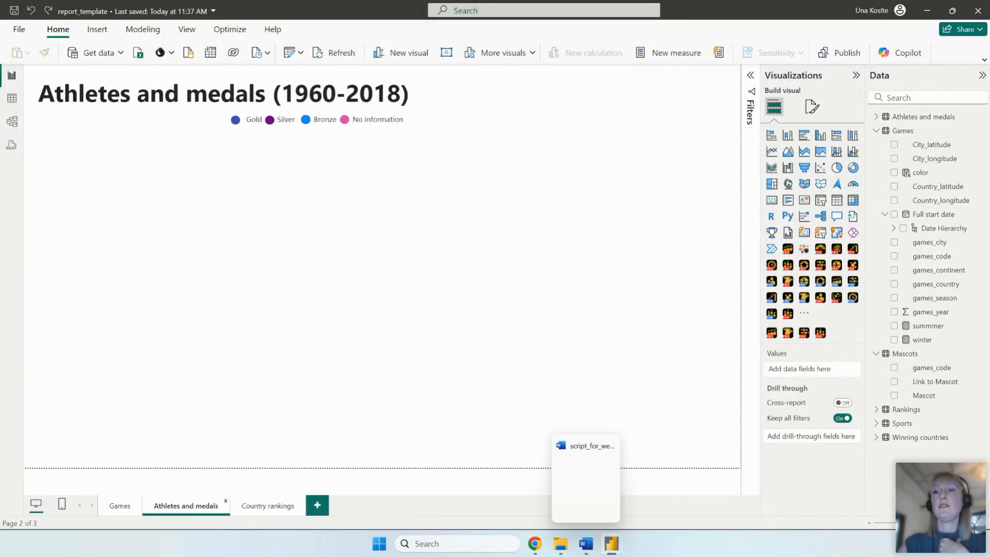
mouse_move(618, 543)
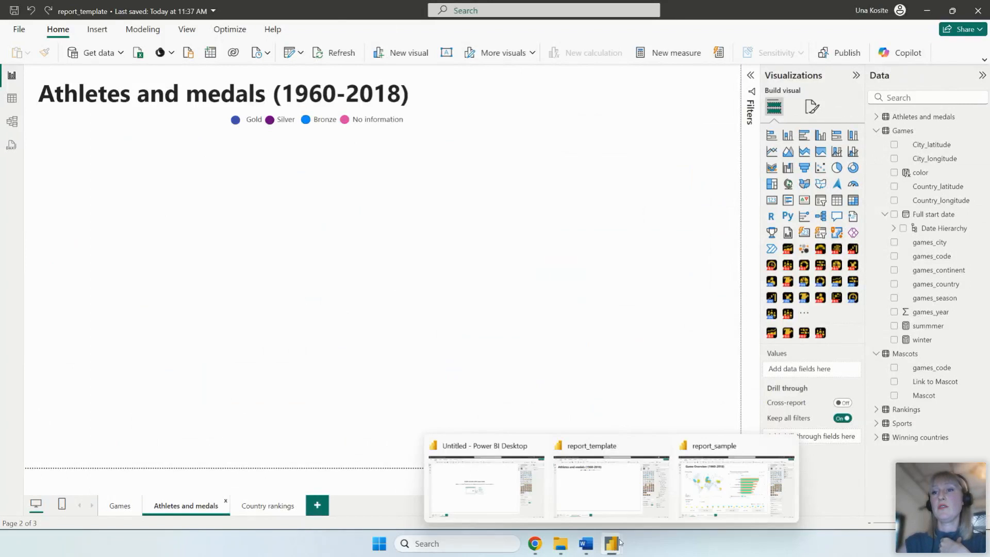
click(706, 492)
click(181, 507)
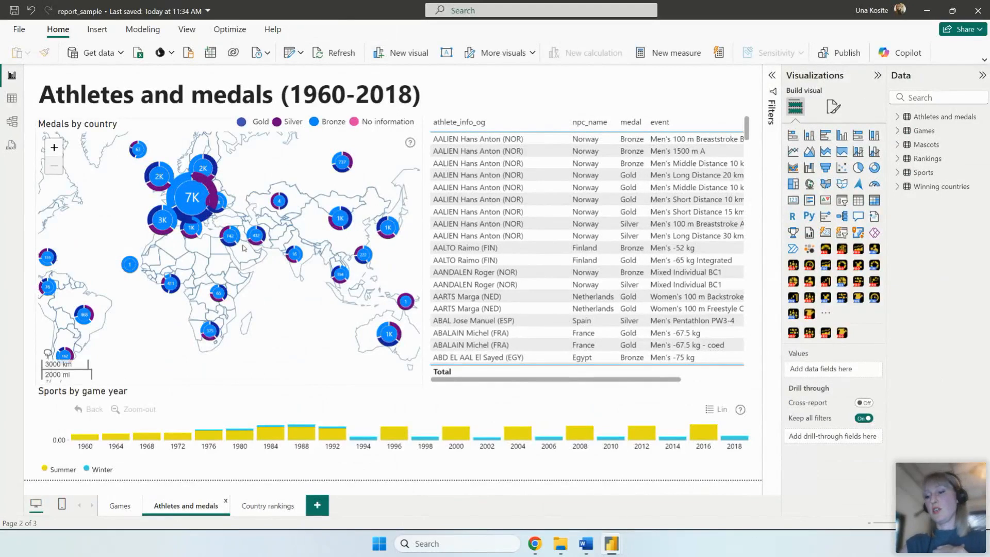
Step: Examine how the Medals by country map clusters its nodes at different zoom levels, alongside the athlete table
click(190, 126)
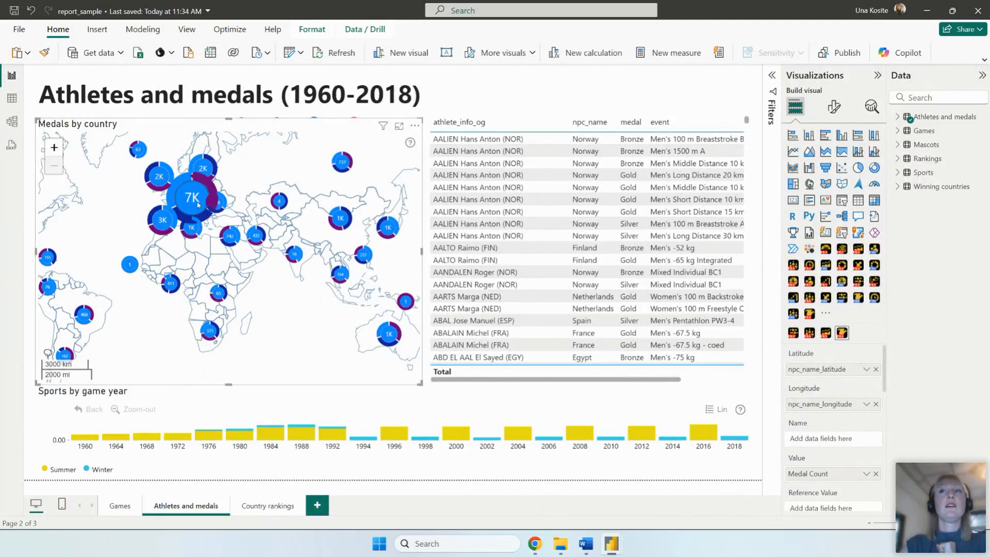
scroll(201, 205, up, 2)
scroll(205, 204, up, 3)
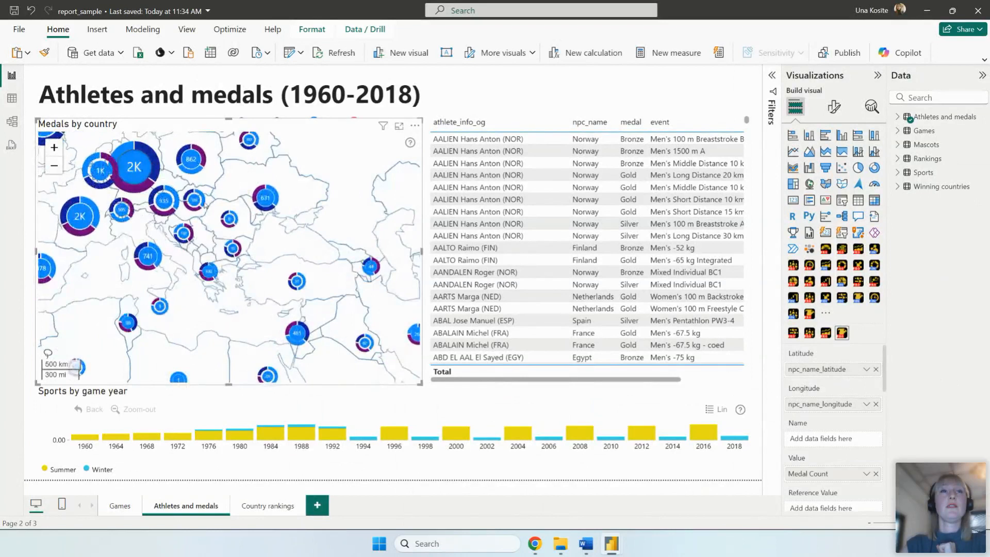
scroll(204, 204, up, 2)
scroll(205, 205, down, 3)
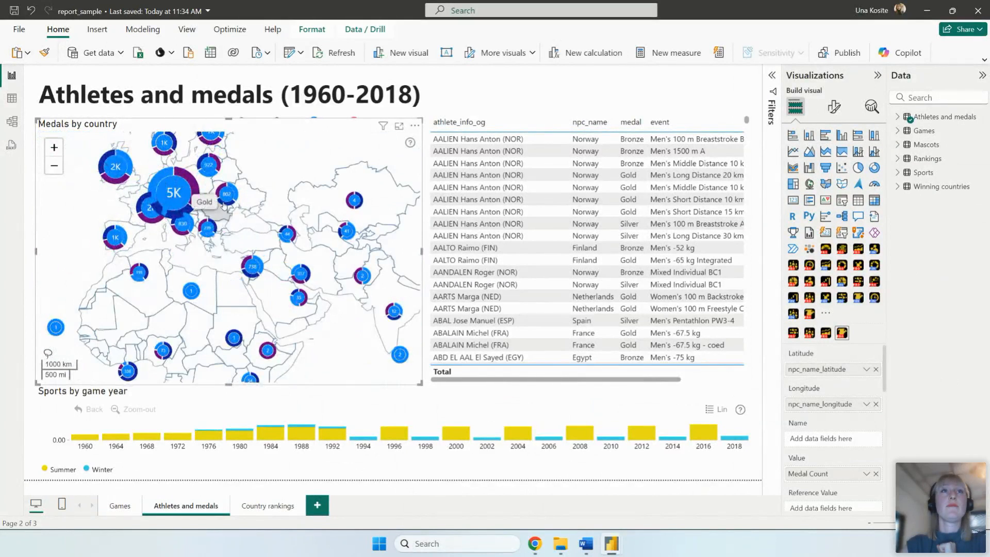
scroll(223, 205, up, 3)
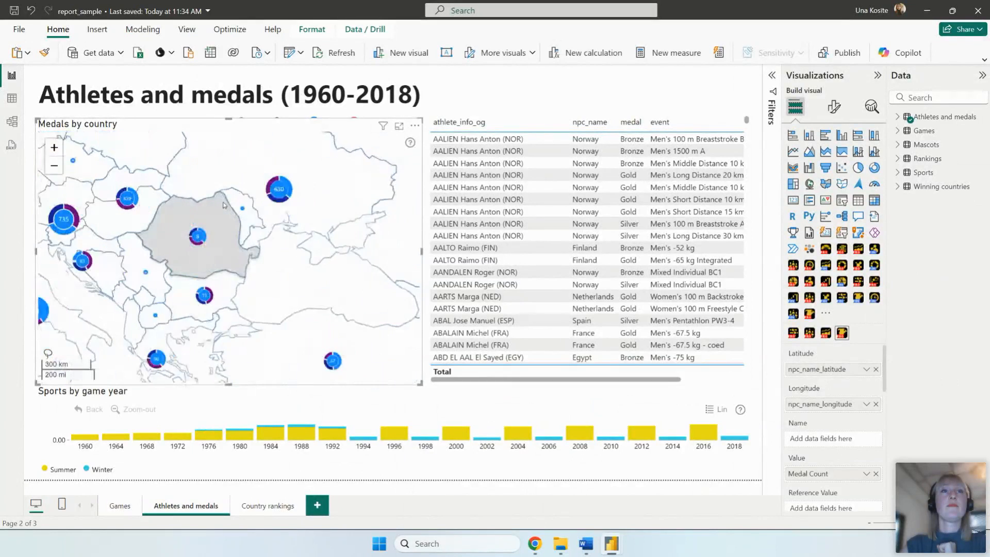
scroll(223, 205, down, 3)
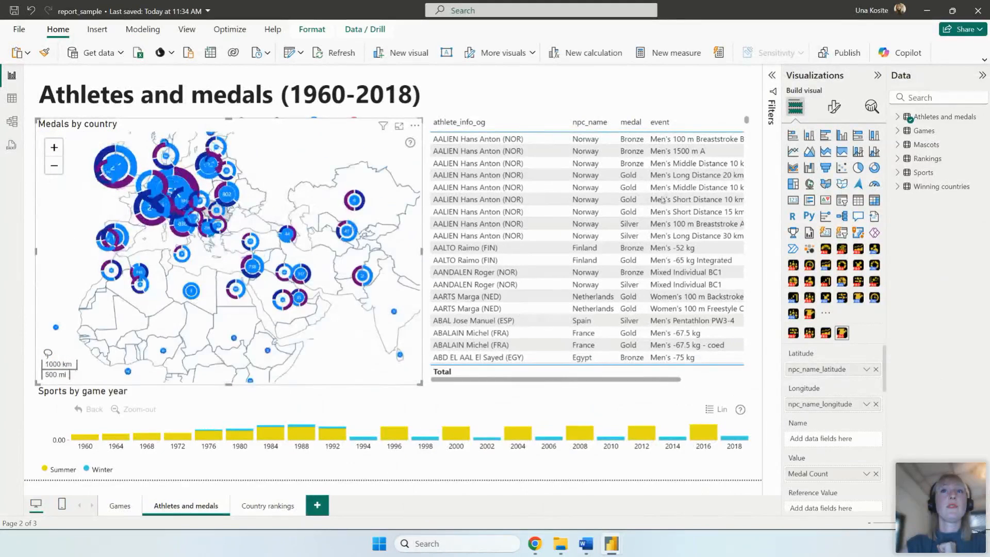
drag(593, 380, 544, 382)
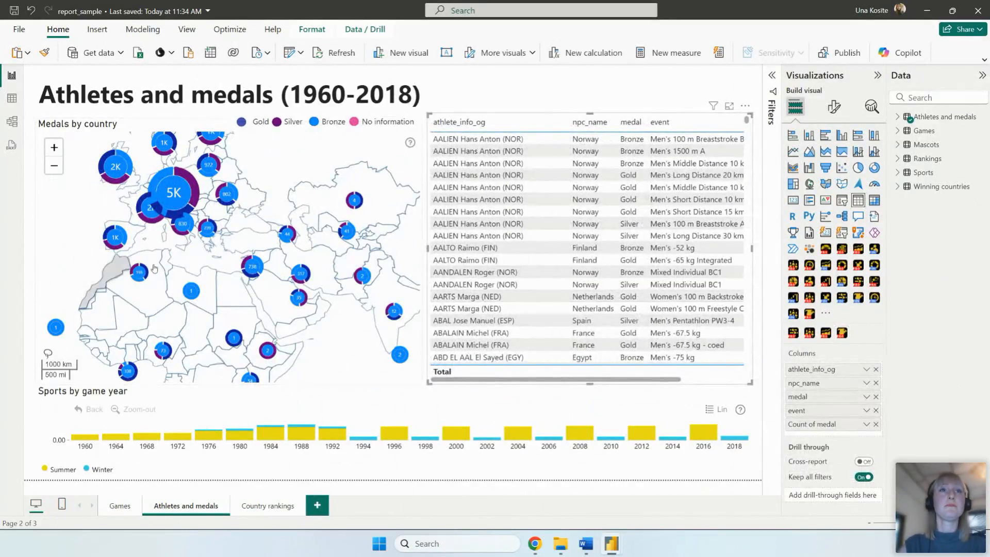
scroll(250, 257, down, 3)
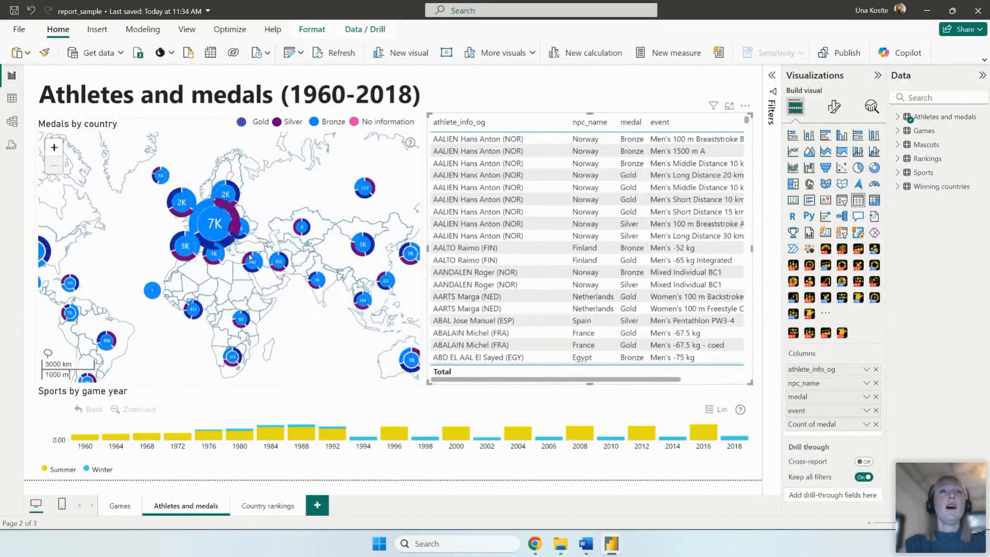
Step: Turn off Pie Chart On Nodes in the Medals by country map's node settings and check the nodes around Europe
click(193, 126)
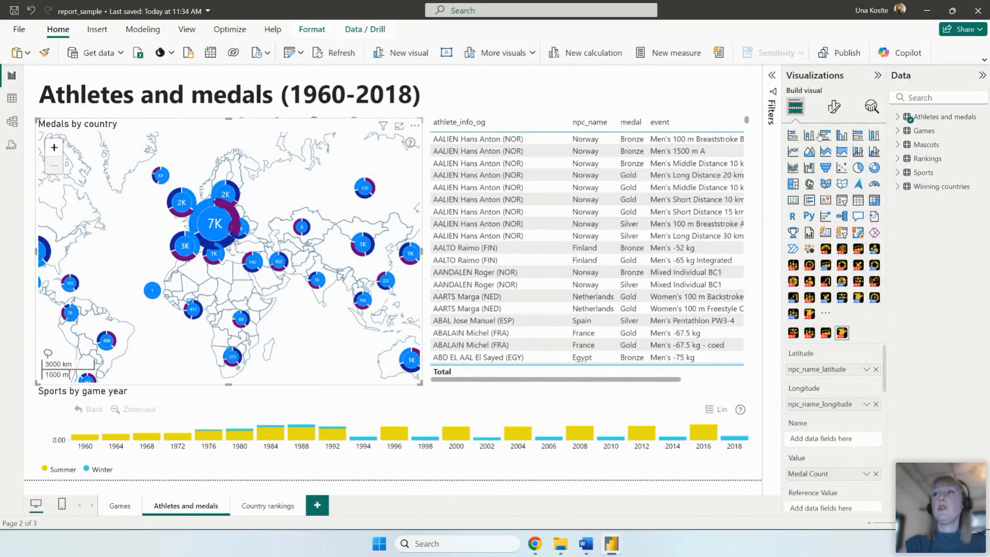
click(837, 112)
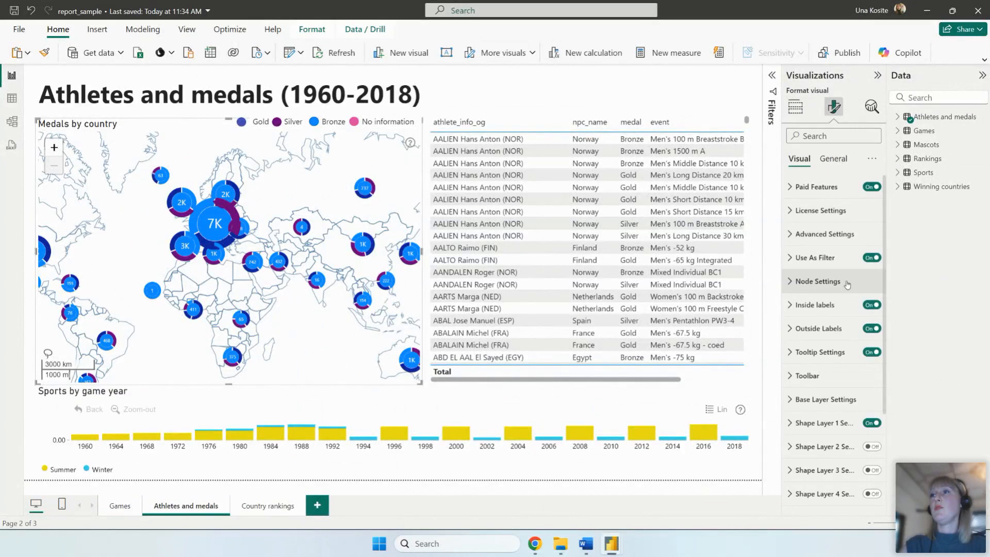
click(848, 283)
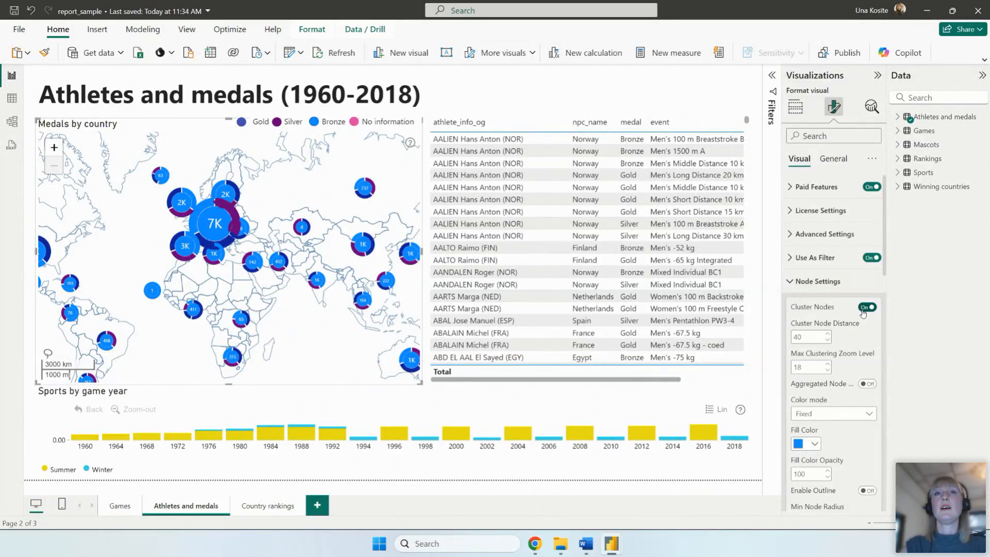
scroll(864, 314, down, 5)
scroll(859, 404, down, 5)
scroll(862, 351, up, 1)
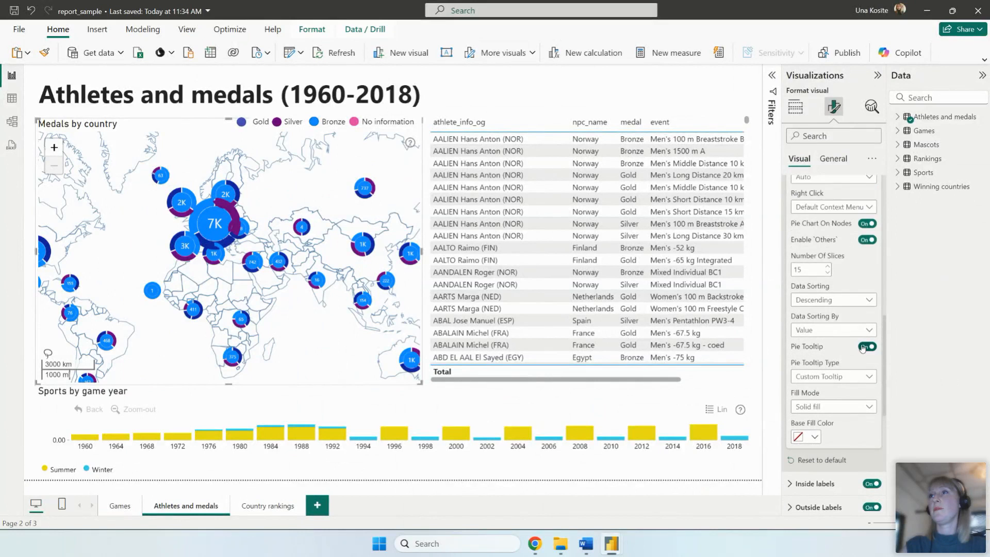
click(867, 224)
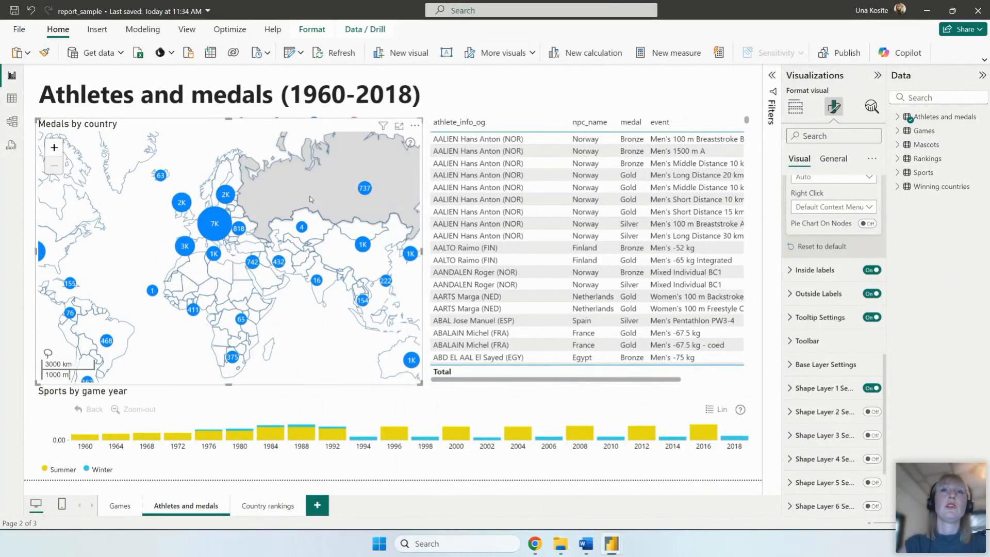
scroll(246, 233, up, 4)
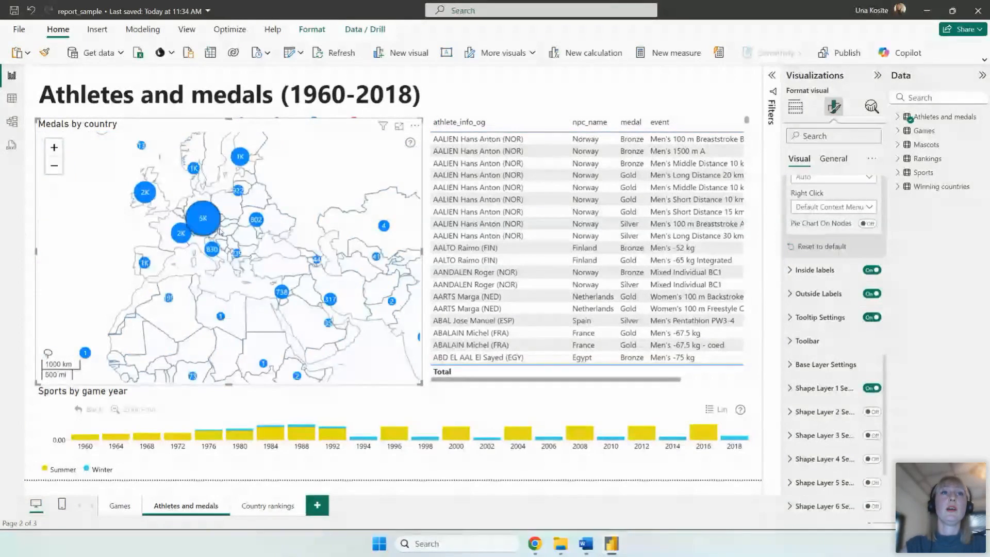
Step: Turn Pie Chart On Nodes back on for the Medals by country map after checking its plain nodes at different zoom levels
scroll(219, 232, up, 2)
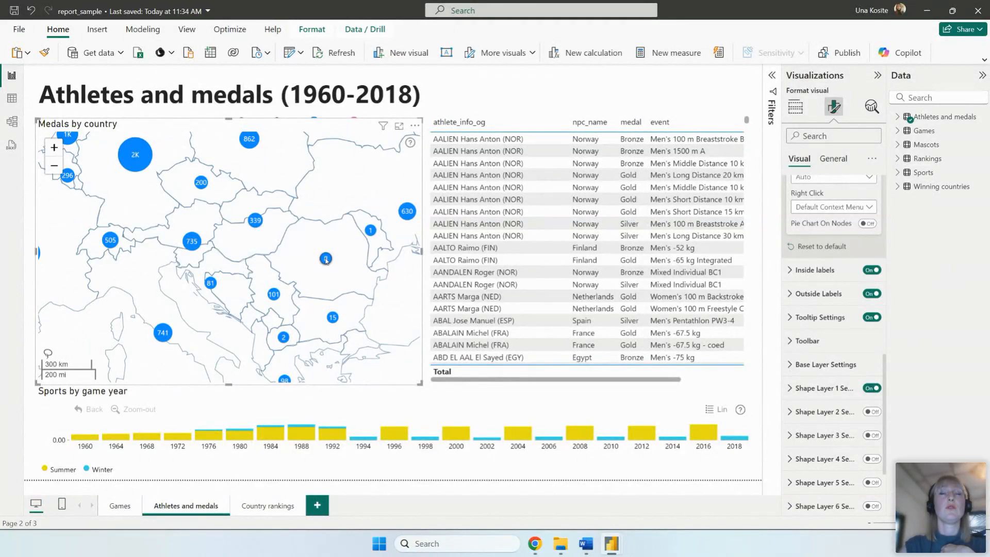
scroll(326, 259, down, 2)
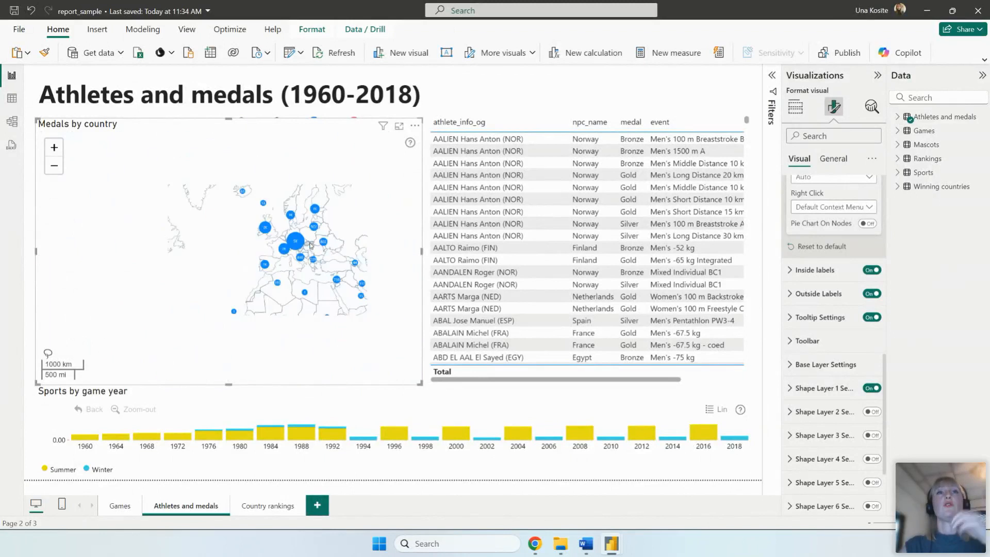
drag(310, 245, 273, 241)
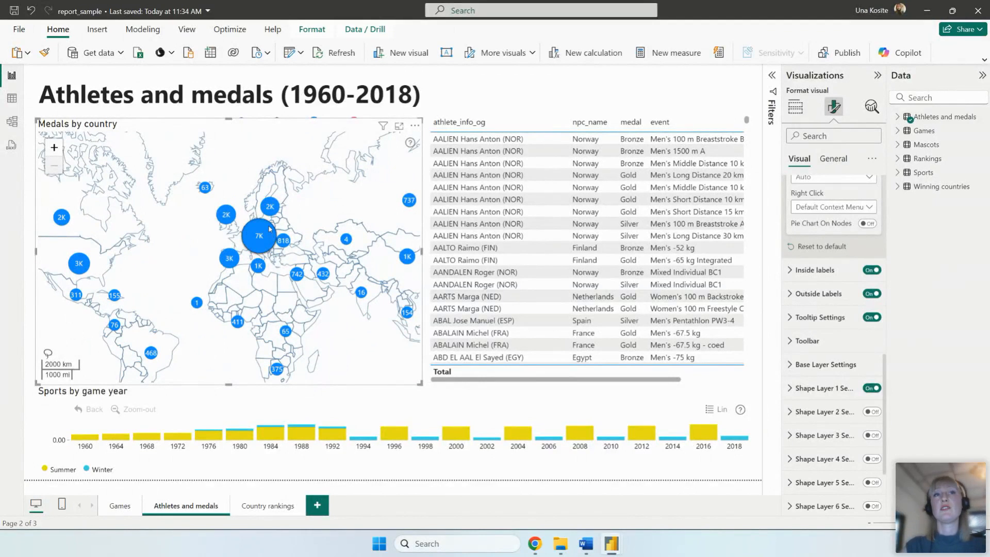
drag(171, 263, 193, 258)
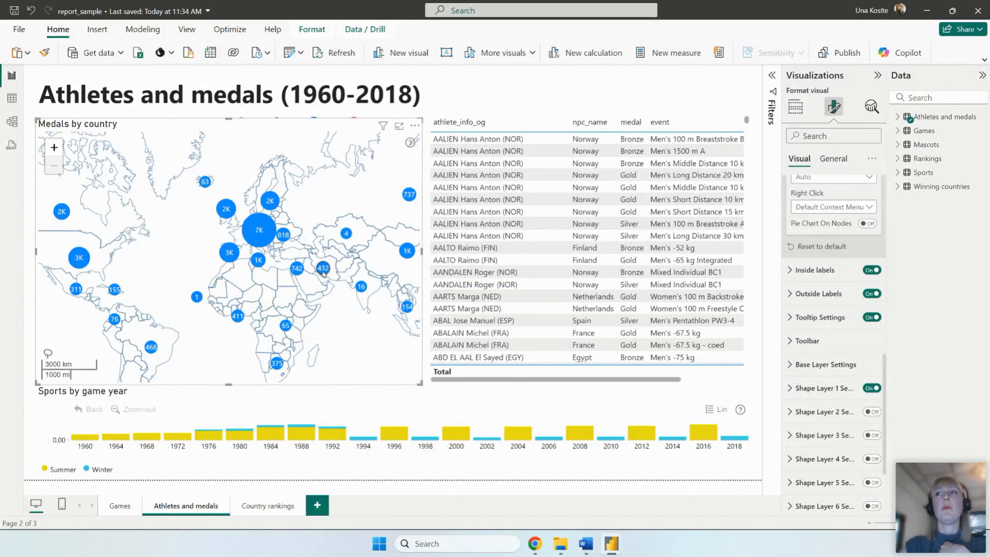
click(867, 223)
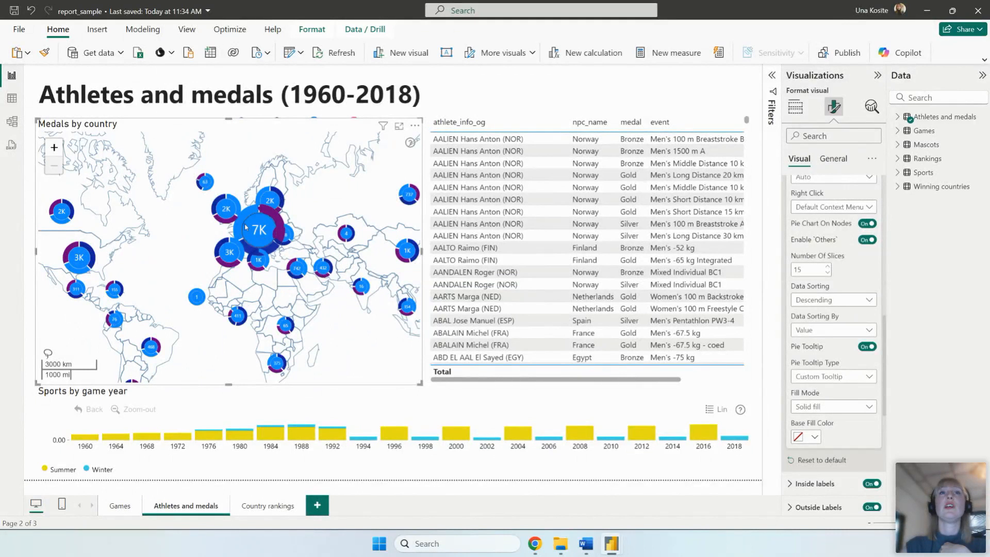
mouse_move(280, 241)
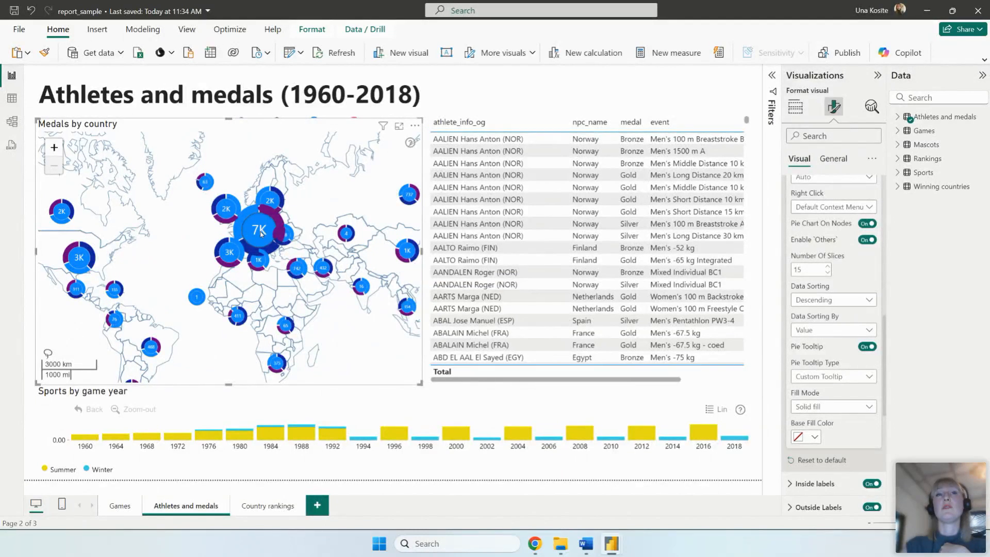
click(584, 102)
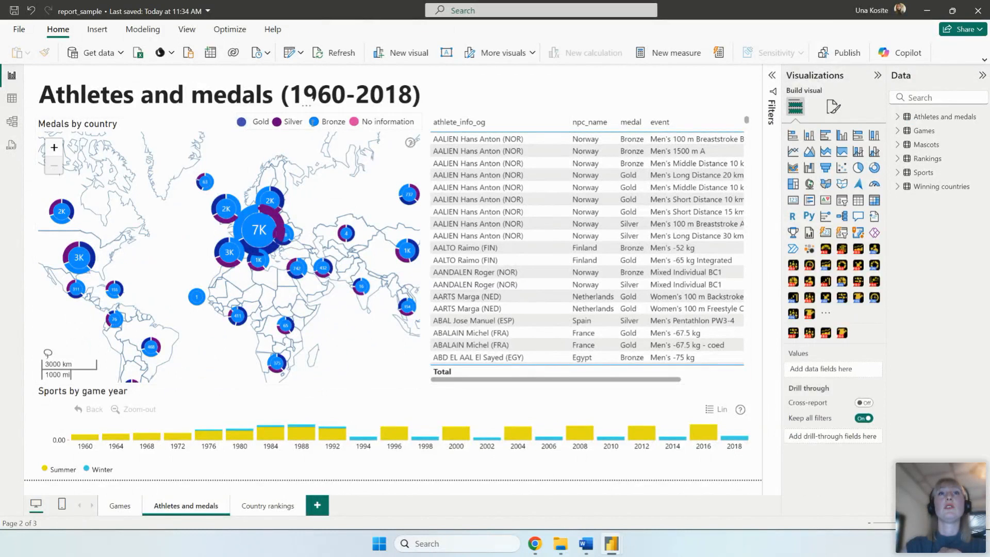
Step: Examine the fields assigned to the Medals by country map and the formula of the medal_count measure
click(212, 126)
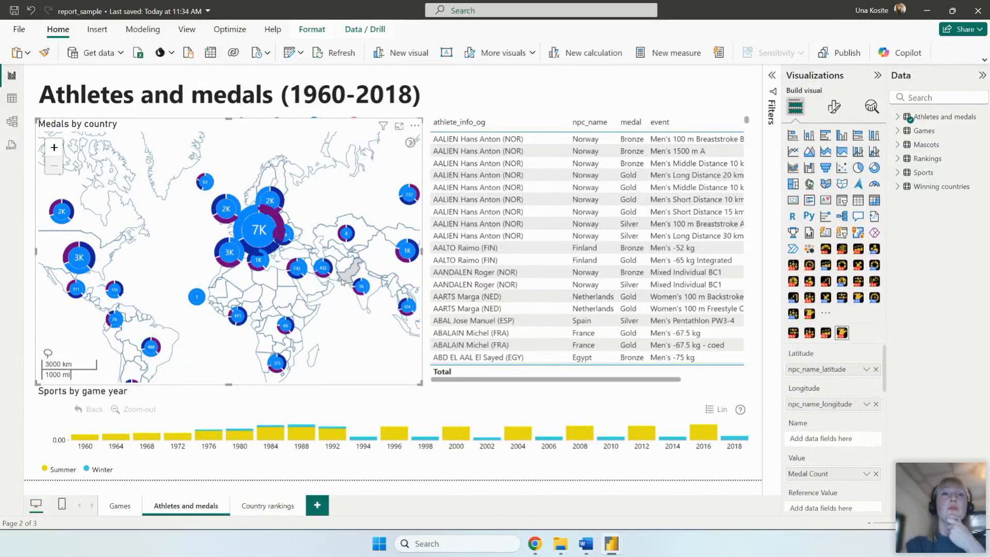
scroll(862, 388, down, 2)
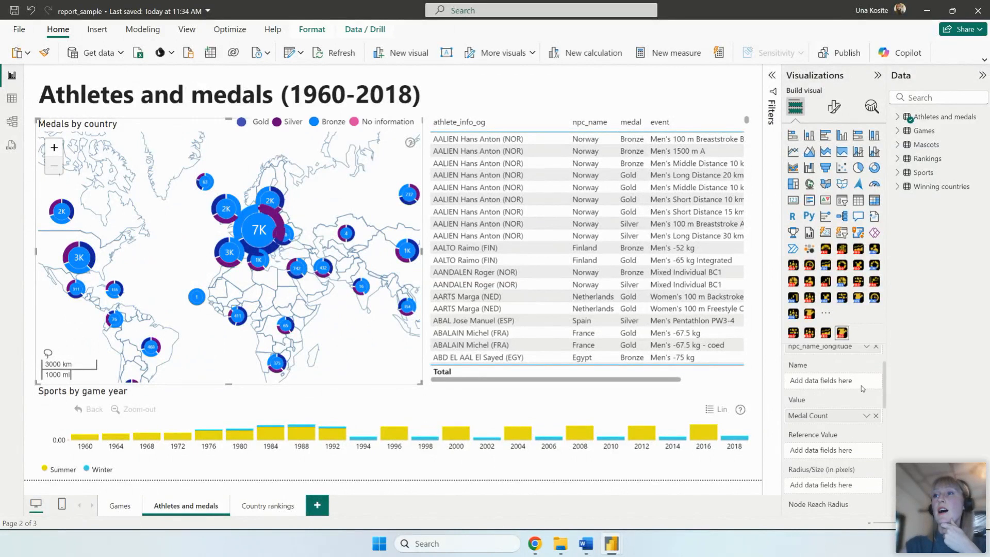
click(899, 117)
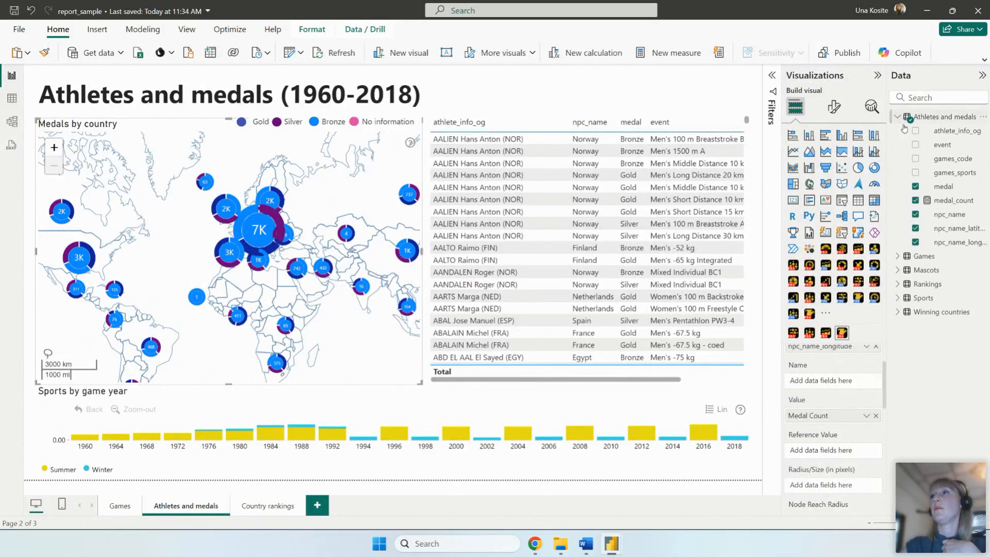
click(948, 202)
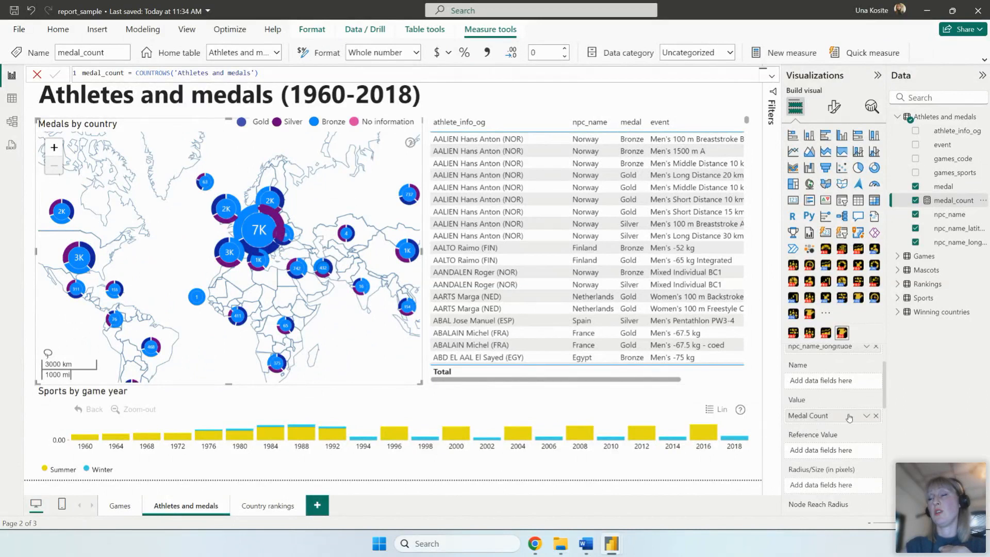
scroll(845, 412, down, 5)
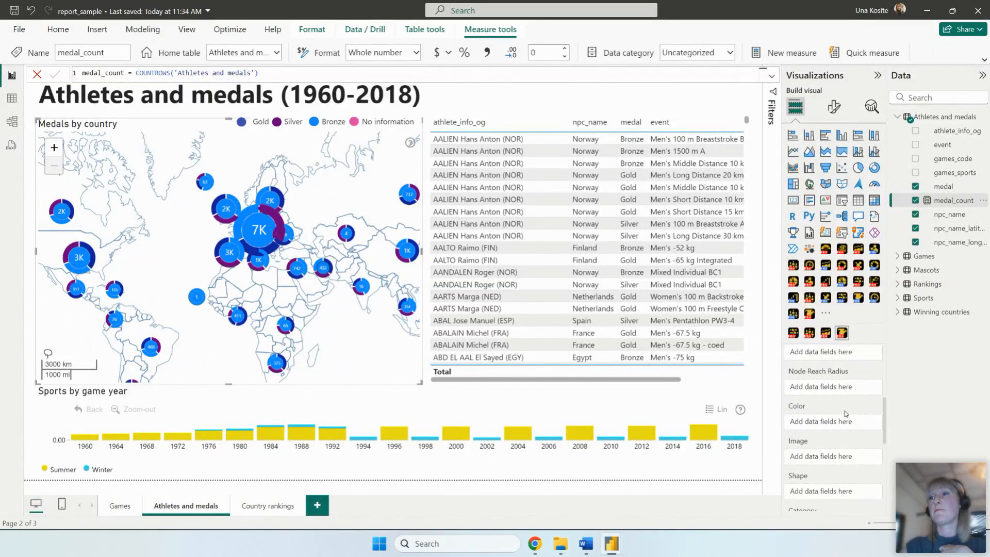
scroll(846, 413, down, 2)
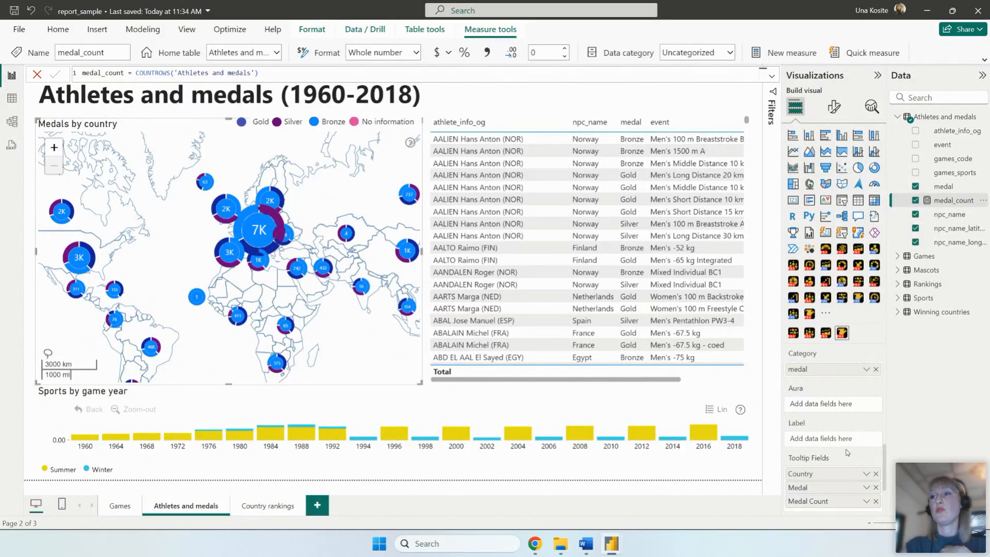
scroll(847, 453, down, 2)
scroll(847, 453, up, 4)
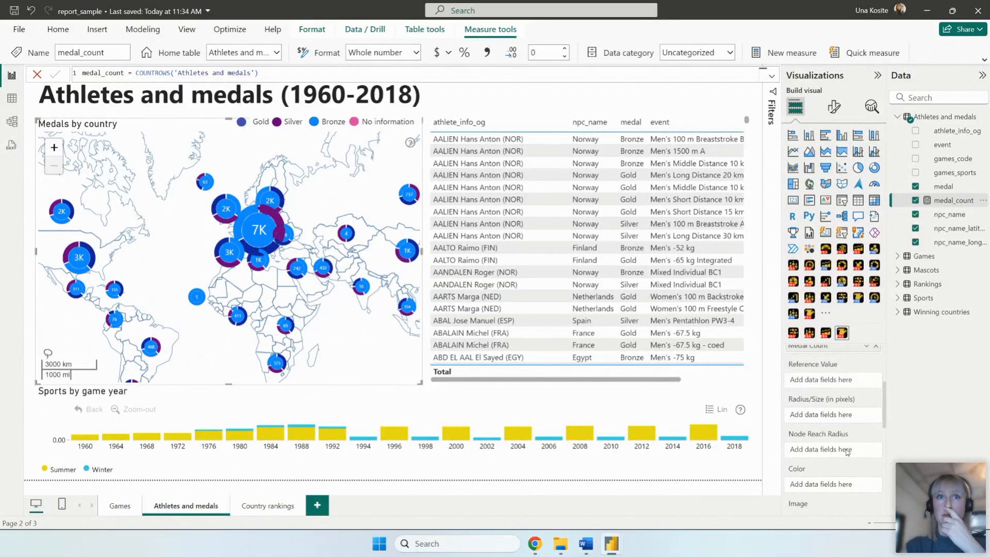
Step: Review the map's Shape Layer 1 settings for the built-in World shapes and set Min Zoom to 6
click(833, 112)
scroll(825, 258, down, 3)
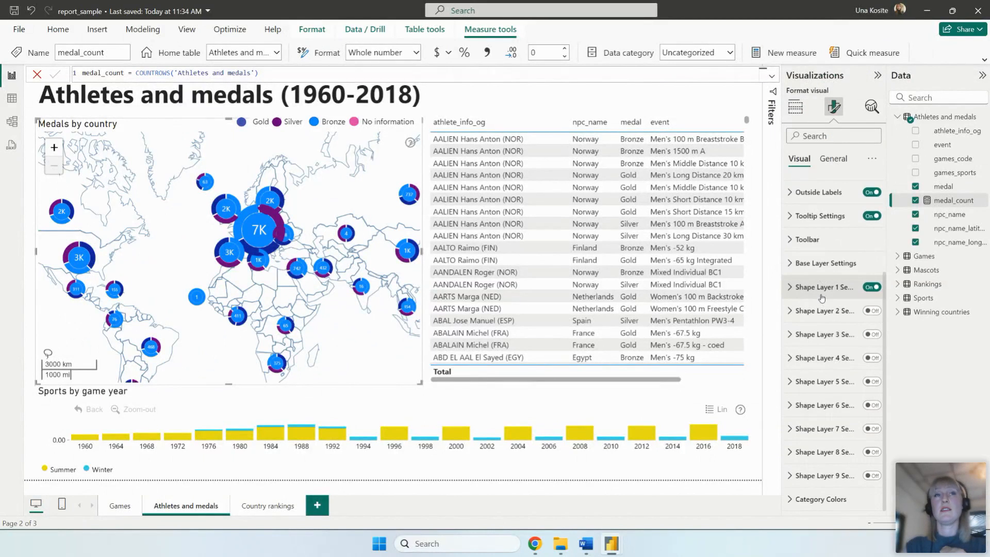
click(822, 287)
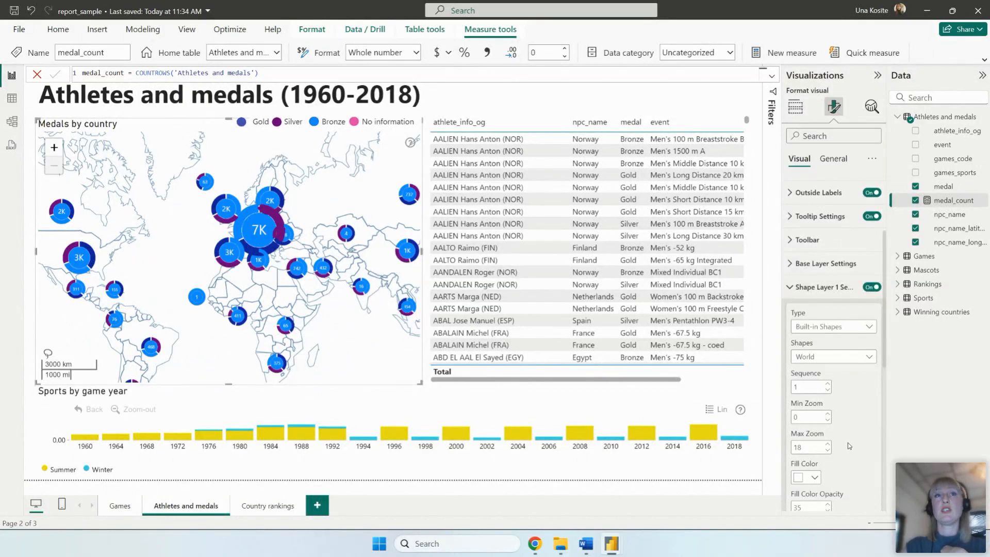
scroll(852, 437, down, 4)
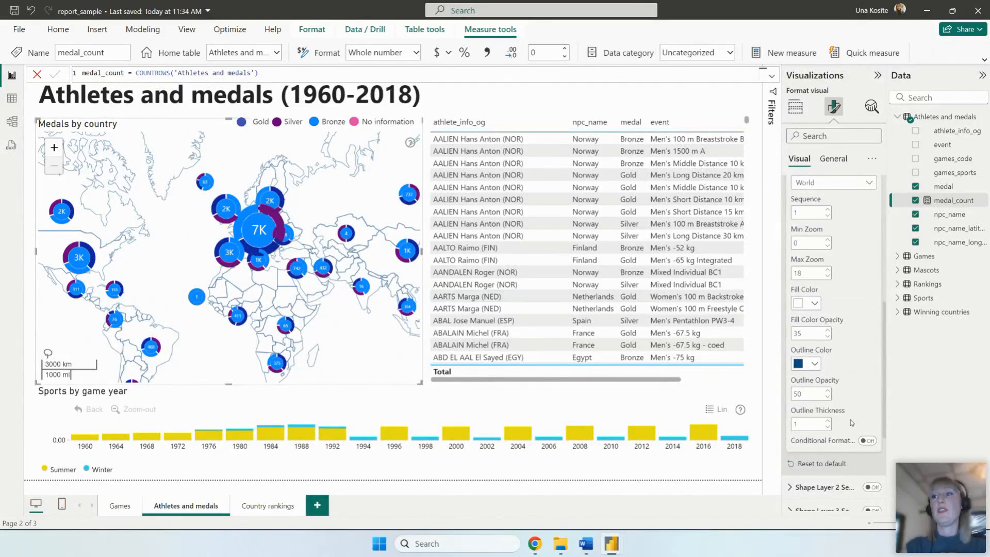
scroll(850, 420, up, 4)
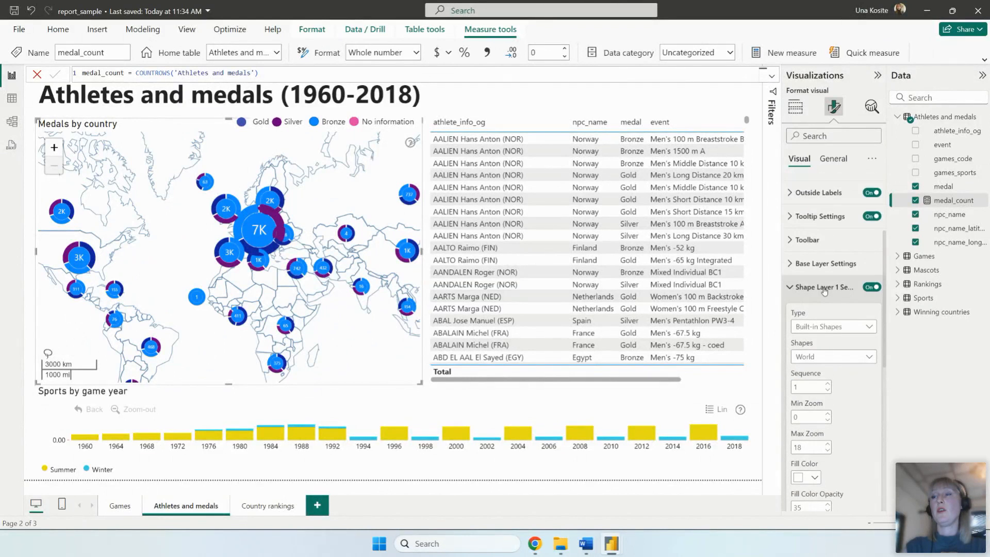
scroll(824, 292, down, 1)
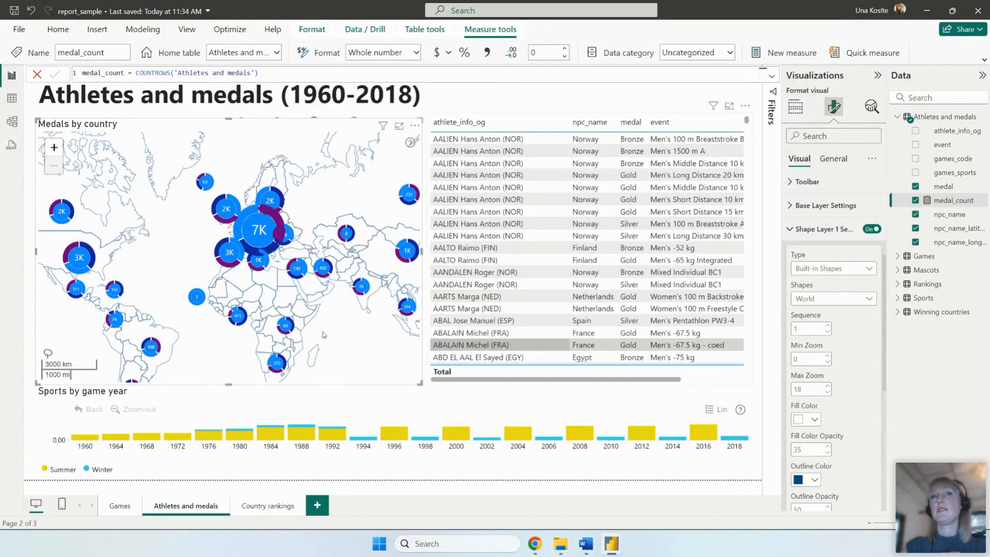
click(828, 332)
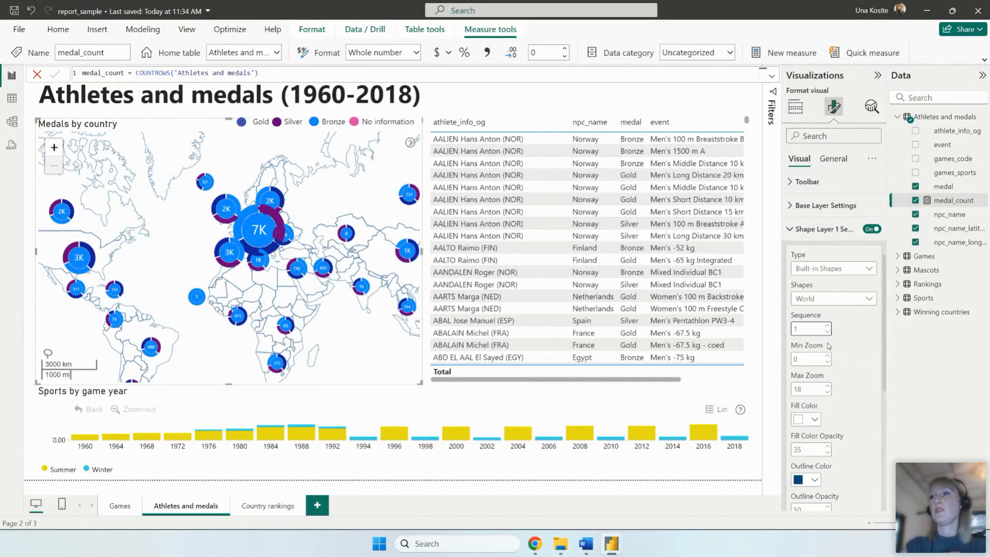
click(828, 356)
click(827, 356)
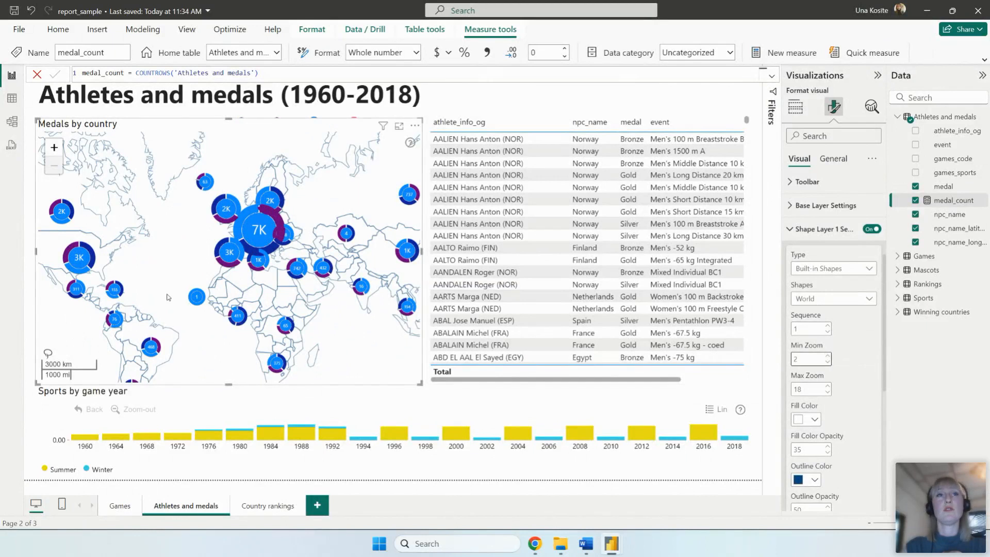
click(828, 355)
click(828, 355)
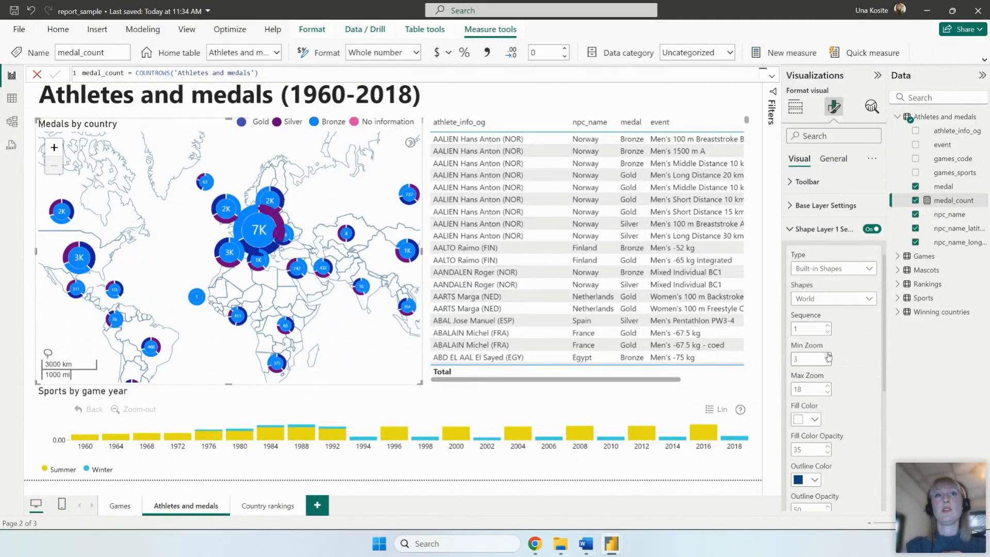
click(827, 356)
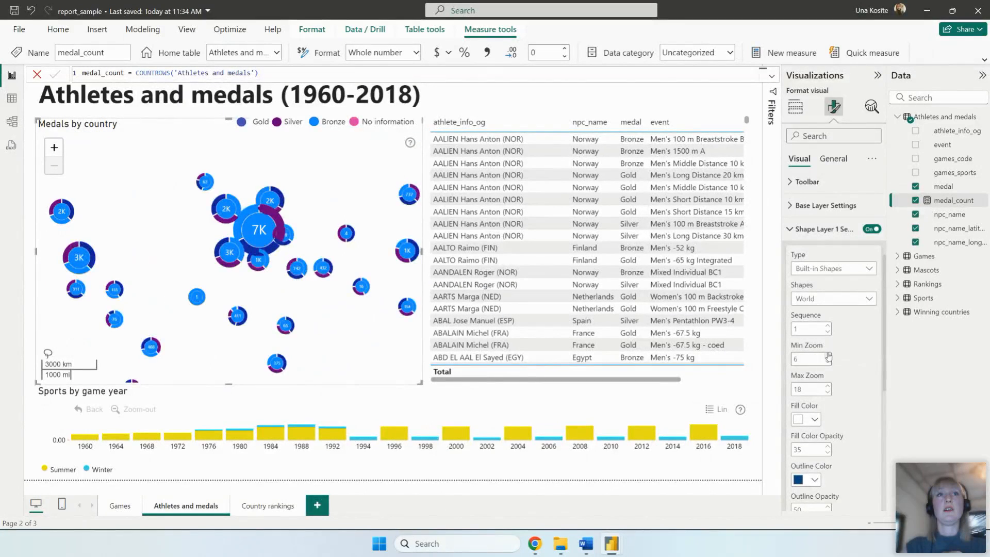
Step: Switch to the Country rankings page and back, and recheck the Shape Layer 1 settings of the Medals by country map
click(241, 503)
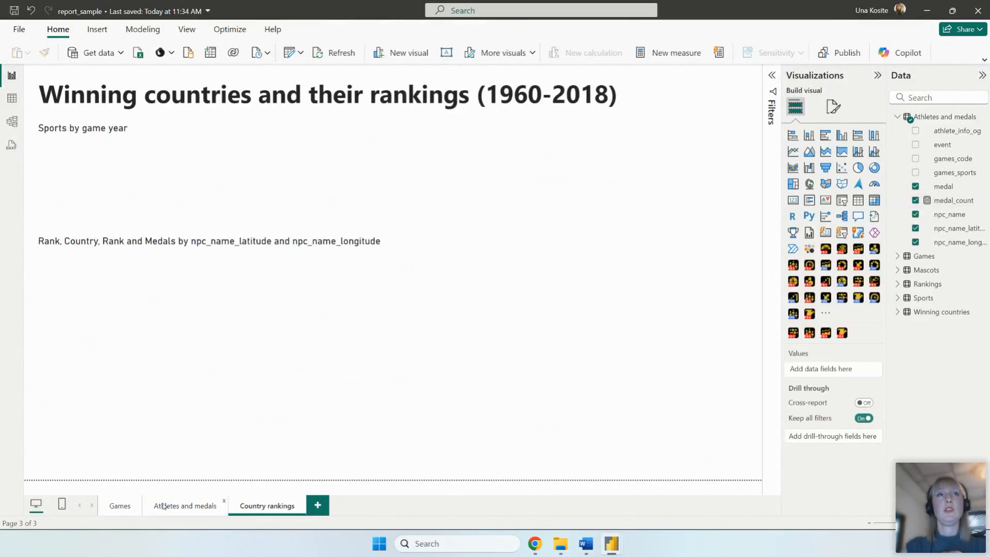
click(162, 506)
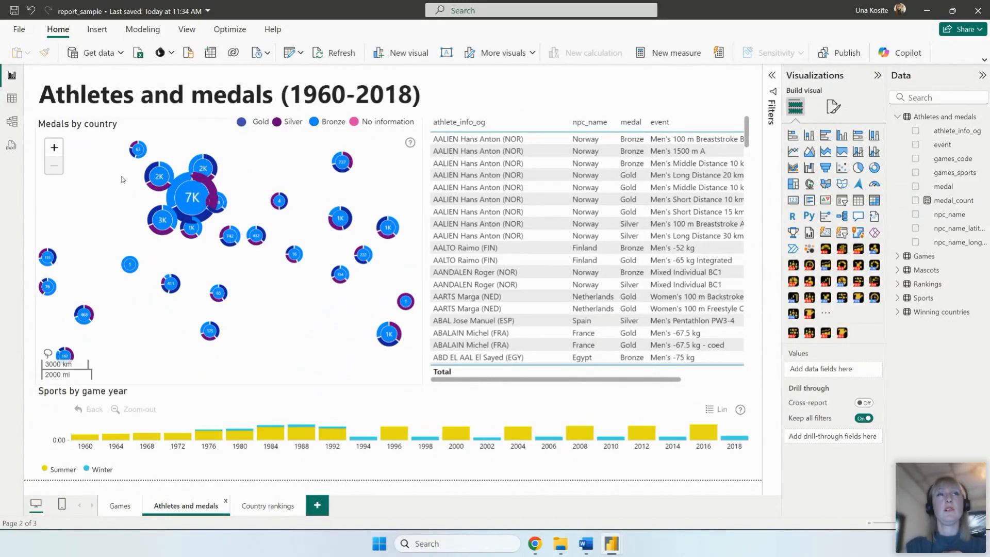
click(118, 208)
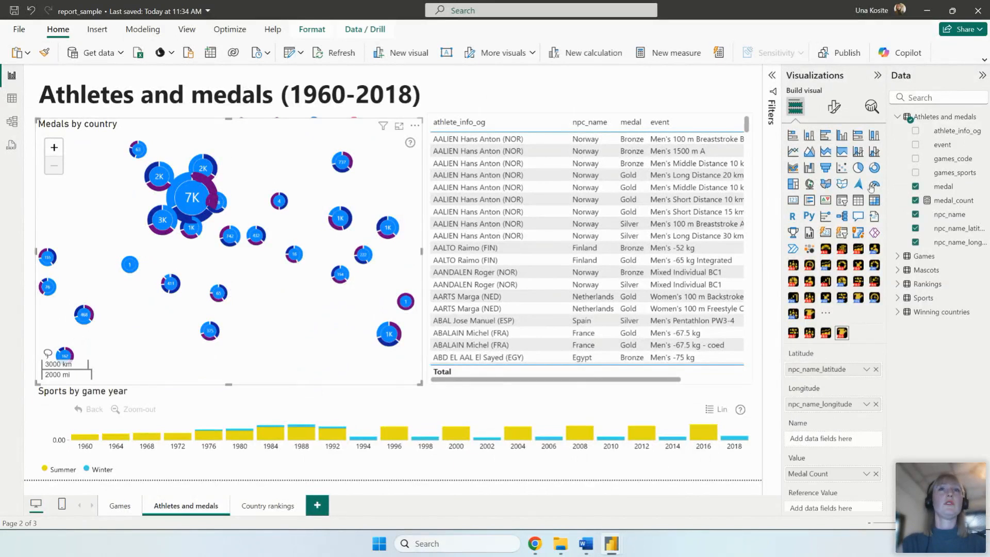
click(834, 106)
click(825, 422)
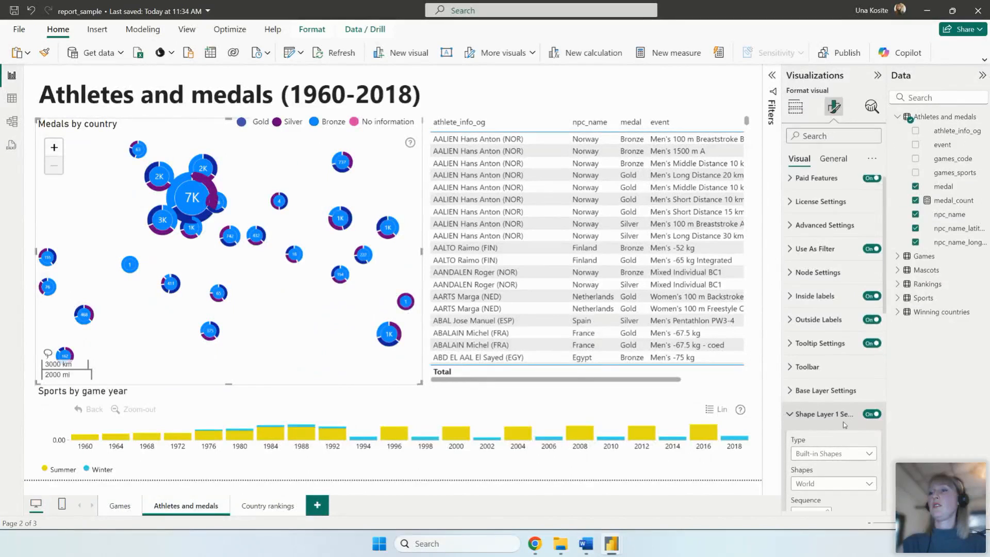
scroll(844, 425, down, 1)
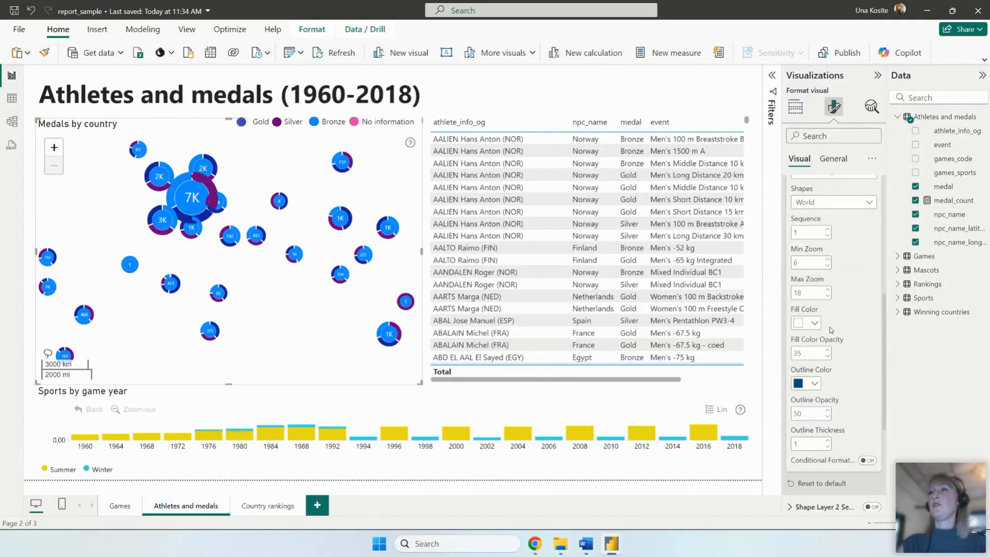
scroll(831, 330, up, 2)
click(818, 251)
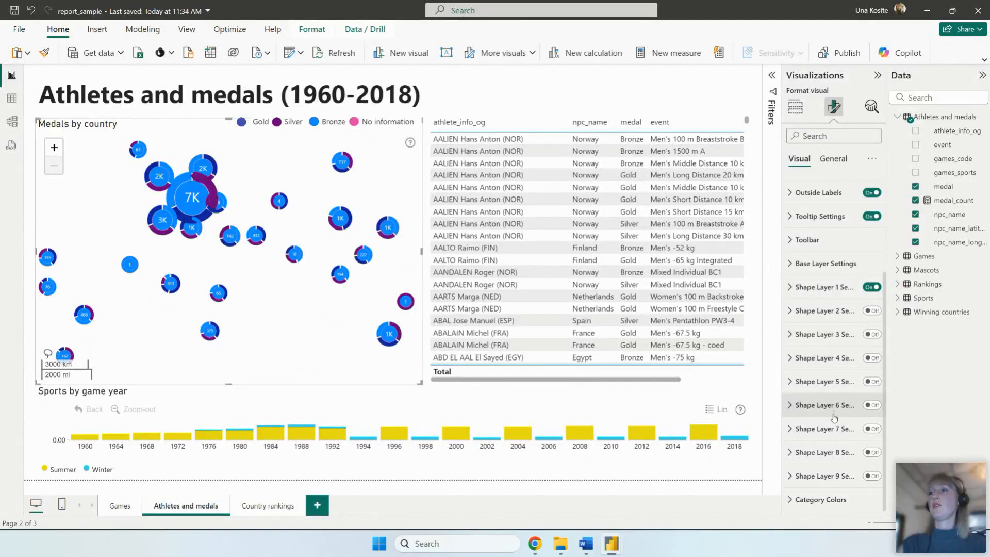
scroll(846, 407, up, 2)
scroll(860, 396, up, 1)
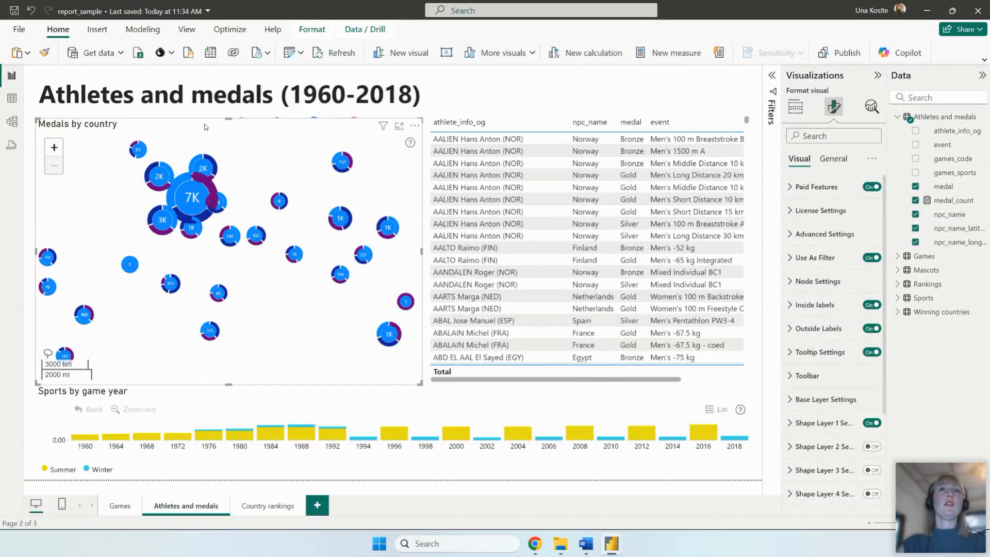
Step: Lower the upper edge of the Medals by country map so it sits below the medal legend
drag(229, 119, 232, 132)
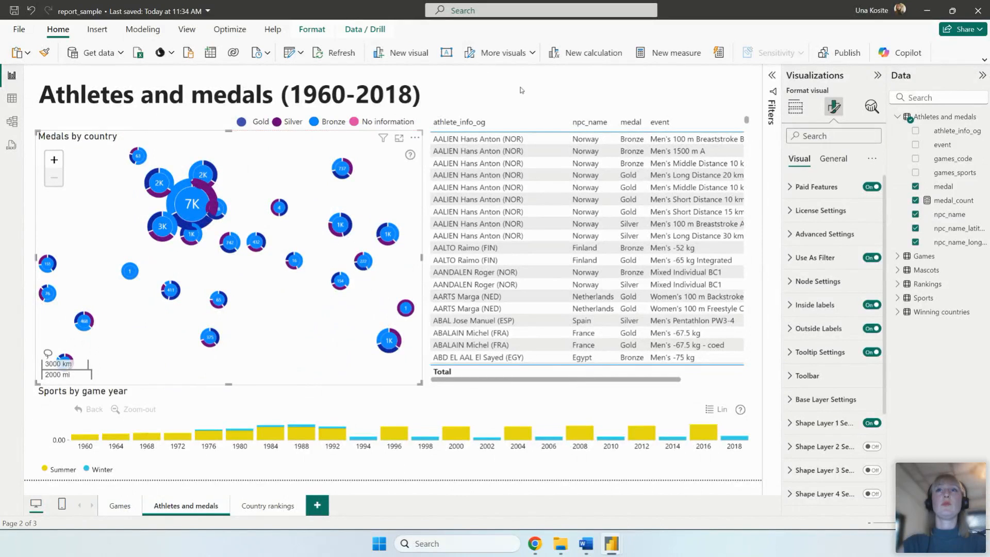
click(629, 95)
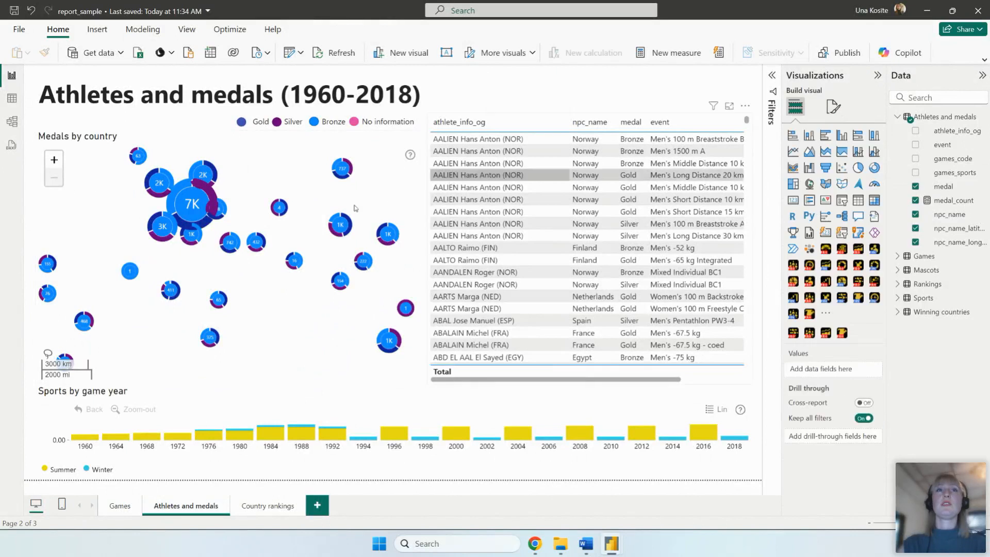
Step: Set the Min Zoom of Shape Layer 1 on the Medals by country map to 0
click(194, 139)
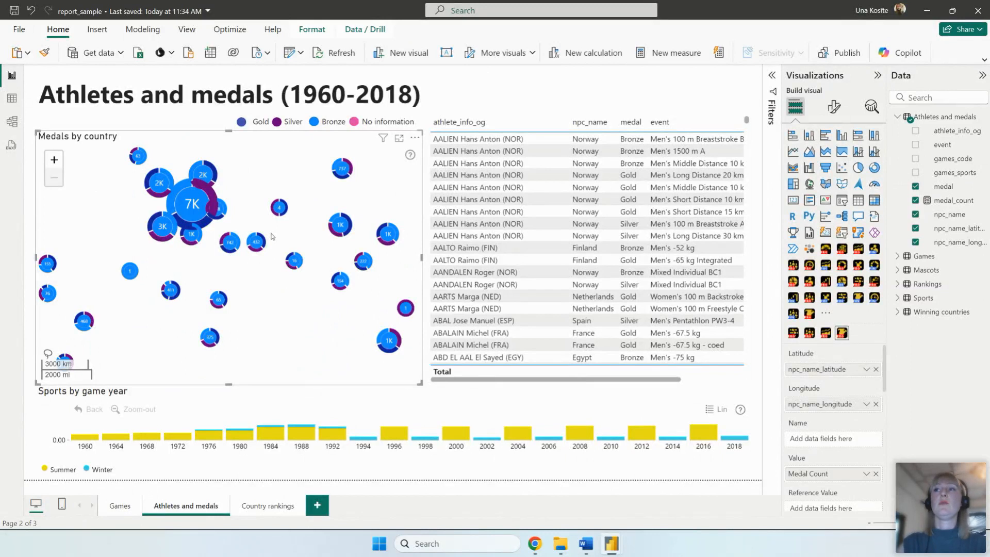
click(835, 107)
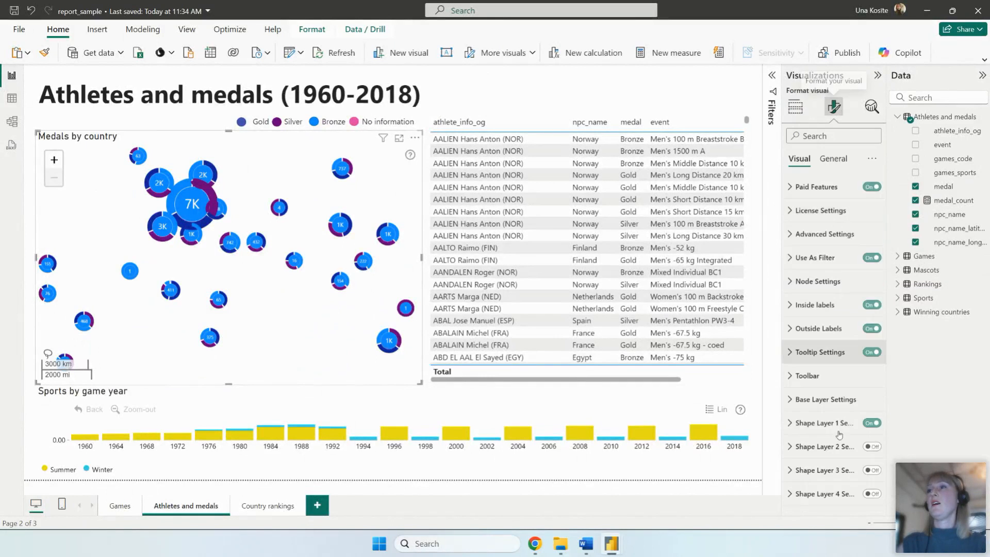
click(846, 422)
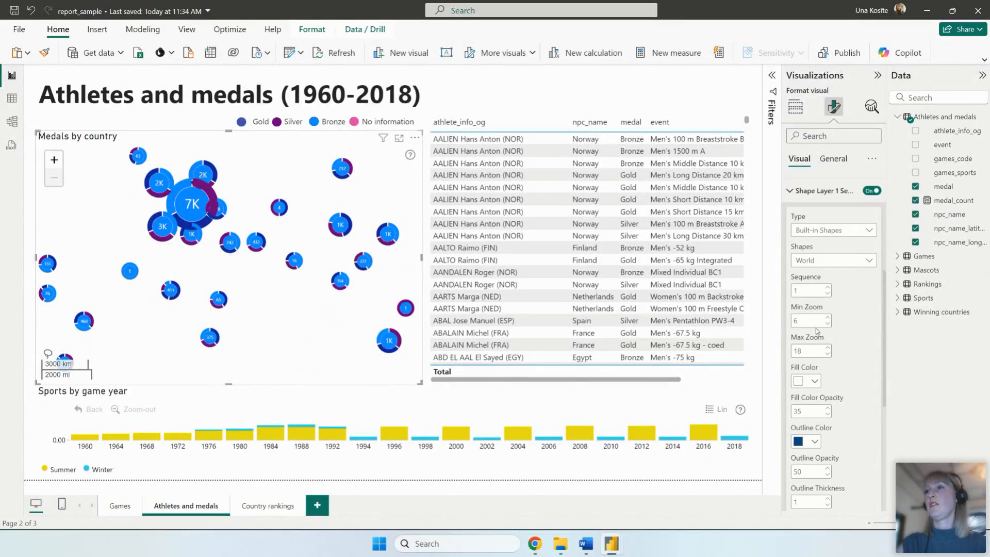
text(0)
click(862, 328)
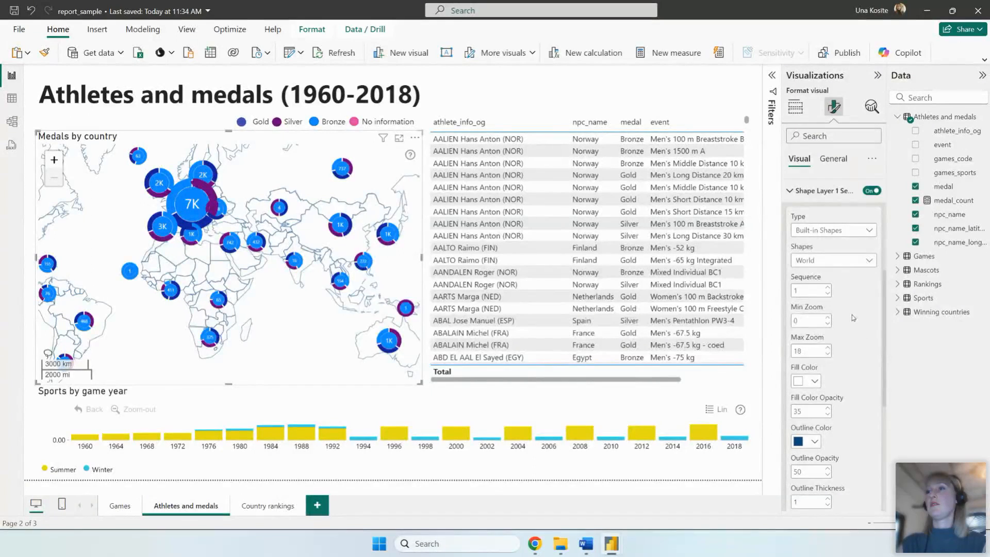
click(820, 190)
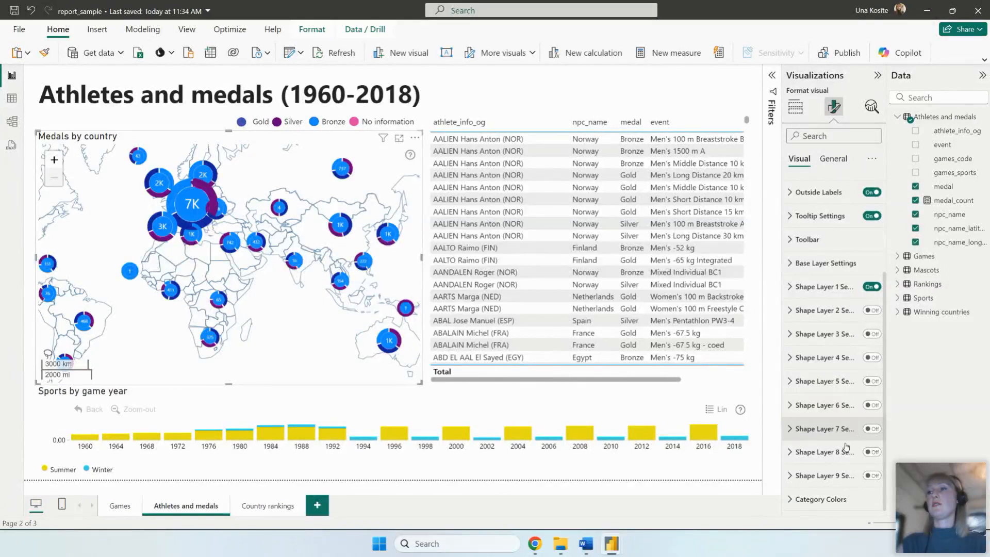
Step: Review the map's Category Colors settings and the shapes and text boxes that make up the medal legend
click(832, 495)
click(835, 334)
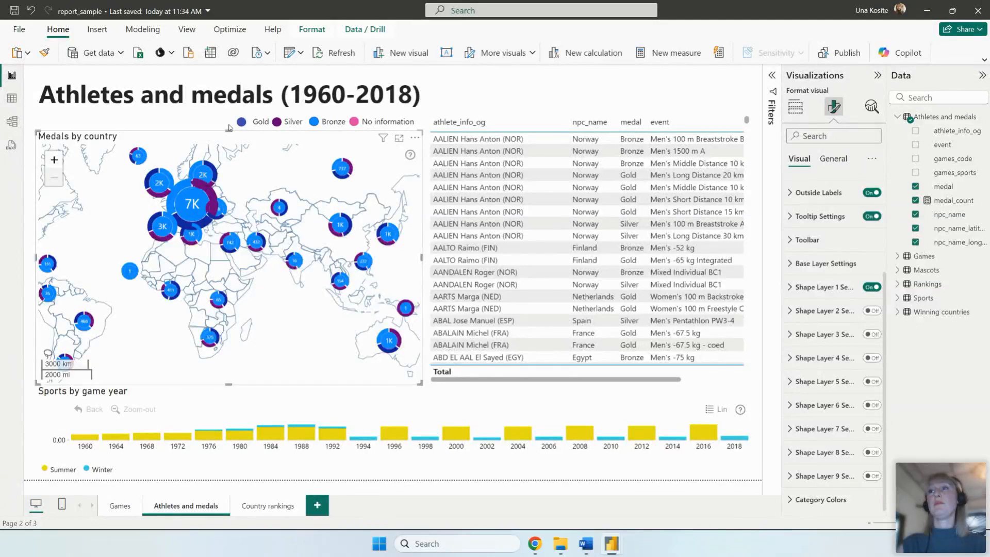
click(237, 126)
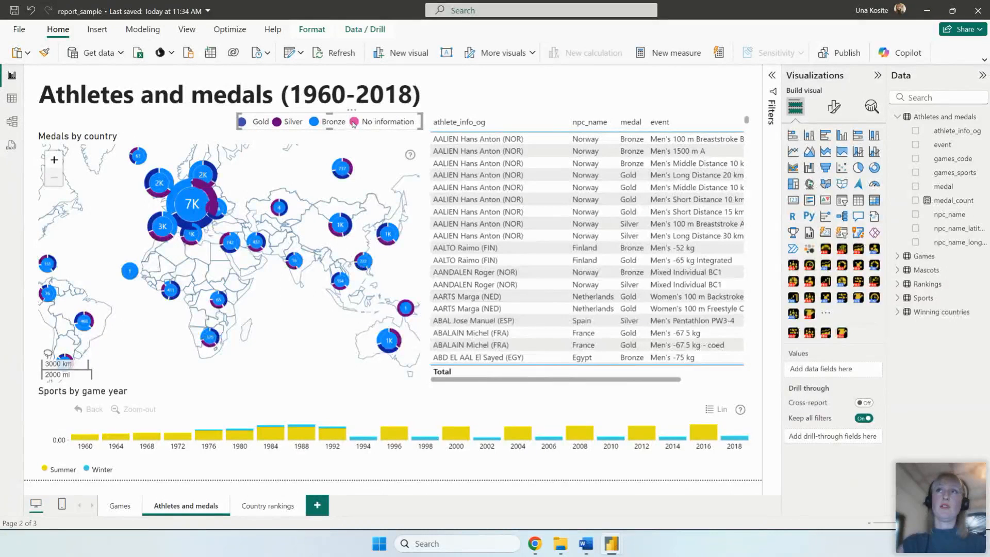
click(385, 117)
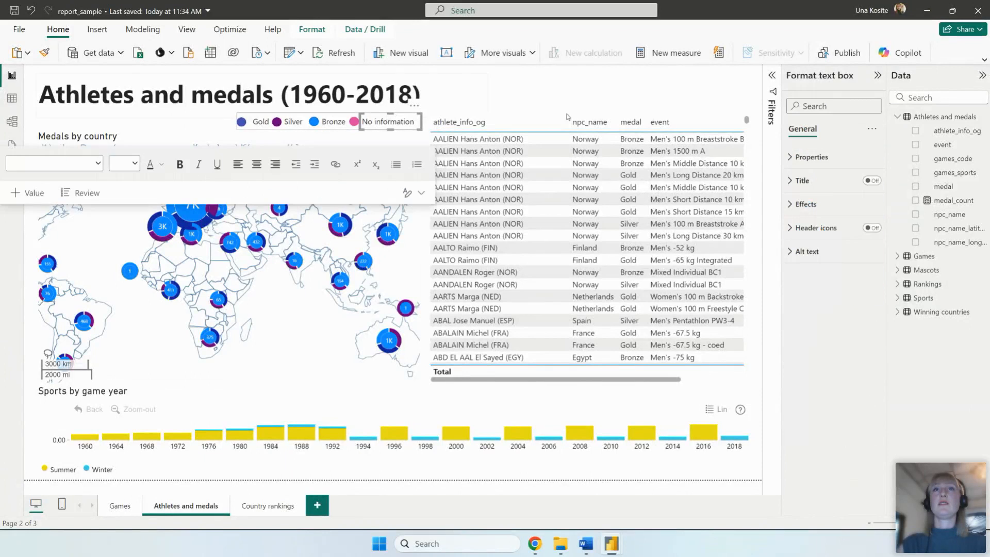
click(711, 92)
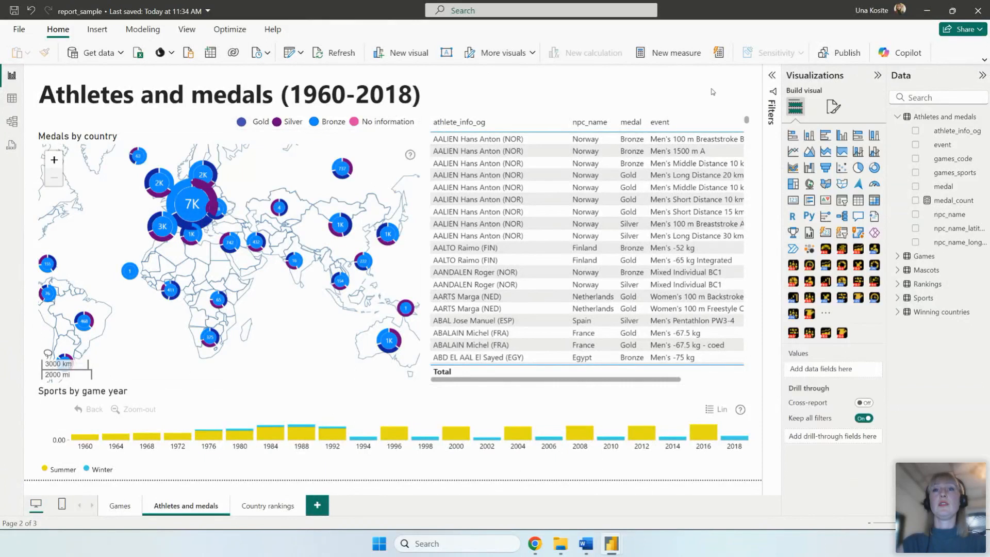
Step: Drill the Sports by game year chart into 1992 and return it to all years
click(270, 400)
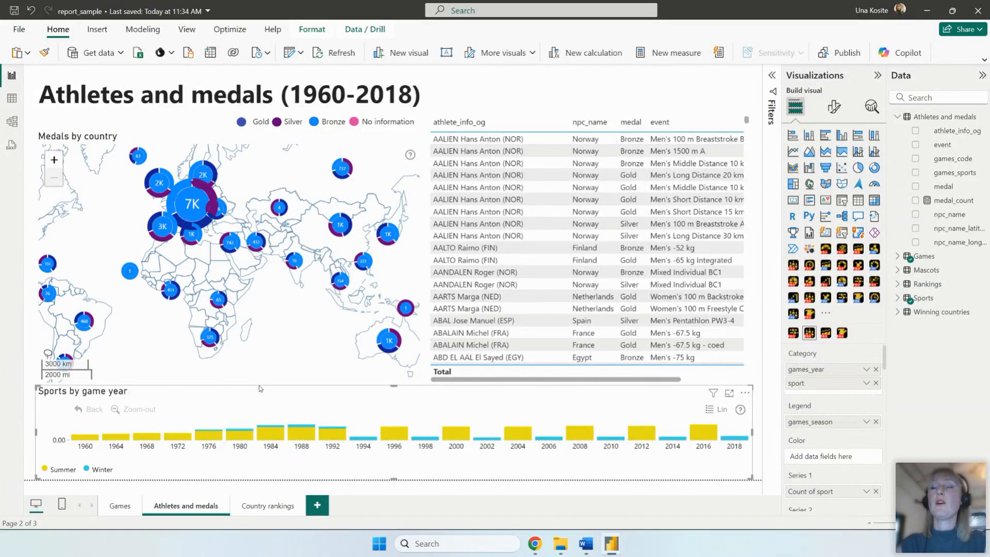
click(333, 441)
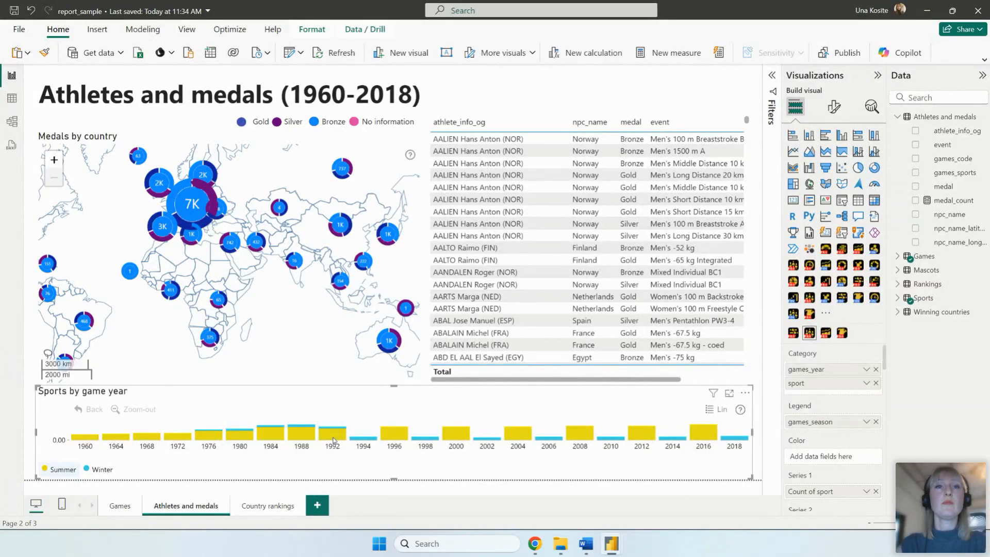
click(138, 409)
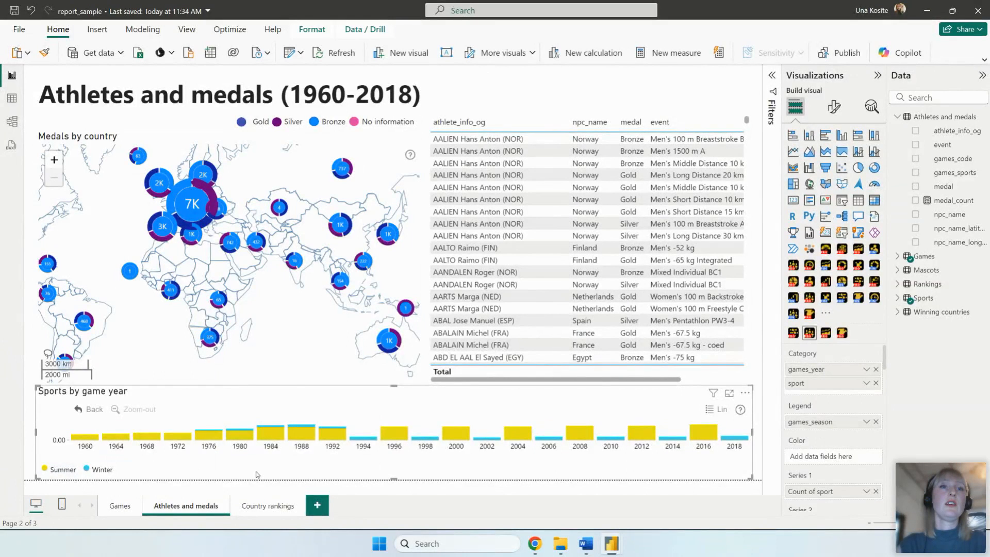
Step: Drill the chart into 1980, filter the page by Goalball, check the athletes table, and zoom the chart back out
click(239, 432)
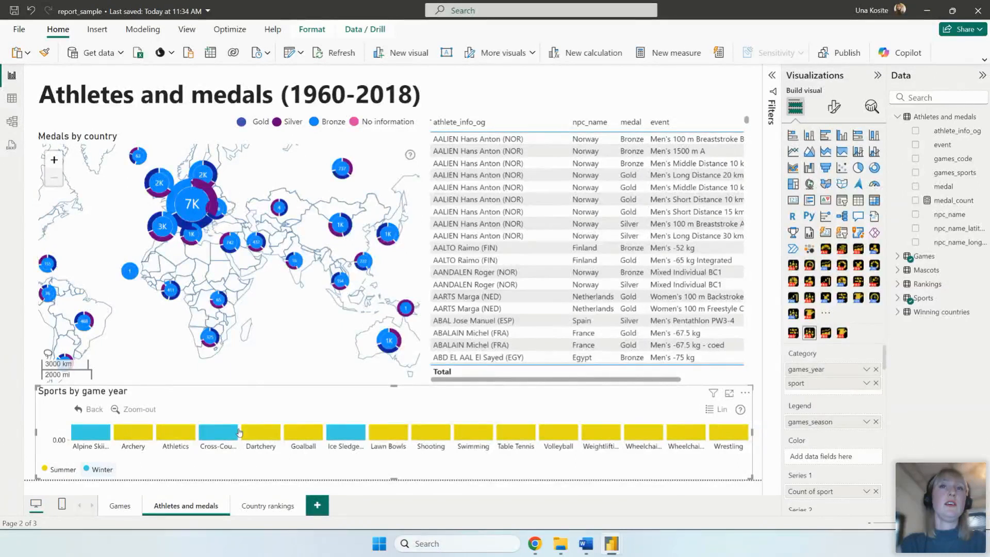
click(305, 440)
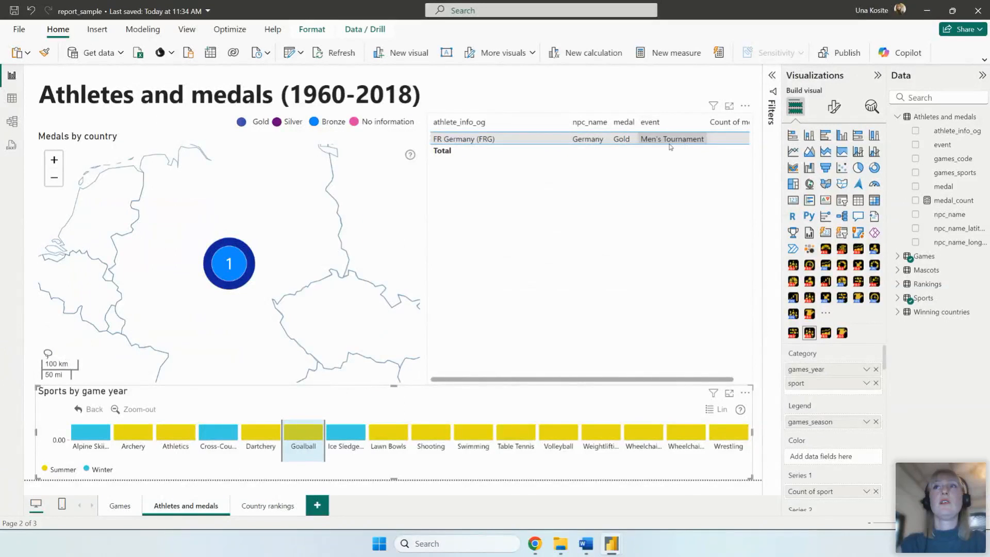
mouse_move(521, 382)
mouse_down()
mouse_move(537, 380)
mouse_move(508, 379)
mouse_up()
click(508, 380)
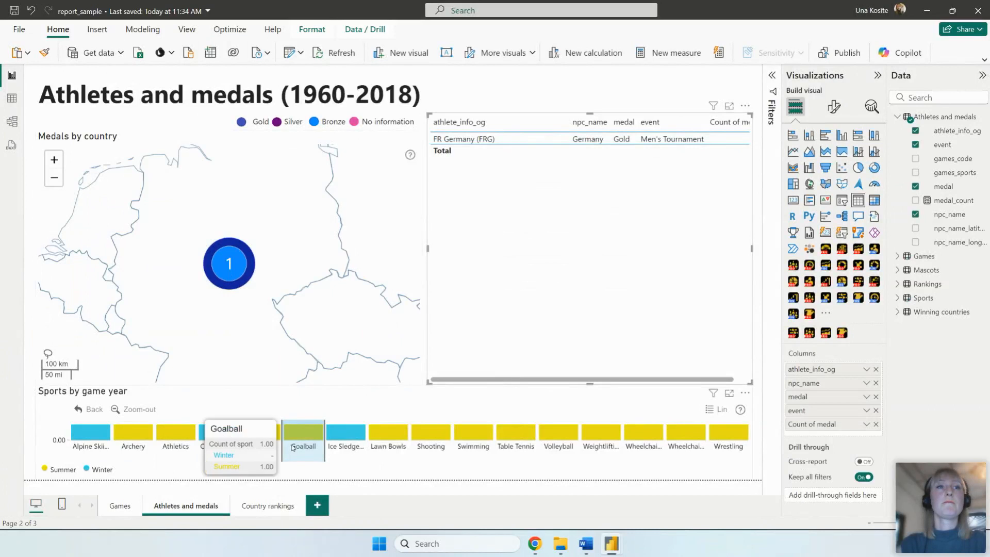
click(142, 410)
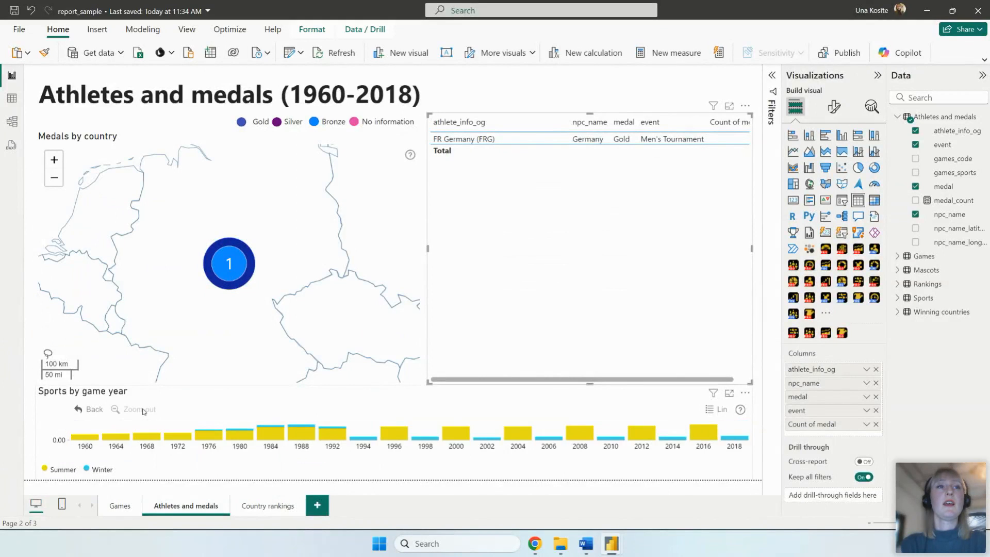
Step: Examine the category, legend and series fields of the Sports by game year chart and the columns of the athletes table
click(642, 401)
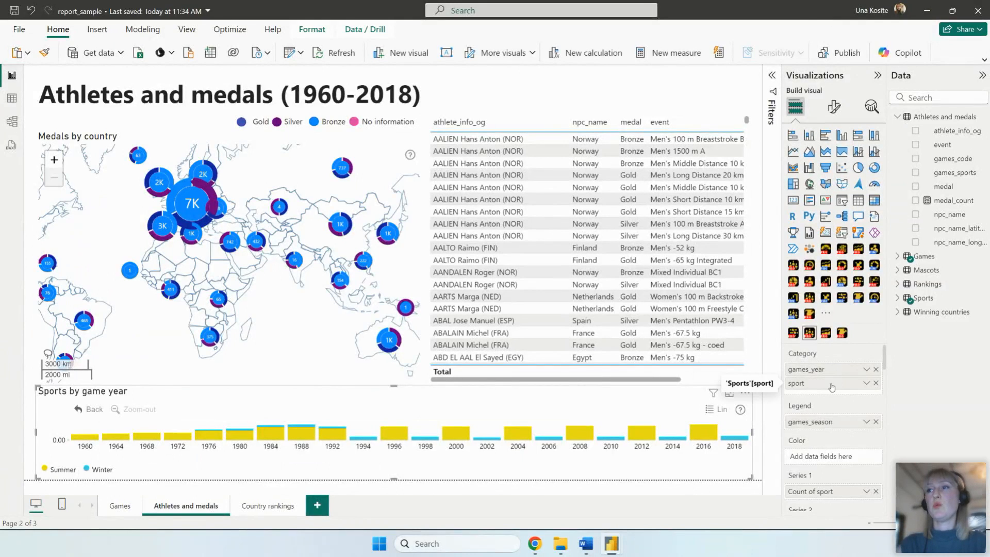
scroll(831, 386, down, 2)
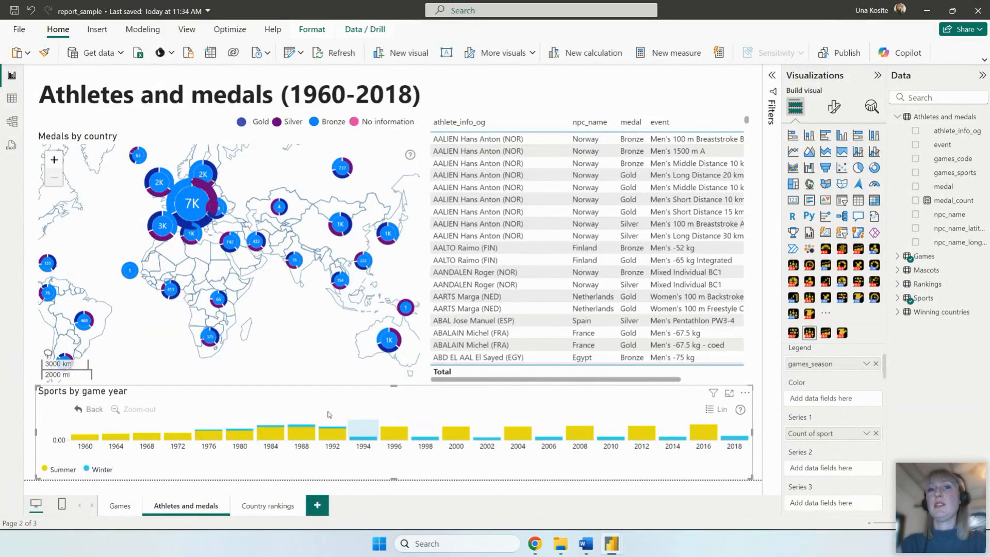
scroll(815, 423, up, 2)
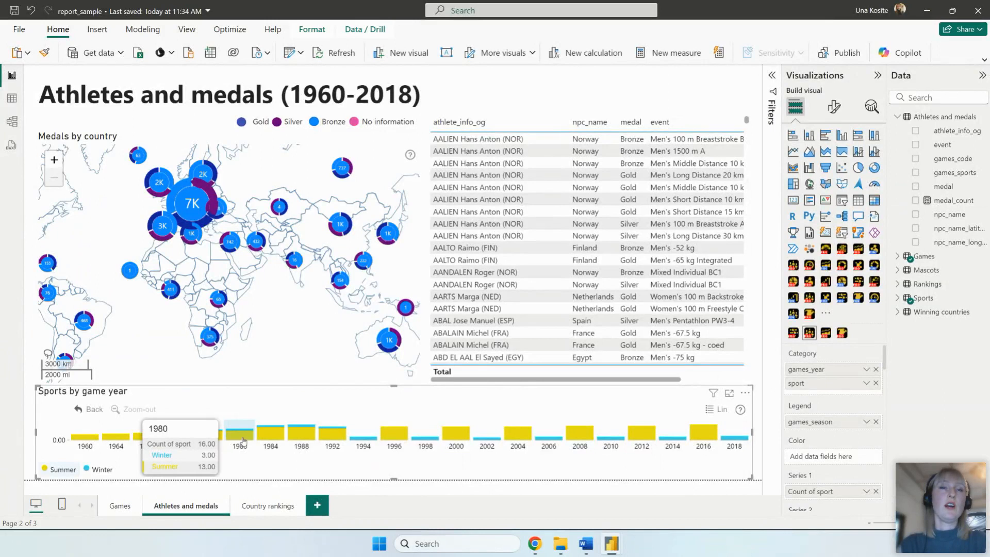
scroll(827, 464, down, 1)
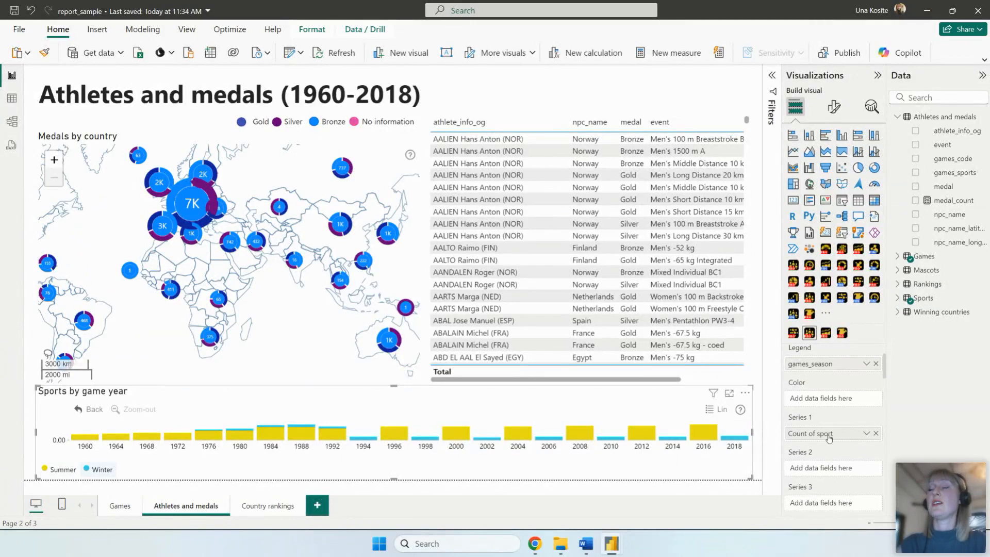
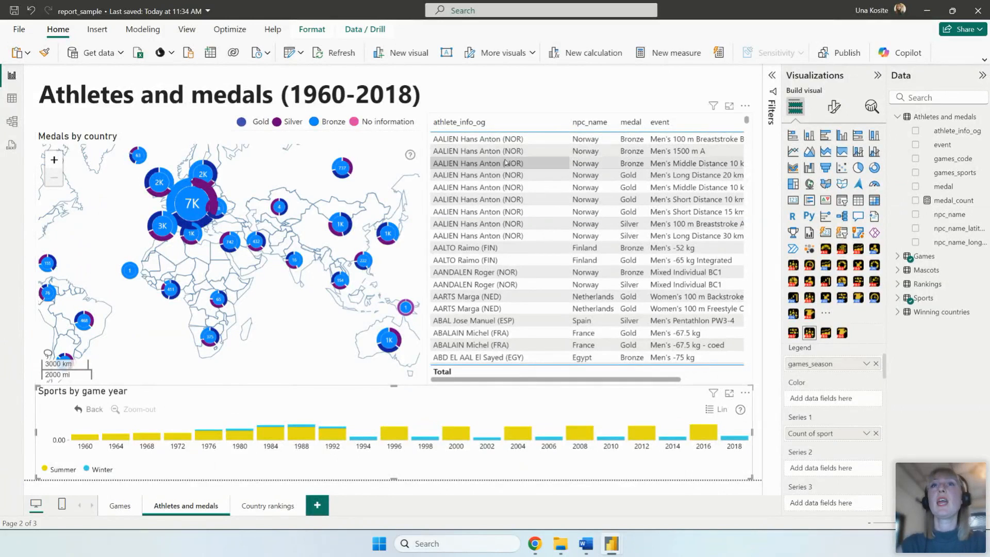
click(524, 118)
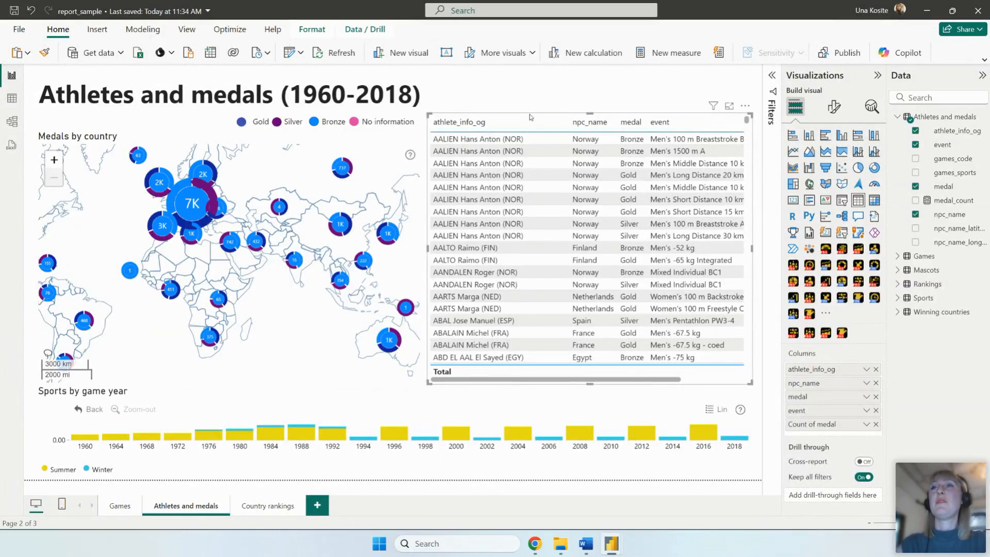
drag(542, 380, 489, 387)
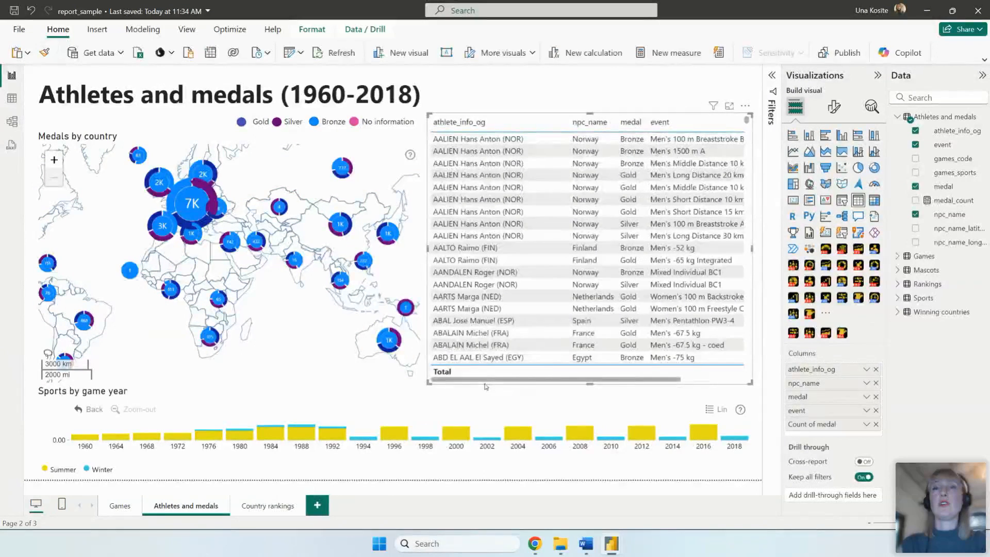
Step: Filter the page by the Japan and South Korea marker, drill the sports chart into 1984, and zoom back out
click(388, 235)
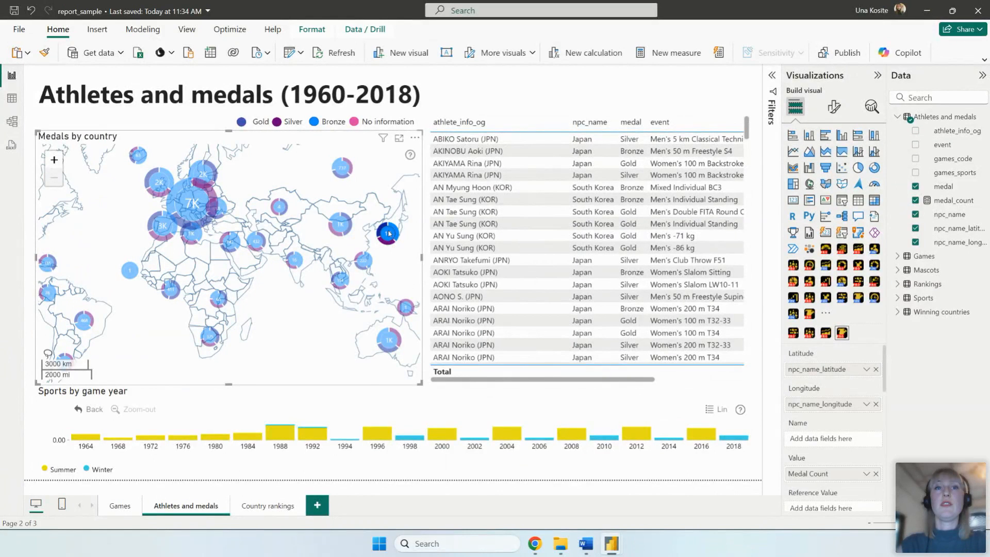
click(247, 435)
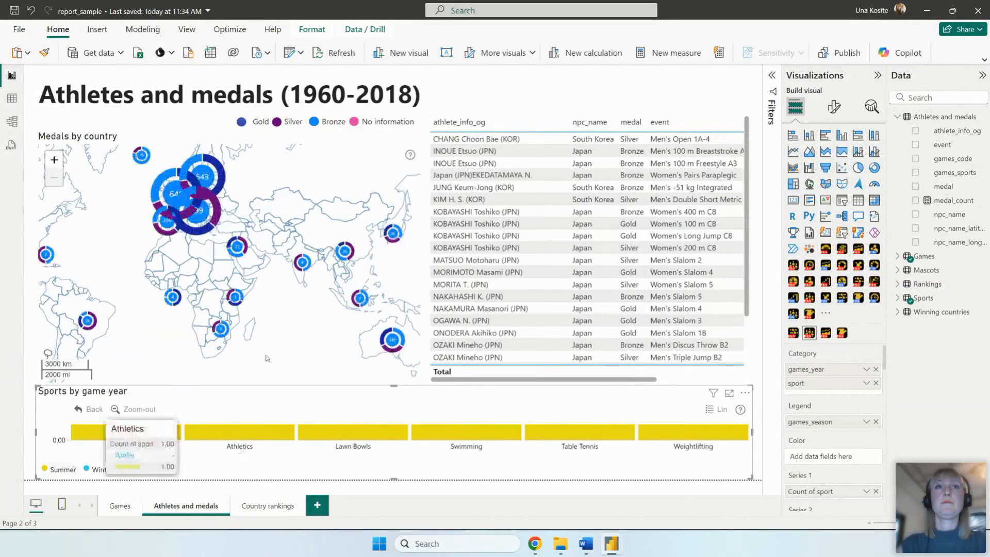
click(135, 409)
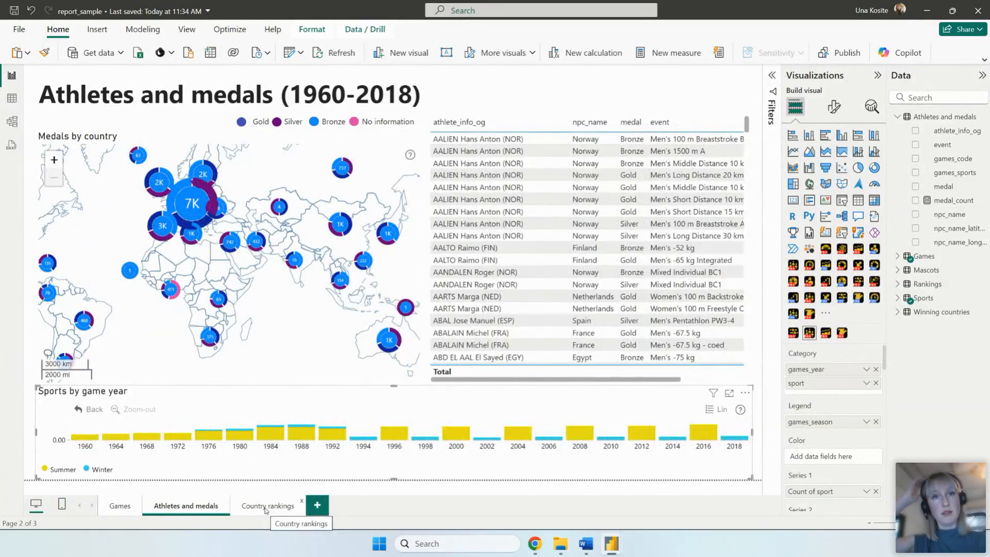
Step: On the Country rankings page, review the map's Shape Layer 1 settings and turn Conditional Formatting off and back on
click(265, 506)
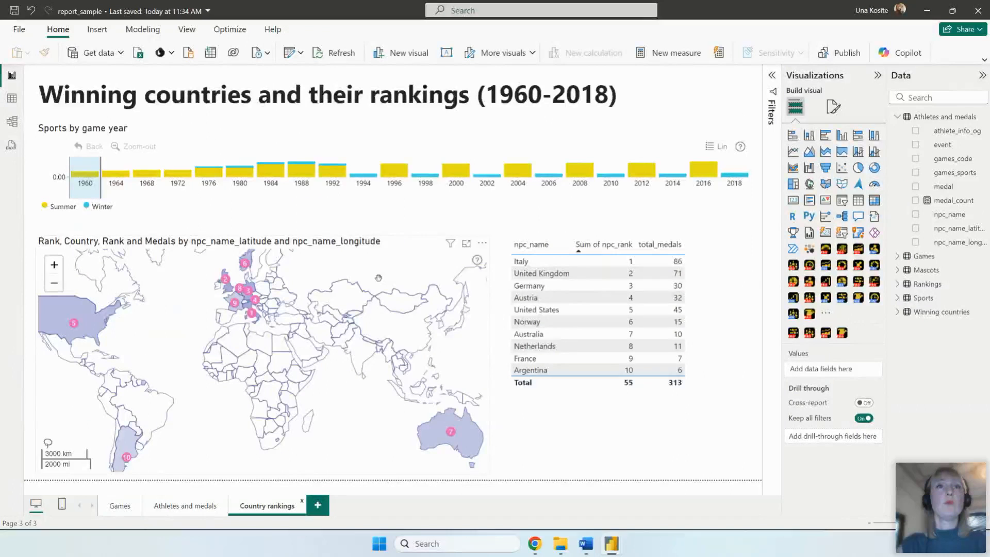
click(393, 243)
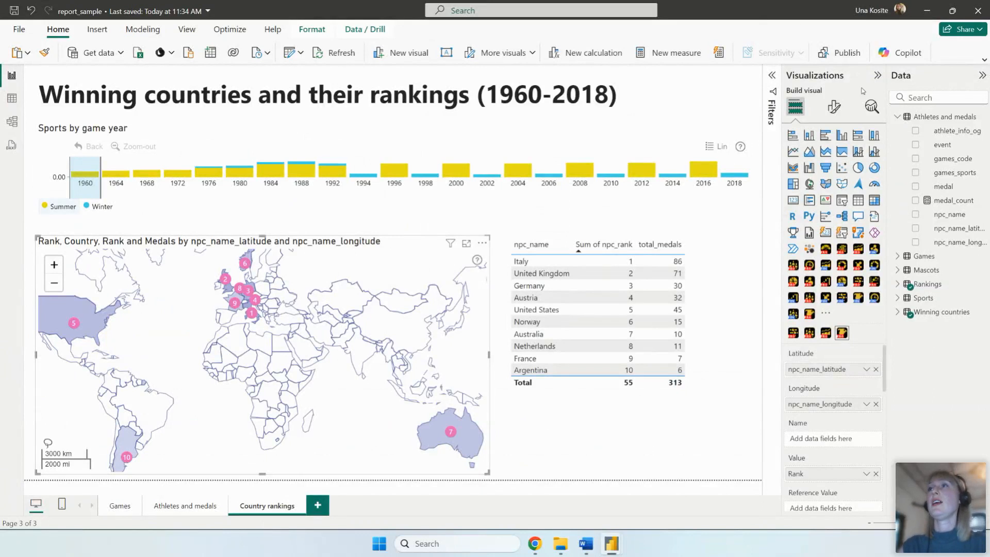
click(836, 110)
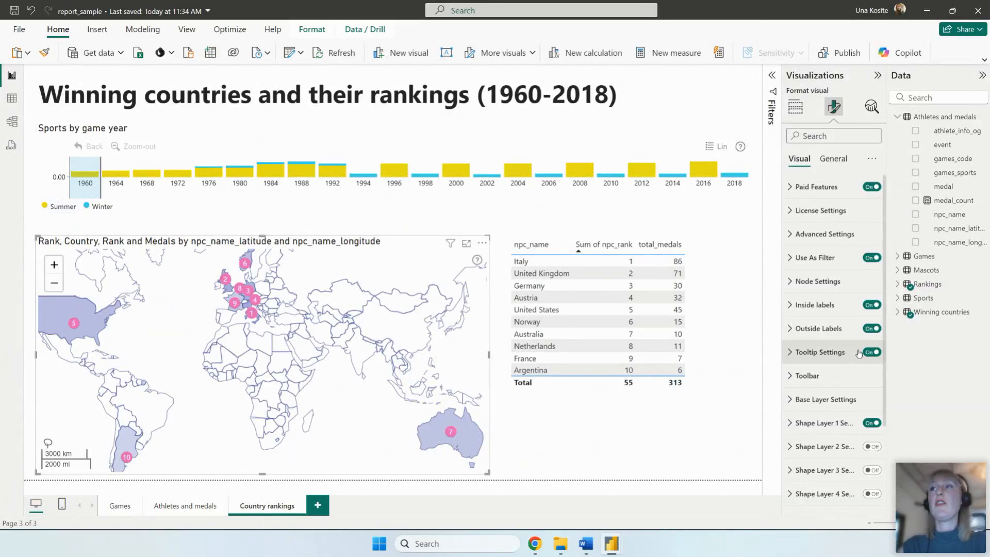
click(833, 422)
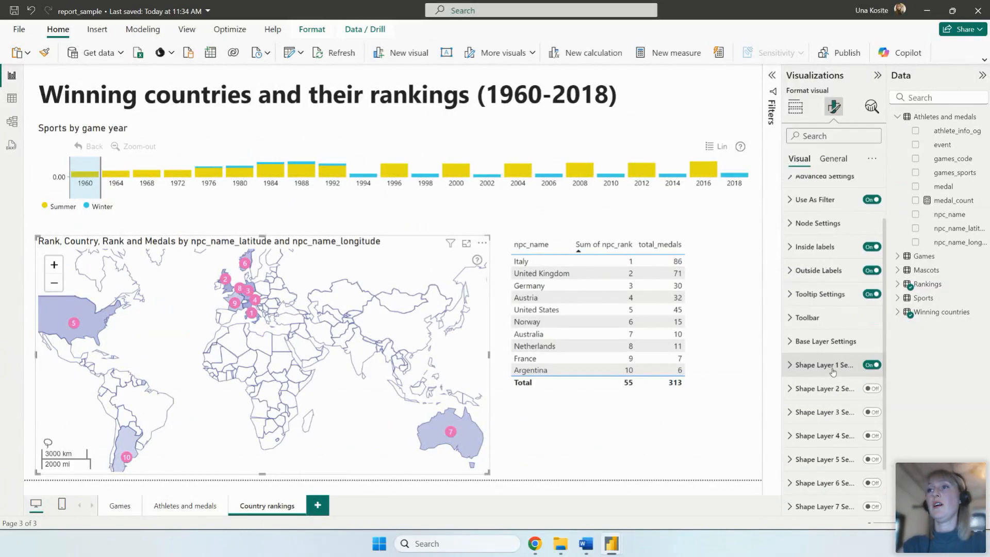
scroll(834, 362, down, 10)
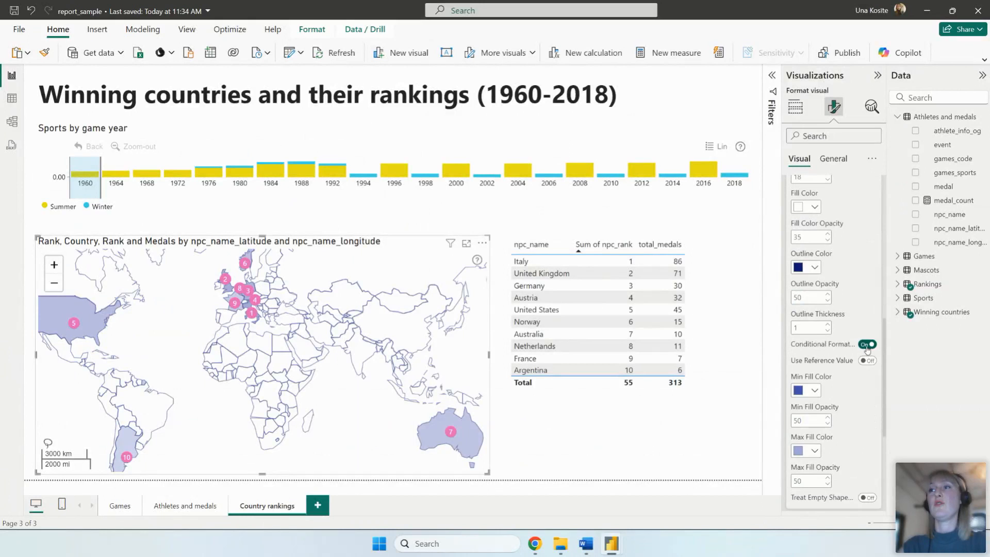
click(868, 344)
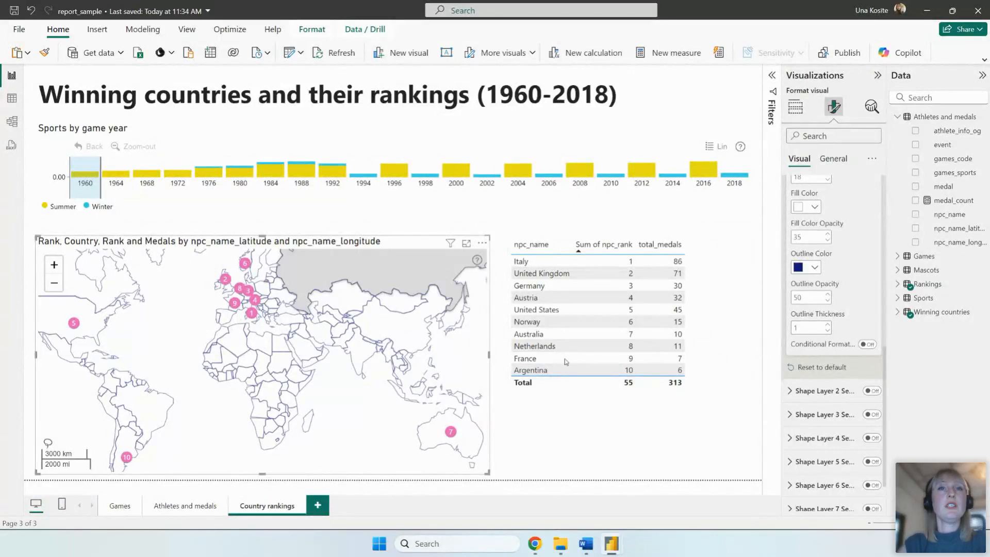
click(869, 345)
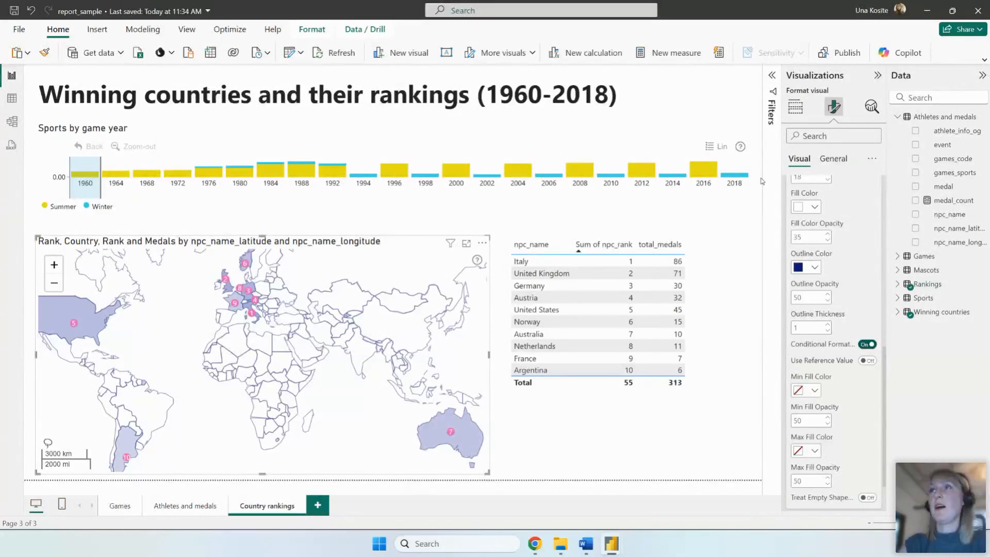
Step: Review the map's Value field, then set Shape Layer 1's Min Fill Color to red and Max Fill Color to light gray
click(795, 107)
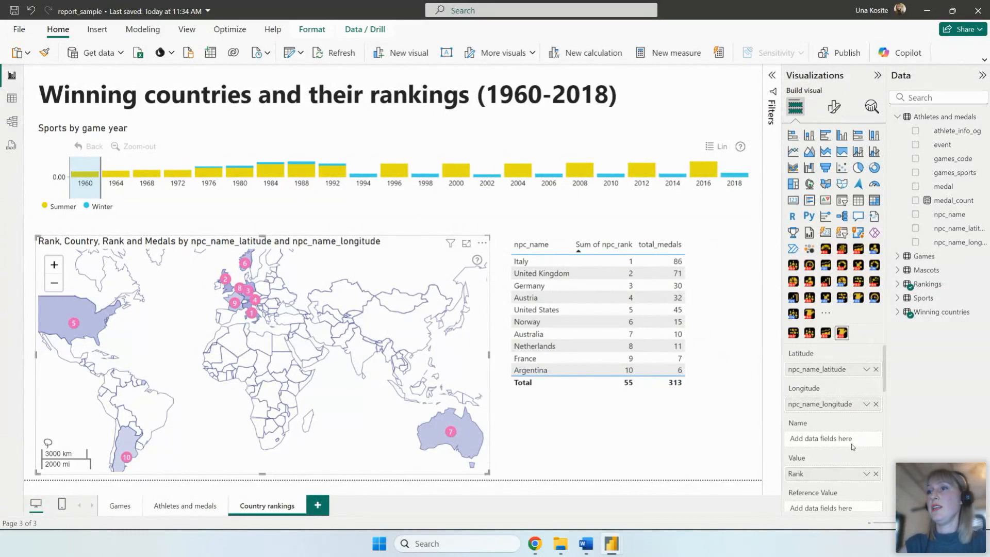
scroll(843, 452, down, 2)
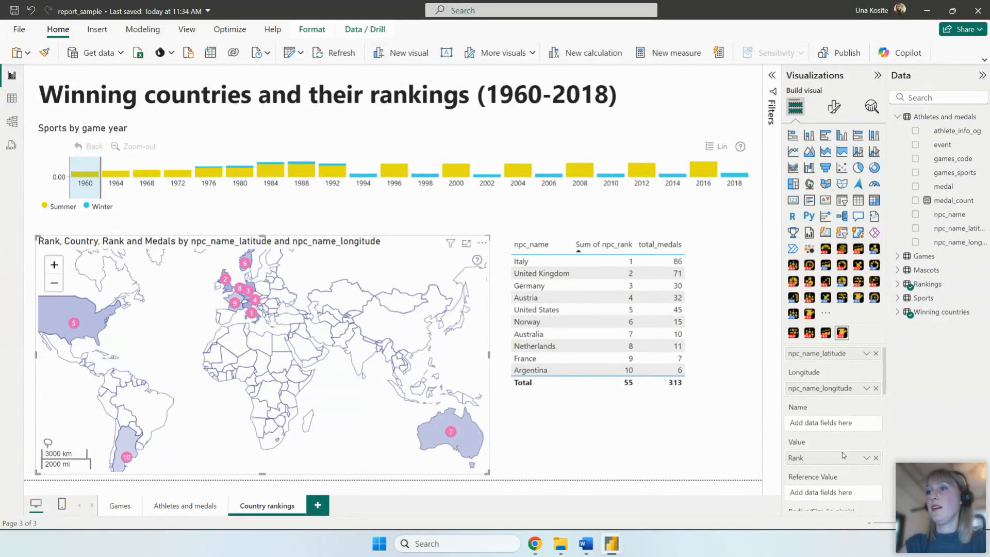
click(835, 107)
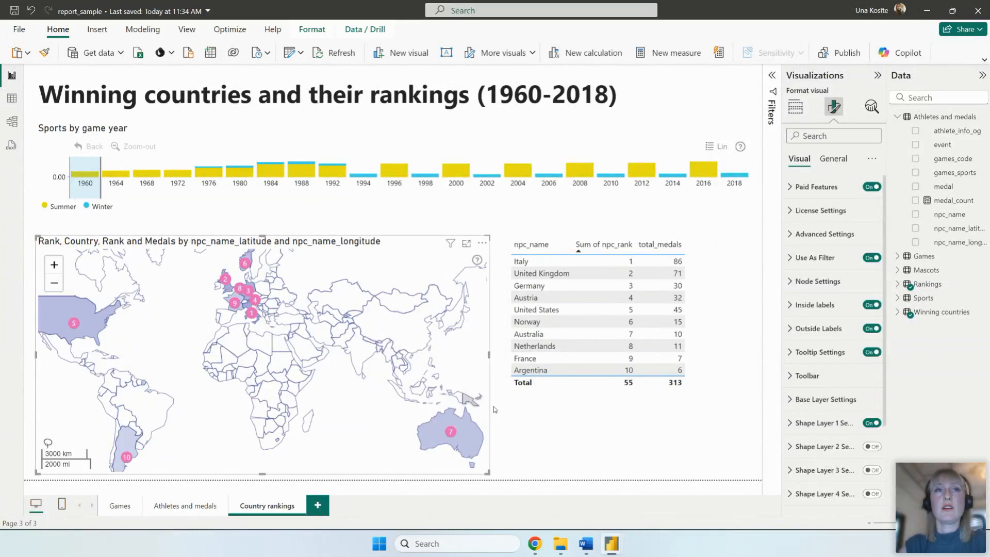
scroll(839, 377, down, 2)
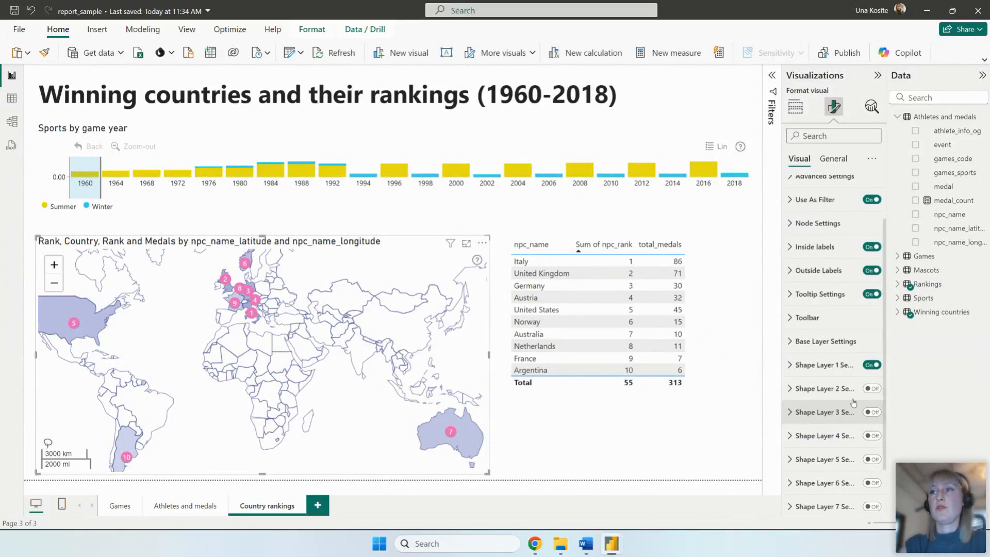
click(839, 375)
scroll(839, 376, down, 5)
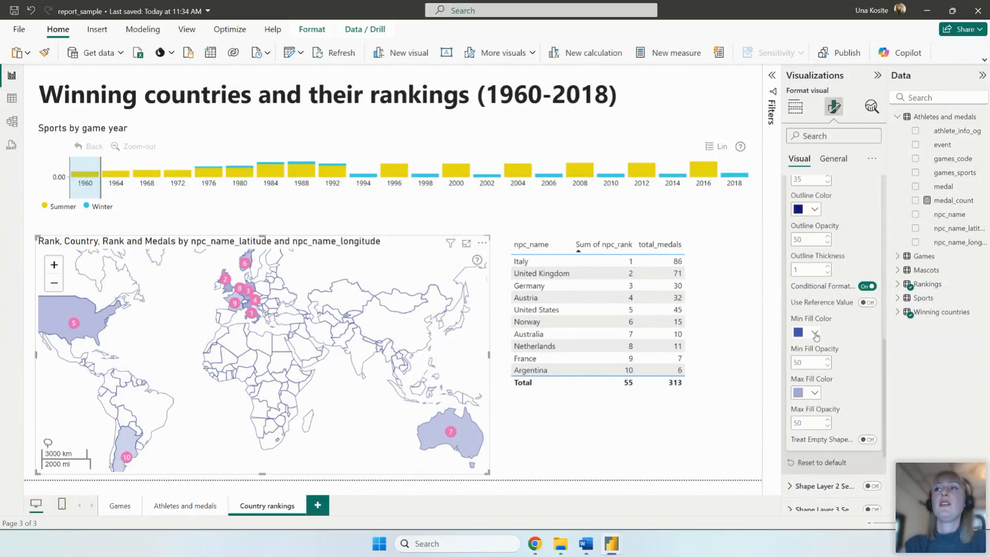
click(814, 334)
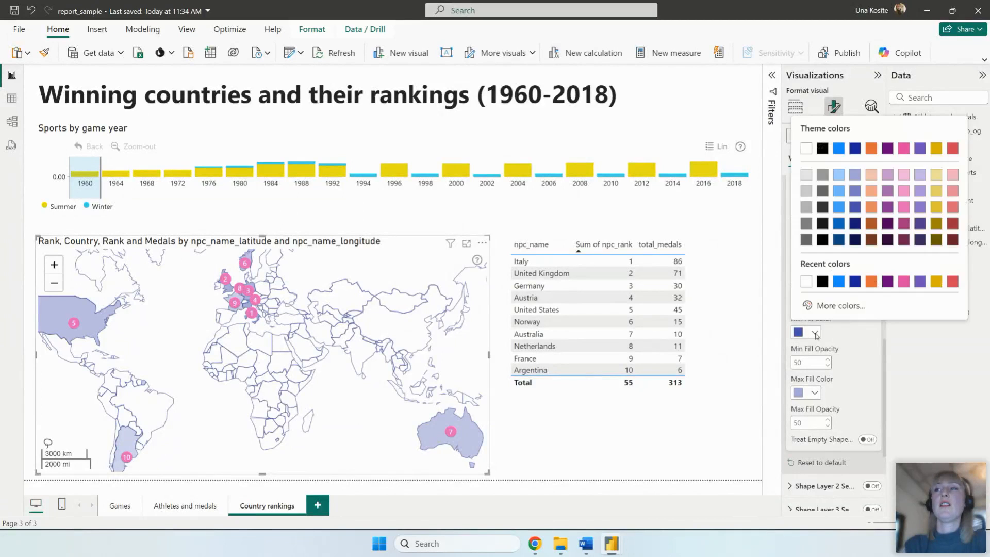
click(951, 282)
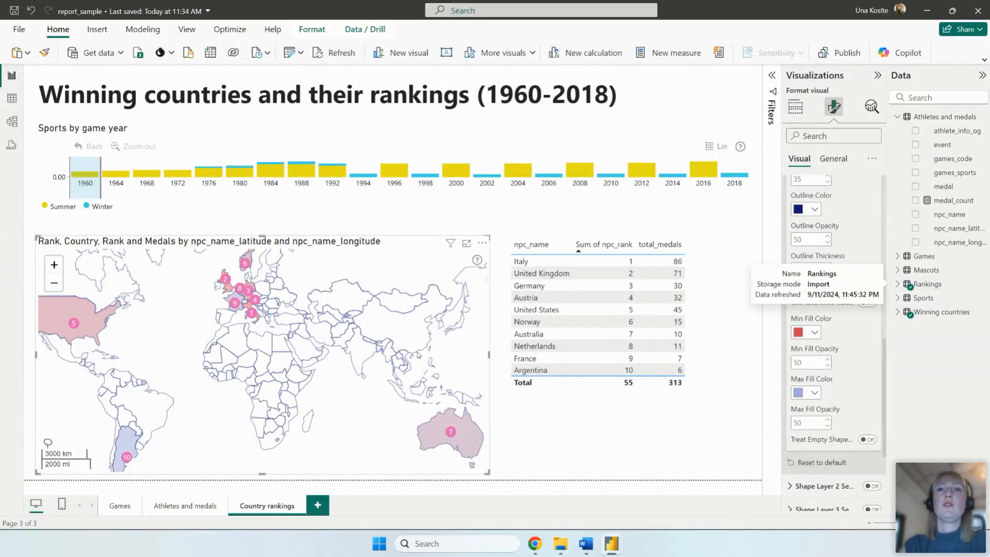
click(815, 392)
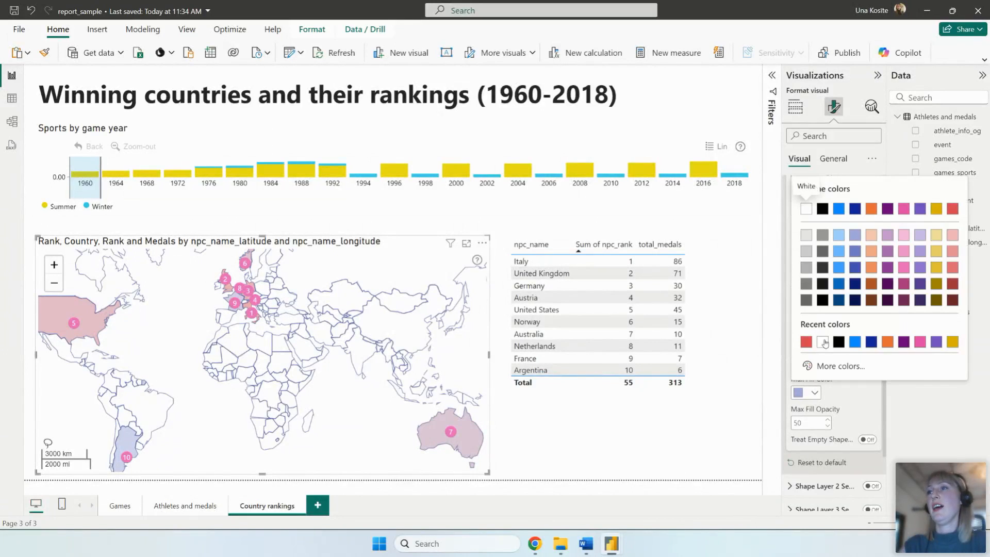
click(806, 235)
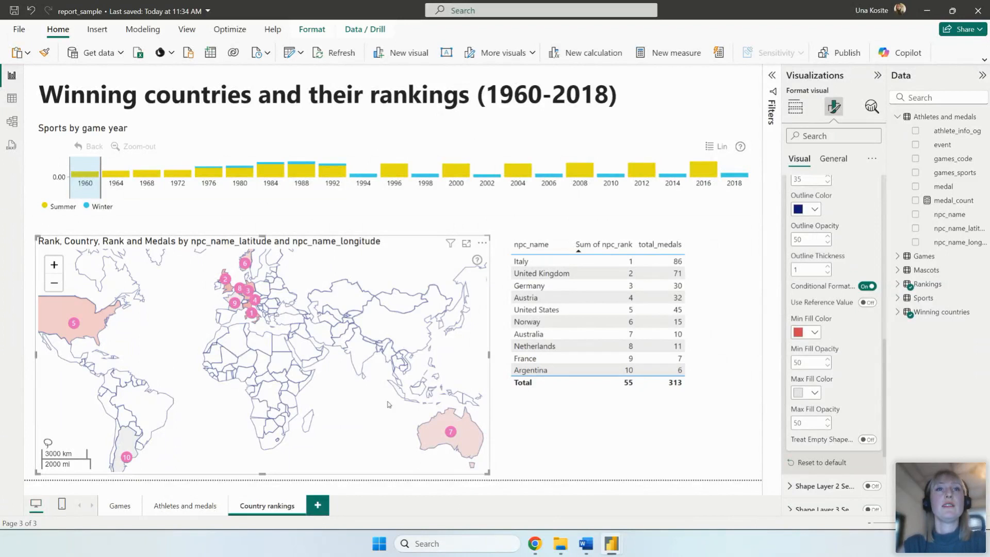
Step: Turn on the treatment of empty shapes in Shape Layer 1, read the option's description, and turn it back off
click(868, 440)
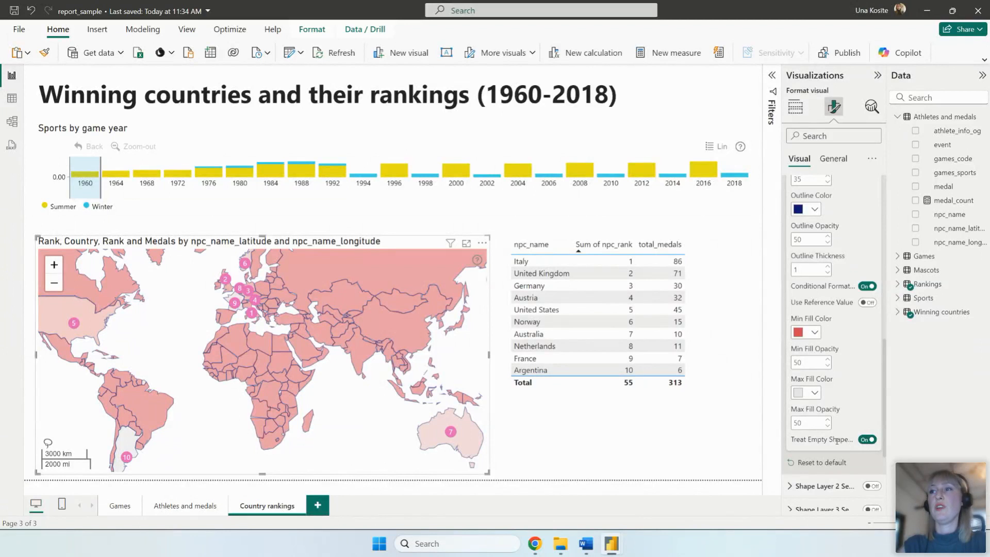
mouse_move(796, 441)
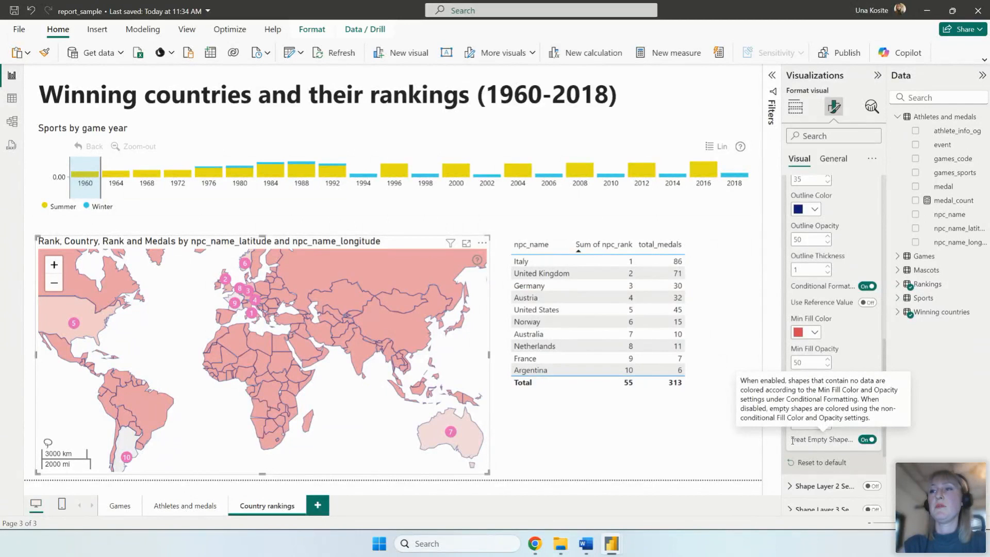
click(867, 439)
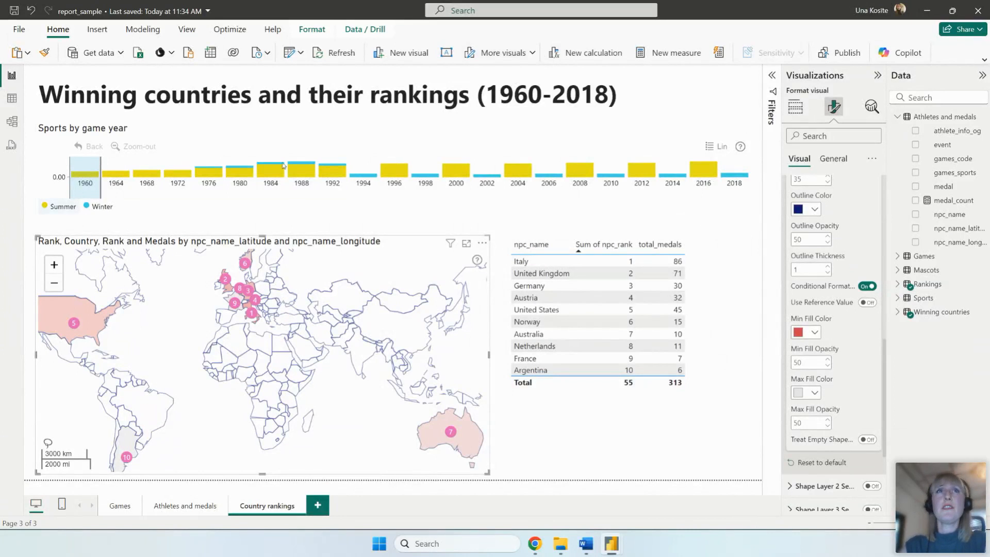
click(342, 235)
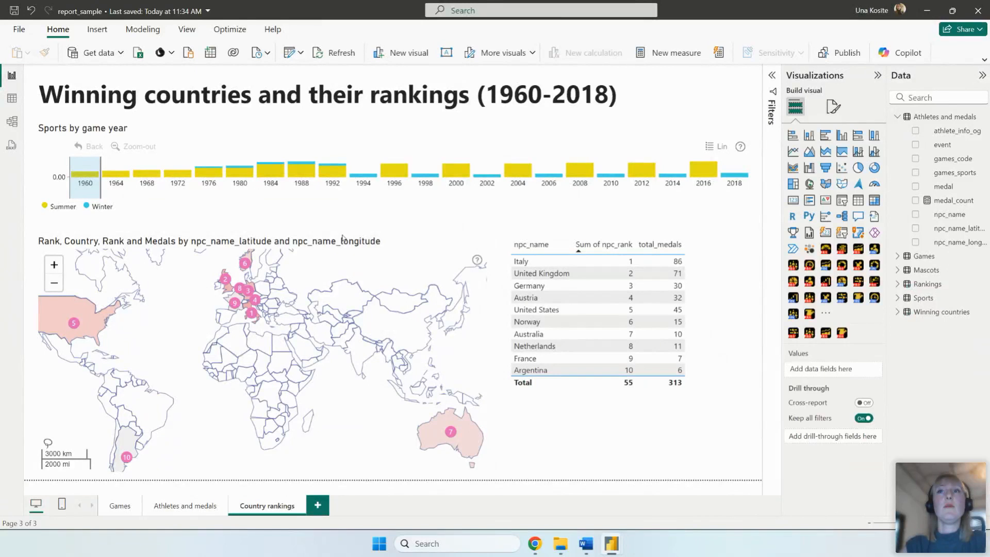
Step: Examine the rankings table's columns and the options of its rank_type filter, then check the filters on the map
click(520, 239)
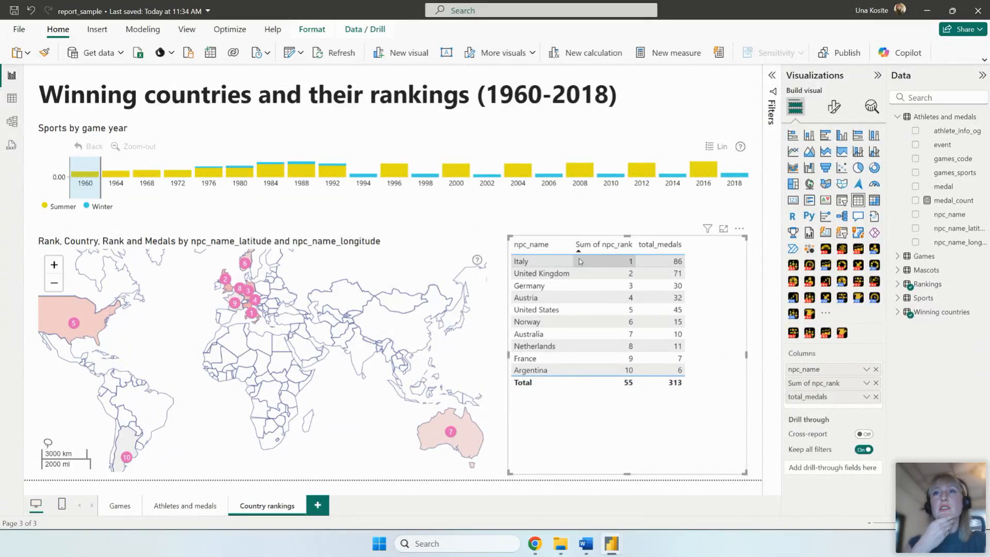
click(772, 75)
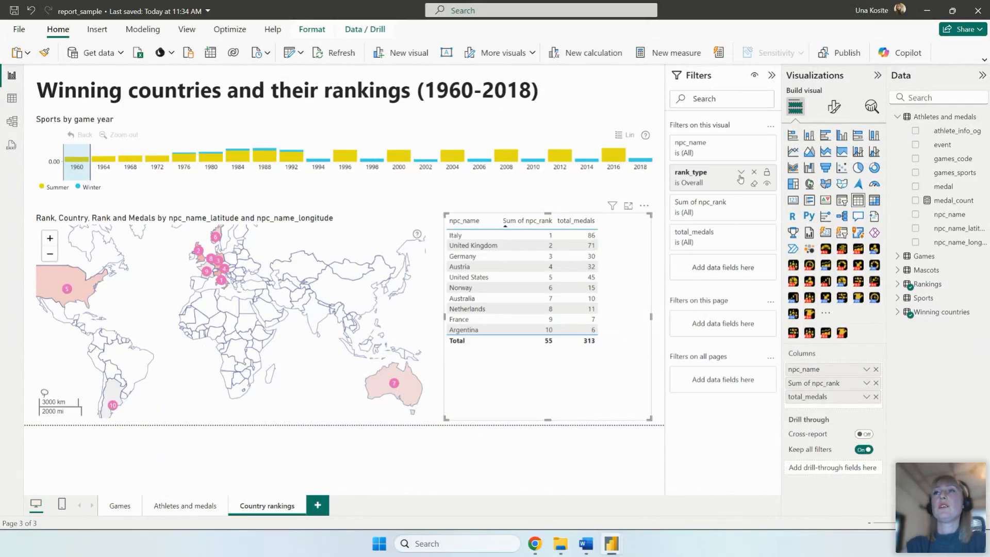
click(740, 174)
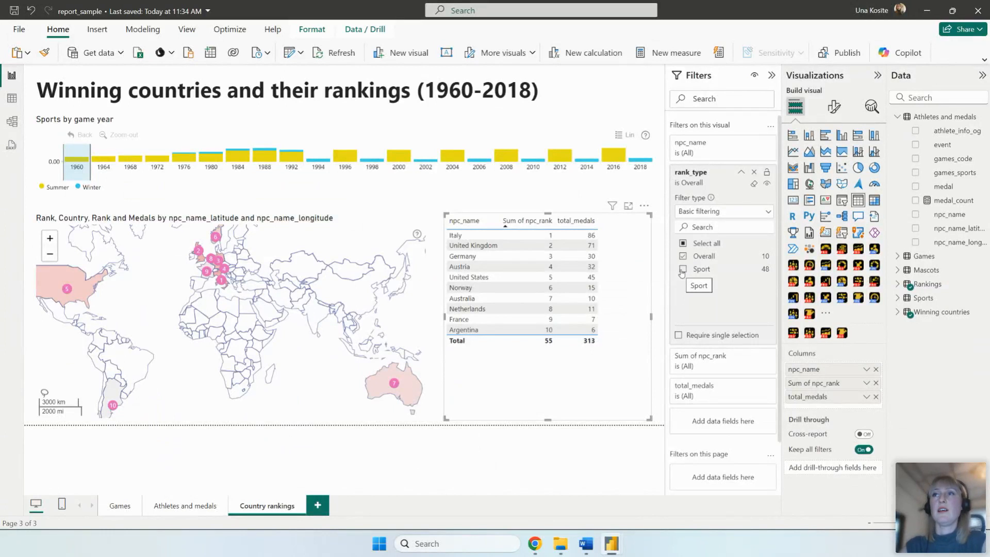
click(743, 174)
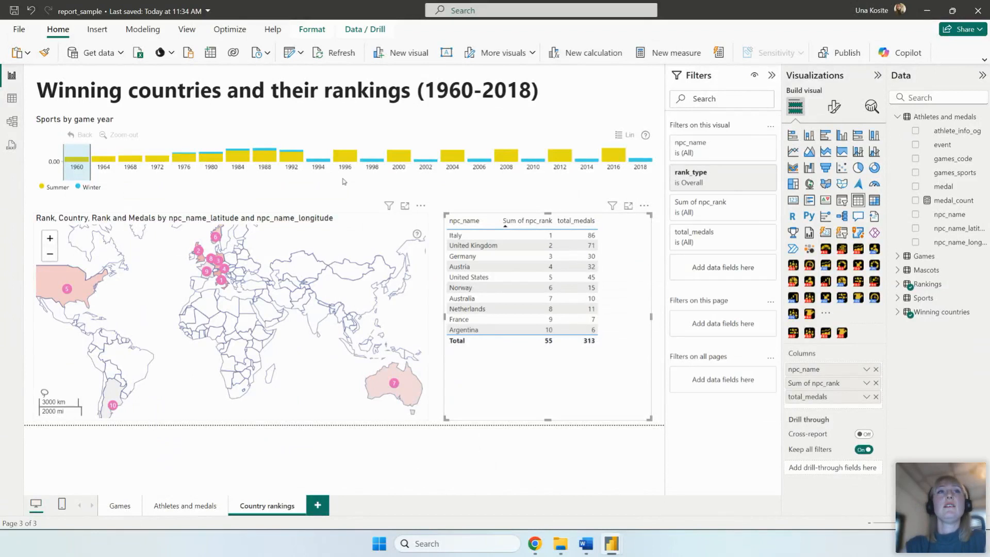
click(318, 218)
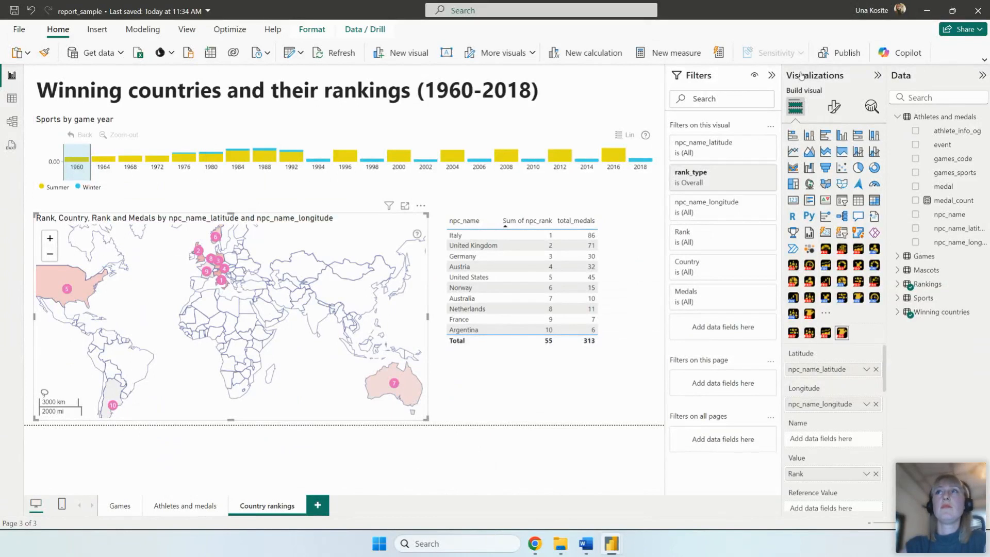
click(771, 76)
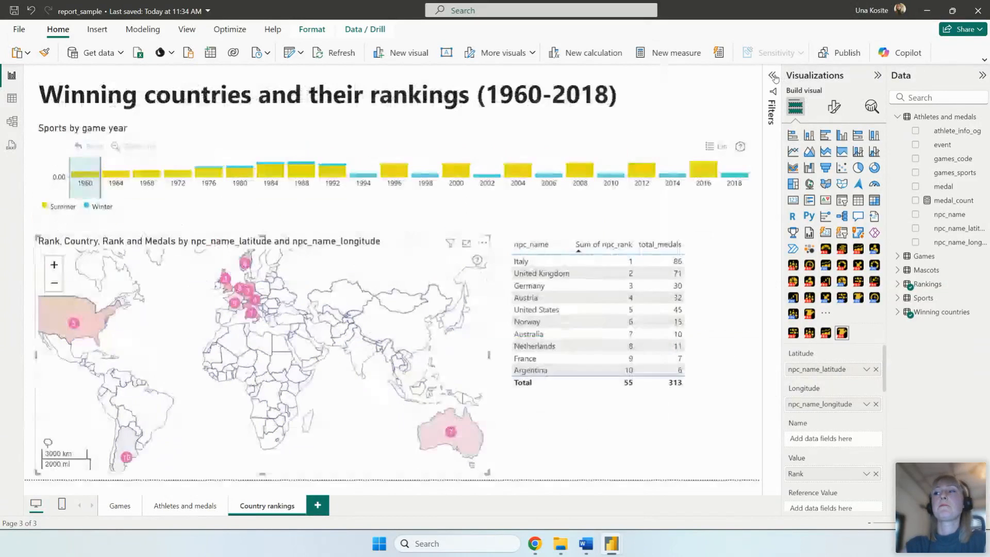
Step: Review the Use As Filter settings of the Sports by game year chart, keeping Remember Selection set to On
click(167, 126)
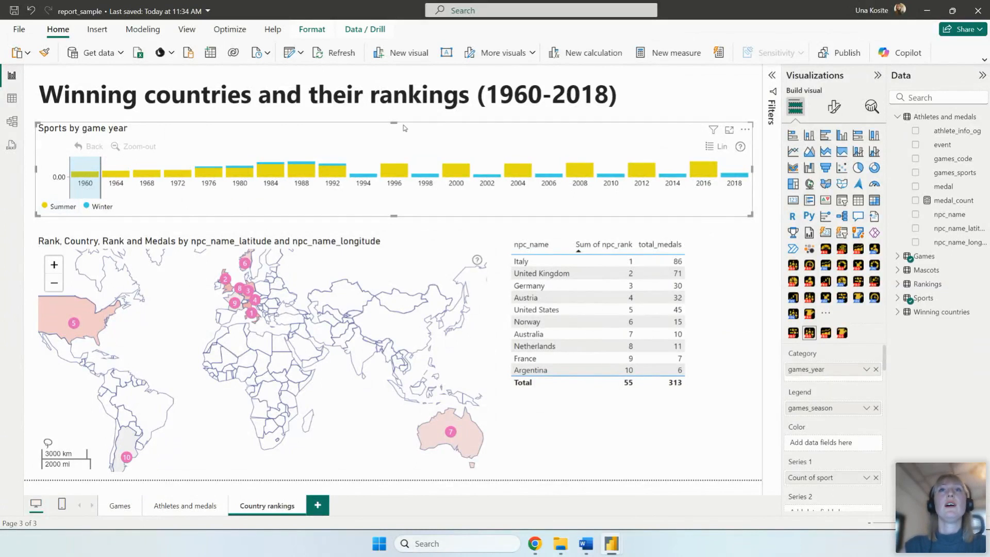
click(834, 107)
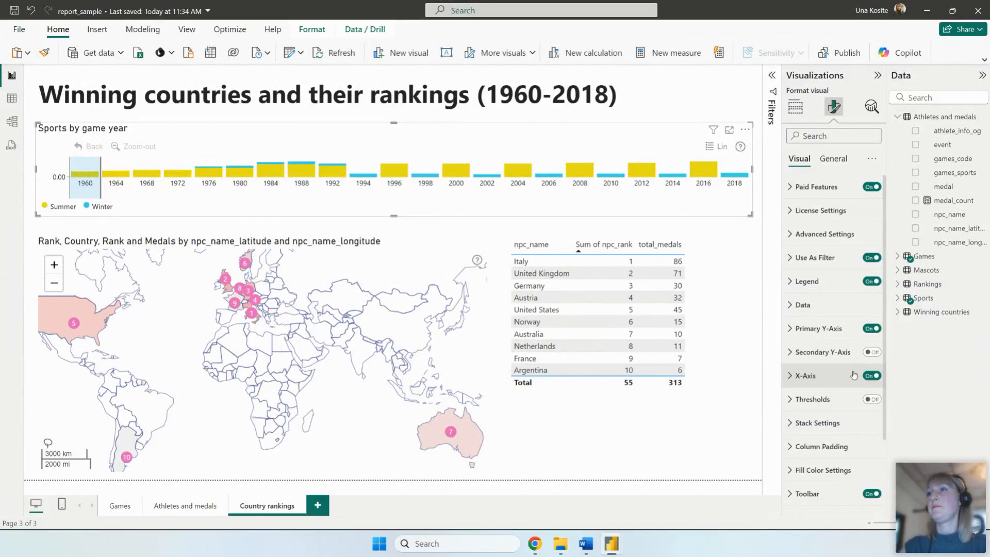
click(822, 263)
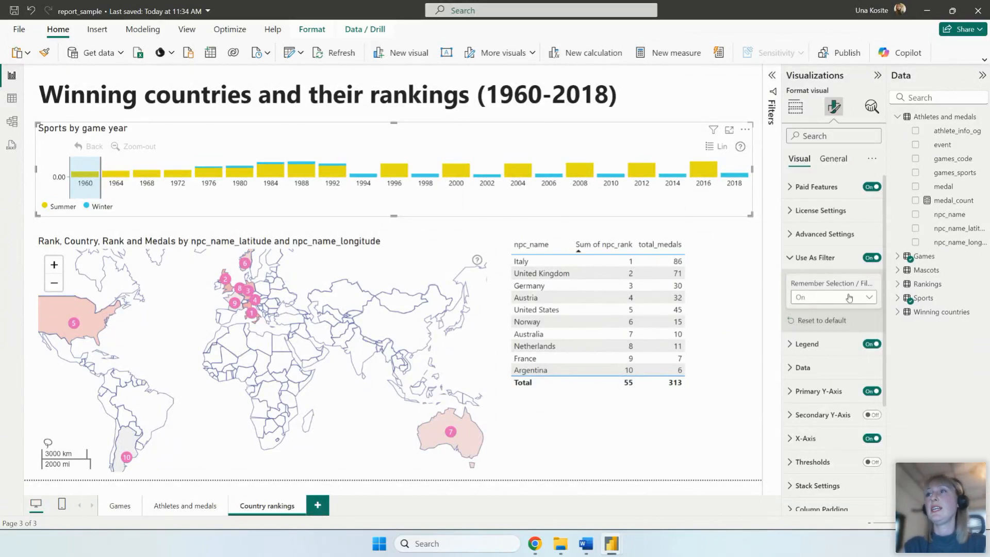
click(873, 299)
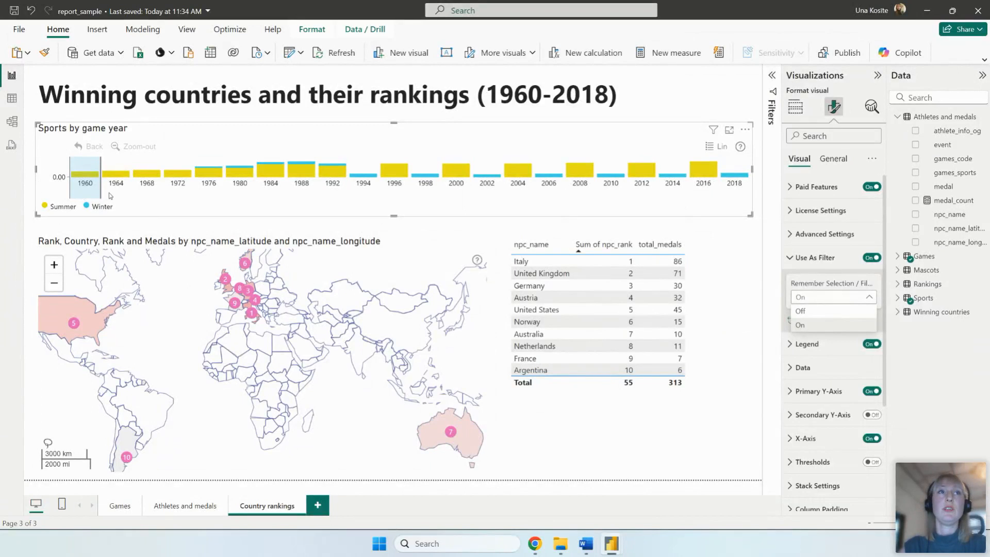
click(836, 325)
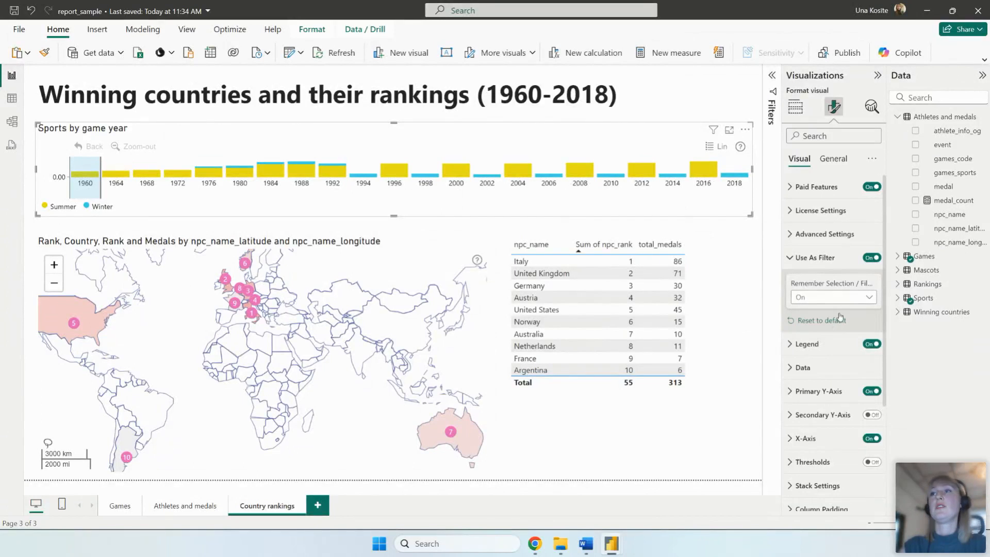
Step: Go to the Athletes and medals page and back to Country rankings to check the chart's 1960 selection
click(192, 507)
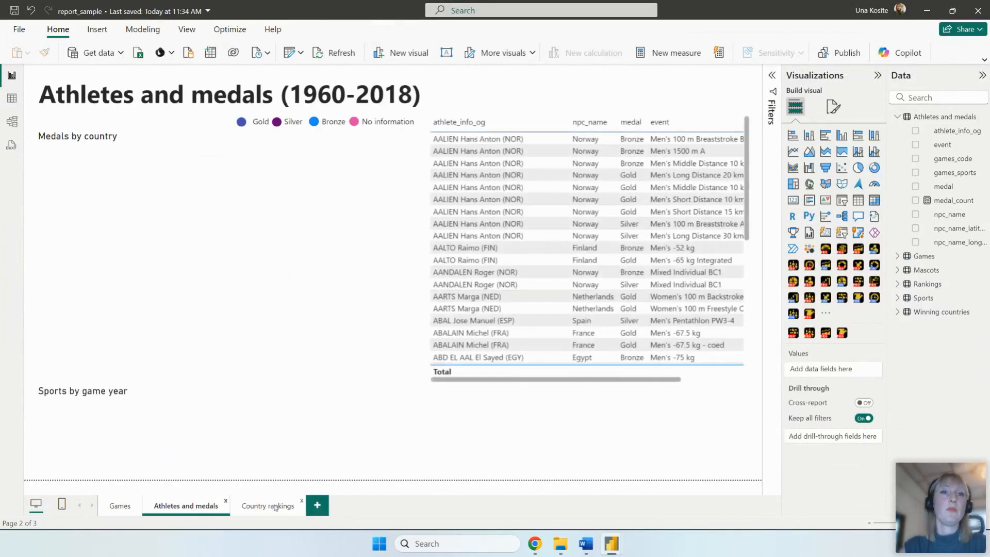
click(268, 507)
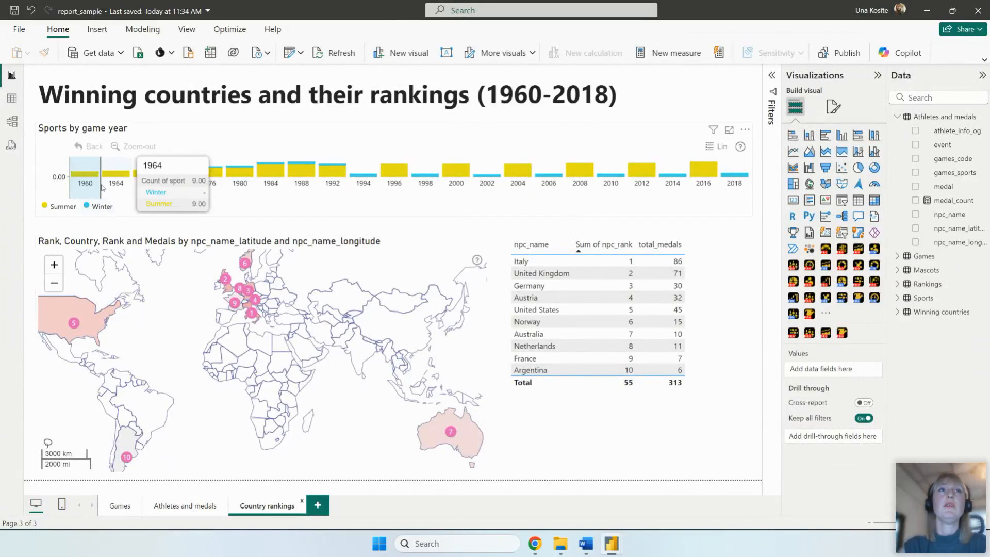
mouse_move(85, 180)
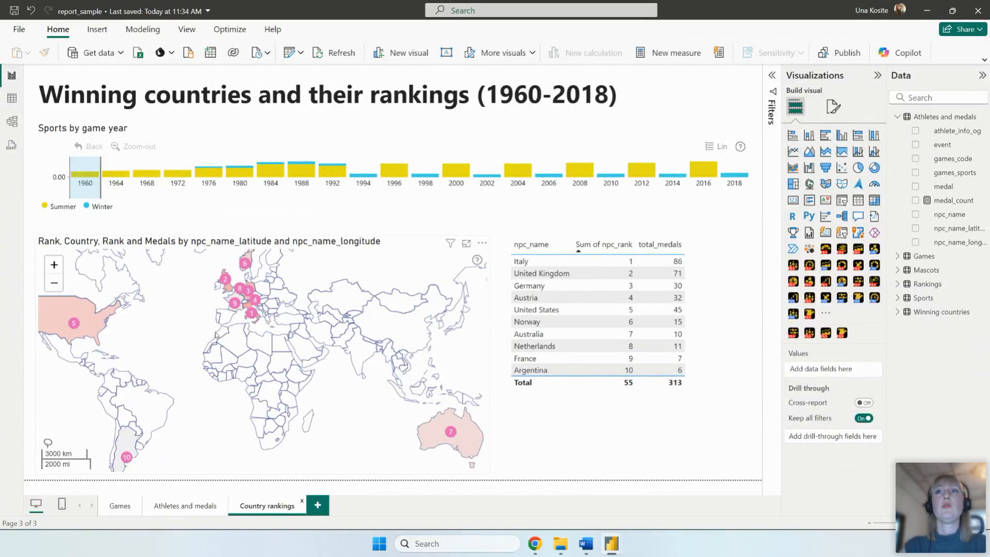
click(663, 435)
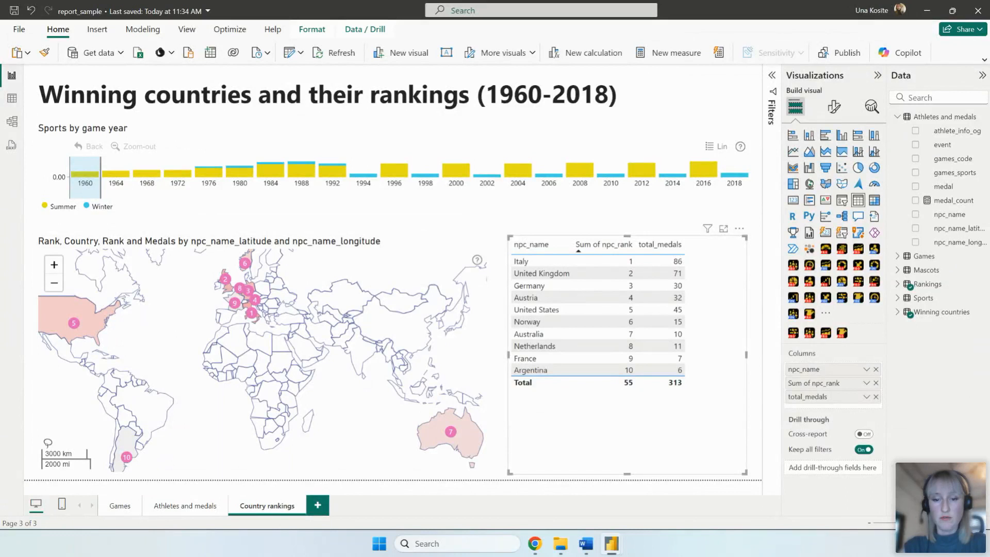
key(alt+Tab)
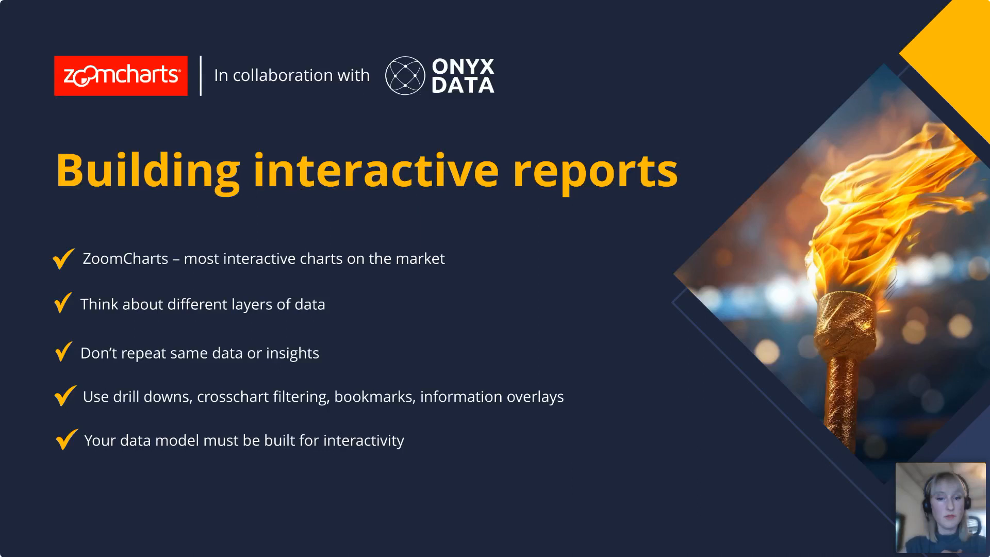
key(Right)
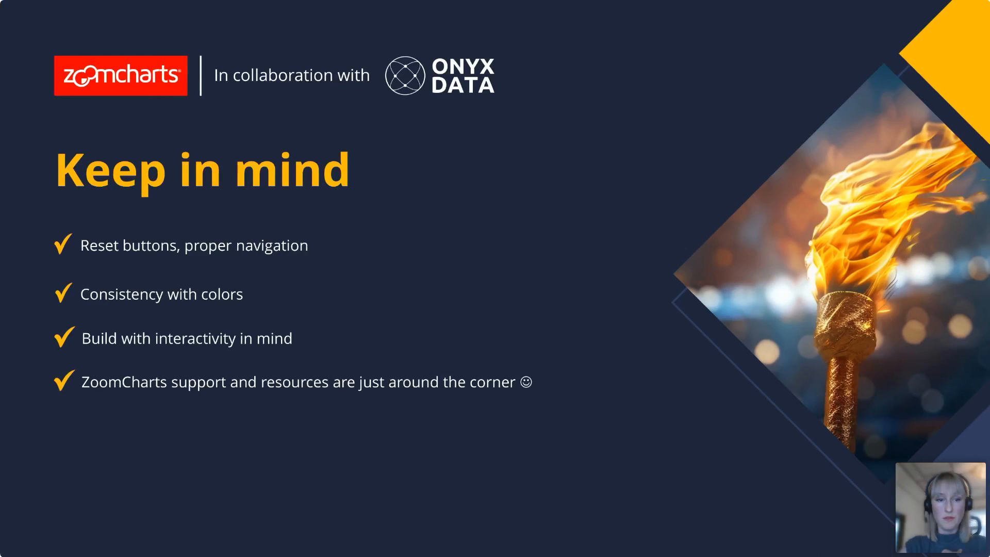